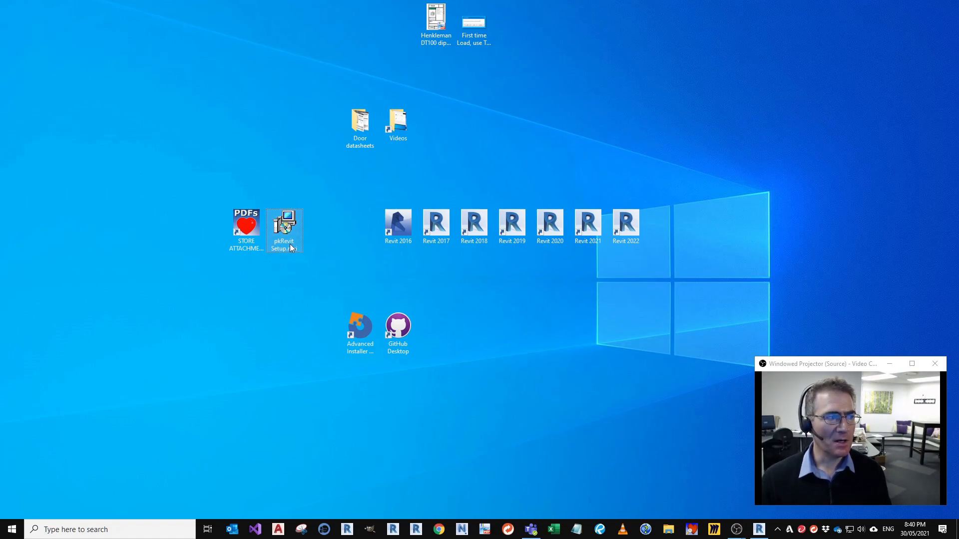
Step: Create a new Revit 2022 project from the Construction Template
{"action": "key", "text": "Return"}
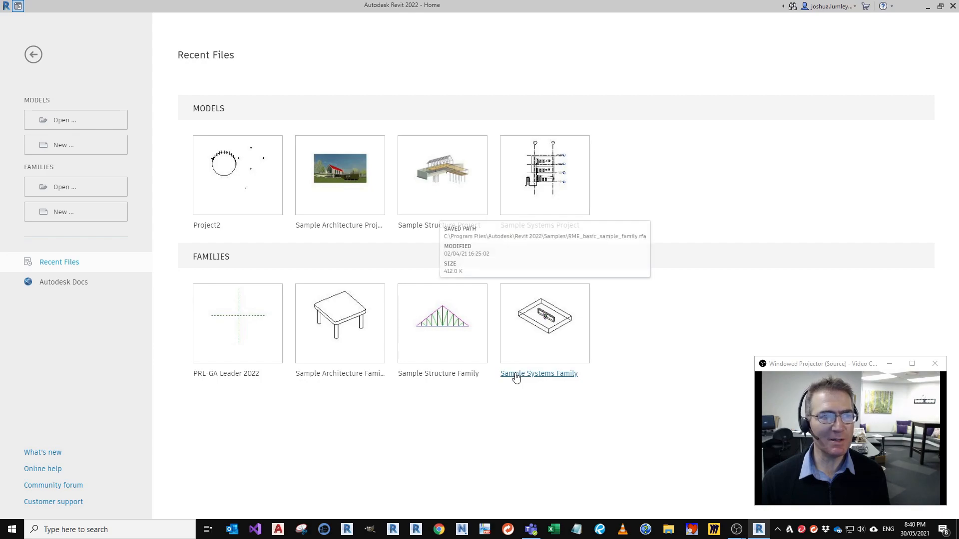
{"action": "left_click", "coordinate": [110, 146]}
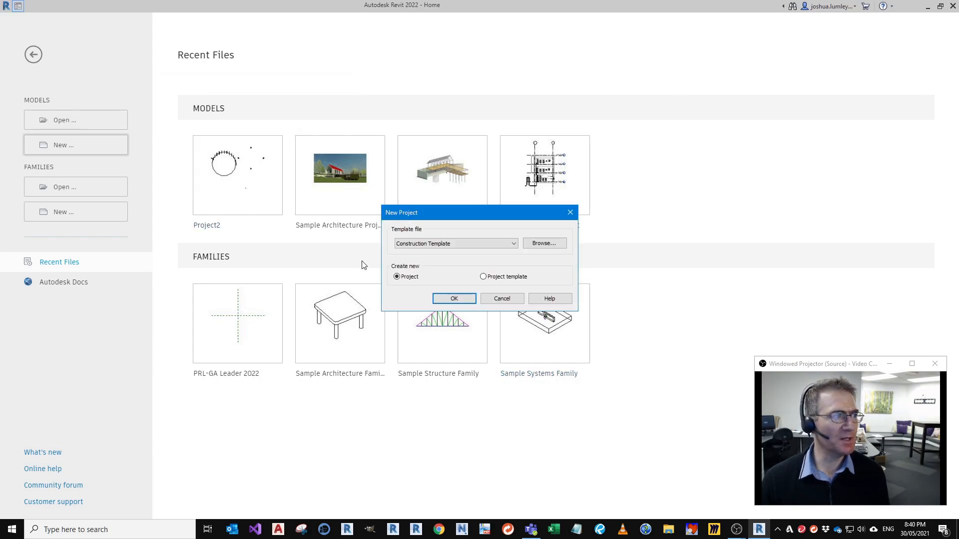
{"action": "left_click", "coordinate": [441, 302]}
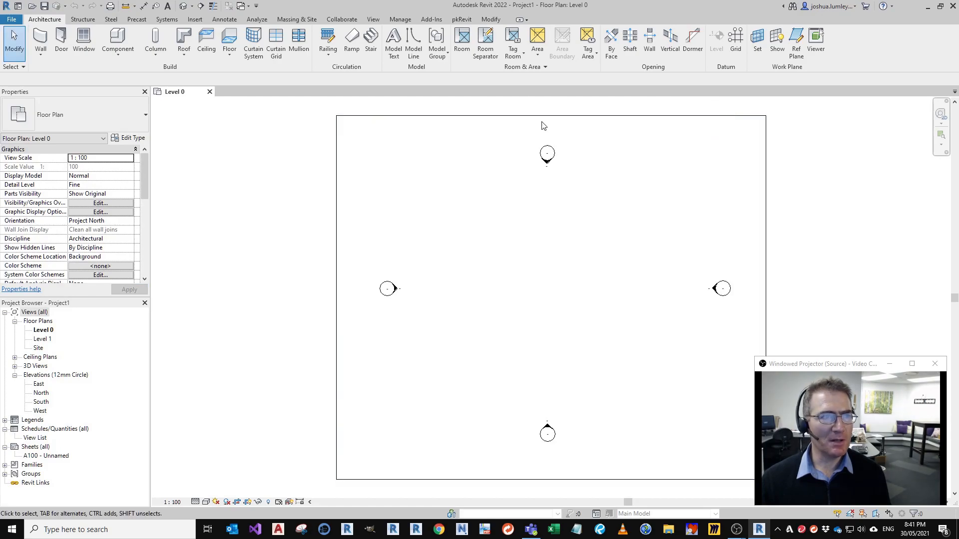
Step: Open the pkRevit add-in's uninstall instructions, read them and close the message
{"action": "middle_click_drag", "start_coordinate": [596, 292], "coordinate": [585, 274]}
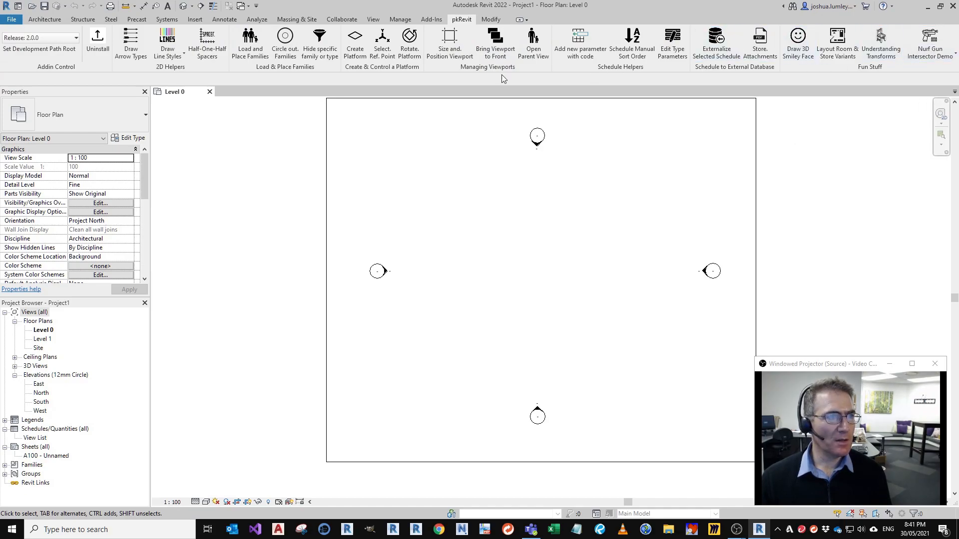
{"action": "middle_click_drag", "start_coordinate": [572, 282], "coordinate": [479, 295]}
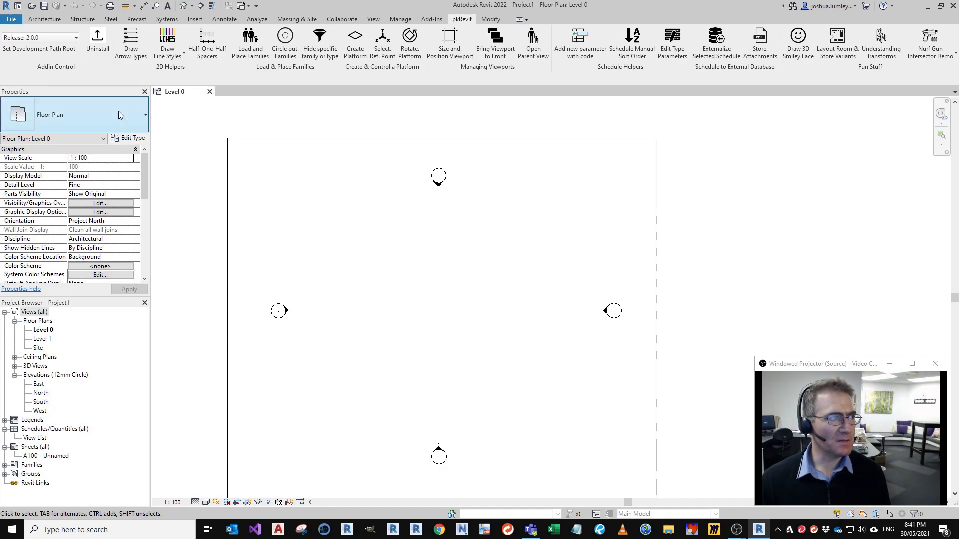
{"action": "left_click", "coordinate": [108, 50]}
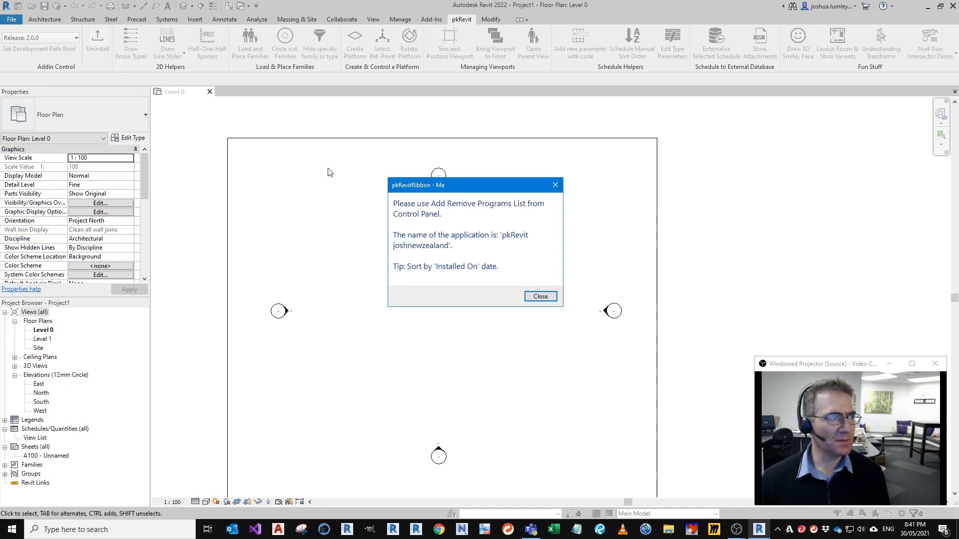
{"action": "left_click_drag", "start_coordinate": [425, 187], "coordinate": [501, 184]}
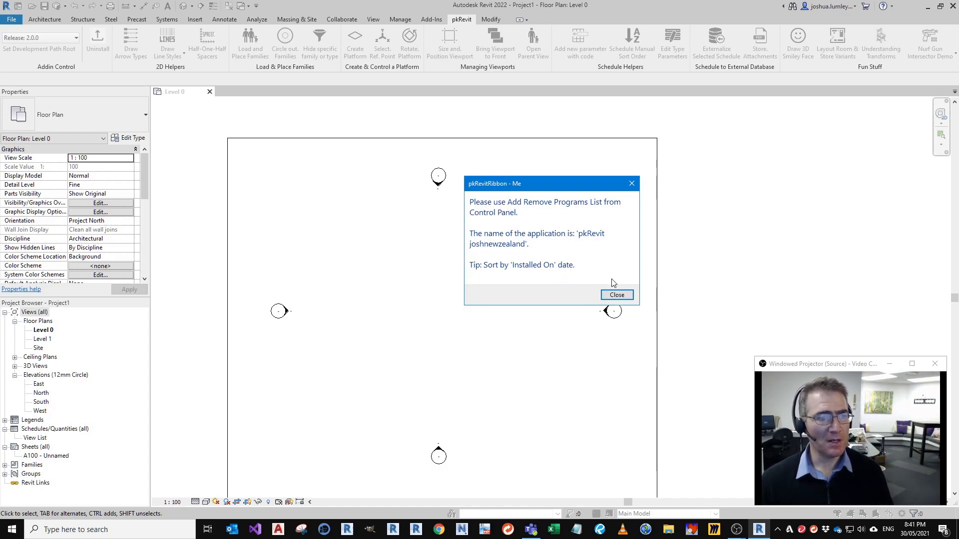
{"action": "left_click", "coordinate": [616, 295]}
{"action": "middle_click_drag", "start_coordinate": [564, 341], "coordinate": [489, 324]}
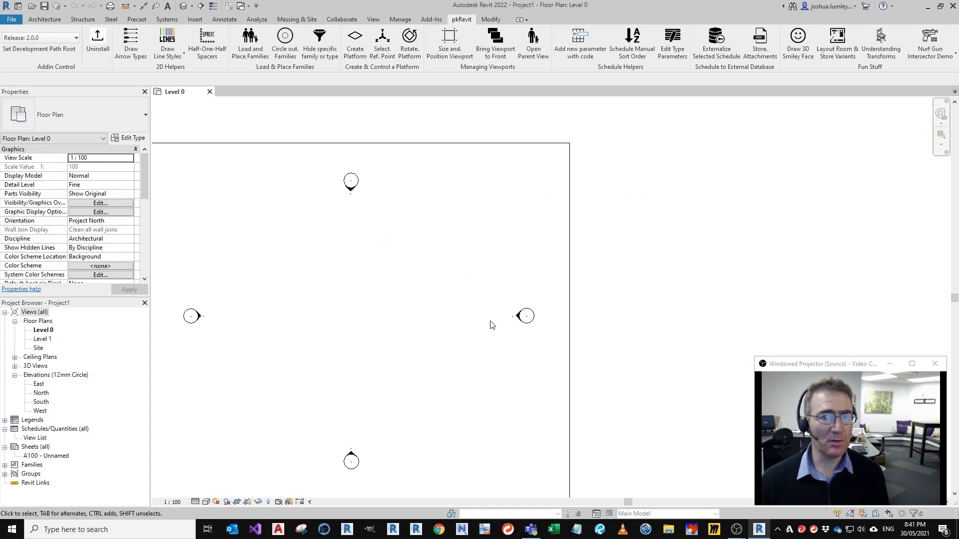
Step: Draw samples of all arrow types in the empty area east of the Level 0 plan's elevation markers
{"action": "middle_click_drag", "start_coordinate": [383, 290], "coordinate": [369, 276]}
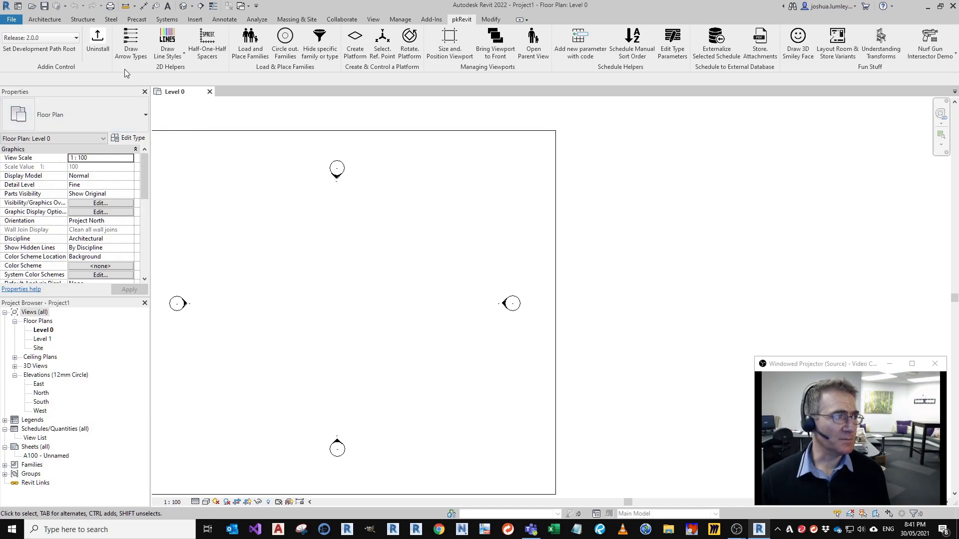
{"action": "middle_click_drag", "start_coordinate": [651, 242], "coordinate": [394, 272]}
{"action": "scroll", "coordinate": [444, 266], "scroll_direction": "down", "scroll_amount": 1}
{"action": "middle_click_drag", "start_coordinate": [492, 274], "coordinate": [452, 280]}
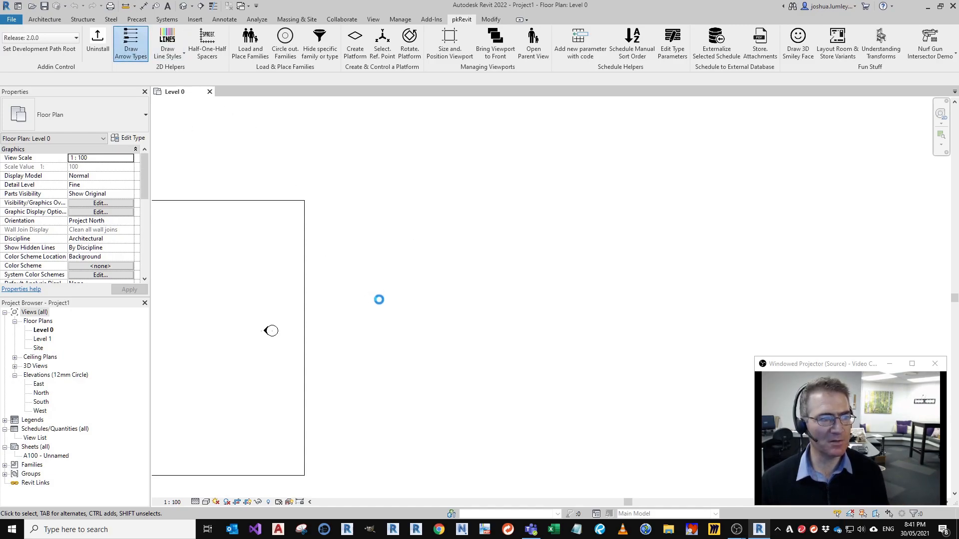
{"action": "scroll", "coordinate": [563, 288], "scroll_direction": "up", "scroll_amount": 7}
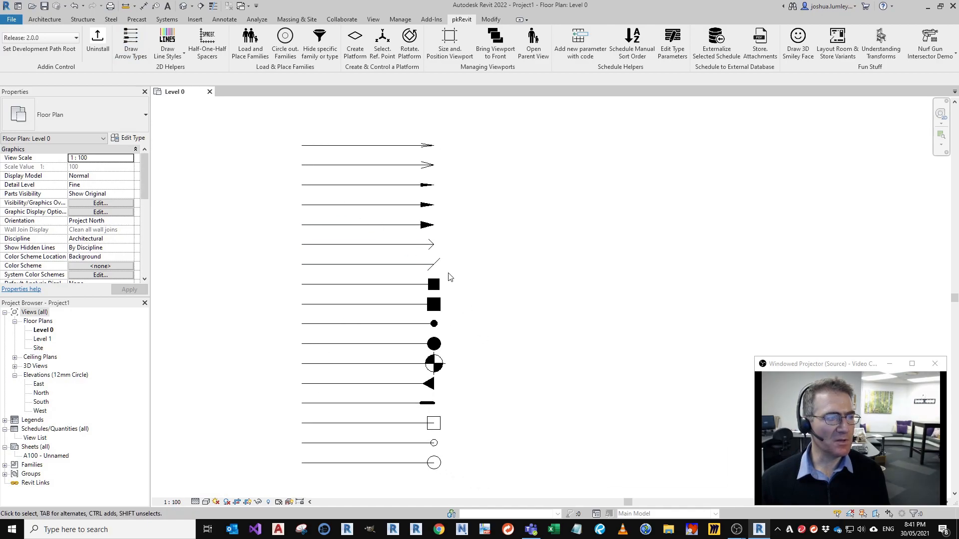
Step: Select the Arrow Filled 30 Degree sample to inspect its type, and clear the selection
{"action": "left_click", "coordinate": [426, 233]}
{"action": "middle_click_drag", "start_coordinate": [462, 370], "coordinate": [486, 344]}
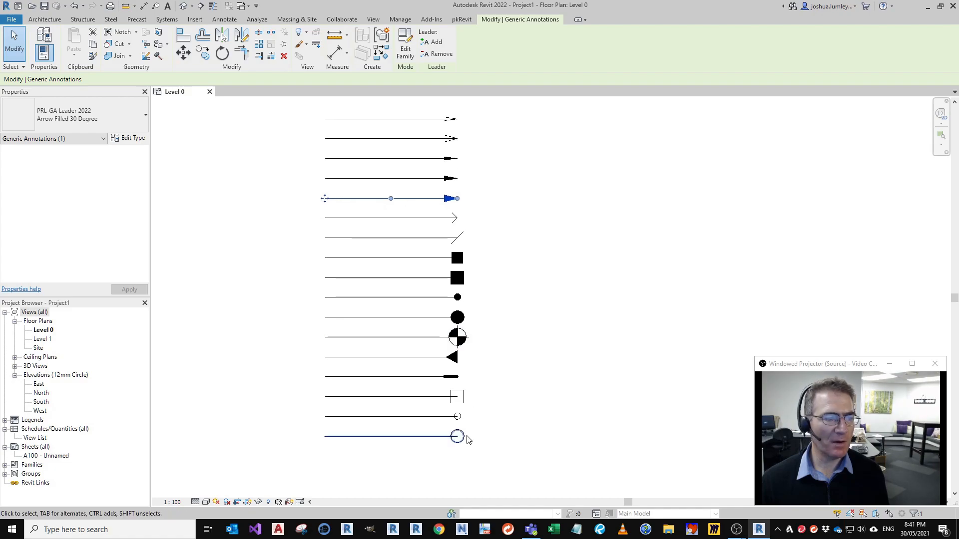
{"action": "middle_click_drag", "start_coordinate": [574, 347], "coordinate": [538, 364]}
{"action": "left_click", "coordinate": [514, 351]}
Step: Draw the line style samples beside the arrows and turn off Crop View for the Level 0 plan
{"action": "middle_click_drag", "start_coordinate": [538, 295], "coordinate": [398, 274]}
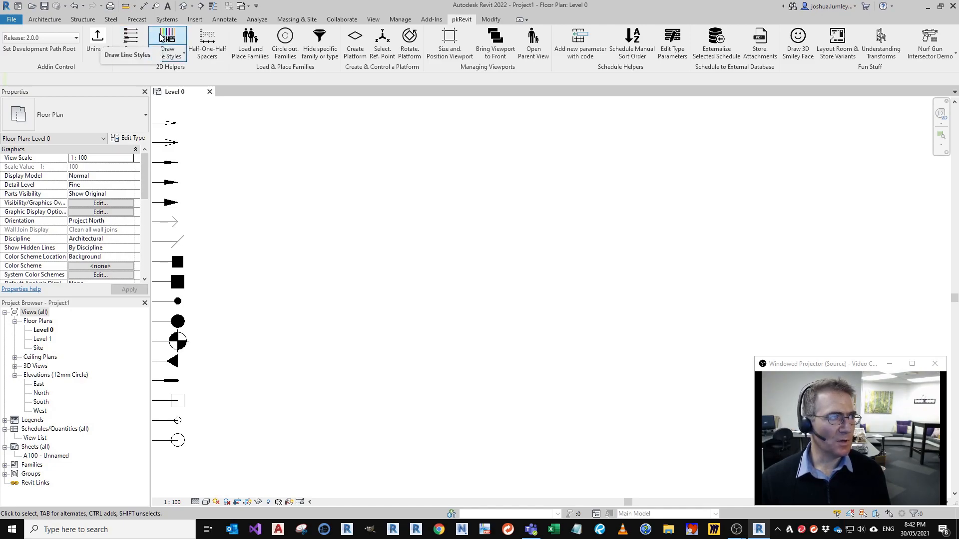
{"action": "scroll", "coordinate": [78, 255], "scroll_direction": "down", "scroll_amount": 4}
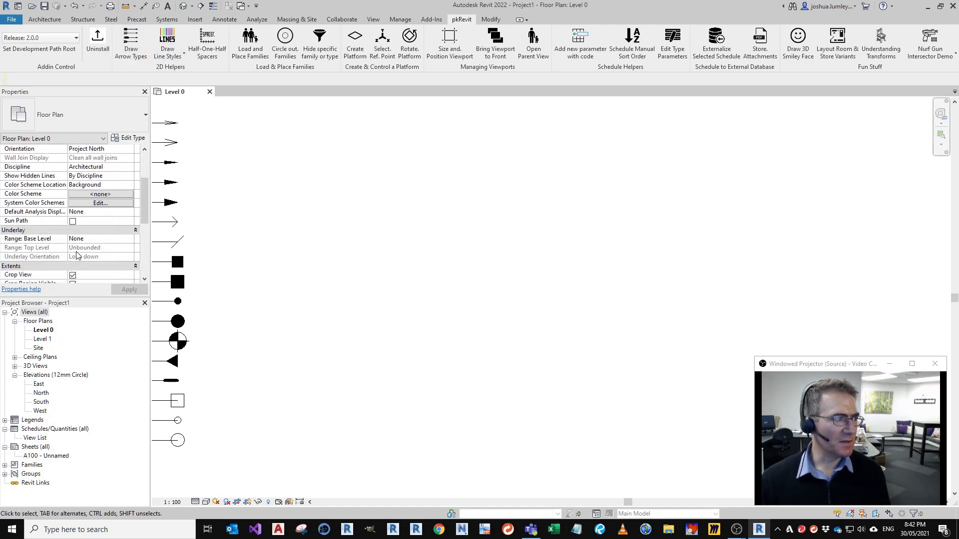
{"action": "left_click", "coordinate": [73, 248]}
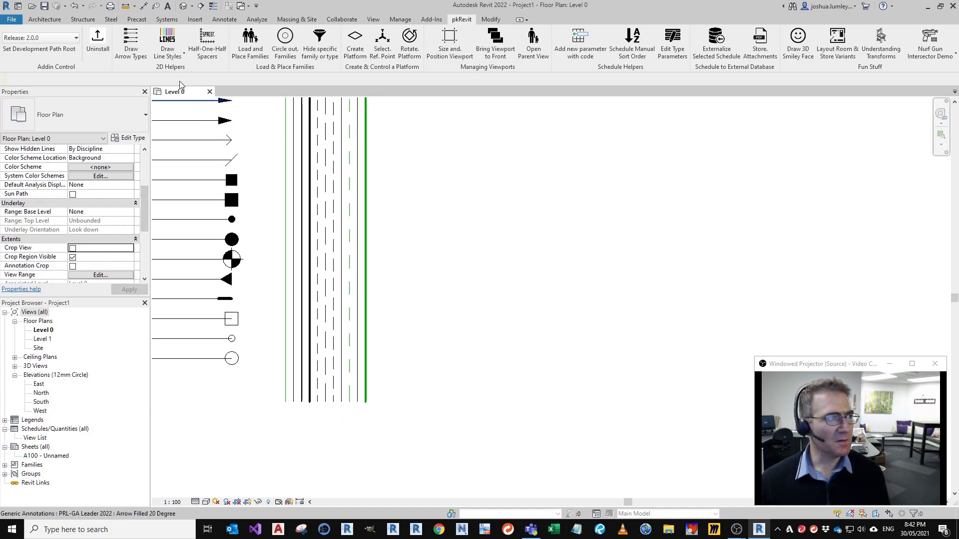
Step: Draw samples of all line patterns in an empty area of the Level 0 plan
{"action": "left_click", "coordinate": [172, 36]}
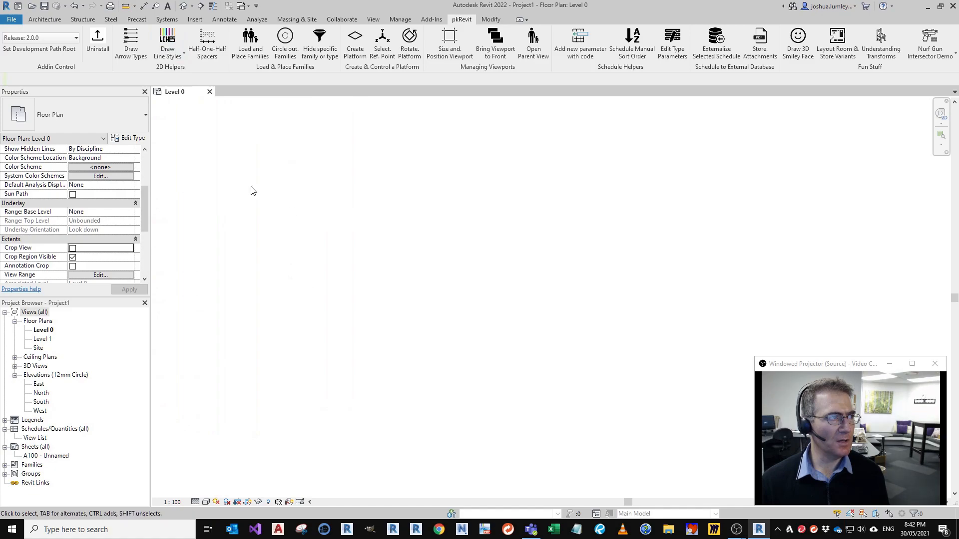
{"action": "left_click", "coordinate": [170, 55]}
{"action": "left_click", "coordinate": [145, 92]}
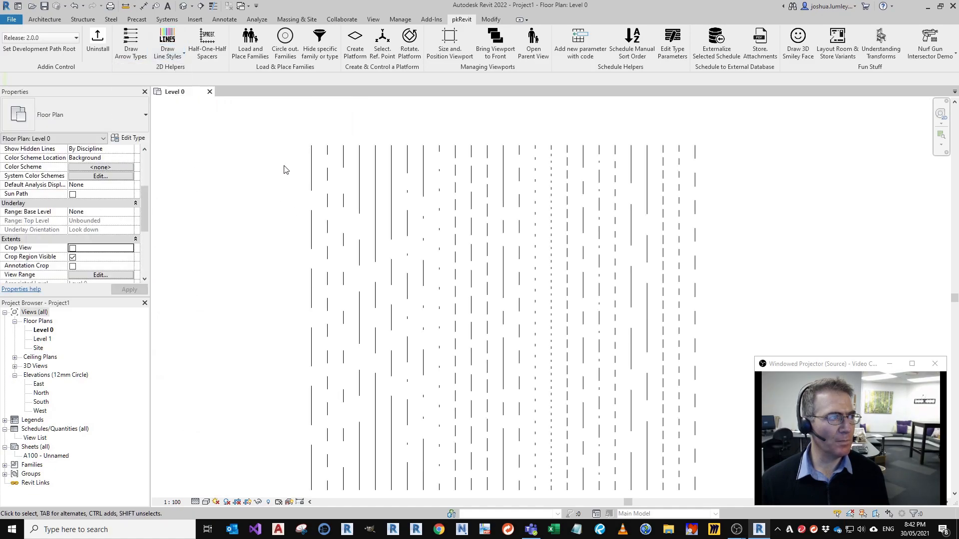
Step: Draw samples of all line weights in clear space beyond the line patterns
{"action": "middle_click_drag", "start_coordinate": [603, 216], "coordinate": [193, 185]}
{"action": "mouse_move", "coordinate": [379, 242]}
{"action": "middle_mouse_down"}
{"action": "mouse_move", "coordinate": [398, 262]}
{"action": "mouse_move", "coordinate": [349, 220]}
{"action": "middle_mouse_up"}
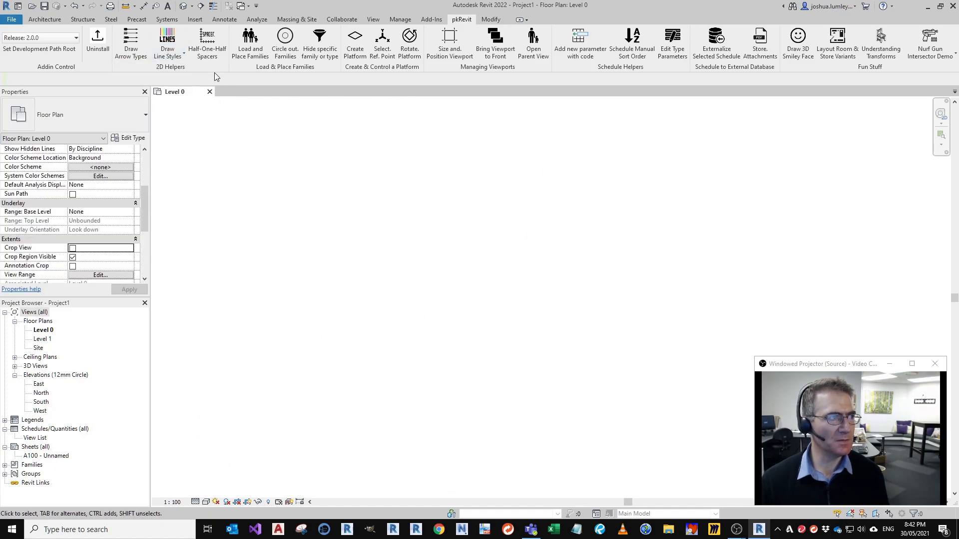
{"action": "left_click", "coordinate": [177, 57]}
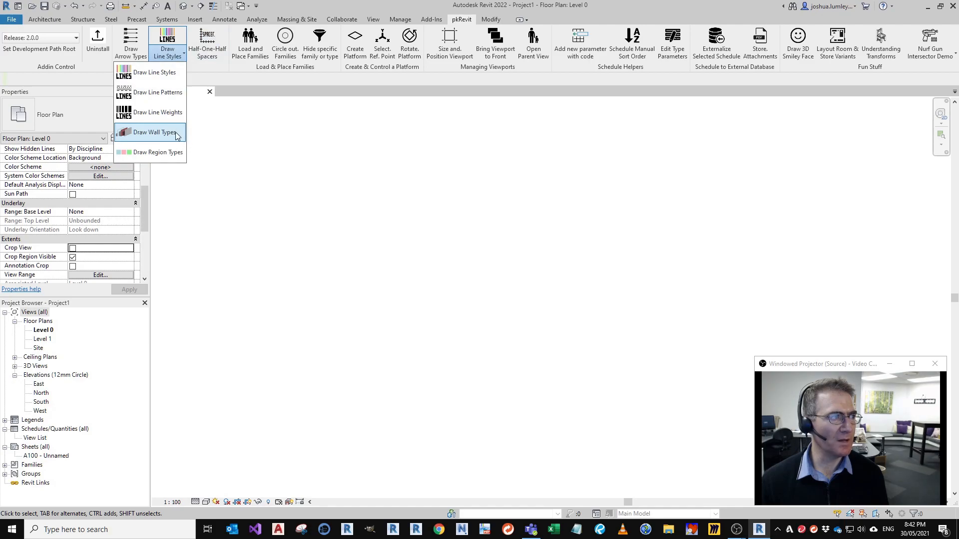
{"action": "left_click", "coordinate": [158, 112]}
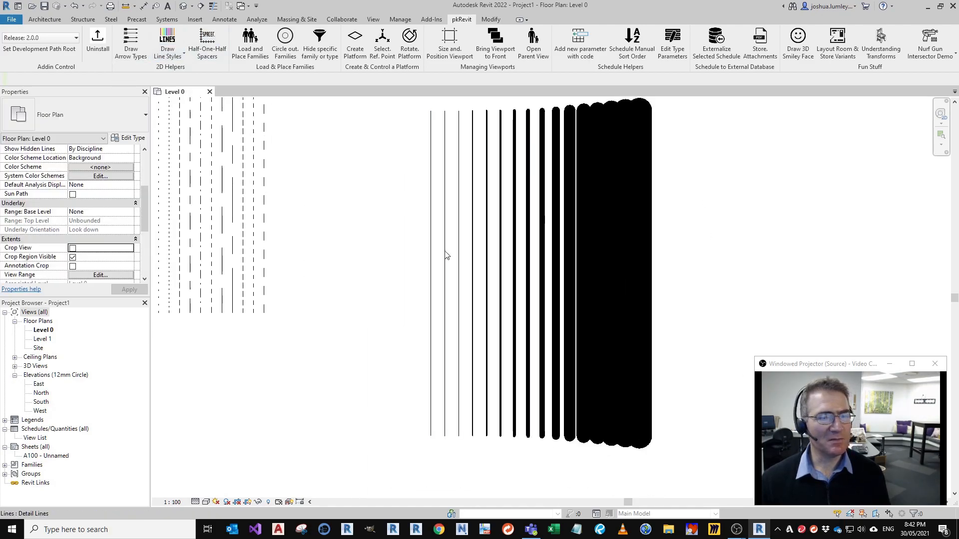
Step: Review the drawn line weights, line patterns, line styles and arrow types across the Level 0 plan
{"action": "middle_click_drag", "start_coordinate": [440, 251], "coordinate": [525, 249]}
{"action": "middle_click_drag", "start_coordinate": [357, 252], "coordinate": [619, 289]}
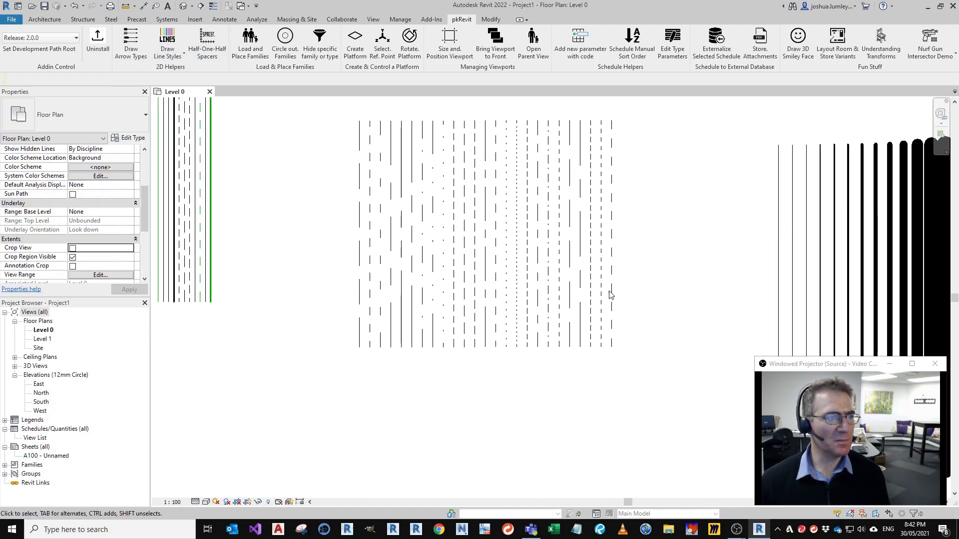
{"action": "middle_click_drag", "start_coordinate": [295, 261], "coordinate": [532, 298]}
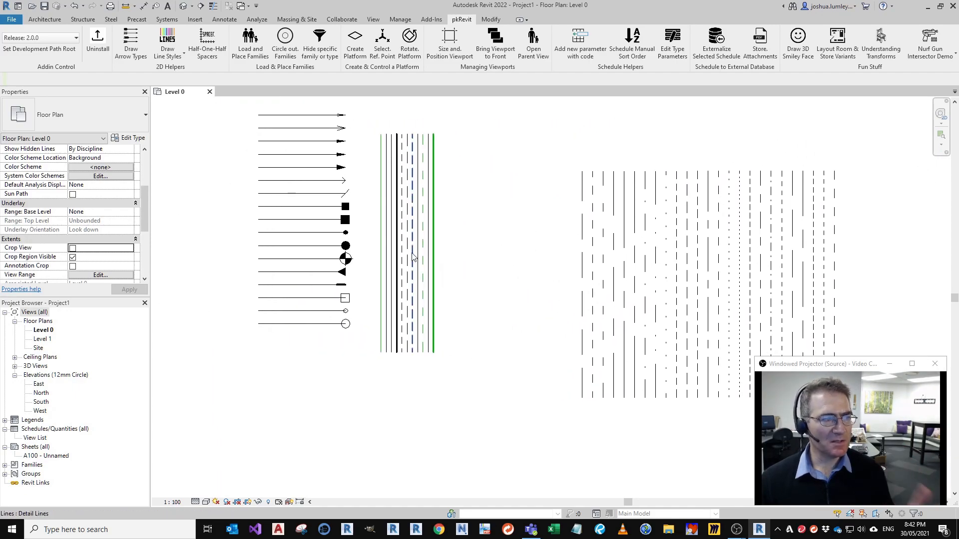
{"action": "scroll", "coordinate": [415, 255], "scroll_direction": "down", "scroll_amount": 2}
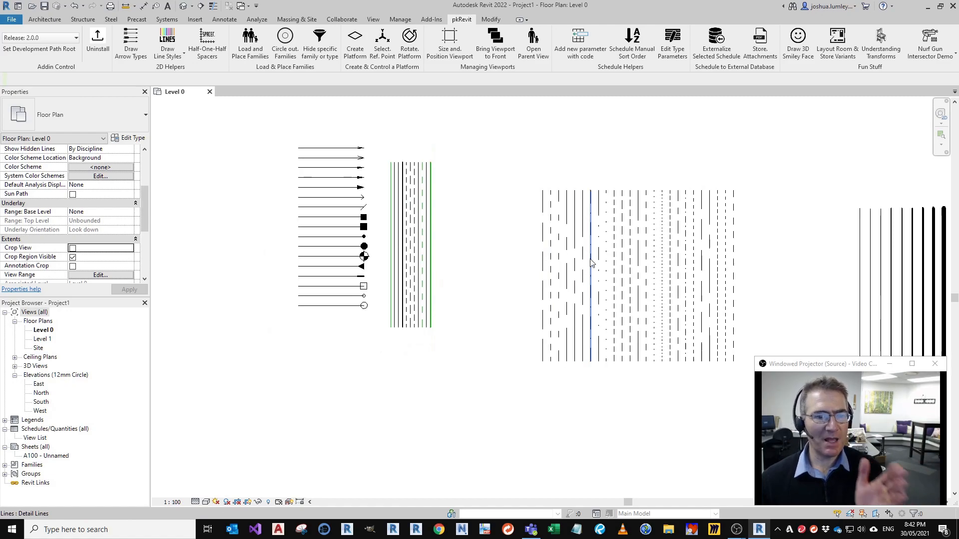
{"action": "scroll", "coordinate": [590, 261], "scroll_direction": "down", "scroll_amount": 1}
{"action": "middle_click_drag", "start_coordinate": [895, 275], "coordinate": [866, 299]}
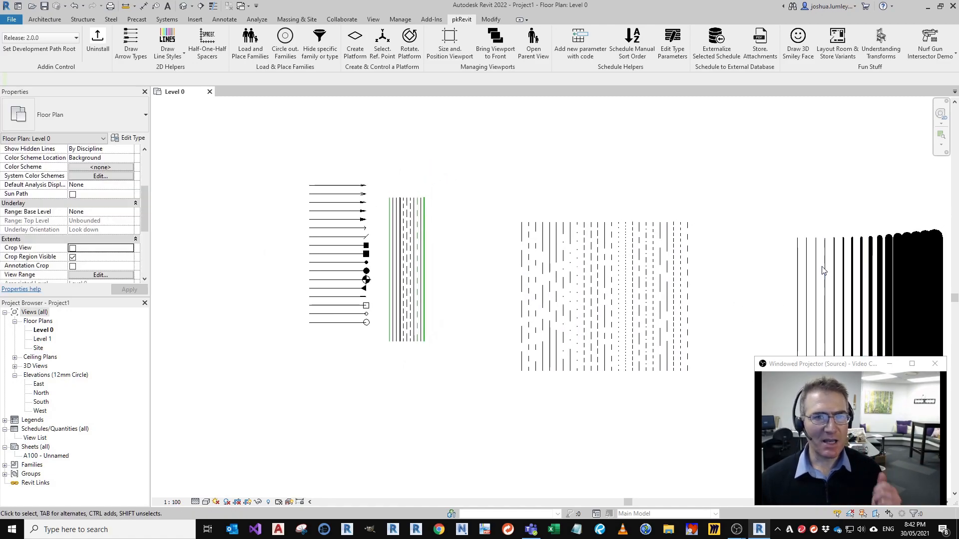
{"action": "middle_click_drag", "start_coordinate": [563, 330], "coordinate": [693, 318]}
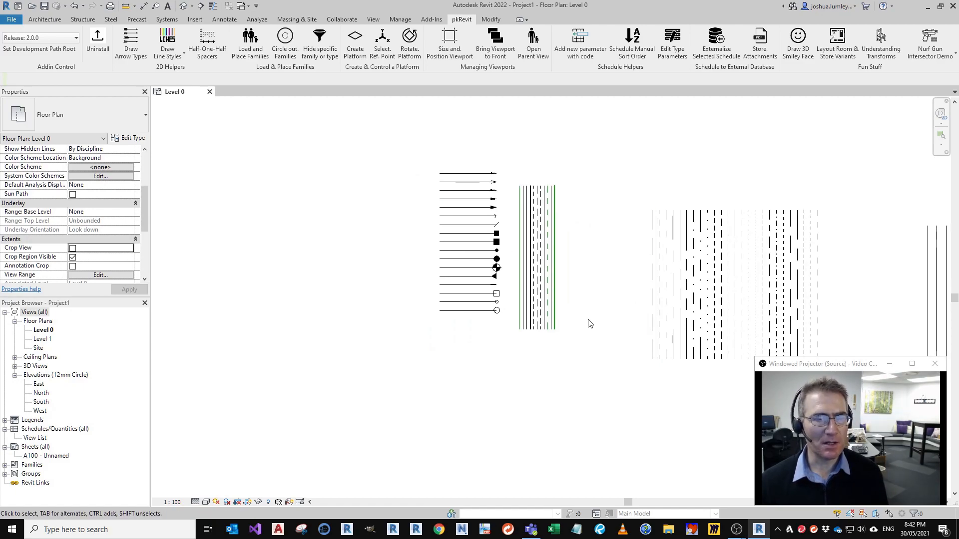
{"action": "middle_click_drag", "start_coordinate": [322, 307], "coordinate": [464, 267]}
{"action": "middle_click_drag", "start_coordinate": [355, 238], "coordinate": [495, 204]}
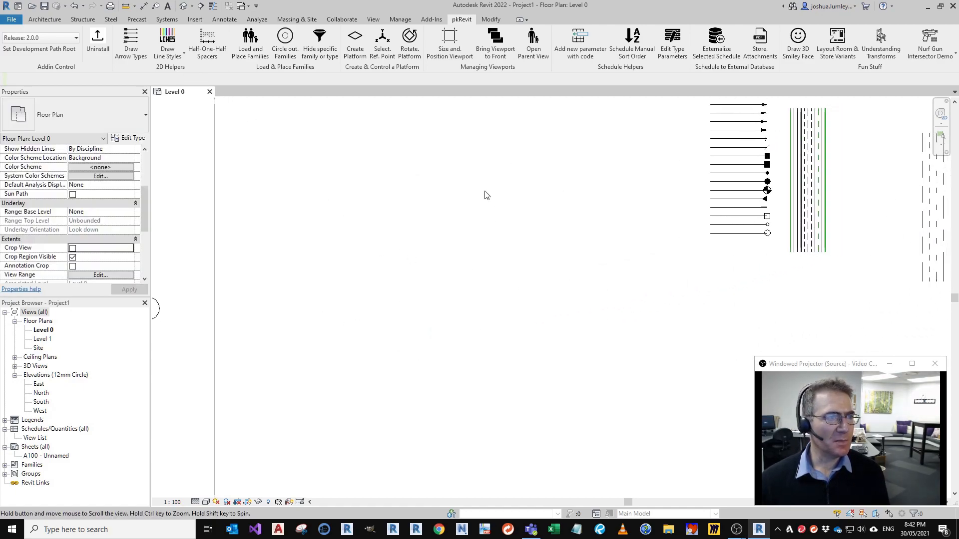
Step: Draw samples of all wall types near the western elevation marker in the Level 0 plan
{"action": "scroll", "coordinate": [493, 196], "scroll_direction": "down", "scroll_amount": 2}
{"action": "middle_click_drag", "start_coordinate": [523, 250], "coordinate": [578, 266]}
{"action": "middle_click_drag", "start_coordinate": [293, 225], "coordinate": [576, 247]}
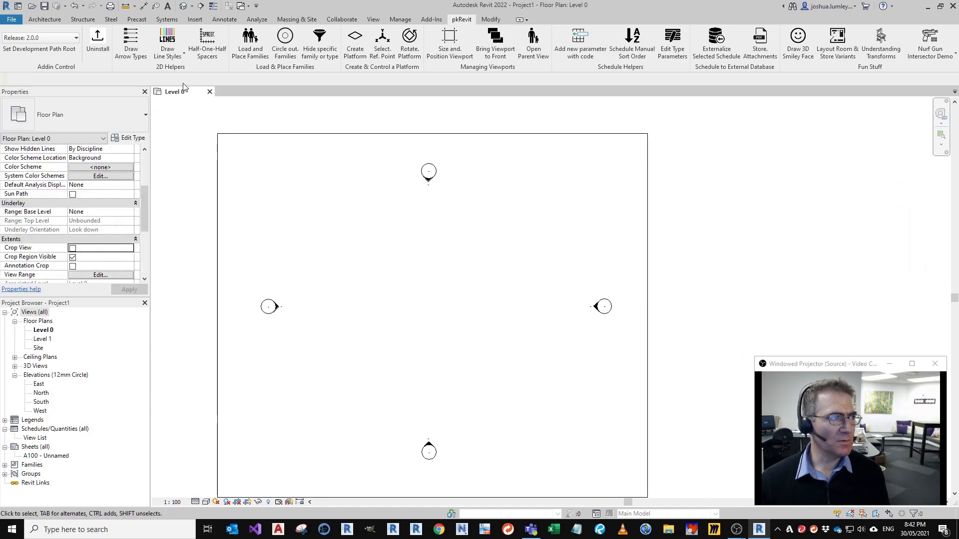
{"action": "left_click", "coordinate": [170, 59]}
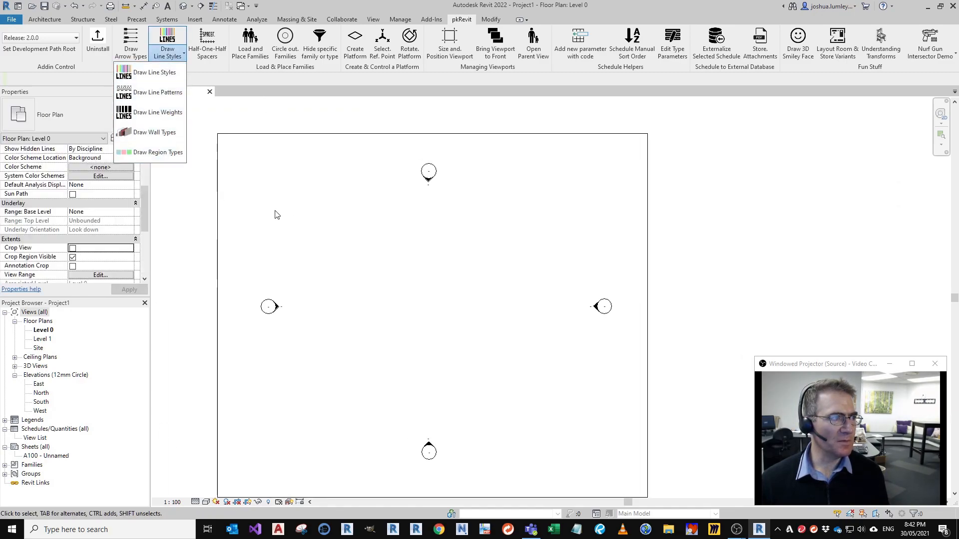
{"action": "left_click", "coordinate": [165, 134]}
{"action": "middle_click_drag", "start_coordinate": [385, 334], "coordinate": [508, 318]}
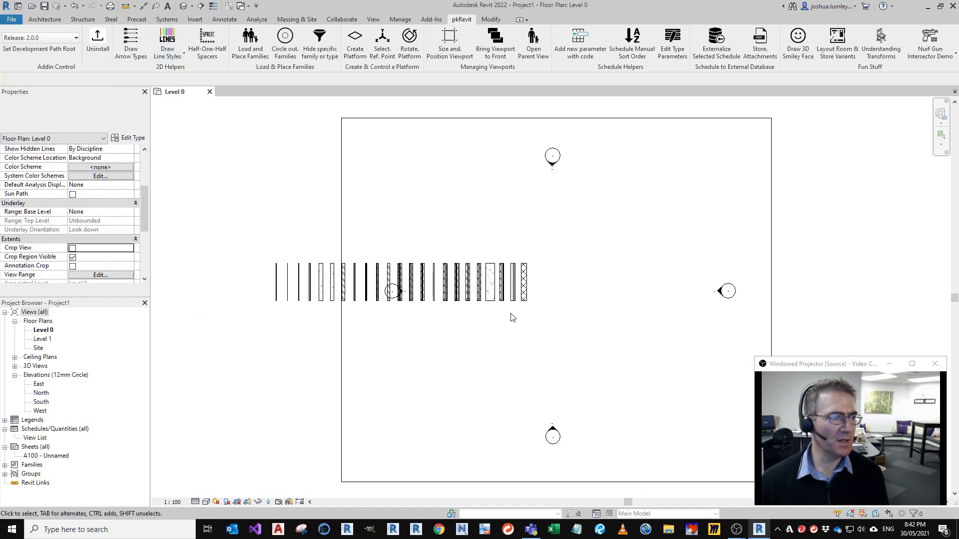
{"action": "scroll", "coordinate": [156, 238], "scroll_direction": "up", "scroll_amount": 1}
Step: Select all the wall samples and move them inside the ring of elevation markers, toward the north marker
{"action": "left_click_drag", "start_coordinate": [623, 250], "coordinate": [267, 278]}
{"action": "left_click", "coordinate": [368, 227], "text": "shift"}
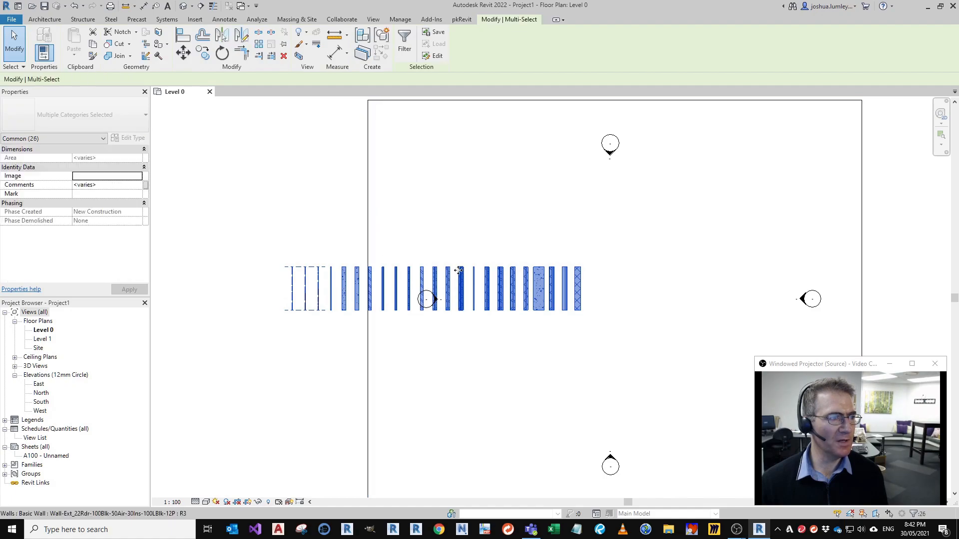
{"action": "left_click_drag", "start_coordinate": [459, 272], "coordinate": [443, 150]}
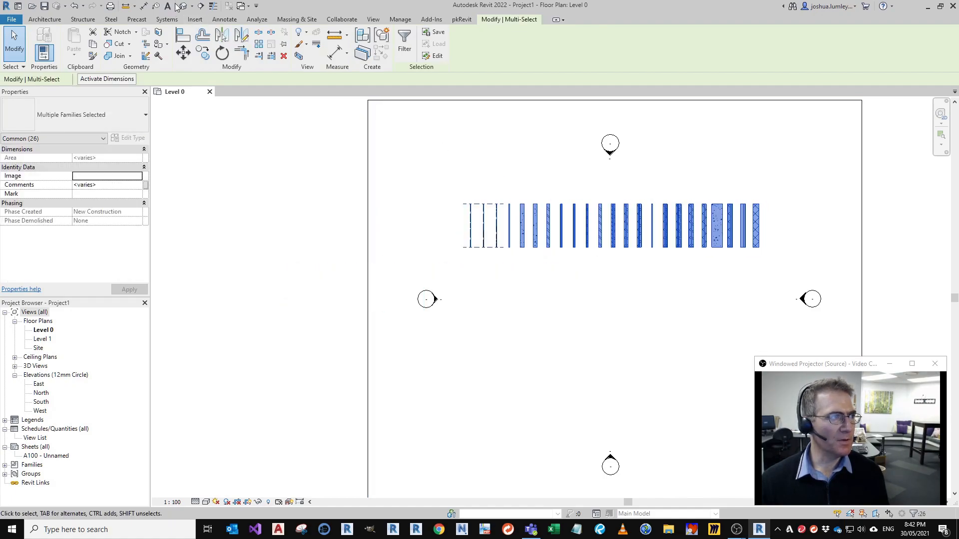
Step: Open the default 3D view and examine the row of wall type samples
{"action": "left_click", "coordinate": [182, 6]}
{"action": "key", "text": "Escape"}
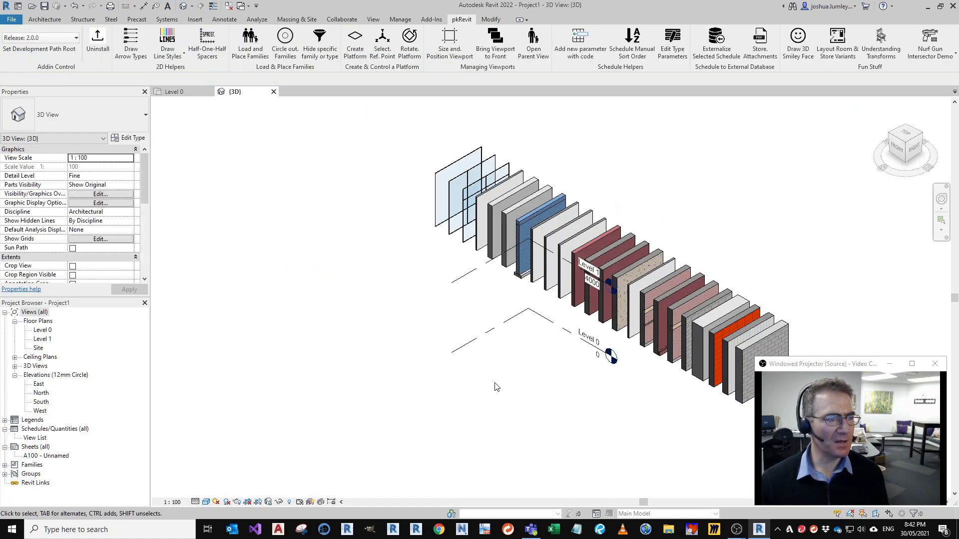
{"action": "middle_click_drag", "start_coordinate": [408, 348], "coordinate": [426, 333], "text": "shift"}
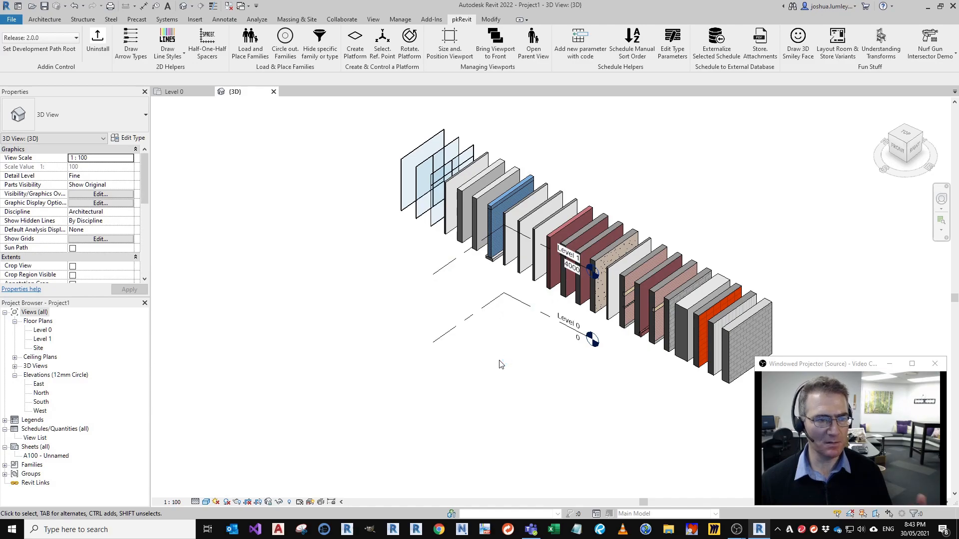
{"action": "middle_click_drag", "start_coordinate": [501, 370], "coordinate": [485, 359]}
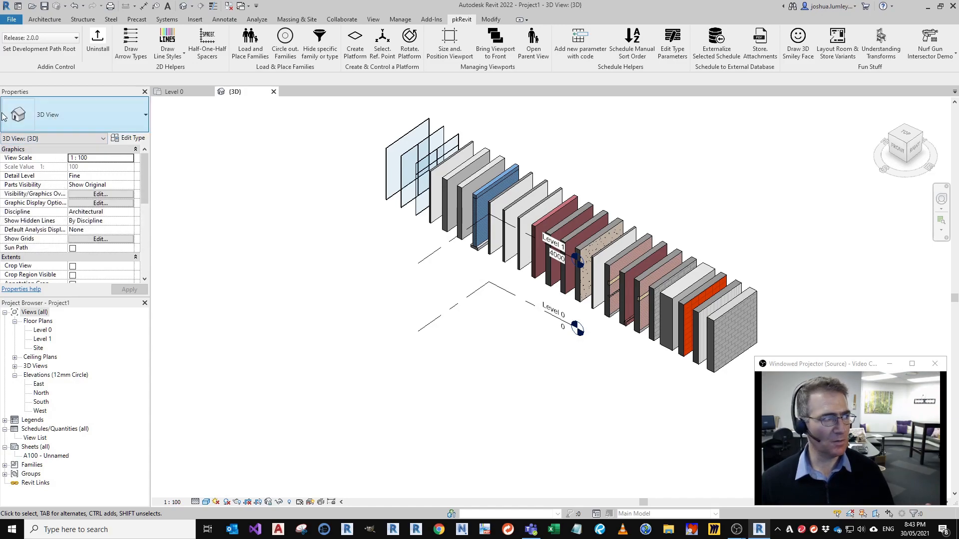
{"action": "middle_click_drag", "start_coordinate": [440, 369], "coordinate": [450, 325]}
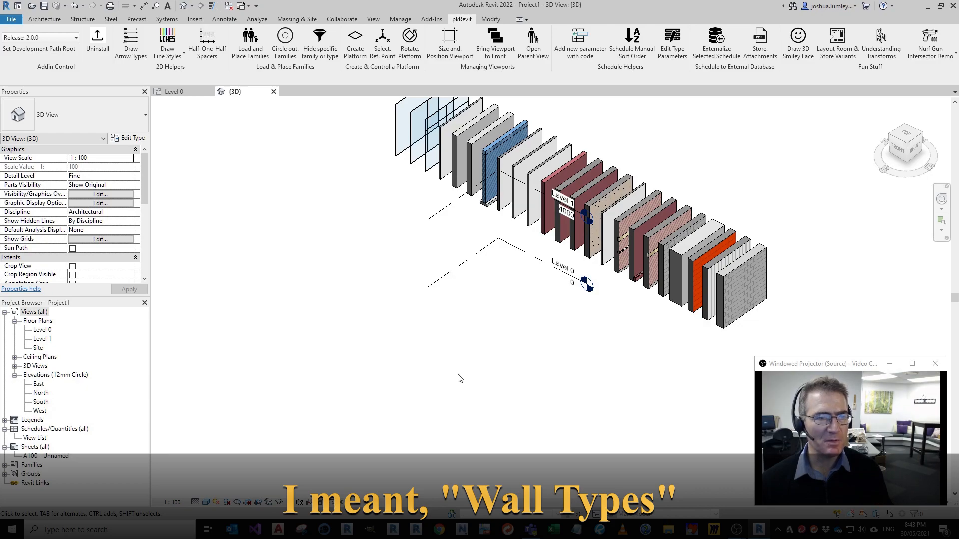
{"action": "middle_click_drag", "start_coordinate": [517, 299], "coordinate": [500, 383]}
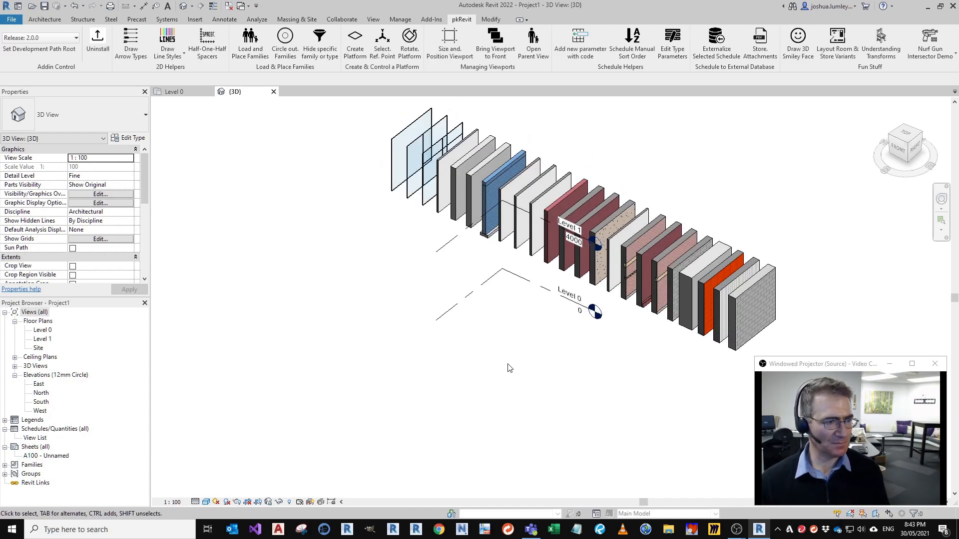
{"action": "middle_click_drag", "start_coordinate": [551, 333], "coordinate": [497, 382]}
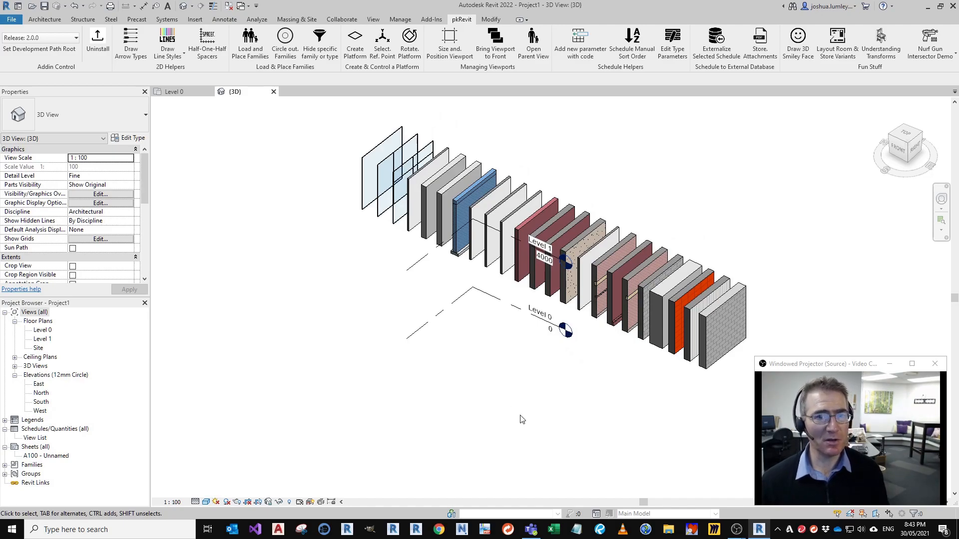
{"action": "middle_click_drag", "start_coordinate": [521, 419], "coordinate": [500, 378]}
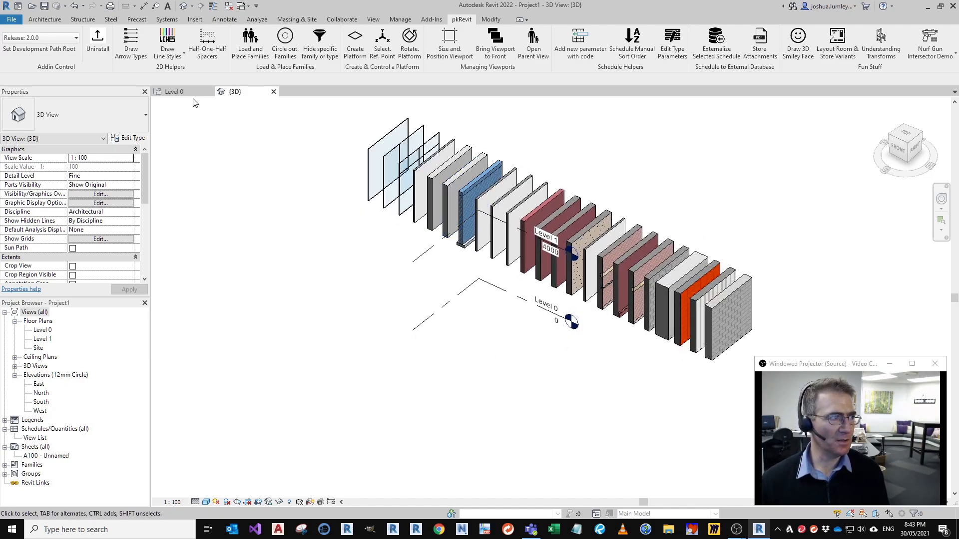
Step: Return to the Level 0 floor plan and draw samples of the filled region types between the elevation markers
{"action": "left_click", "coordinate": [175, 92]}
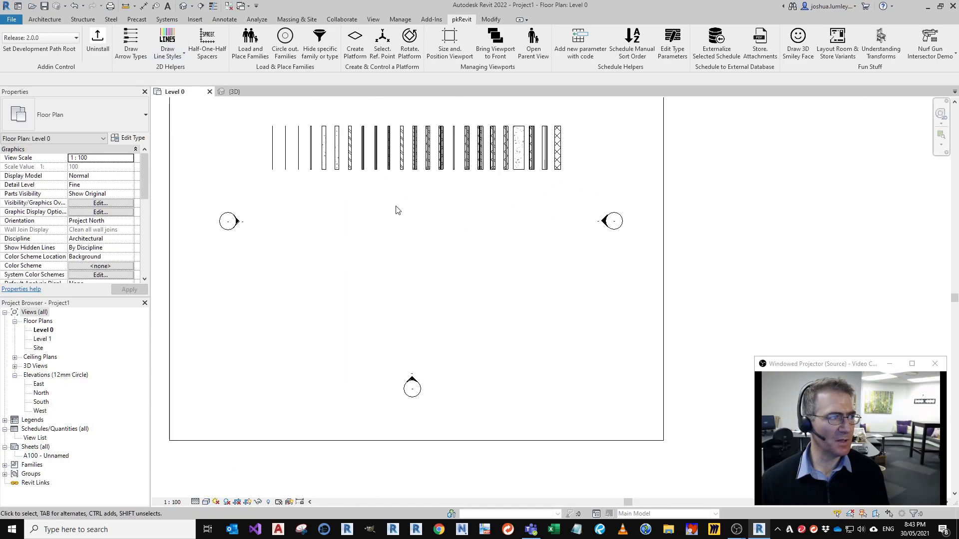
{"action": "left_click", "coordinate": [184, 53]}
{"action": "left_click", "coordinate": [155, 153]}
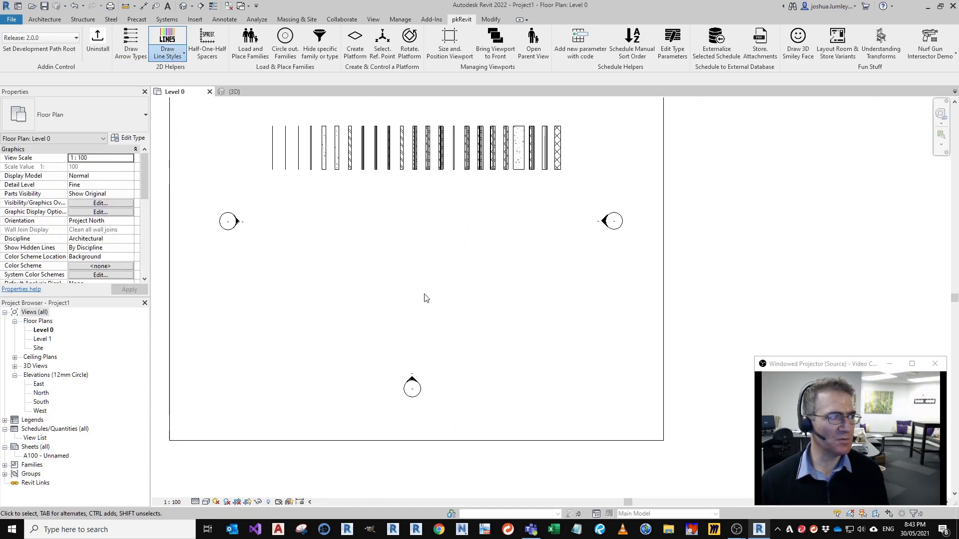
{"action": "scroll", "coordinate": [520, 304], "scroll_direction": "up", "scroll_amount": 4}
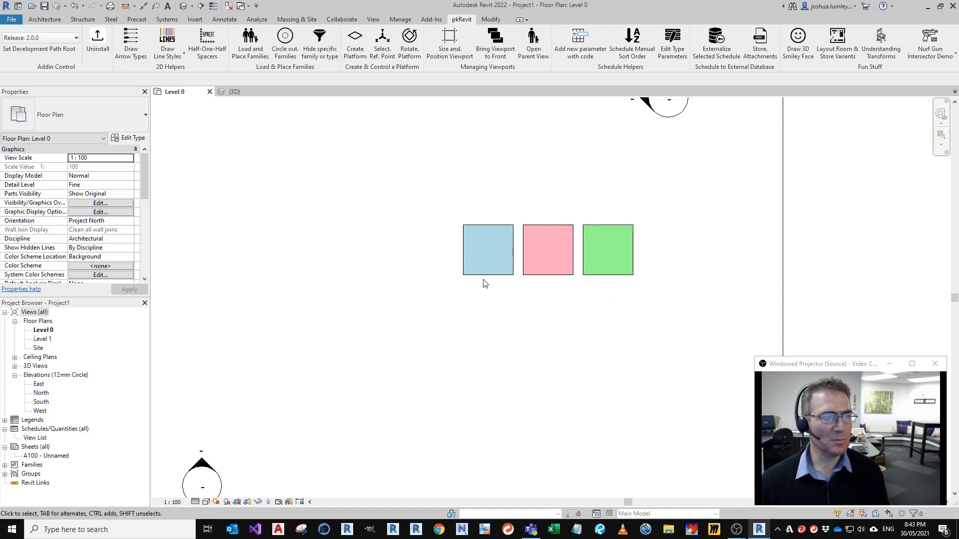
Step: Select the three coloured filled region samples and move them north, clear of the open area between the elevation markers
{"action": "left_click_drag", "start_coordinate": [493, 264], "coordinate": [507, 279]}
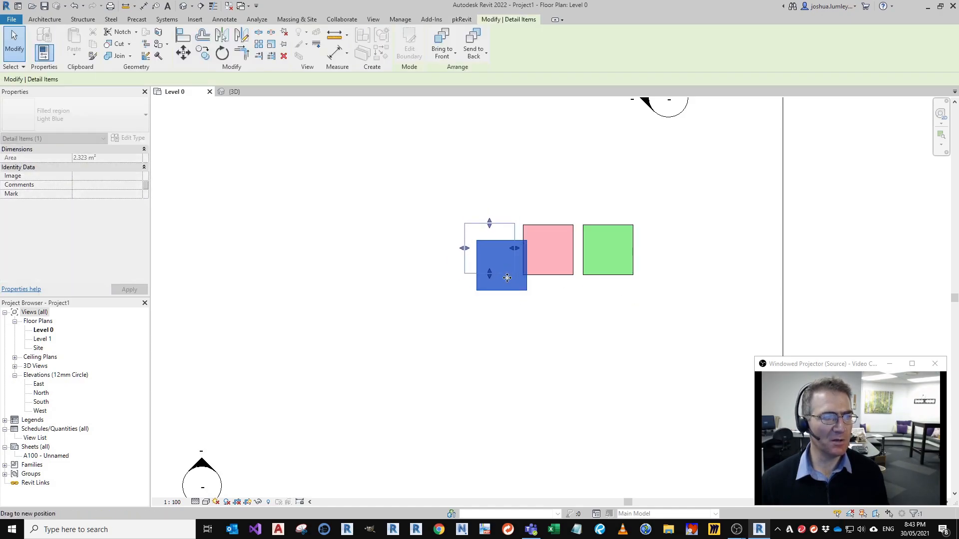
{"action": "key", "text": "Escape"}
{"action": "scroll", "coordinate": [640, 322], "scroll_direction": "down", "scroll_amount": 2}
{"action": "left_click_drag", "start_coordinate": [655, 331], "coordinate": [474, 246]}
{"action": "scroll", "coordinate": [611, 304], "scroll_direction": "down", "scroll_amount": 1}
{"action": "left_click_drag", "start_coordinate": [601, 292], "coordinate": [634, 138]}
{"action": "scroll", "coordinate": [385, 270], "scroll_direction": "up", "scroll_amount": 2}
{"action": "scroll", "coordinate": [397, 275], "scroll_direction": "up", "scroll_amount": 3}
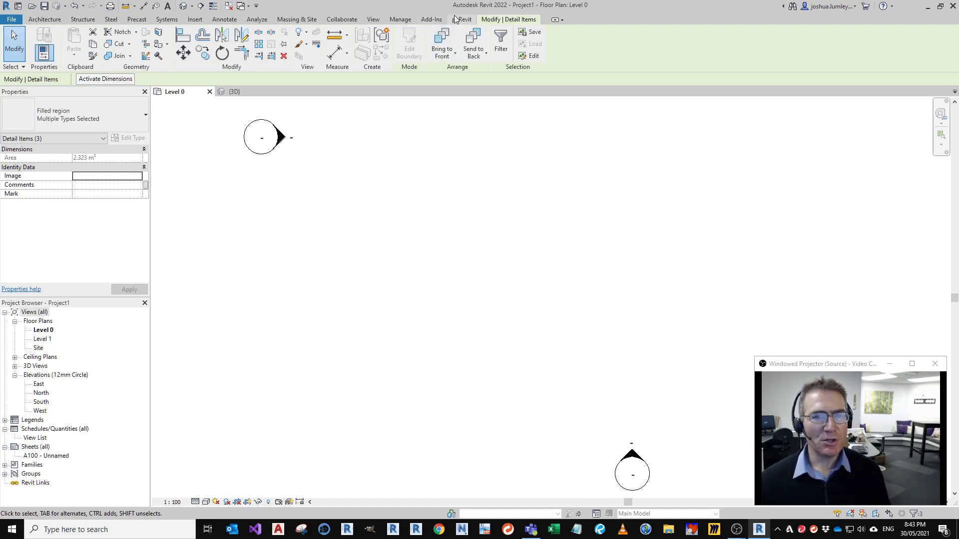
Step: Draw a rectangle of Wall-Ext_102Bwk-75Ins-100LBlk-12P walls between the elevation markers, about 11710 by 7010 mm
{"action": "middle_click_drag", "start_coordinate": [458, 288], "coordinate": [423, 295]}
{"action": "scroll", "coordinate": [417, 287], "scroll_direction": "up", "scroll_amount": 1}
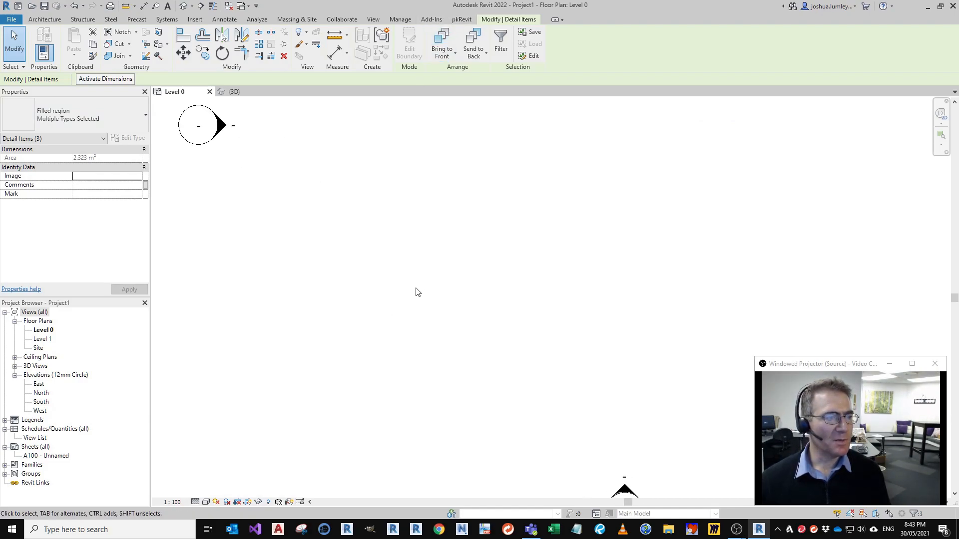
{"action": "left_click", "coordinate": [48, 21]}
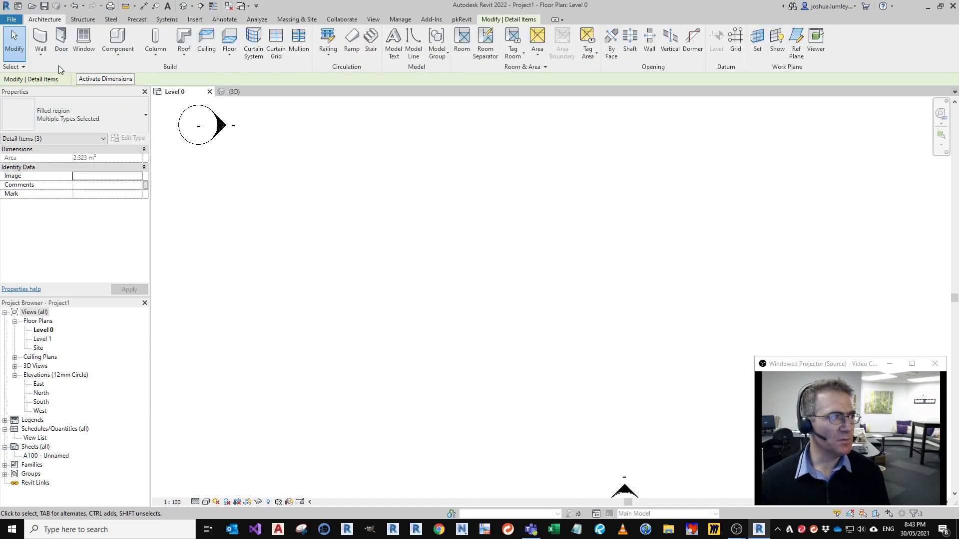
{"action": "left_click", "coordinate": [42, 47]}
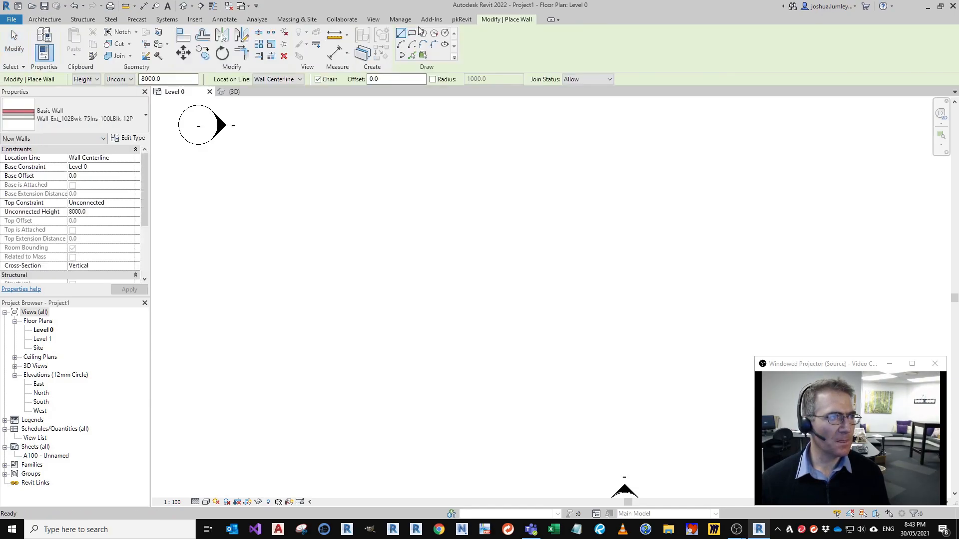
{"action": "left_click", "coordinate": [412, 33]}
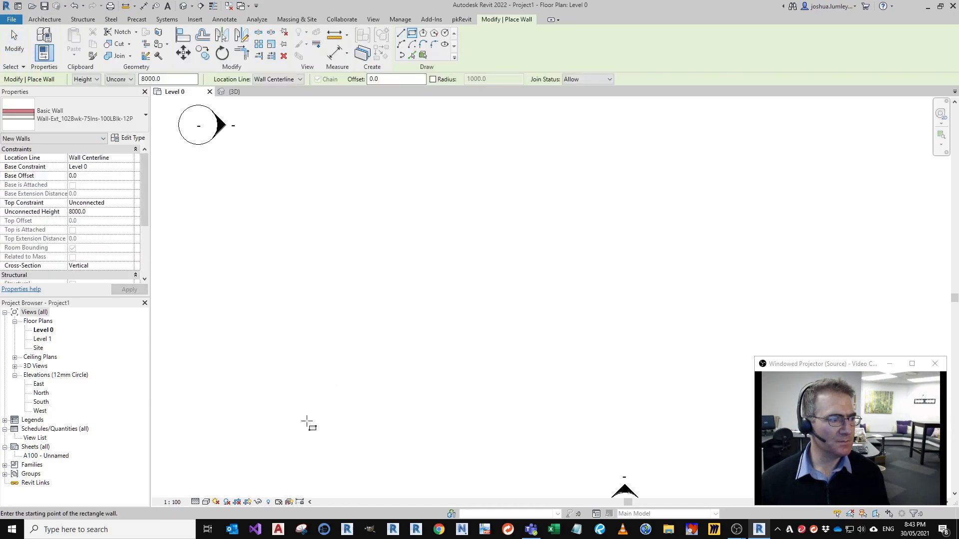
{"action": "left_click", "coordinate": [637, 181]}
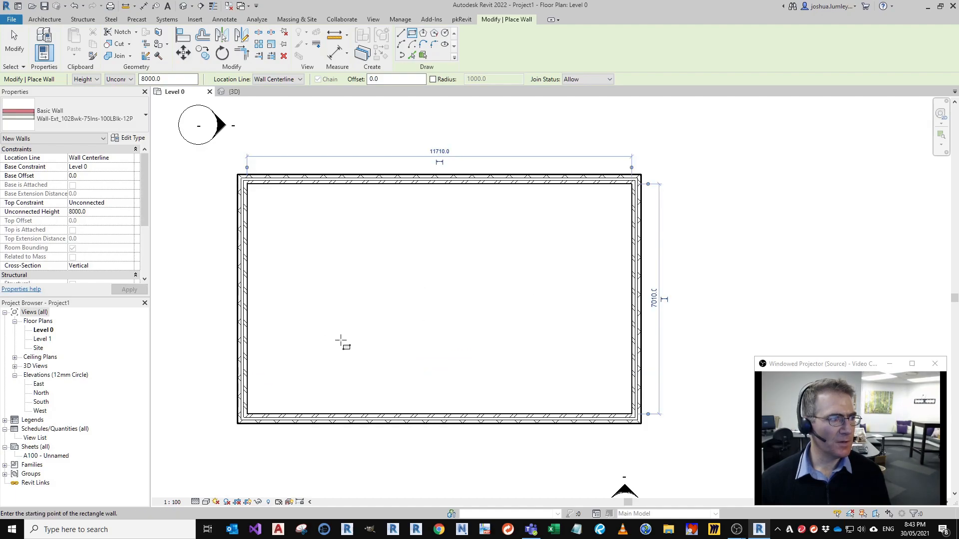
{"action": "key", "text": "Escape"}
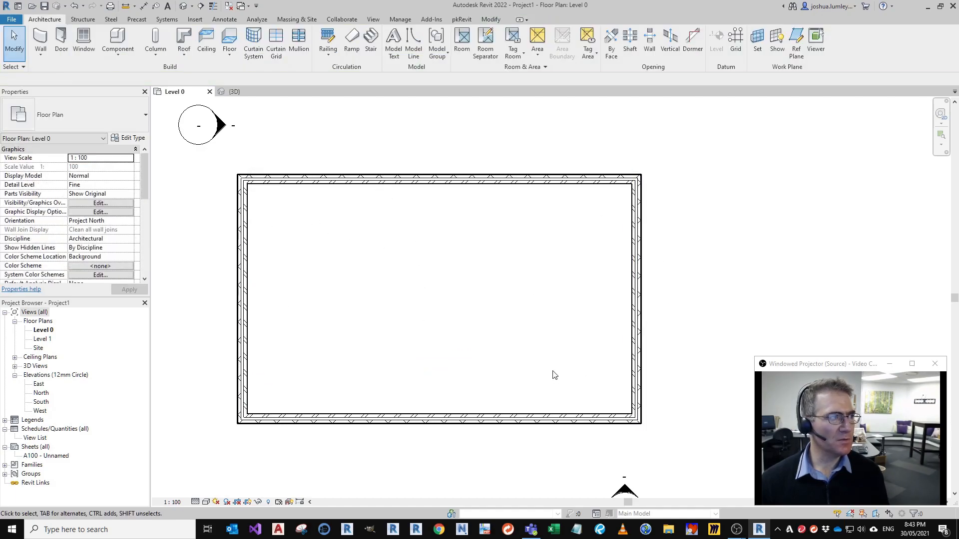
Step: Create a floor on Level 0 with a rectangular boundary along the outer faces of the four walls
{"action": "left_click", "coordinate": [227, 41]}
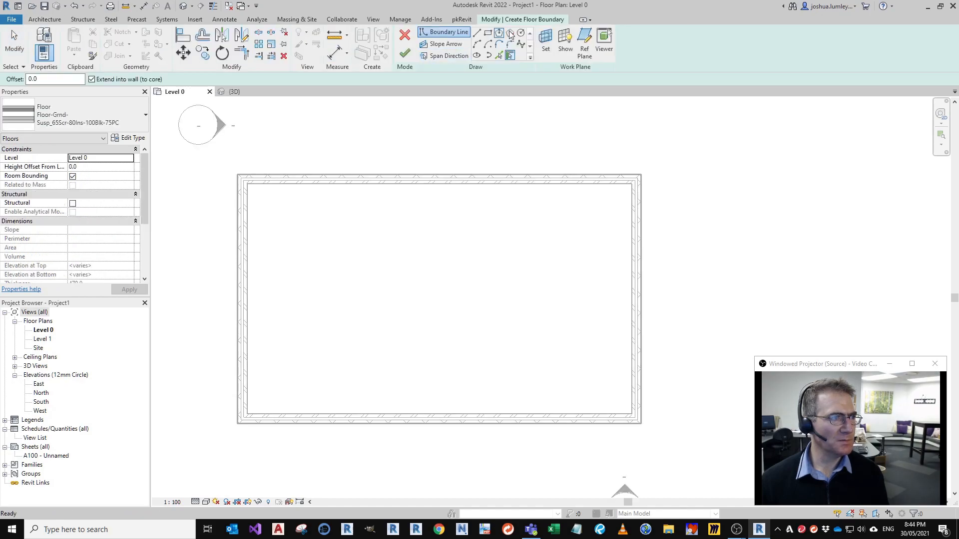
{"action": "left_click", "coordinate": [487, 33]}
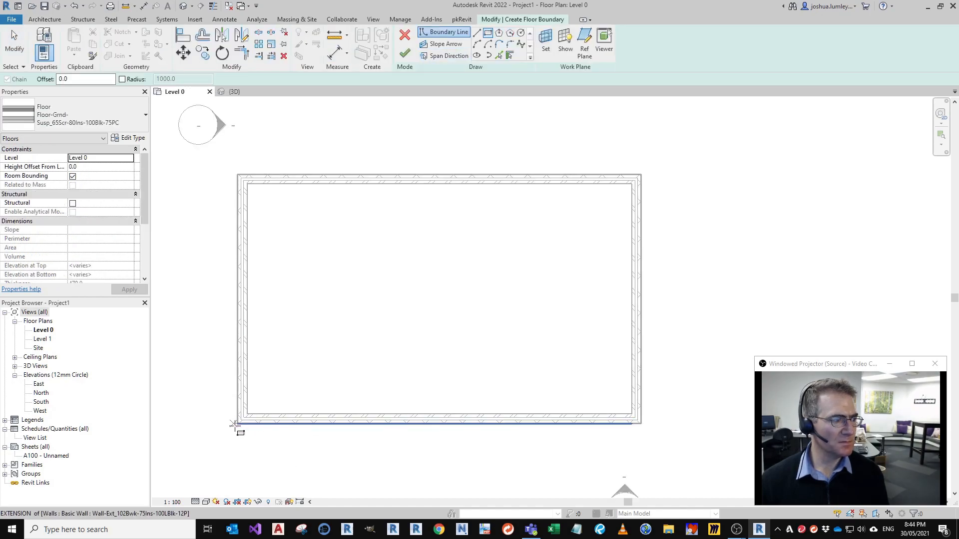
{"action": "left_click", "coordinate": [238, 423]}
{"action": "left_click", "coordinate": [641, 175]}
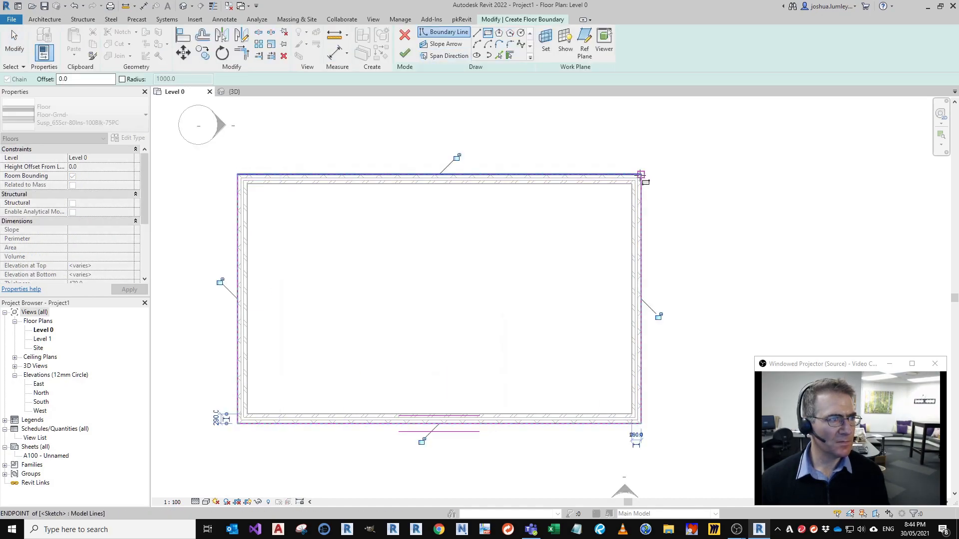
{"action": "left_click", "coordinate": [405, 53]}
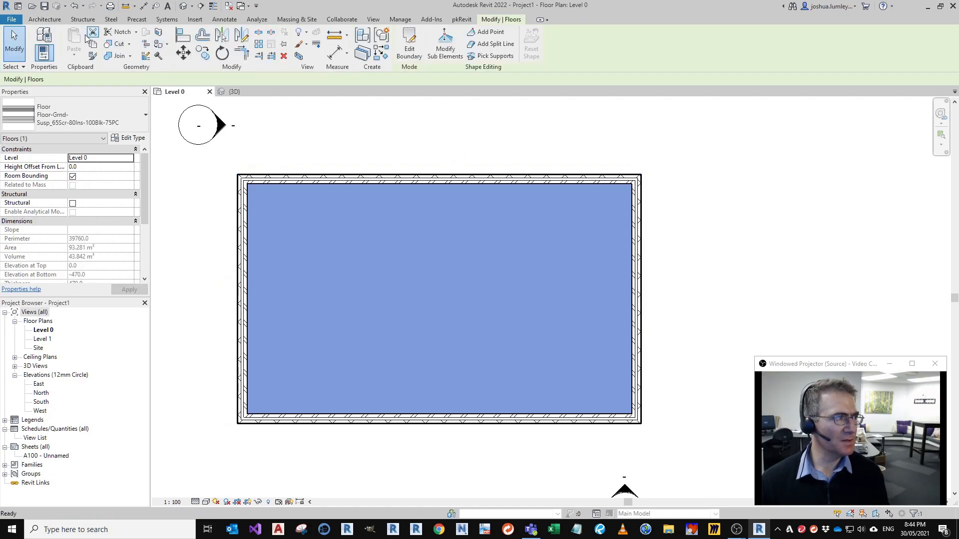
Step: Place an automatic Plain compound ceiling in the walled room, offset 2600 mm from Level 0
{"action": "left_click", "coordinate": [44, 19]}
{"action": "left_click", "coordinate": [205, 41]}
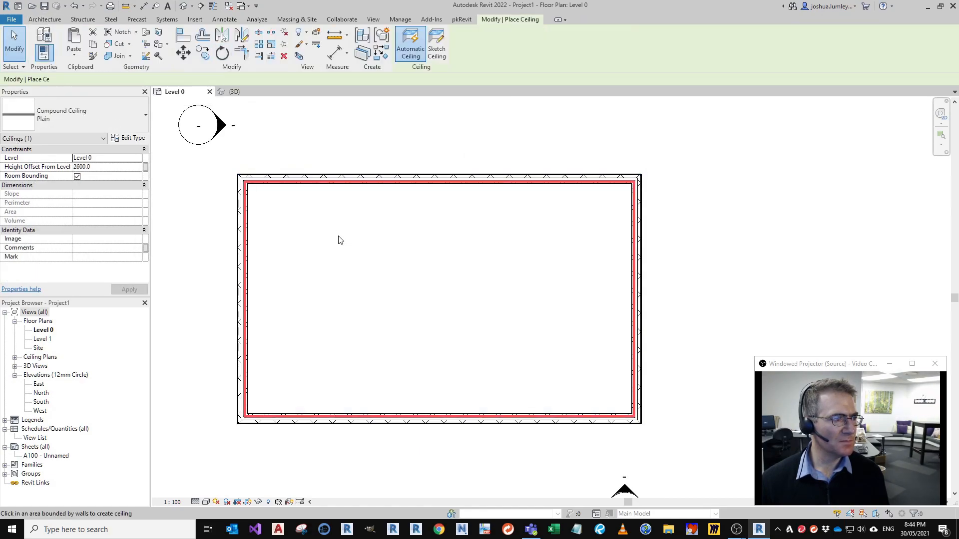
{"action": "key", "text": "Escape"}
{"action": "key", "text": "Escape"}
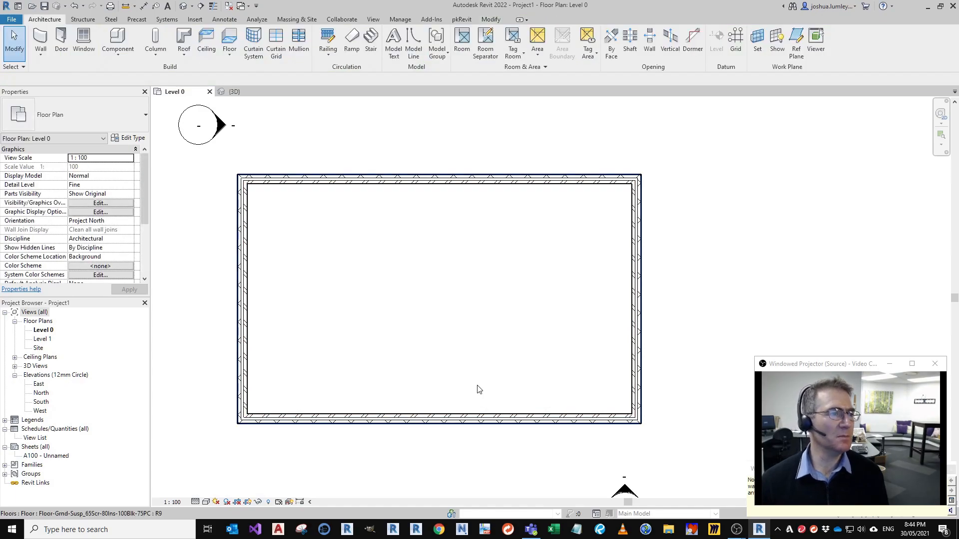
Step: Open the Level 0 reflected ceiling plan and check the ceiling inside the walled room
{"action": "left_click", "coordinate": [15, 361]}
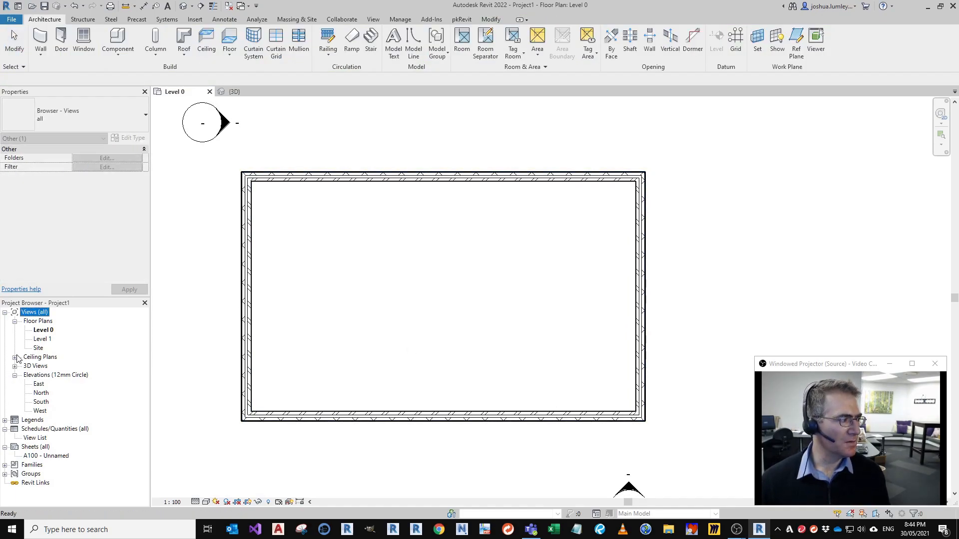
{"action": "left_click", "coordinate": [15, 358]}
{"action": "double_click", "coordinate": [42, 368]}
{"action": "right_click", "coordinate": [41, 367]}
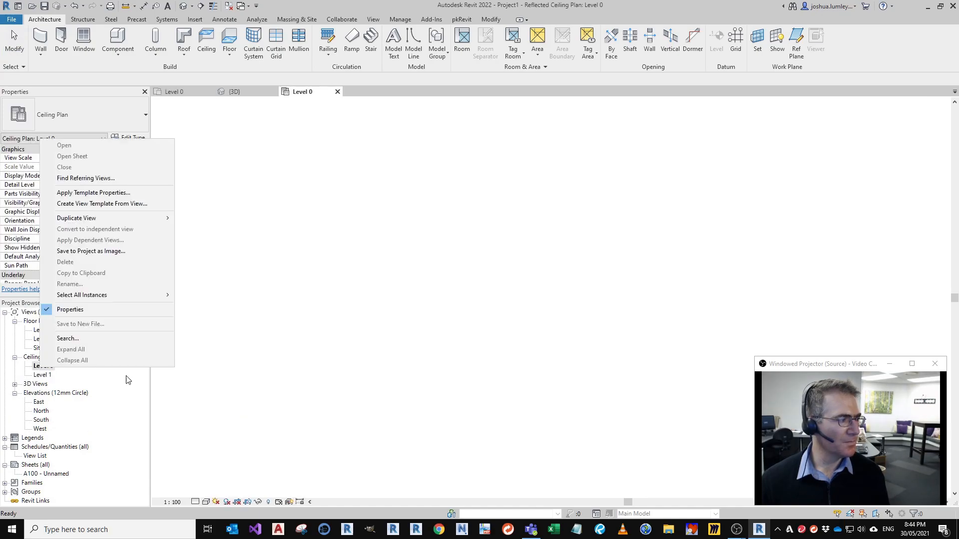
{"action": "left_click", "coordinate": [309, 373]}
{"action": "left_click", "coordinate": [451, 325]}
{"action": "middle_click_drag", "start_coordinate": [428, 376], "coordinate": [545, 332]}
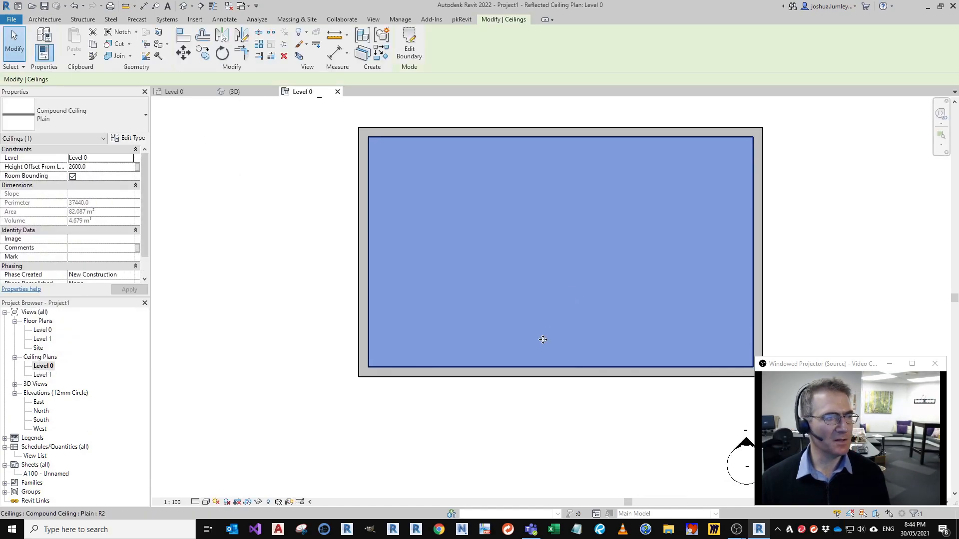
{"action": "key", "text": "Escape"}
{"action": "middle_click_drag", "start_coordinate": [500, 355], "coordinate": [453, 352]}
Step: Make half-one-half spacers for 2 vertical and 3 horizontal fittings in the ceiling plan
{"action": "left_click", "coordinate": [462, 20]}
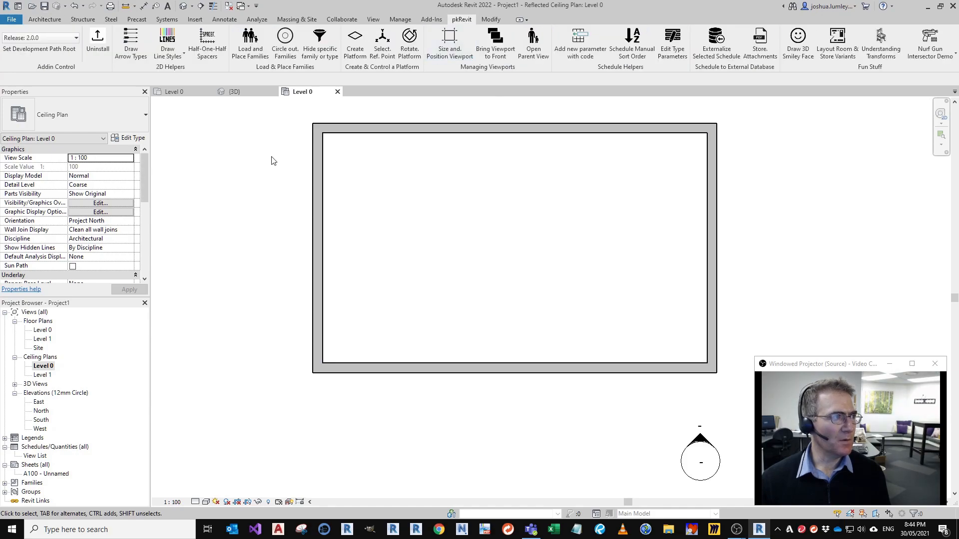
{"action": "middle_click_drag", "start_coordinate": [453, 193], "coordinate": [388, 250]}
{"action": "scroll", "coordinate": [365, 265], "scroll_direction": "up", "scroll_amount": 2}
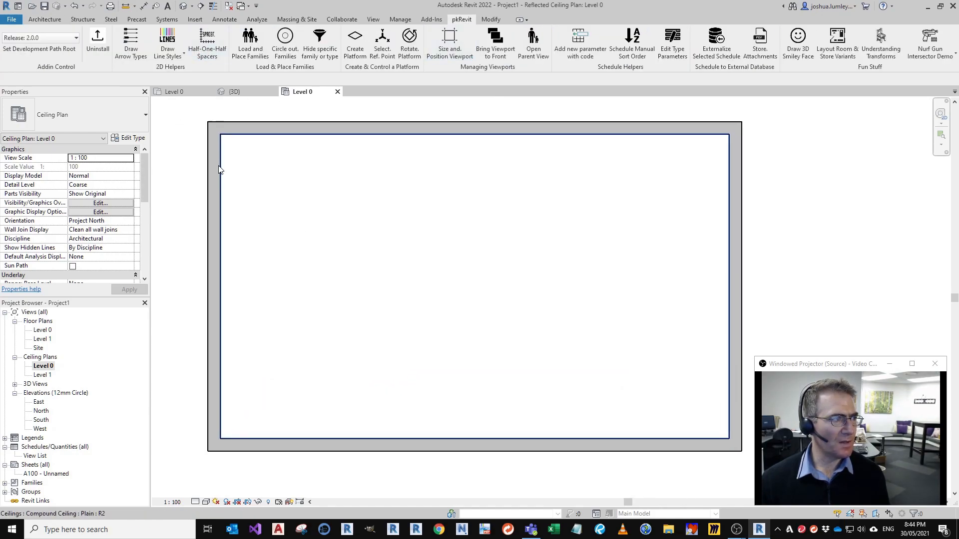
{"action": "left_click", "coordinate": [221, 55]}
{"action": "left_click", "coordinate": [428, 255]}
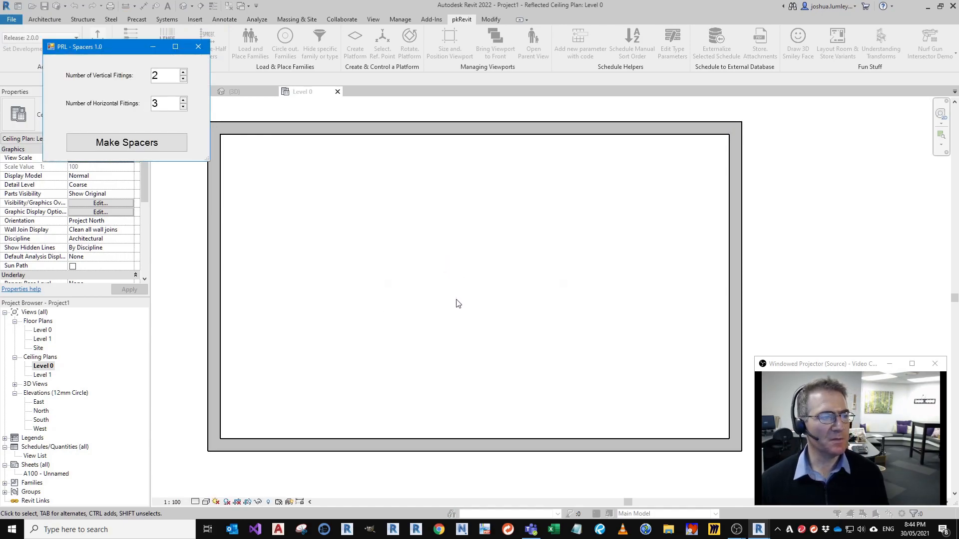
{"action": "left_click", "coordinate": [151, 143]}
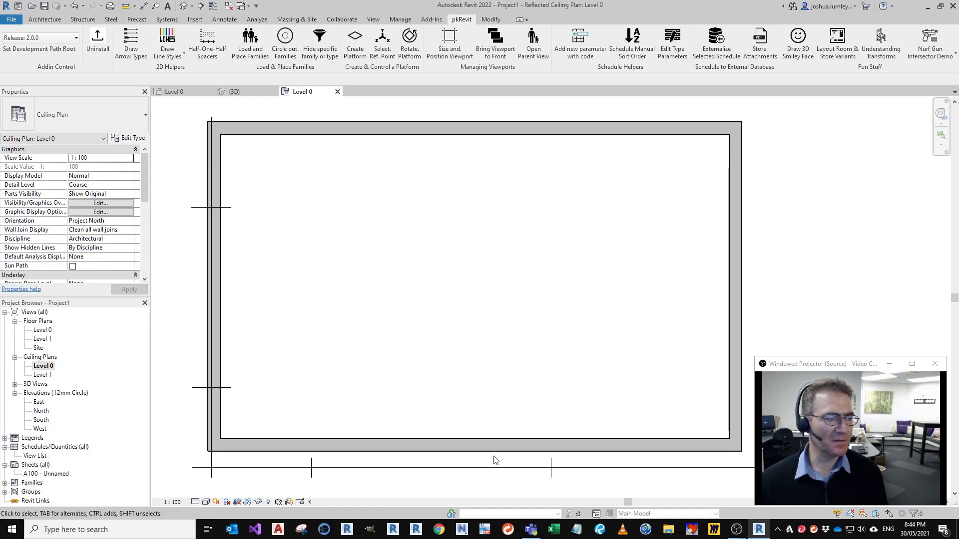
Step: Move the horizontal spacer inside the room above its south wall and fit its length between the inner wall faces
{"action": "middle_click_drag", "start_coordinate": [467, 479], "coordinate": [458, 400]}
{"action": "left_click", "coordinate": [455, 389]}
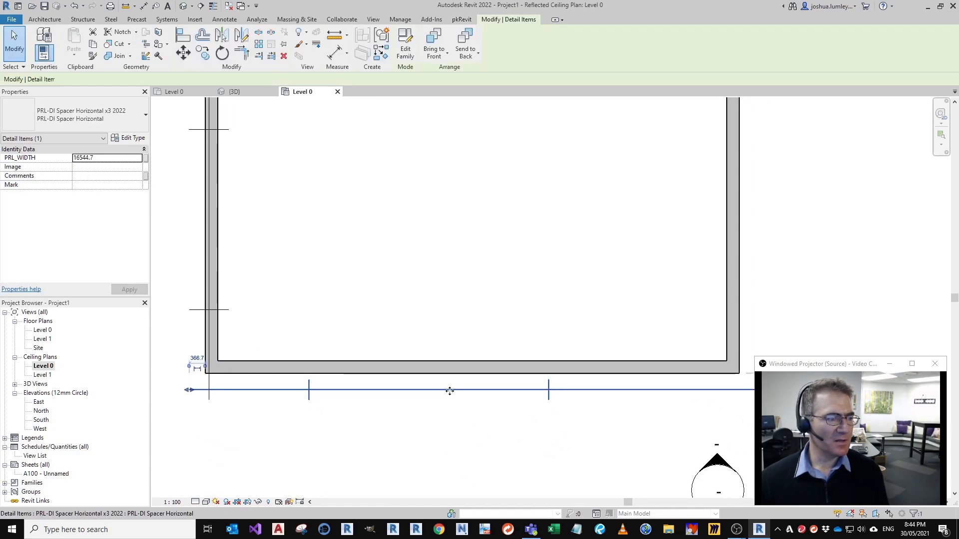
{"action": "left_click_drag", "start_coordinate": [482, 356], "coordinate": [488, 326]}
{"action": "scroll", "coordinate": [488, 322], "scroll_direction": "down", "scroll_amount": 1}
{"action": "middle_click_drag", "start_coordinate": [827, 338], "coordinate": [741, 325]}
{"action": "left_click_drag", "start_coordinate": [739, 325], "coordinate": [664, 326]}
{"action": "left_click_drag", "start_coordinate": [584, 327], "coordinate": [581, 325]}
Step: Move the vertical spacer inside the room beside the west wall and shorten it to the north wall's inner face
{"action": "middle_click_drag", "start_coordinate": [556, 402], "coordinate": [784, 405]}
{"action": "scroll", "coordinate": [422, 306], "scroll_direction": "up", "scroll_amount": 1}
{"action": "left_click_drag", "start_coordinate": [412, 378], "coordinate": [454, 344]}
{"action": "middle_click_drag", "start_coordinate": [460, 346], "coordinate": [468, 439]}
{"action": "left_click_drag", "start_coordinate": [462, 131], "coordinate": [464, 169]}
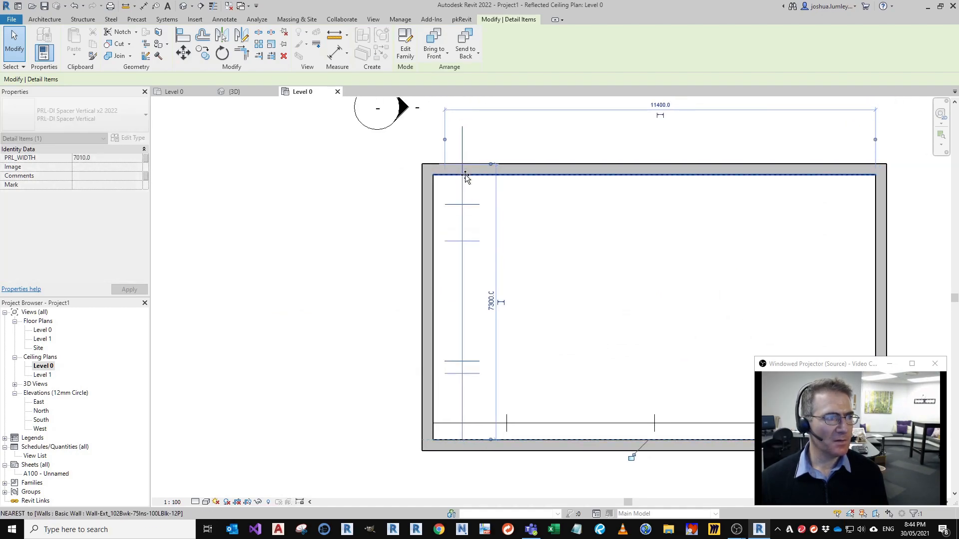
{"action": "middle_click_drag", "start_coordinate": [464, 245], "coordinate": [420, 203]}
{"action": "scroll", "coordinate": [420, 204], "scroll_direction": "down", "scroll_amount": 1}
{"action": "middle_click_drag", "start_coordinate": [579, 374], "coordinate": [540, 338]}
{"action": "left_click", "coordinate": [469, 355]}
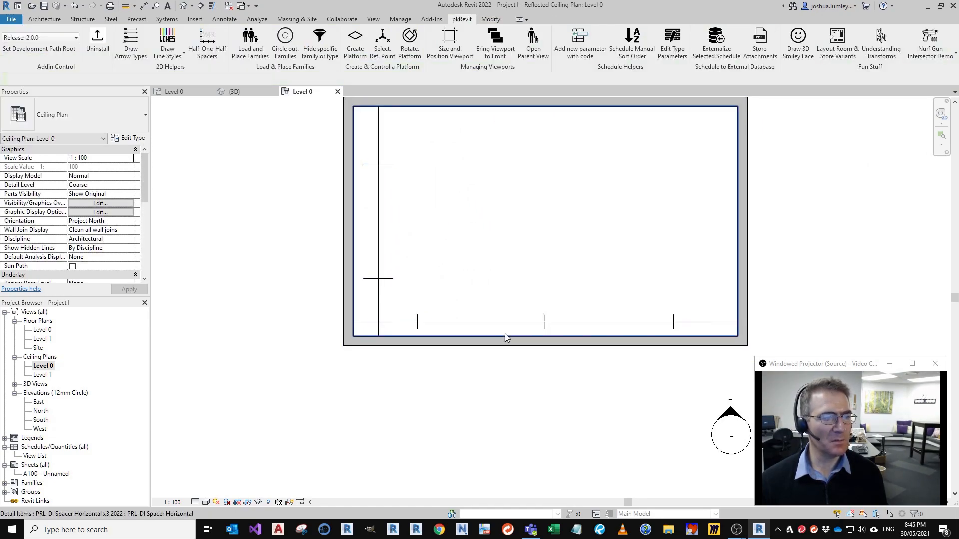
Step: Place a Recessed Troffer Face Based fitting on the westernmost mark of the horizontal spacer, rotated so its long side follows the spacer
{"action": "middle_click_drag", "start_coordinate": [481, 411], "coordinate": [563, 395]}
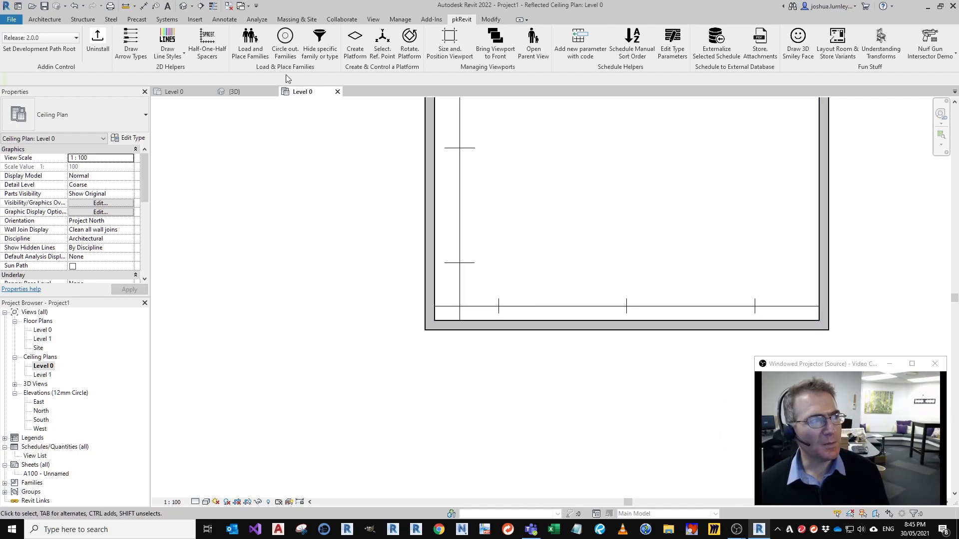
{"action": "left_click", "coordinate": [250, 48]}
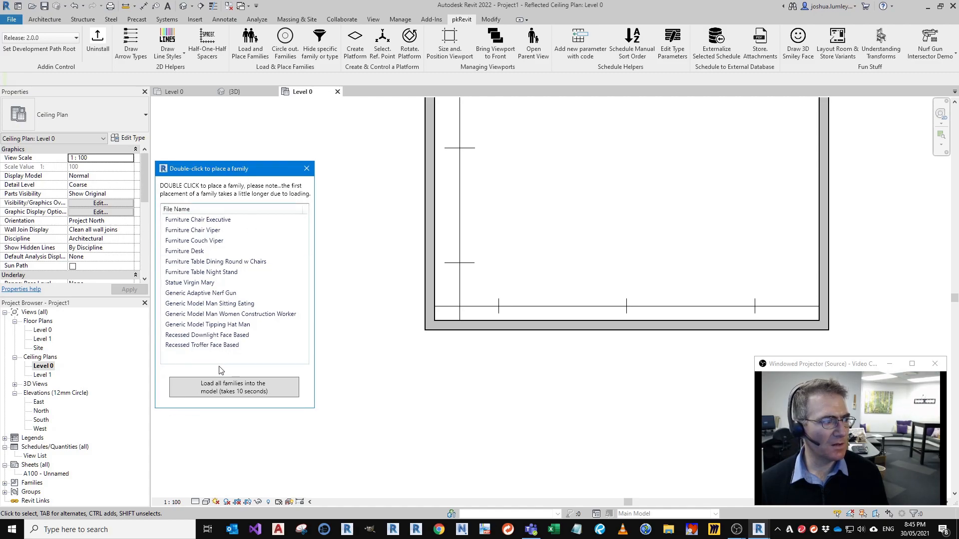
{"action": "double_click", "coordinate": [205, 347]}
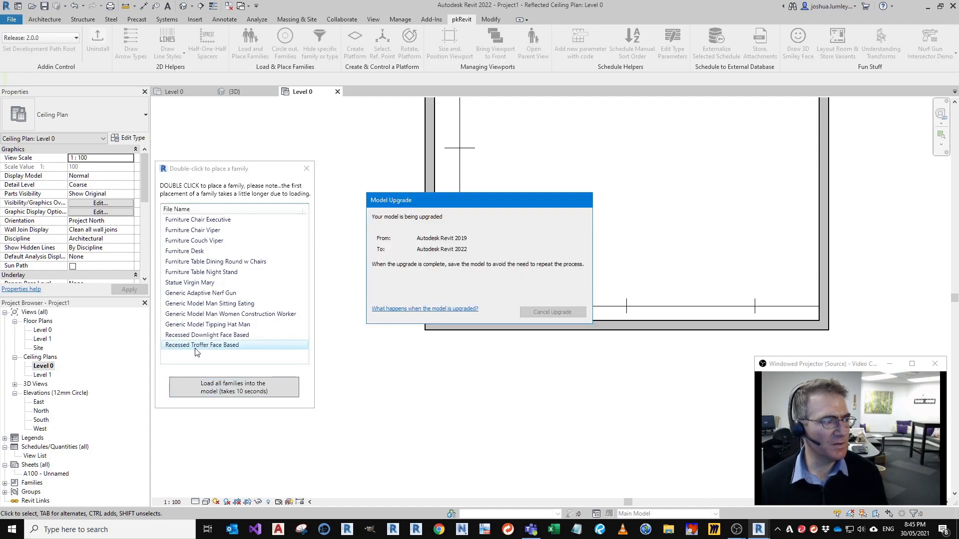
{"action": "scroll", "coordinate": [554, 307], "scroll_direction": "up", "scroll_amount": 2}
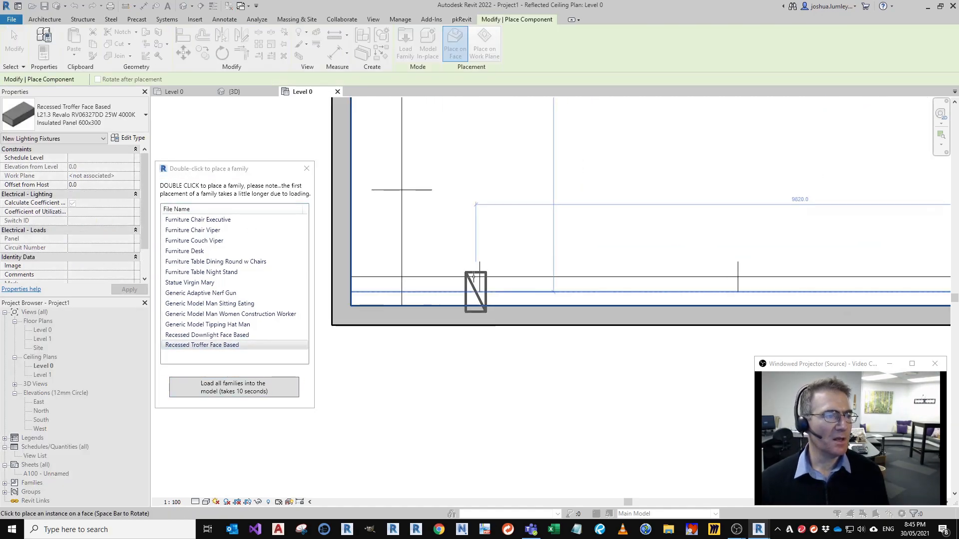
{"action": "key", "text": "space"}
{"action": "key", "text": "space"}
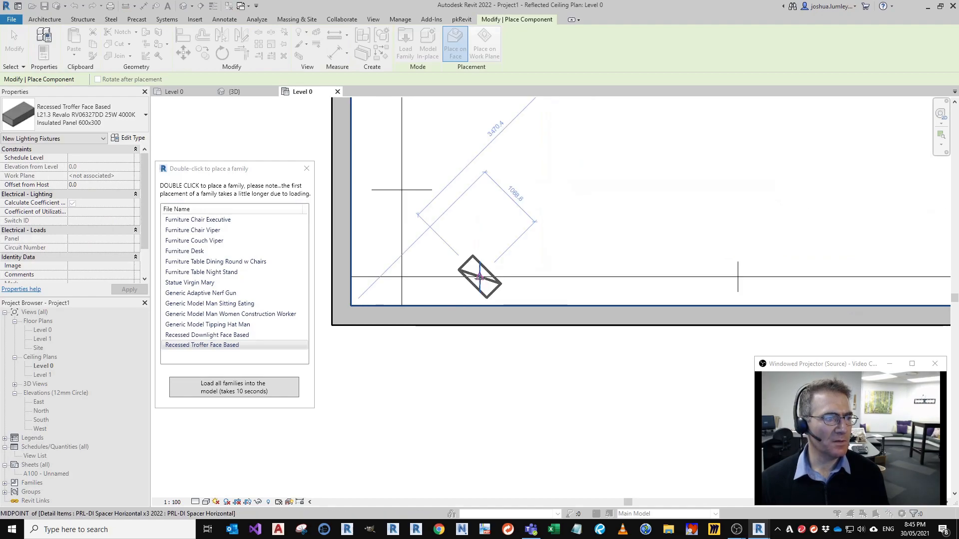
{"action": "left_click", "coordinate": [484, 284]}
{"action": "middle_click_drag", "start_coordinate": [625, 287], "coordinate": [596, 300]}
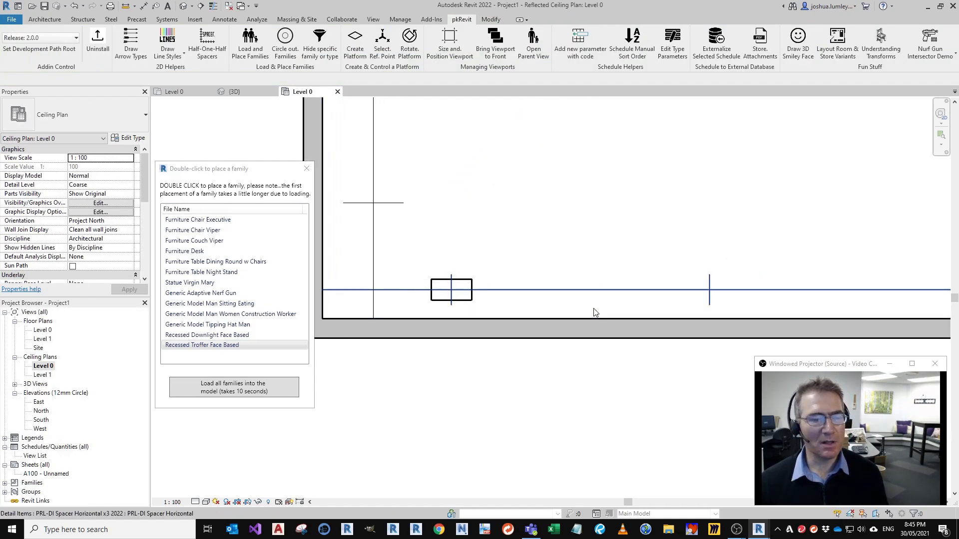
Step: Place two more Recessed Troffer Face Based fittings in the same orientation on the spacer's middle and easternmost marks
{"action": "double_click", "coordinate": [274, 345]}
{"action": "middle_click_drag", "start_coordinate": [688, 342], "coordinate": [588, 327]}
{"action": "key", "text": "space"}
{"action": "left_click", "coordinate": [609, 275]}
{"action": "middle_click_drag", "start_coordinate": [708, 317], "coordinate": [392, 319]}
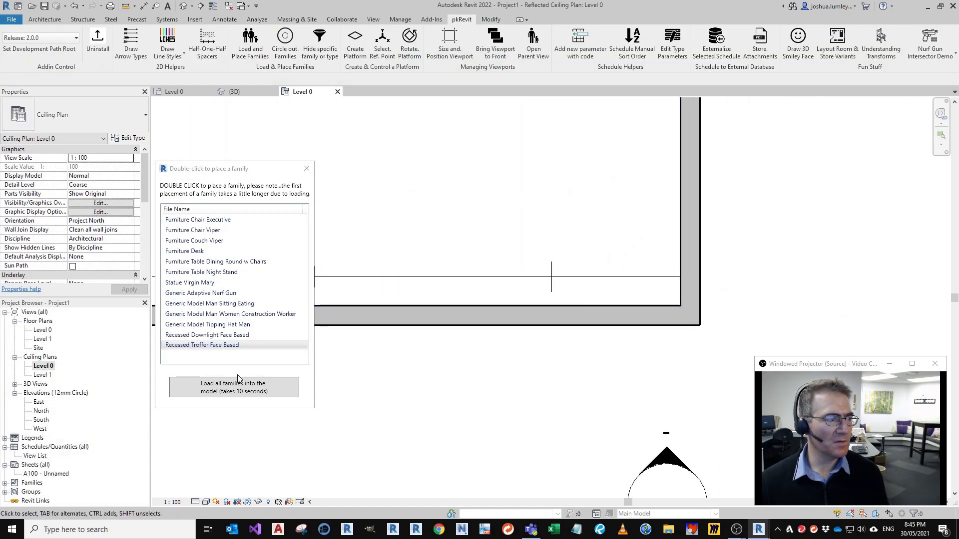
{"action": "double_click", "coordinate": [247, 345]}
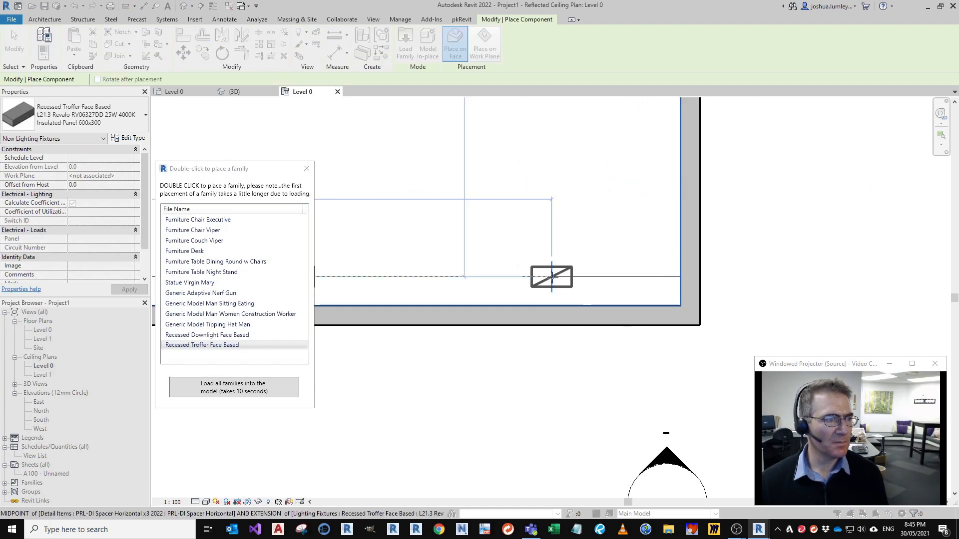
{"action": "left_click", "coordinate": [552, 277]}
{"action": "middle_click_drag", "start_coordinate": [464, 334], "coordinate": [706, 325]}
Step: Copy the row of three troffers from the crossing of the two spacers to both marks on the vertical spacer
{"action": "scroll", "coordinate": [706, 325], "scroll_direction": "down", "scroll_amount": 4}
{"action": "scroll", "coordinate": [472, 322], "scroll_direction": "down", "scroll_amount": 2}
{"action": "left_click_drag", "start_coordinate": [370, 278], "coordinate": [719, 309]}
{"action": "scroll", "coordinate": [513, 286], "scroll_direction": "up", "scroll_amount": 1}
{"action": "key", "text": "c"}
{"action": "left_click", "coordinate": [429, 300]}
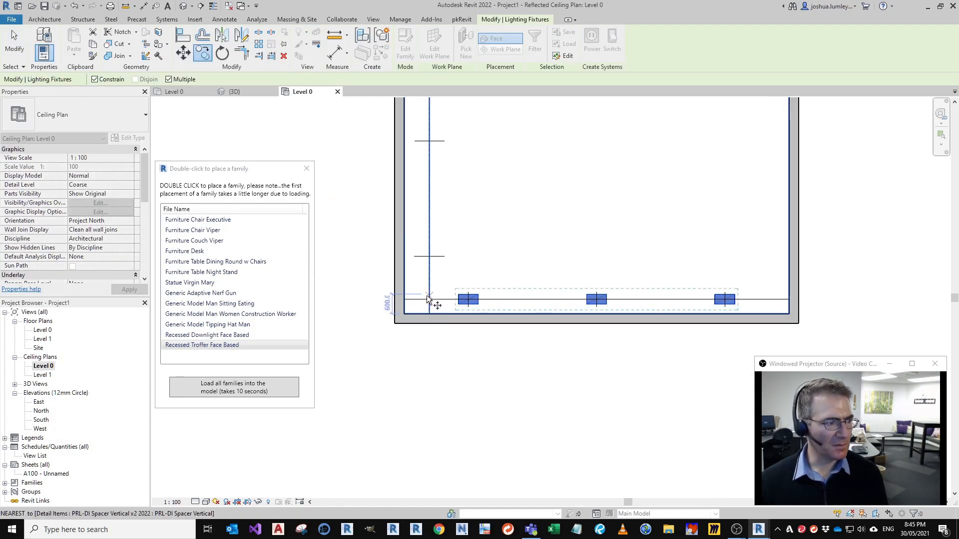
{"action": "left_click", "coordinate": [429, 256]}
{"action": "left_click", "coordinate": [425, 144]}
{"action": "scroll", "coordinate": [436, 280], "scroll_direction": "down", "scroll_amount": 2}
{"action": "key", "text": "Escape"}
{"action": "key", "text": "Escape"}
Step: Delete the original troffer row along the south wall and both the horizontal and vertical spacers
{"action": "left_click_drag", "start_coordinate": [378, 285], "coordinate": [725, 327]}
{"action": "key", "text": "Delete"}
{"action": "middle_click_drag", "start_coordinate": [690, 350], "coordinate": [664, 431]}
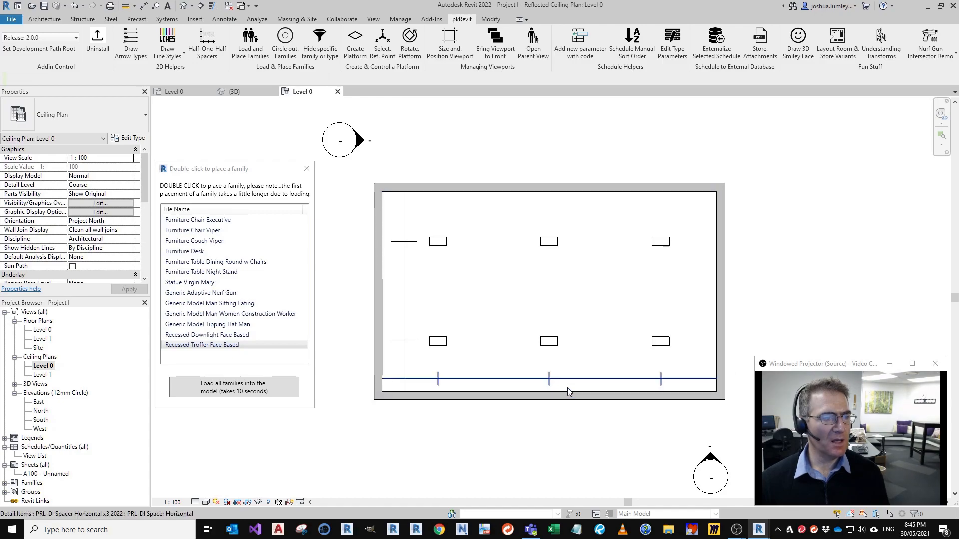
{"action": "key", "text": "Delete"}
{"action": "left_click", "coordinate": [404, 357]}
{"action": "key", "text": "Delete"}
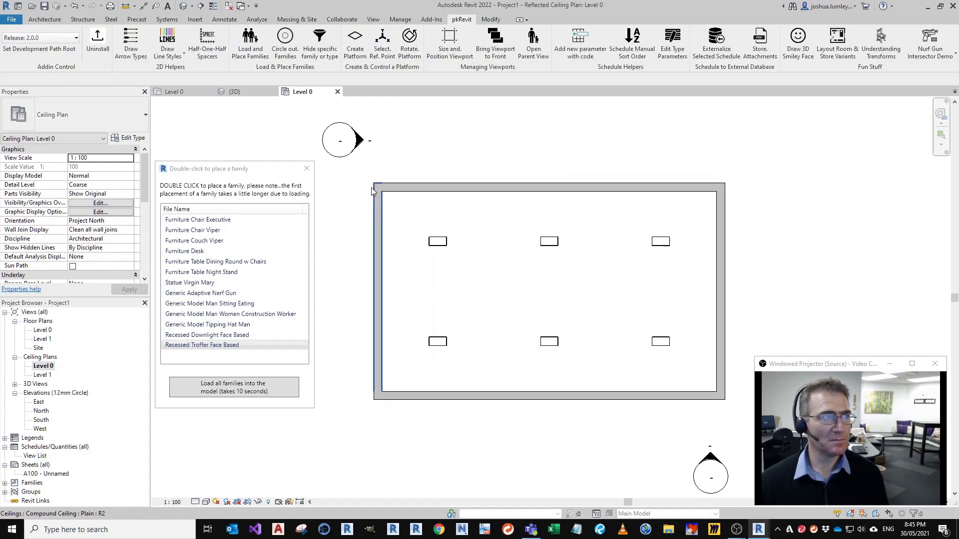
Step: Draw an L-shaped pair of partition walls around the two southeastern troffers, ending just short of the south and east walls
{"action": "middle_click_drag", "start_coordinate": [410, 387], "coordinate": [426, 321]}
{"action": "scroll", "coordinate": [540, 317], "scroll_direction": "up", "scroll_amount": 1}
{"action": "middle_click_drag", "start_coordinate": [540, 316], "coordinate": [491, 350]}
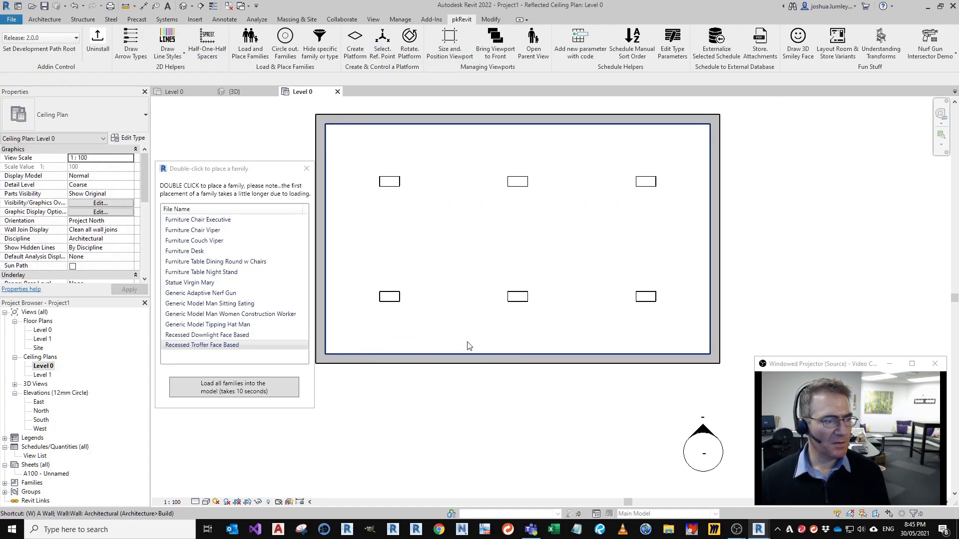
{"action": "key", "text": "w"}
{"action": "key", "text": "a"}
{"action": "left_click", "coordinate": [460, 339]}
{"action": "left_click", "coordinate": [460, 244]}
{"action": "left_click", "coordinate": [703, 245]}
{"action": "key", "text": "Escape"}
{"action": "key", "text": "Escape"}
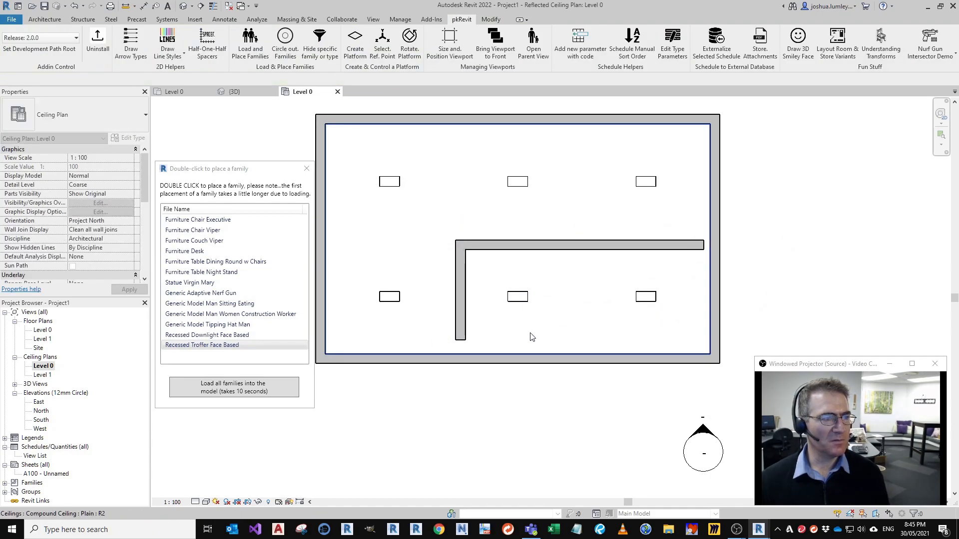
Step: Extend the two partition walls until they meet the room's south and east walls
{"action": "scroll", "coordinate": [464, 349], "scroll_direction": "up", "scroll_amount": 2}
{"action": "left_click", "coordinate": [458, 331]}
{"action": "left_click_drag", "start_coordinate": [459, 341], "coordinate": [459, 358]}
{"action": "middle_click_drag", "start_coordinate": [460, 359], "coordinate": [415, 376]}
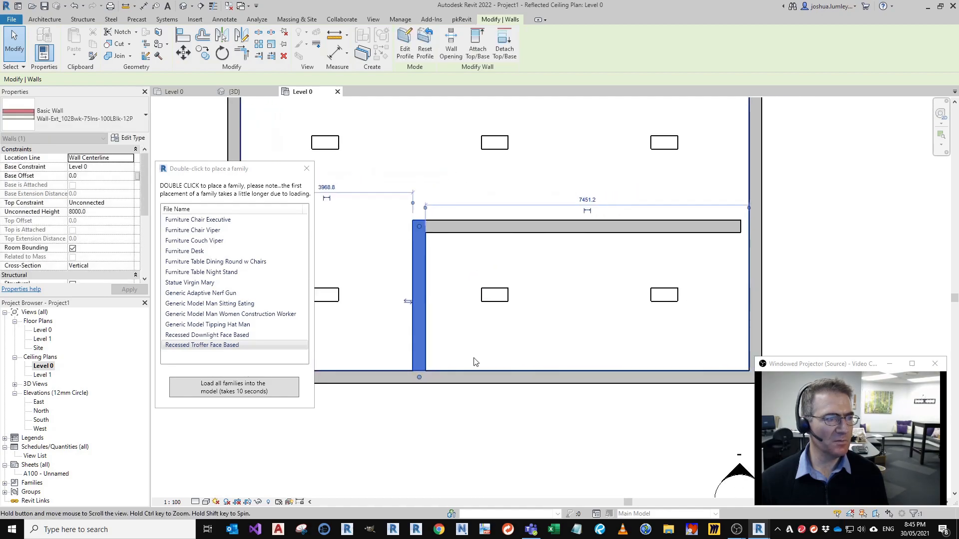
{"action": "left_click", "coordinate": [729, 225]}
{"action": "left_click_drag", "start_coordinate": [735, 234], "coordinate": [749, 232]}
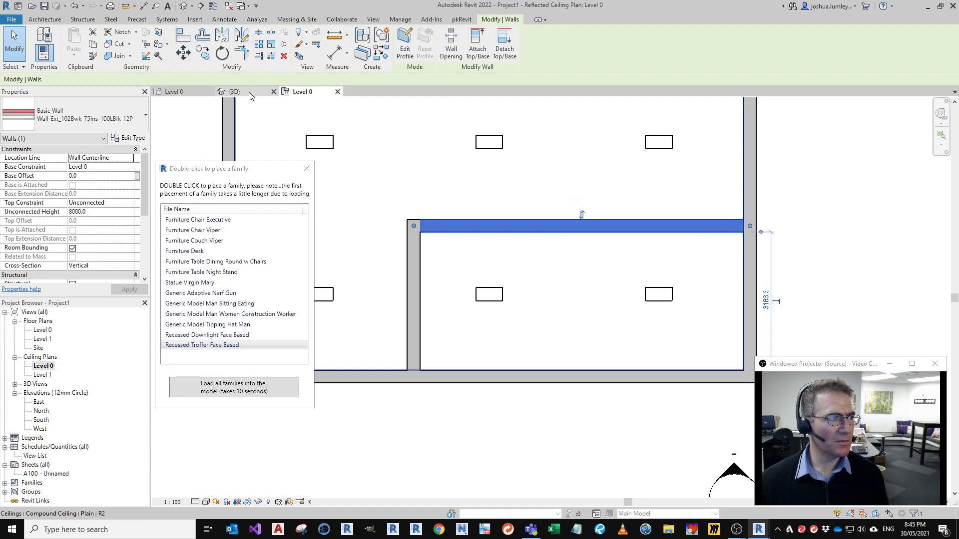
Step: In the 3D view, select all instances of the room's wall type and set their unconnected height to 3000
{"action": "left_click", "coordinate": [234, 91]}
{"action": "right_click", "coordinate": [577, 230]}
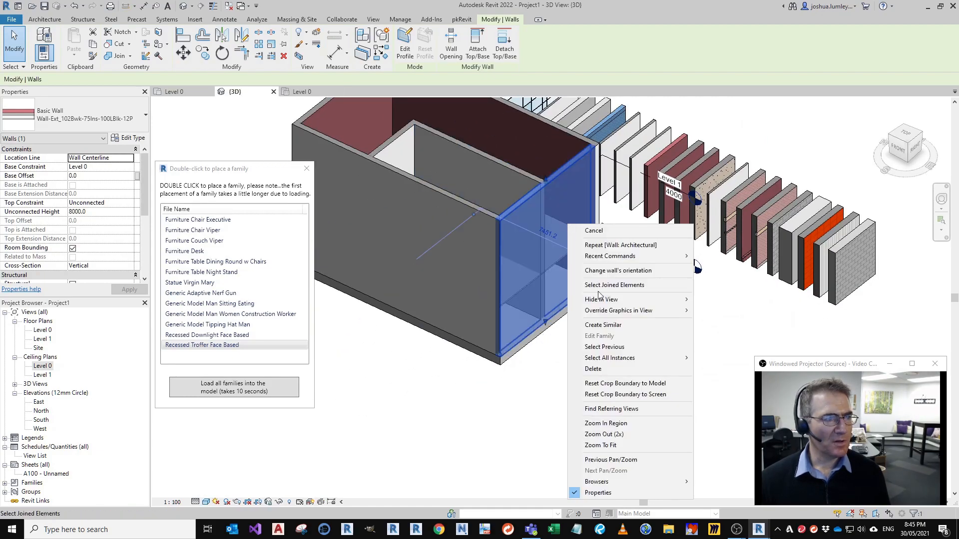
{"action": "mouse_move", "coordinate": [631, 358]}
{"action": "left_click", "coordinate": [728, 369]}
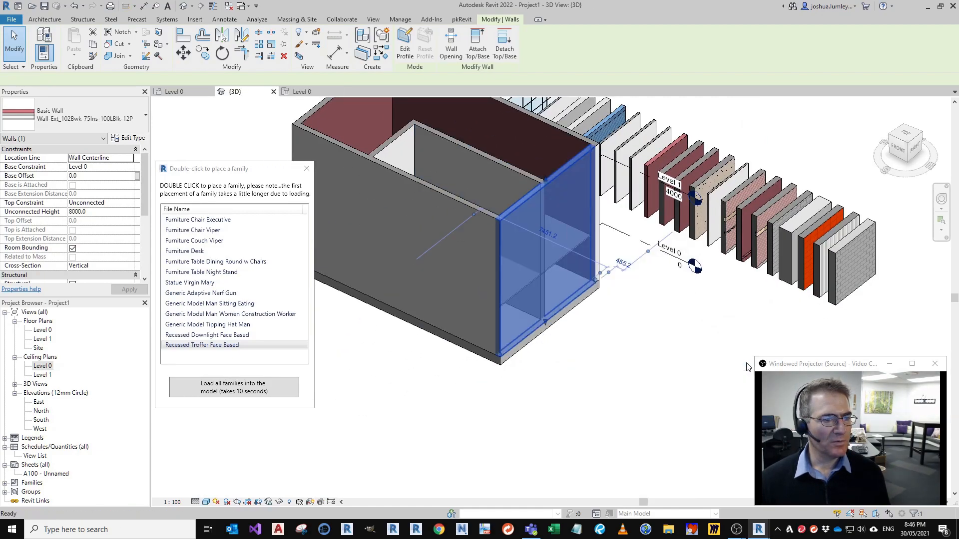
{"action": "left_click_drag", "start_coordinate": [215, 168], "coordinate": [228, 237]}
{"action": "left_click", "coordinate": [112, 216]}
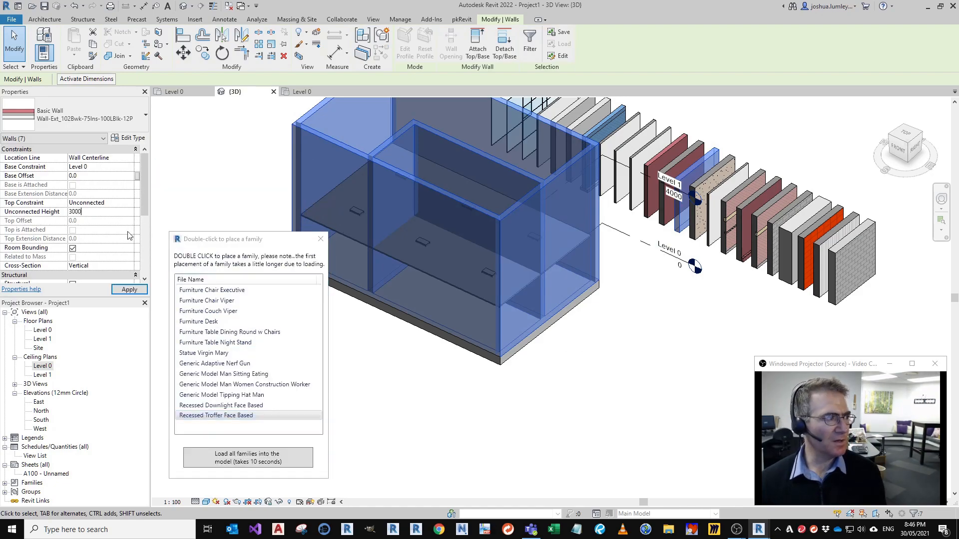
{"action": "left_click", "coordinate": [495, 416]}
Step: Temporarily hide the room's ceiling in the 3D view to expose the fittings and partitions
{"action": "middle_click_drag", "start_coordinate": [495, 415], "coordinate": [605, 400]}
{"action": "left_click", "coordinate": [532, 172]}
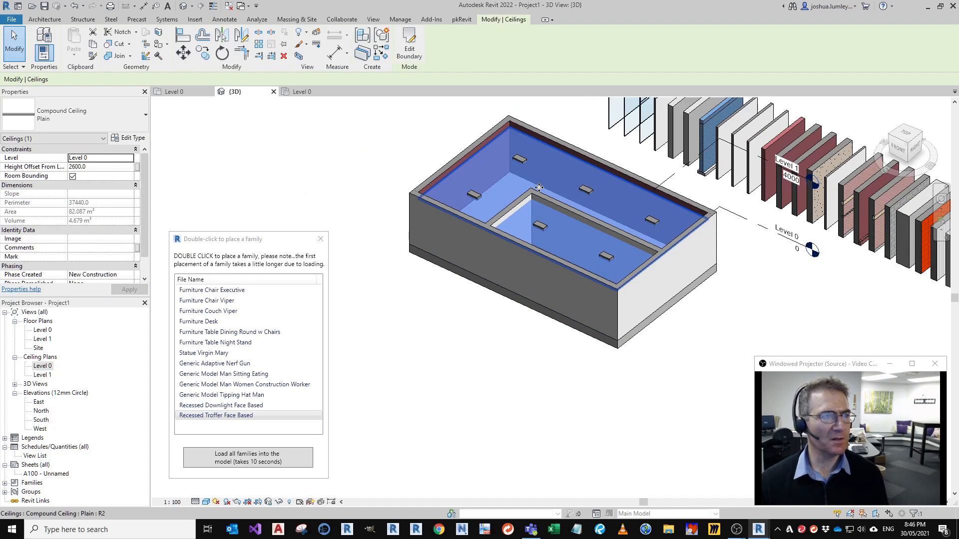
{"action": "key", "text": "h"}
{"action": "key", "text": "h"}
{"action": "middle_click_drag", "start_coordinate": [447, 336], "coordinate": [445, 401], "text": "shift"}
{"action": "middle_click_drag", "start_coordinate": [603, 439], "coordinate": [600, 452]}
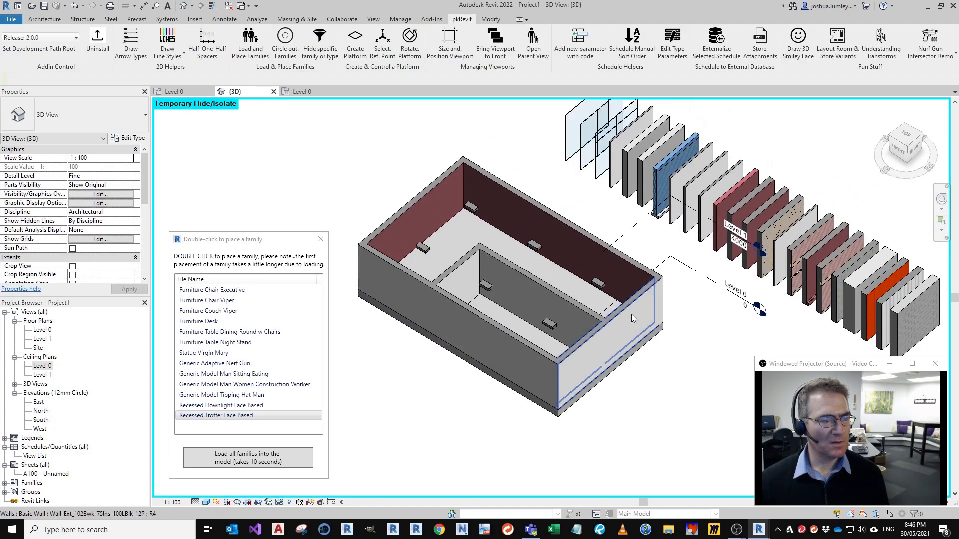
Step: Match the inner partition walls to the Wall-Partn_25Gwb-70MStd-25Gwb type from the row of wall samples
{"action": "scroll", "coordinate": [631, 314], "scroll_direction": "up", "scroll_amount": 1}
{"action": "middle_click_drag", "start_coordinate": [647, 370], "coordinate": [653, 400]}
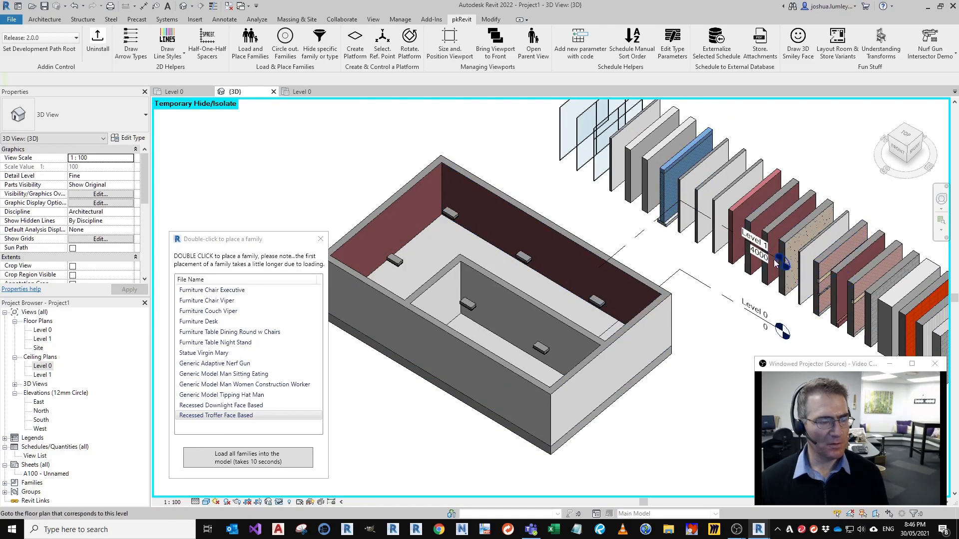
{"action": "key", "text": "m"}
{"action": "key", "text": "a"}
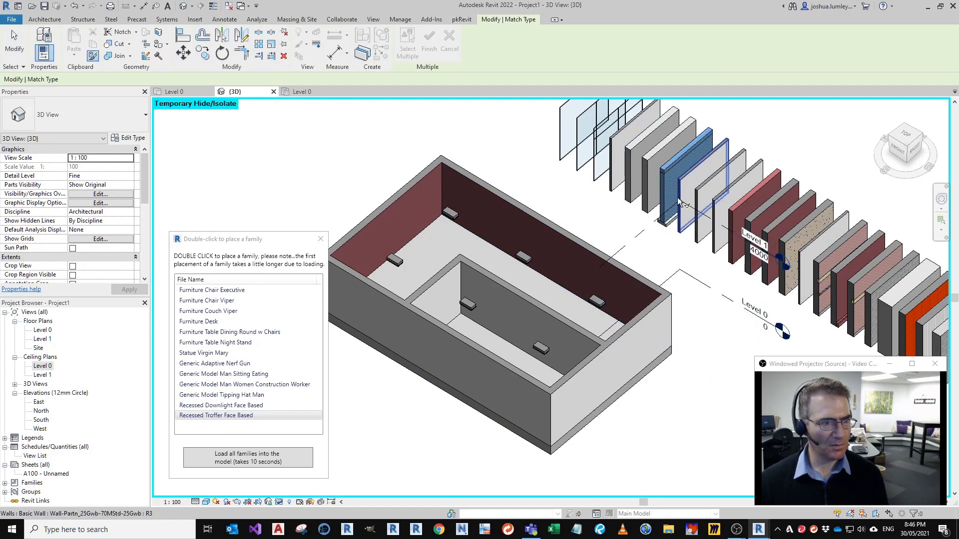
{"action": "left_click", "coordinate": [687, 182]}
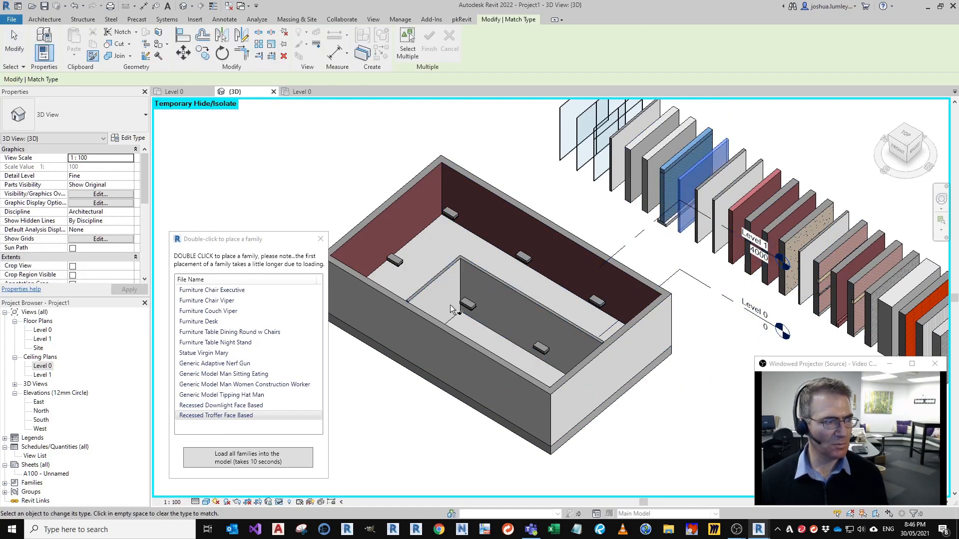
{"action": "middle_click_drag", "start_coordinate": [556, 374], "coordinate": [518, 353]}
{"action": "scroll", "coordinate": [567, 325], "scroll_direction": "down", "scroll_amount": 1}
{"action": "key", "text": "Escape"}
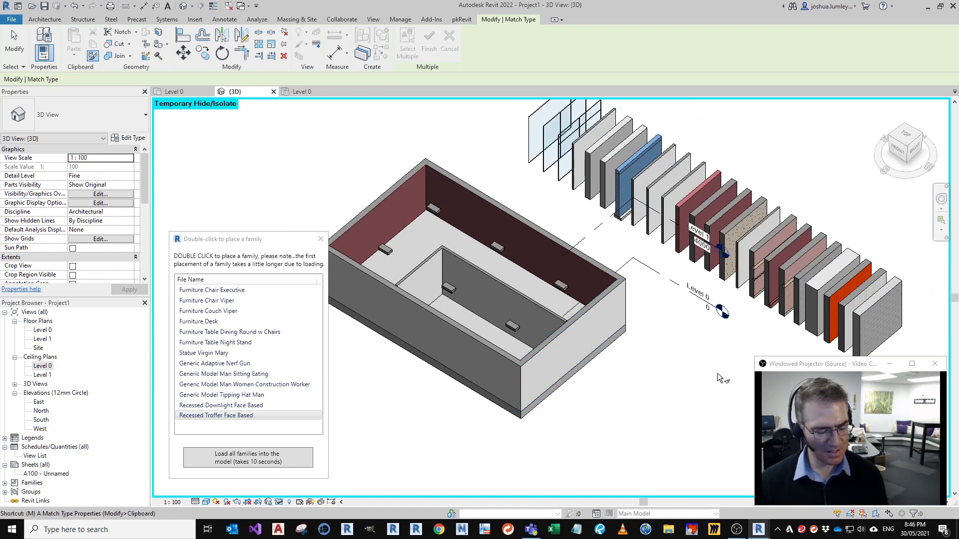
Step: Match the room's four outer walls to the Wall-Fnd_440Blk sample at the end of the wall row
{"action": "left_click", "coordinate": [583, 320]}
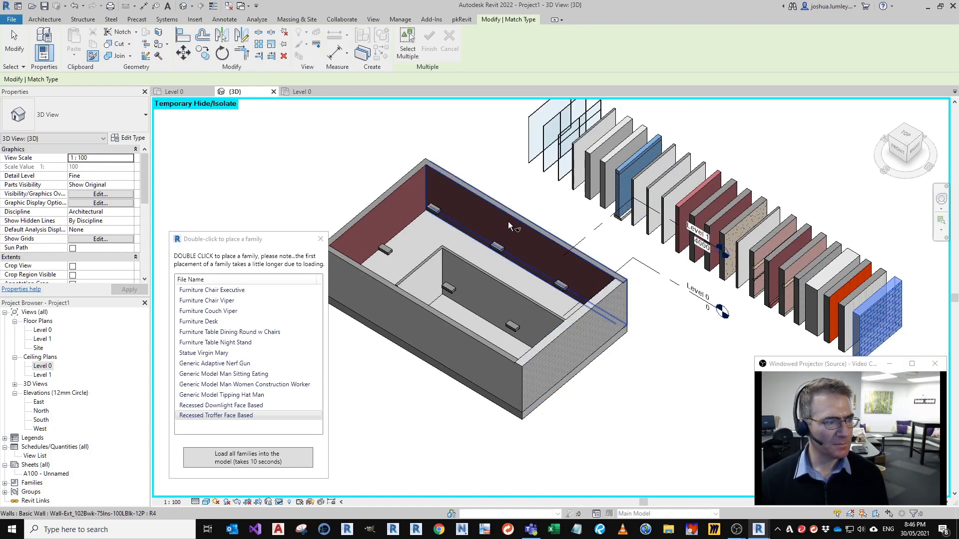
{"action": "left_click", "coordinate": [508, 221]}
{"action": "left_click", "coordinate": [387, 206]}
{"action": "left_click", "coordinate": [360, 287]}
{"action": "middle_click_drag", "start_coordinate": [529, 387], "coordinate": [585, 380]}
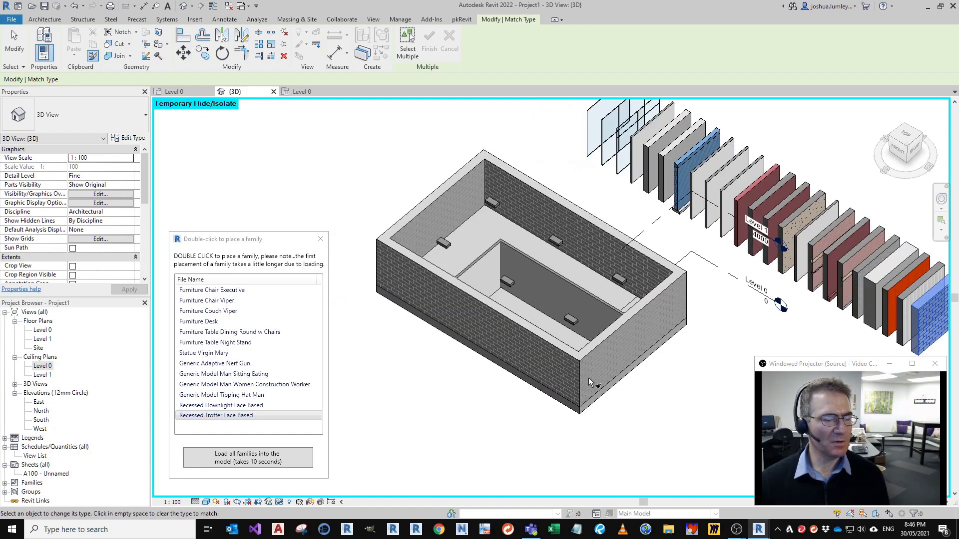
{"action": "key", "text": "Escape"}
{"action": "key", "text": "Escape"}
Step: Split the room's east outer wall near its middle with Split Element
{"action": "scroll", "coordinate": [628, 367], "scroll_direction": "up", "scroll_amount": 1}
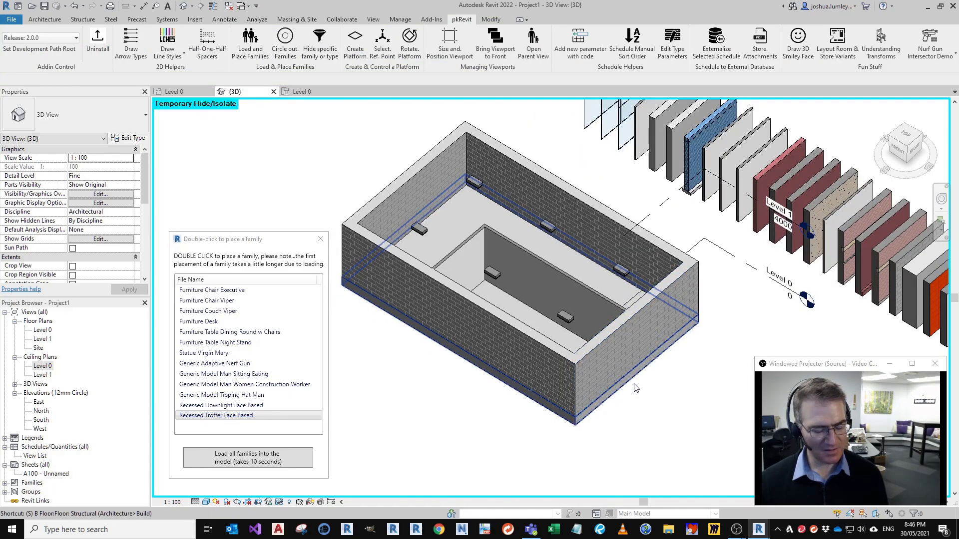
{"action": "key", "text": "s"}
{"action": "key", "text": "l"}
{"action": "scroll", "coordinate": [664, 325], "scroll_direction": "up", "scroll_amount": 2}
{"action": "scroll", "coordinate": [714, 230], "scroll_direction": "up", "scroll_amount": 1}
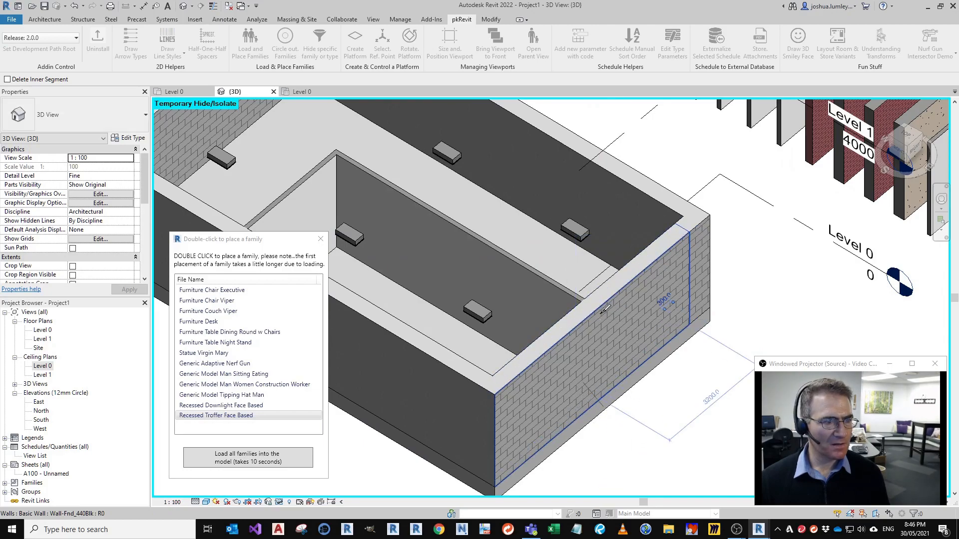
{"action": "left_click", "coordinate": [583, 324]}
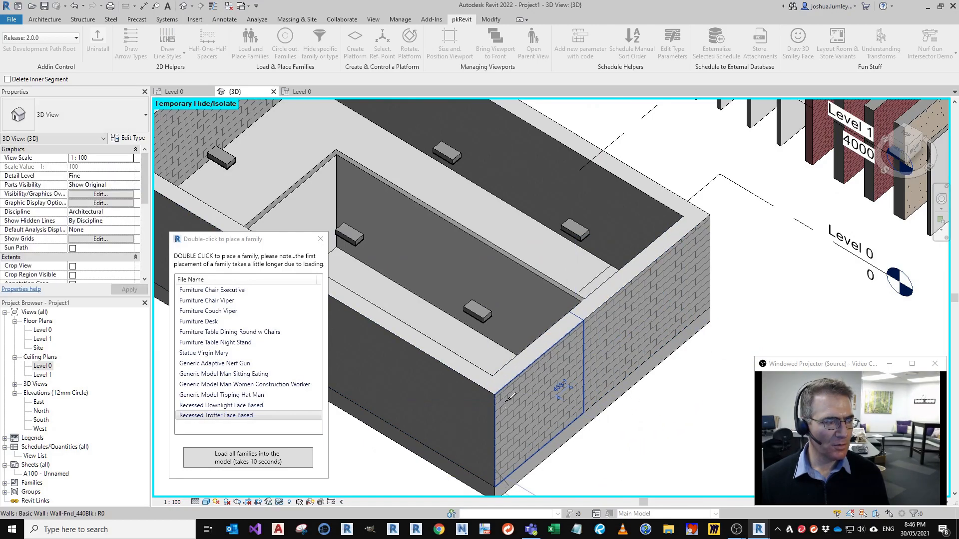
Step: Try to split the east outer wall again close to its southeast corner
{"action": "left_click", "coordinate": [510, 396]}
{"action": "middle_click_drag", "start_coordinate": [253, 295], "coordinate": [433, 277]}
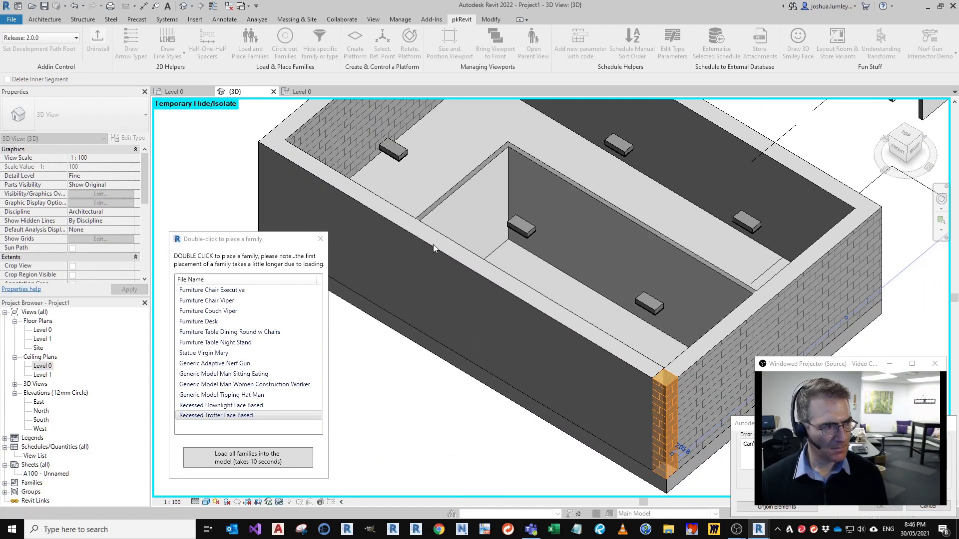
{"action": "middle_click_drag", "start_coordinate": [441, 361], "coordinate": [438, 373]}
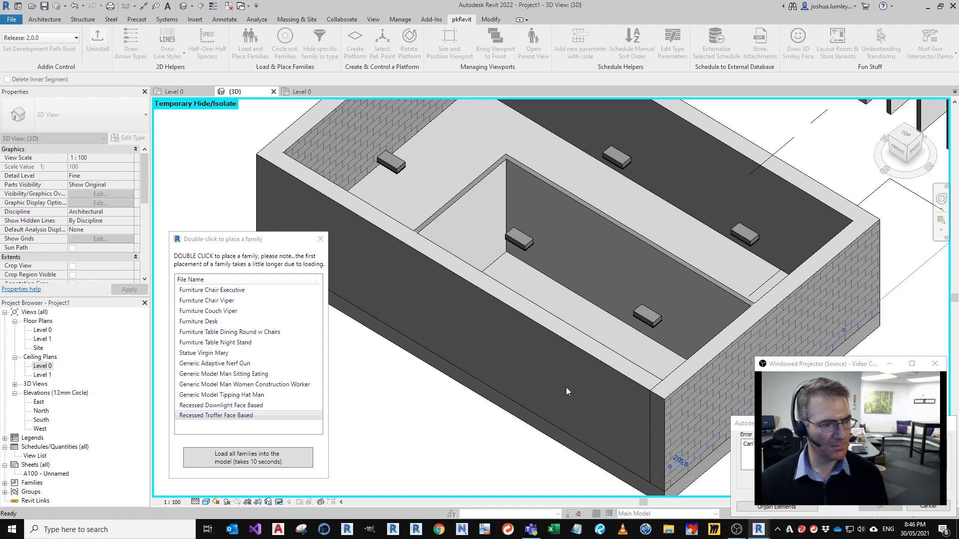
{"action": "left_click_drag", "start_coordinate": [750, 422], "coordinate": [503, 321]}
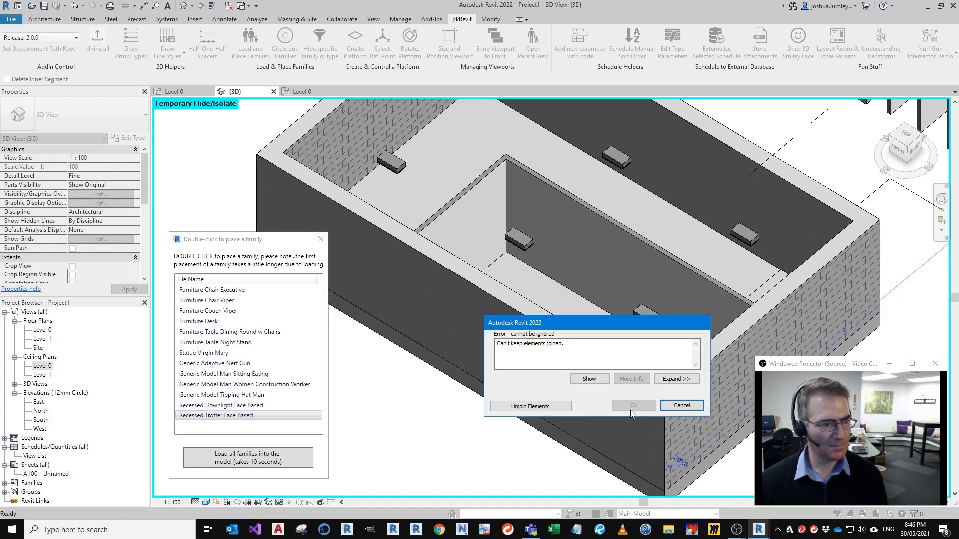
{"action": "left_click", "coordinate": [676, 406]}
Step: Split the east and south outer walls near the corners so each has a separate middle segment
{"action": "scroll", "coordinate": [669, 380], "scroll_direction": "down", "scroll_amount": 3}
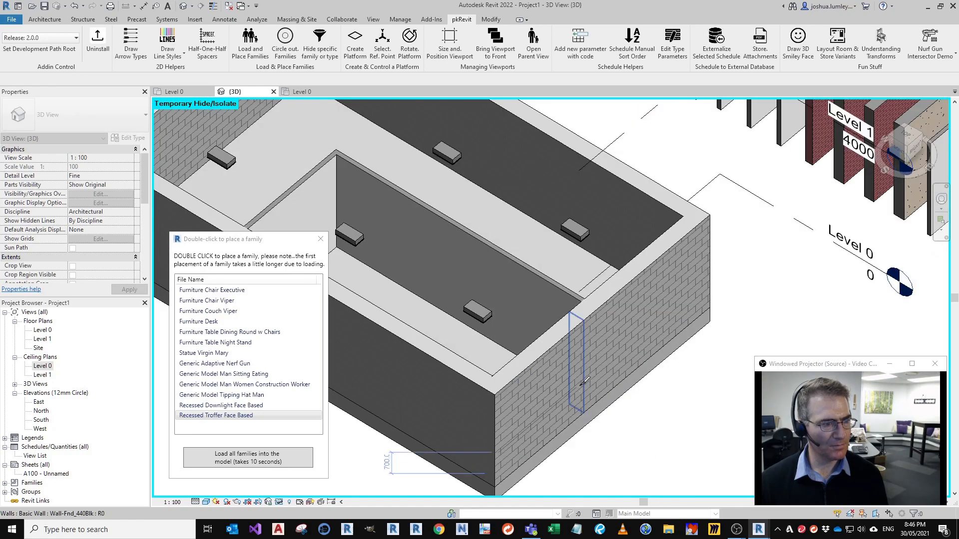
{"action": "middle_click_drag", "start_coordinate": [559, 366], "coordinate": [596, 378]}
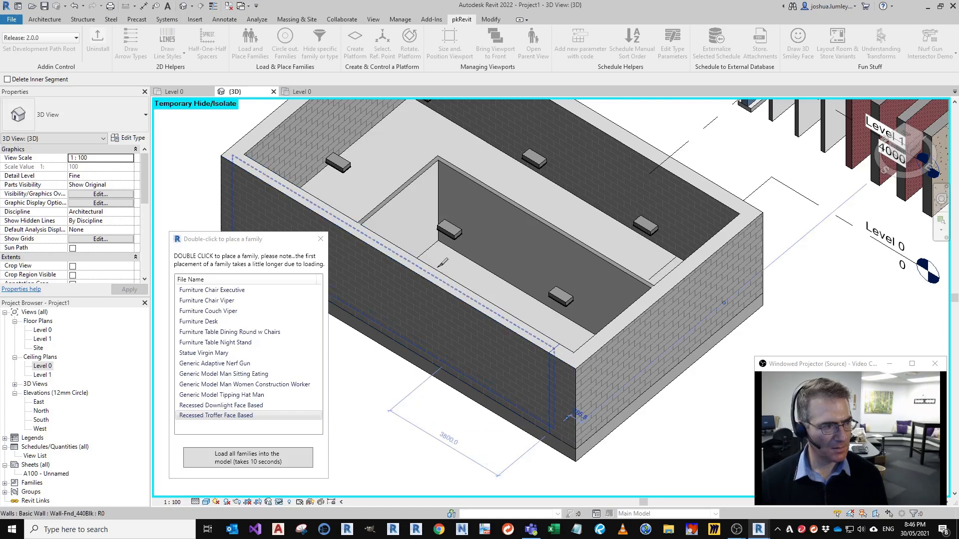
{"action": "scroll", "coordinate": [514, 310], "scroll_direction": "down", "scroll_amount": 2}
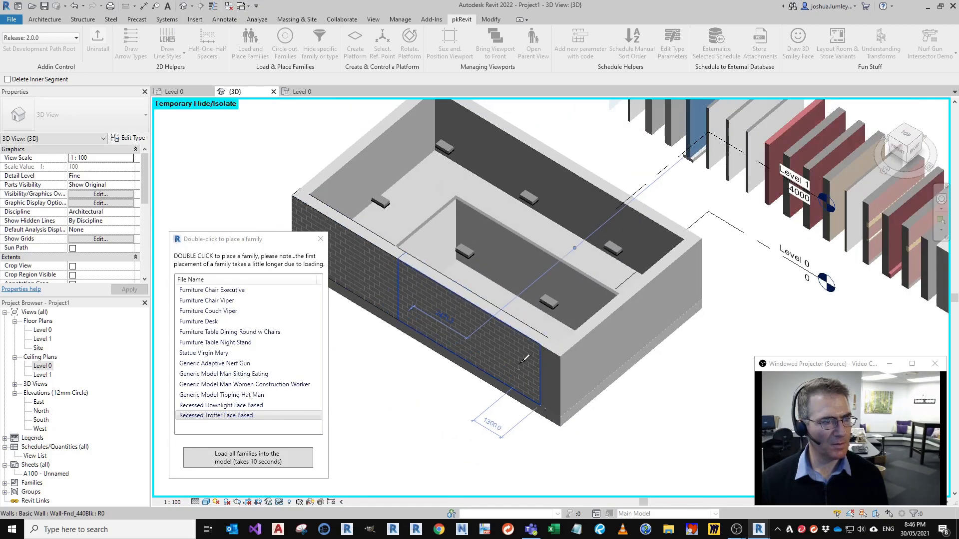
Step: Match the split segments of the east and south outer walls to the Curtain_Wall-Storefront sample in the wall row
{"action": "key", "text": "m"}
{"action": "key", "text": "a"}
{"action": "middle_click_drag", "start_coordinate": [682, 311], "coordinate": [703, 400]}
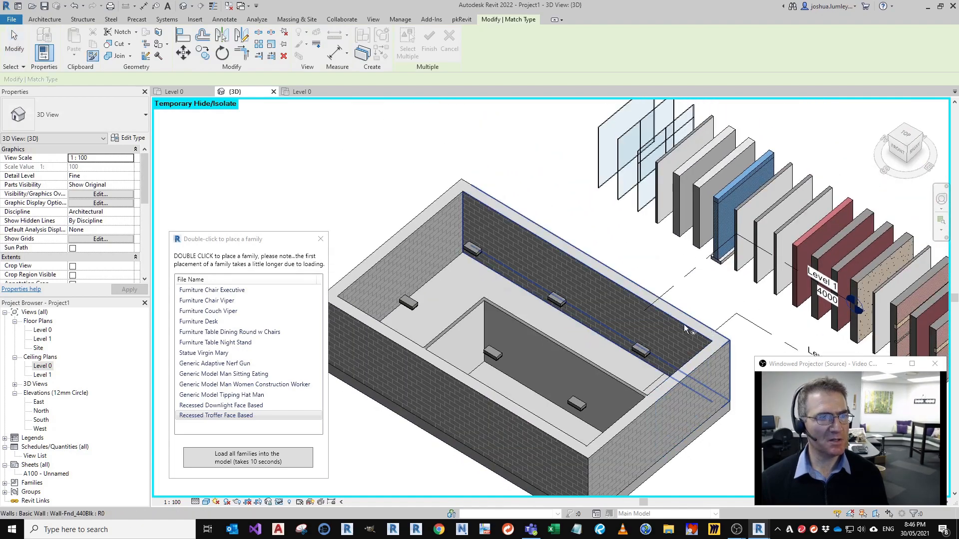
{"action": "scroll", "coordinate": [703, 400], "scroll_direction": "down", "scroll_amount": 1}
{"action": "left_click", "coordinate": [665, 176]}
{"action": "left_click", "coordinate": [679, 382]}
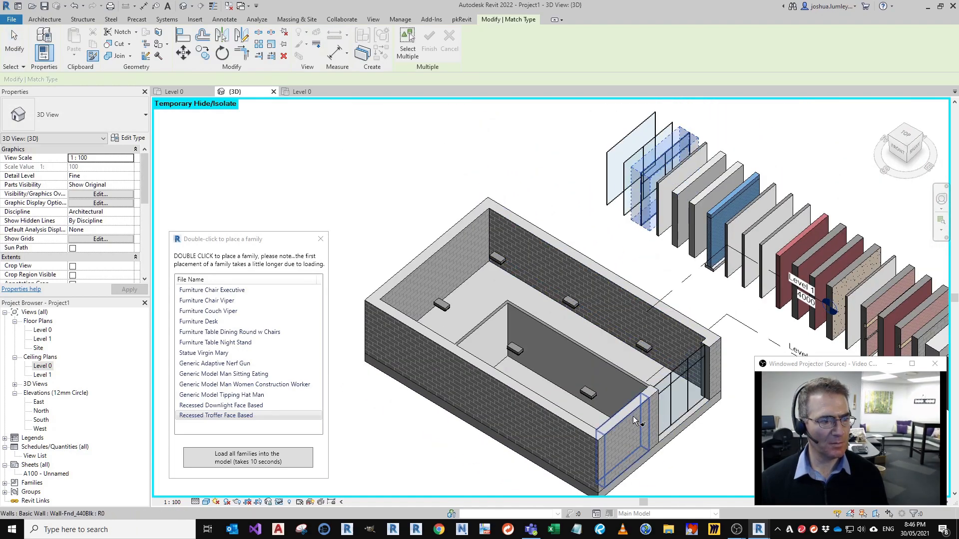
{"action": "left_click", "coordinate": [637, 415]}
{"action": "left_click", "coordinate": [509, 406]}
{"action": "middle_click_drag", "start_coordinate": [532, 494], "coordinate": [512, 454]}
{"action": "key", "text": "Escape"}
{"action": "key", "text": "Escape"}
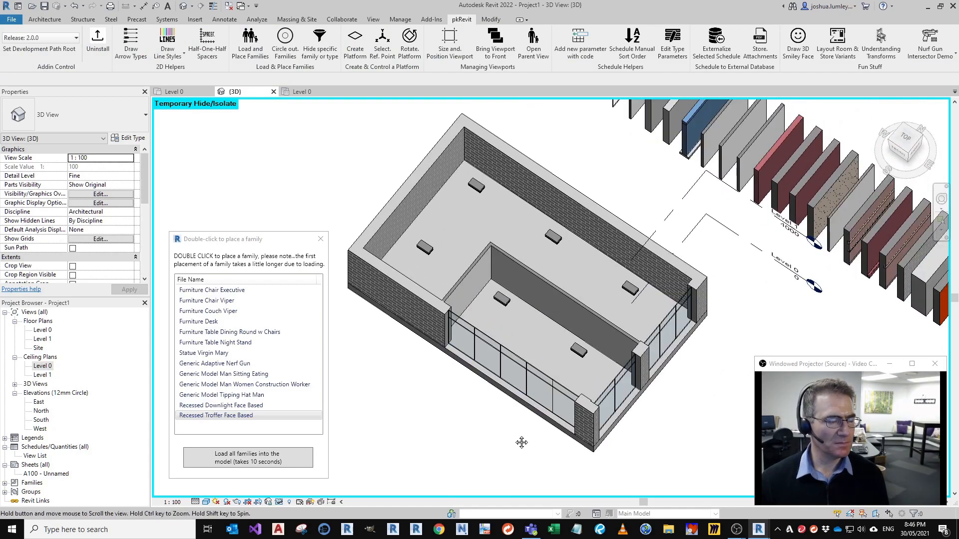
Step: Load all the listed pkRevit families into the model
{"action": "scroll", "coordinate": [493, 306], "scroll_direction": "up", "scroll_amount": 1}
{"action": "left_click_drag", "start_coordinate": [221, 241], "coordinate": [237, 172]}
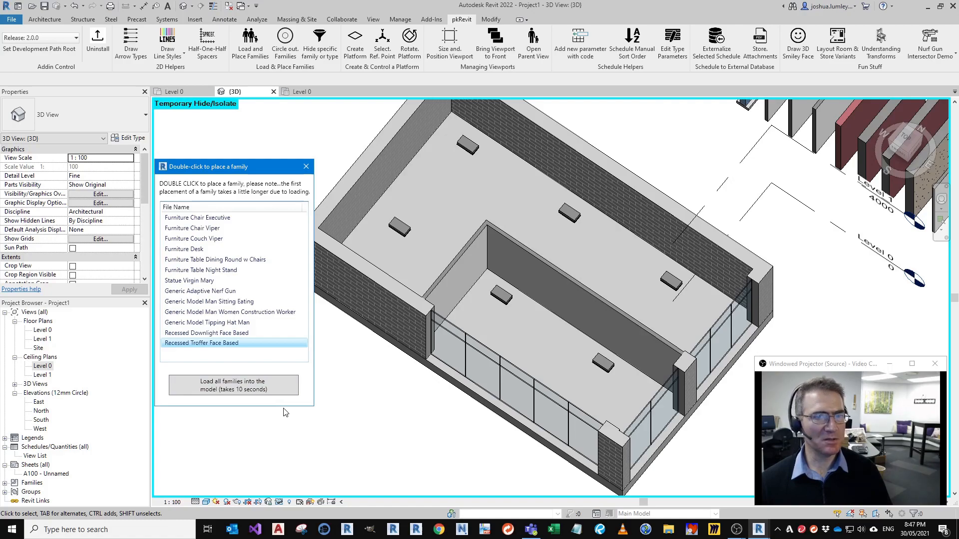
{"action": "left_click", "coordinate": [273, 396]}
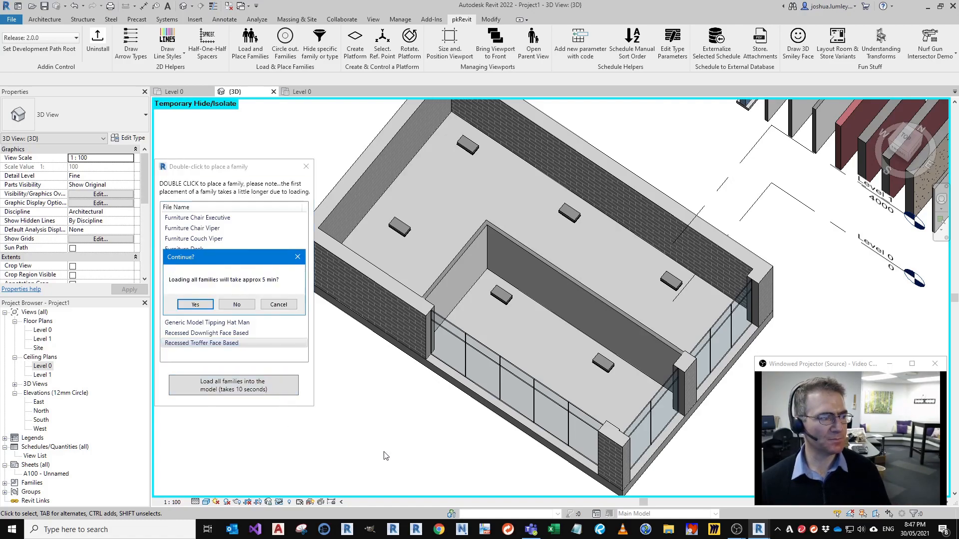
{"action": "left_click", "coordinate": [195, 304]}
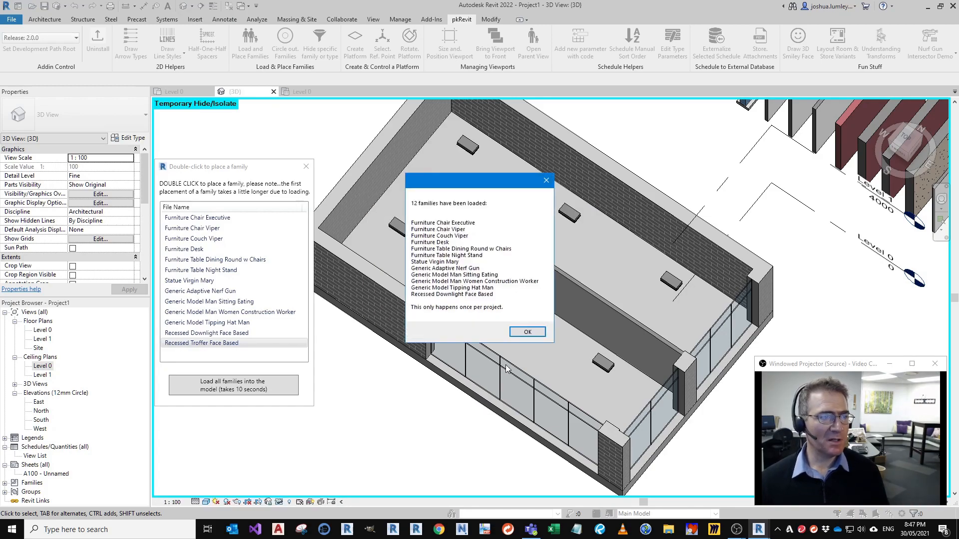
{"action": "left_click", "coordinate": [525, 332]}
Step: Place a Furniture Chair Executive in the inner room and a Furniture Chair Viper beside it along the partition
{"action": "double_click", "coordinate": [197, 217]}
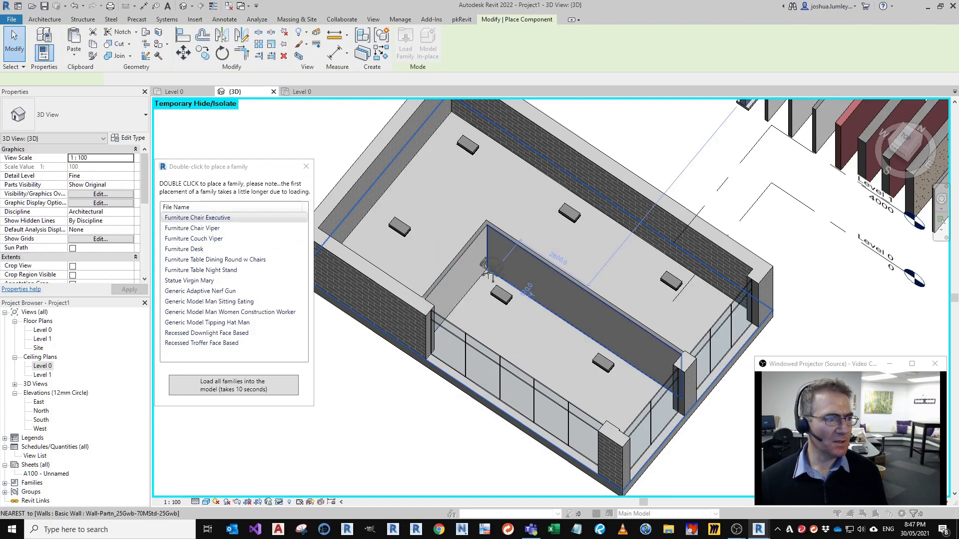
{"action": "left_click", "coordinate": [484, 323]}
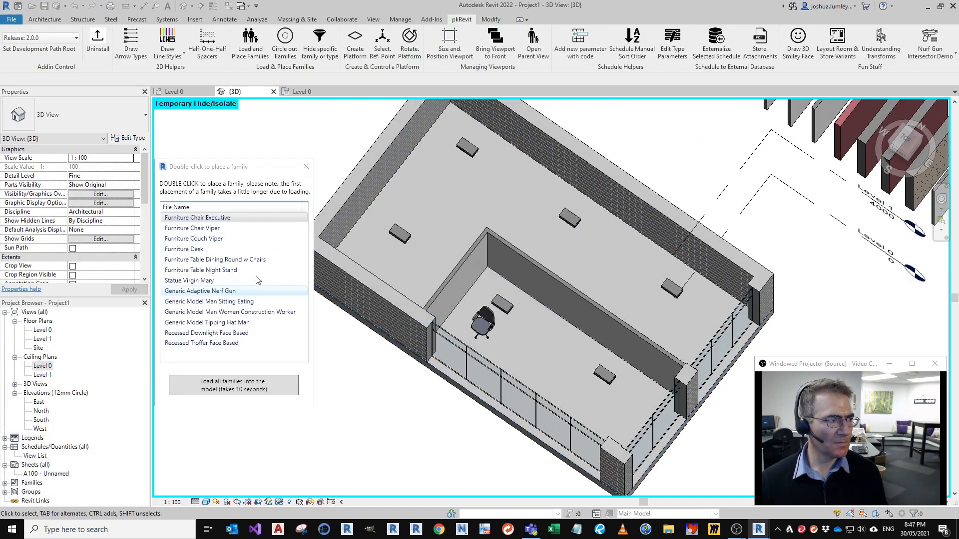
{"action": "double_click", "coordinate": [219, 229]}
{"action": "scroll", "coordinate": [504, 299], "scroll_direction": "up", "scroll_amount": 3}
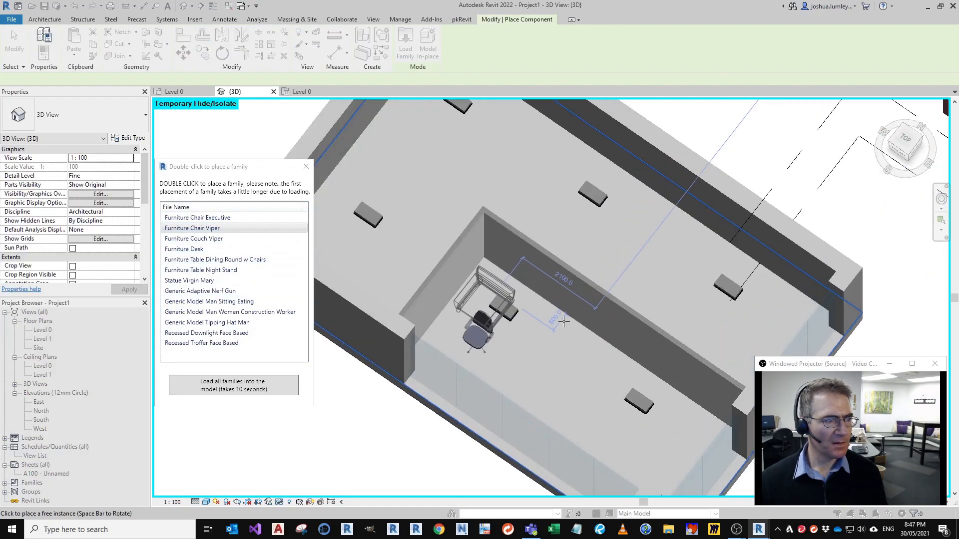
{"action": "left_click", "coordinate": [565, 318]}
Step: Place a Furniture Couch Viper along the long partition and a Furniture Desk in front of the executive chair by the storefront glazing
{"action": "double_click", "coordinate": [203, 240]}
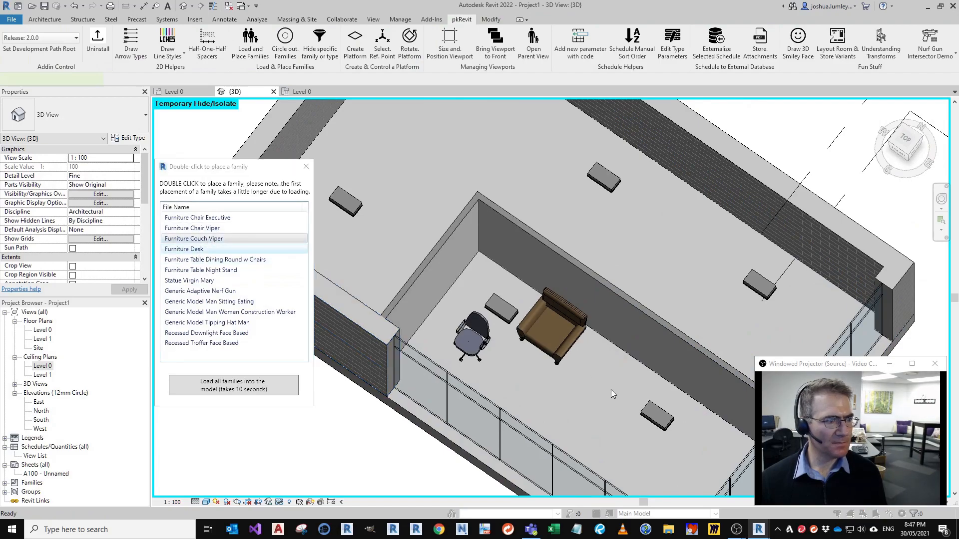
{"action": "middle_click_drag", "start_coordinate": [641, 404], "coordinate": [527, 319]}
{"action": "left_click", "coordinate": [527, 318]}
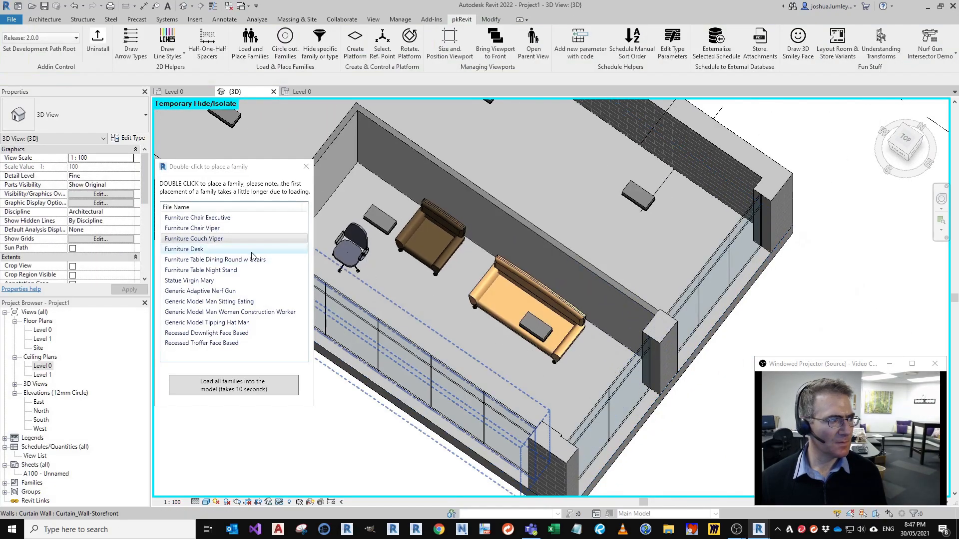
{"action": "double_click", "coordinate": [216, 249]}
{"action": "middle_click_drag", "start_coordinate": [426, 277], "coordinate": [607, 384]}
{"action": "middle_click_drag", "start_coordinate": [598, 350], "coordinate": [592, 505]}
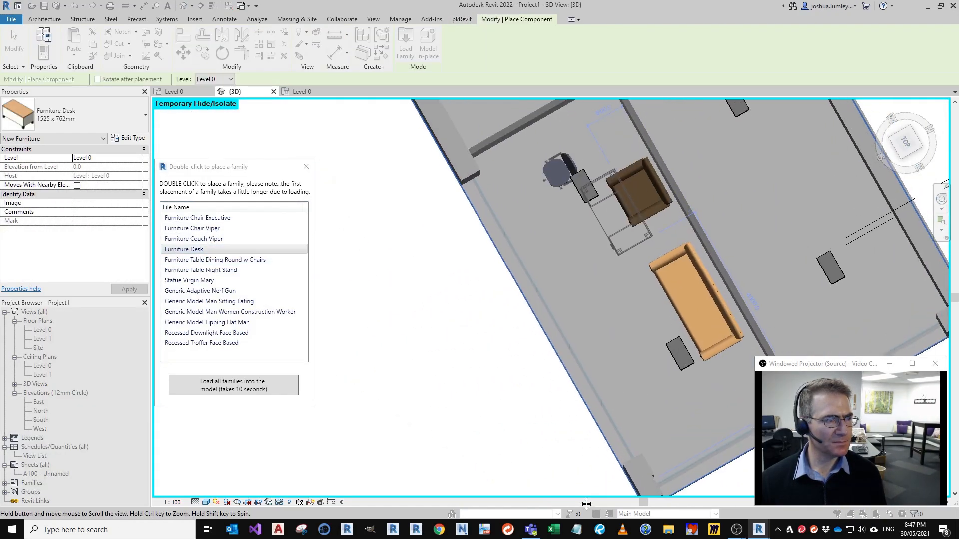
{"action": "left_click", "coordinate": [510, 192]}
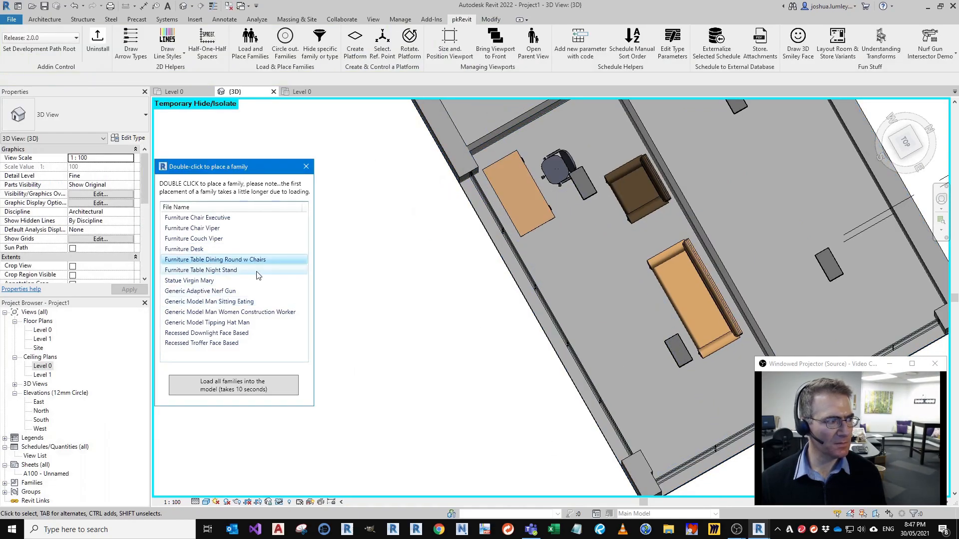
Step: Place a Furniture Table Dining Round w Chairs in the inner room's southeast corner and a Furniture Table Night Stand at the couch's end
{"action": "double_click", "coordinate": [233, 266]}
{"action": "middle_click_drag", "start_coordinate": [571, 439], "coordinate": [514, 406]}
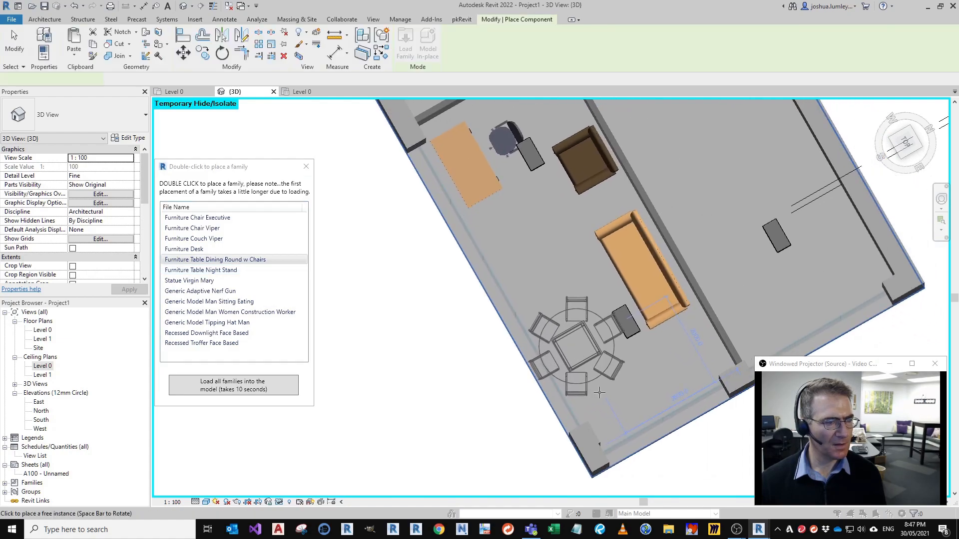
{"action": "left_click", "coordinate": [621, 386]}
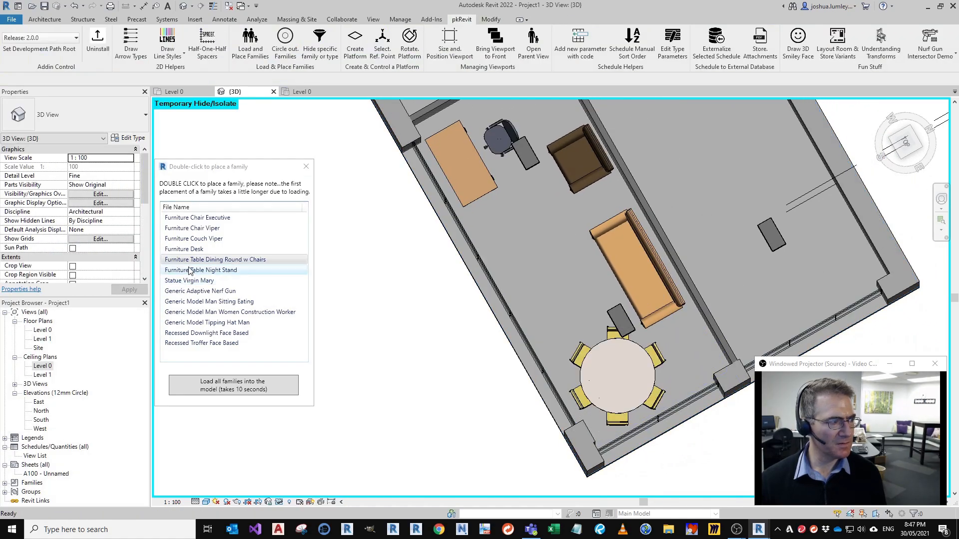
{"action": "left_click", "coordinate": [199, 270]}
{"action": "left_click", "coordinate": [684, 333]}
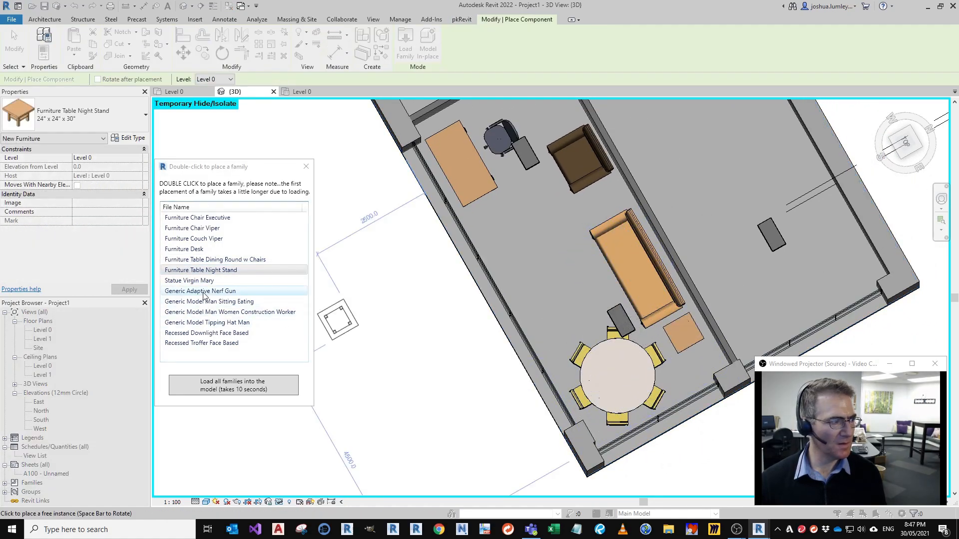
{"action": "key", "text": "Escape"}
{"action": "key", "text": "Escape"}
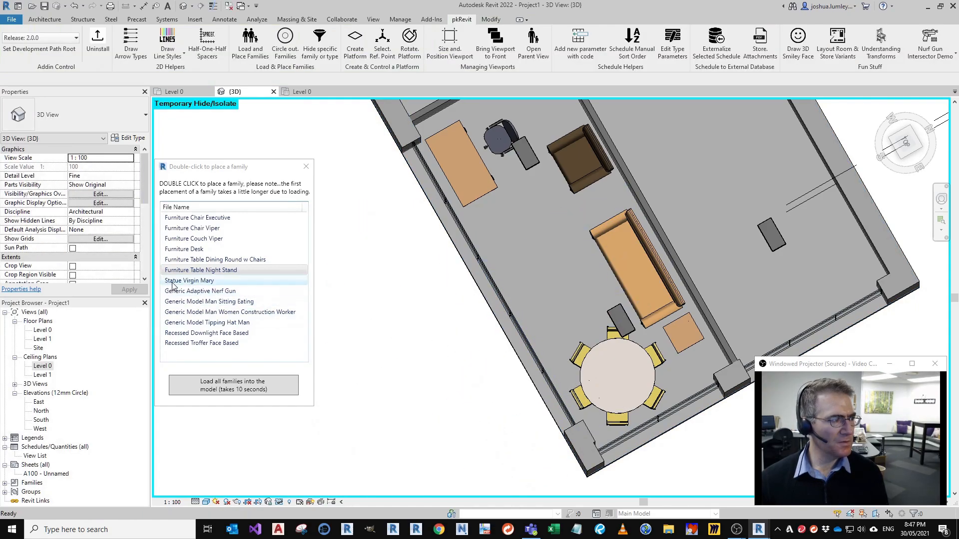
{"action": "double_click", "coordinate": [174, 283]}
{"action": "middle_click_drag", "start_coordinate": [461, 160], "coordinate": [556, 323]}
{"action": "scroll", "coordinate": [566, 307], "scroll_direction": "down", "scroll_amount": 2}
{"action": "middle_click_drag", "start_coordinate": [676, 149], "coordinate": [653, 167]}
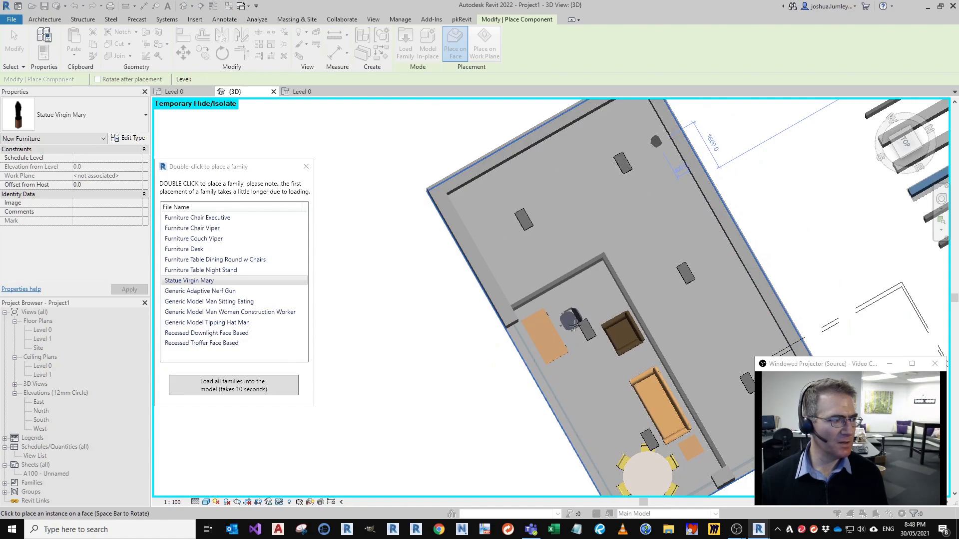
{"action": "key", "text": "Escape"}
{"action": "key", "text": "Escape"}
{"action": "middle_click_drag", "start_coordinate": [491, 387], "coordinate": [409, 280]}
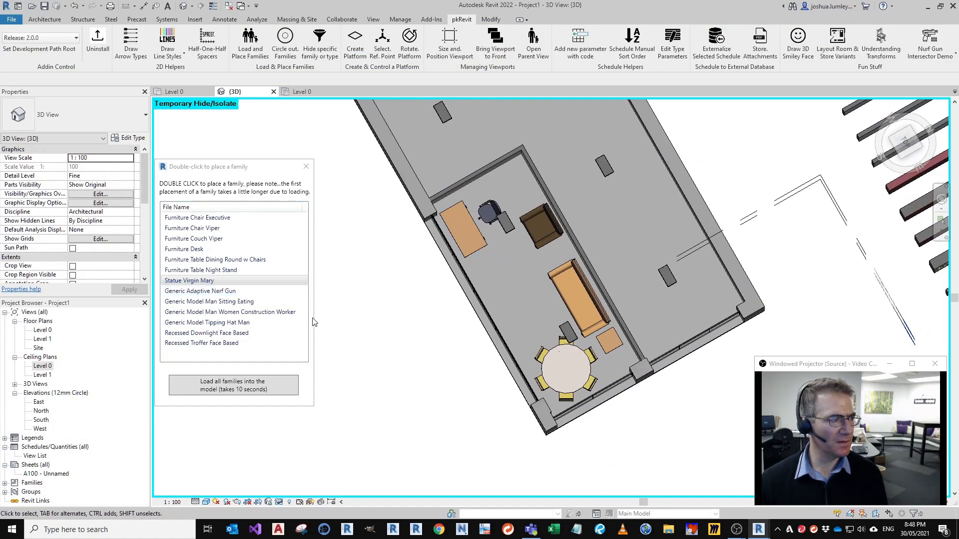
Step: Place the Generic Model Man Sitting Eating at the front of the Viper chair
{"action": "left_click", "coordinate": [203, 303]}
{"action": "scroll", "coordinate": [476, 266], "scroll_direction": "up", "scroll_amount": 8}
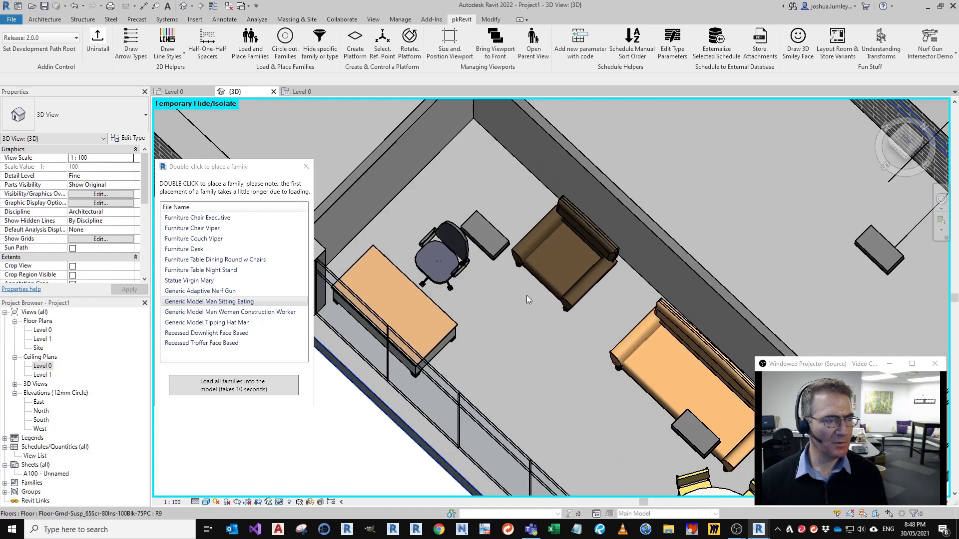
{"action": "double_click", "coordinate": [259, 301]}
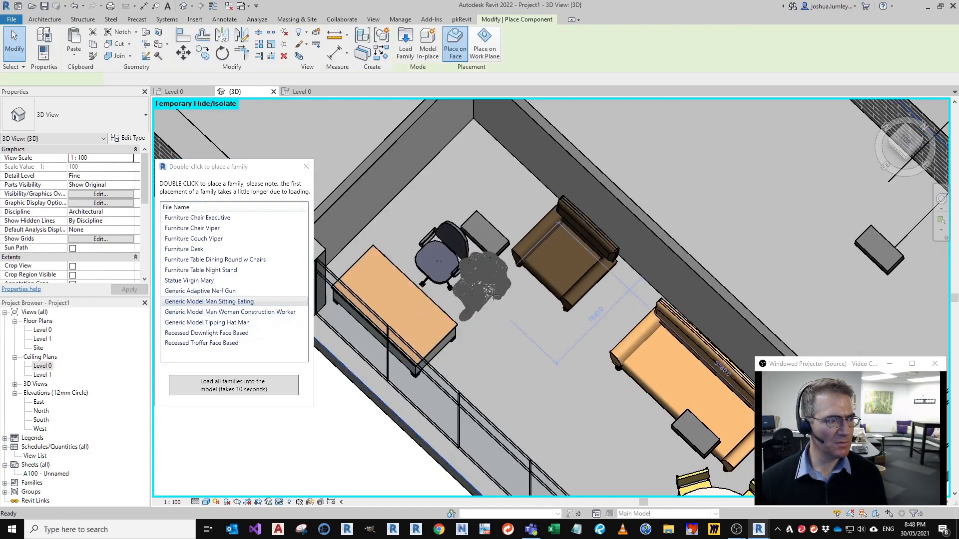
{"action": "left_click", "coordinate": [539, 285]}
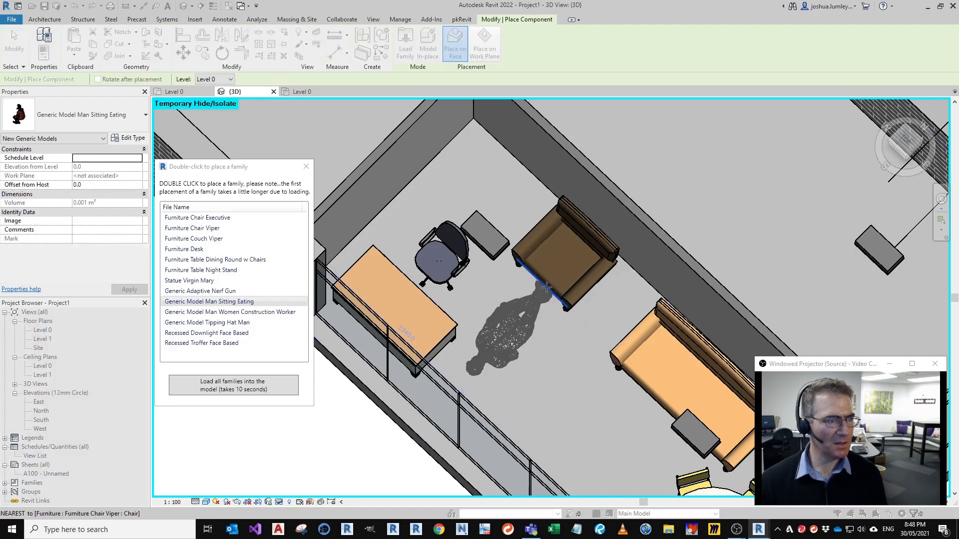
{"action": "key", "text": "Escape"}
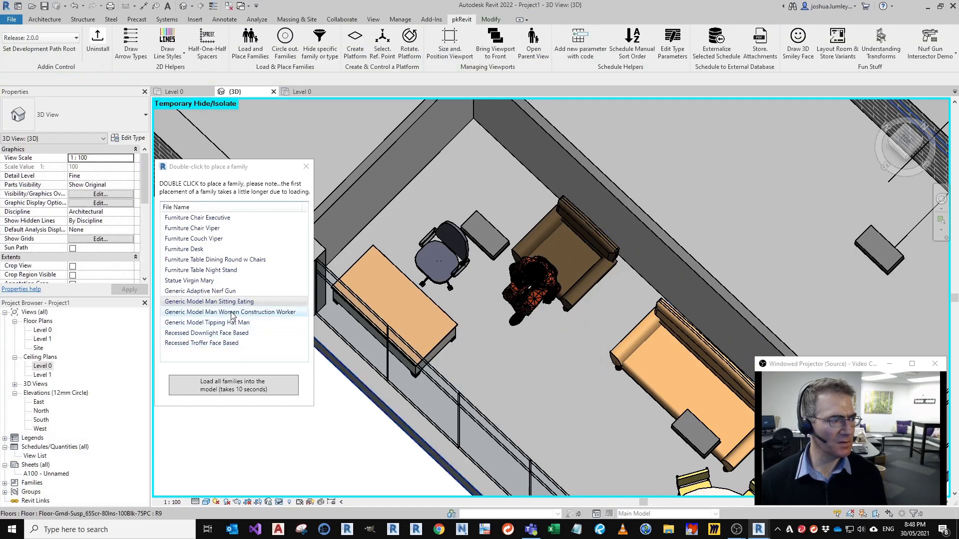
Step: Place the Generic Model Man Women Construction Worker in the partition corner and the Generic Model Tipping Hat Man behind the desk
{"action": "double_click", "coordinate": [232, 313]}
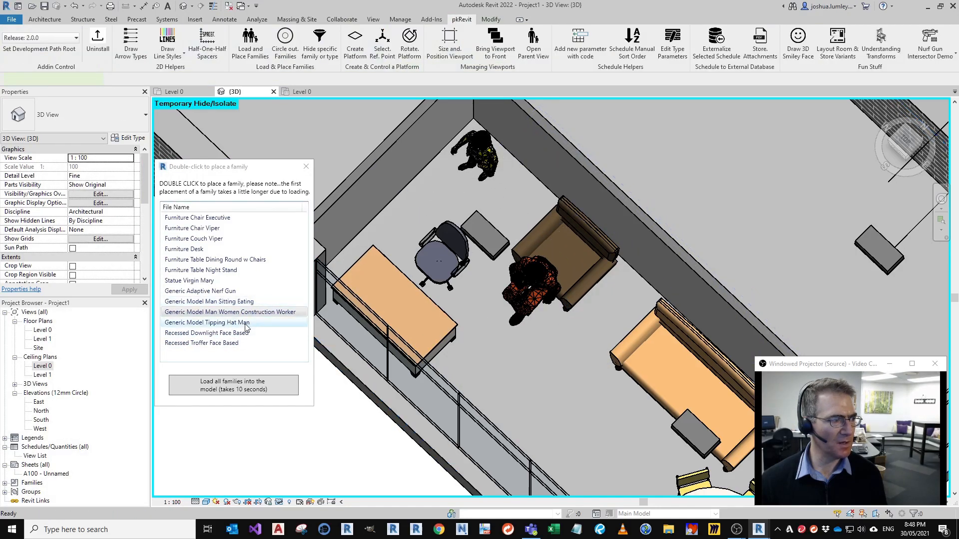
{"action": "double_click", "coordinate": [246, 324]}
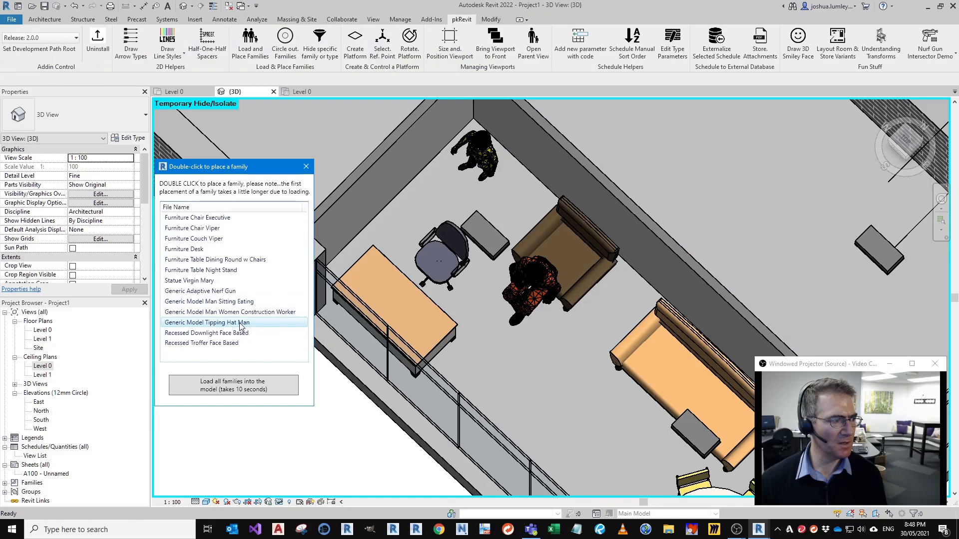
{"action": "key", "text": "space"}
{"action": "left_click", "coordinate": [406, 224]}
Step: Inspect the furnished room in 3D and close the family placement window
{"action": "scroll", "coordinate": [458, 197], "scroll_direction": "down", "scroll_amount": 3}
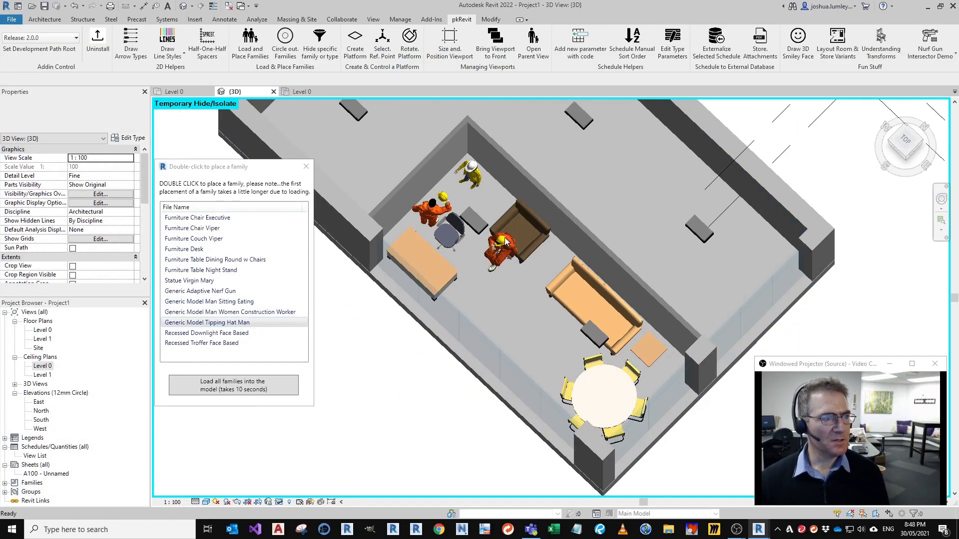
{"action": "scroll", "coordinate": [502, 242], "scroll_direction": "down", "scroll_amount": 2}
{"action": "middle_click_drag", "start_coordinate": [544, 320], "coordinate": [591, 366], "text": "shift"}
{"action": "scroll", "coordinate": [553, 352], "scroll_direction": "up", "scroll_amount": 2}
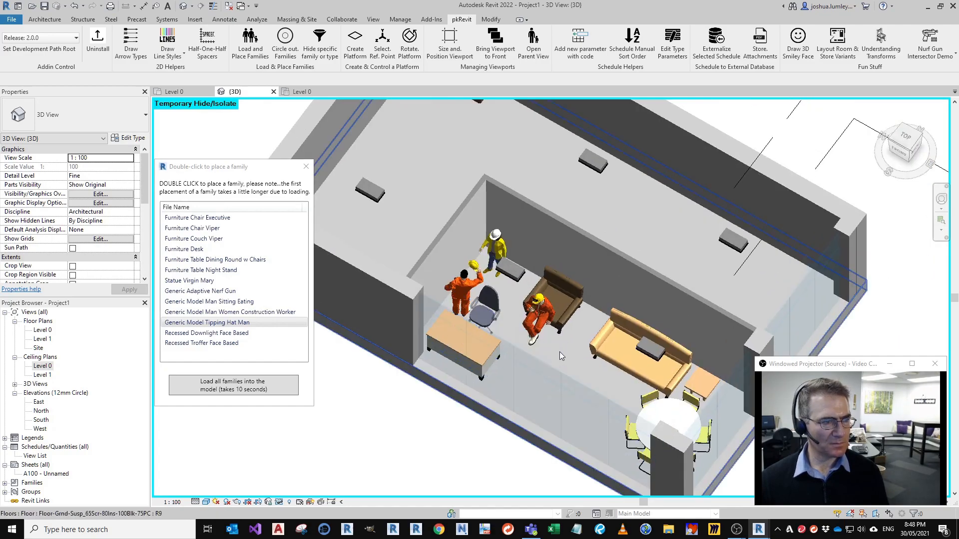
{"action": "middle_click_drag", "start_coordinate": [599, 295], "coordinate": [579, 250]}
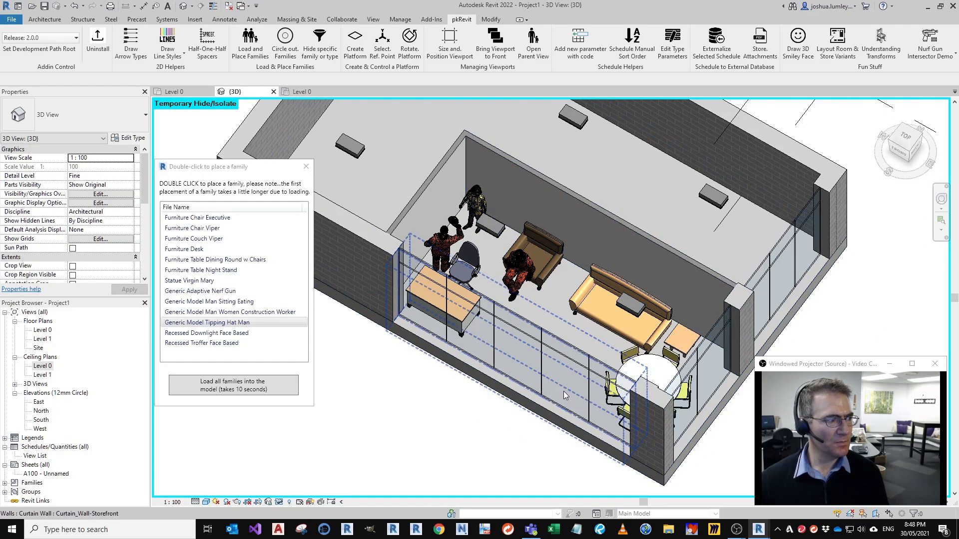
{"action": "middle_click_drag", "start_coordinate": [425, 370], "coordinate": [487, 404]}
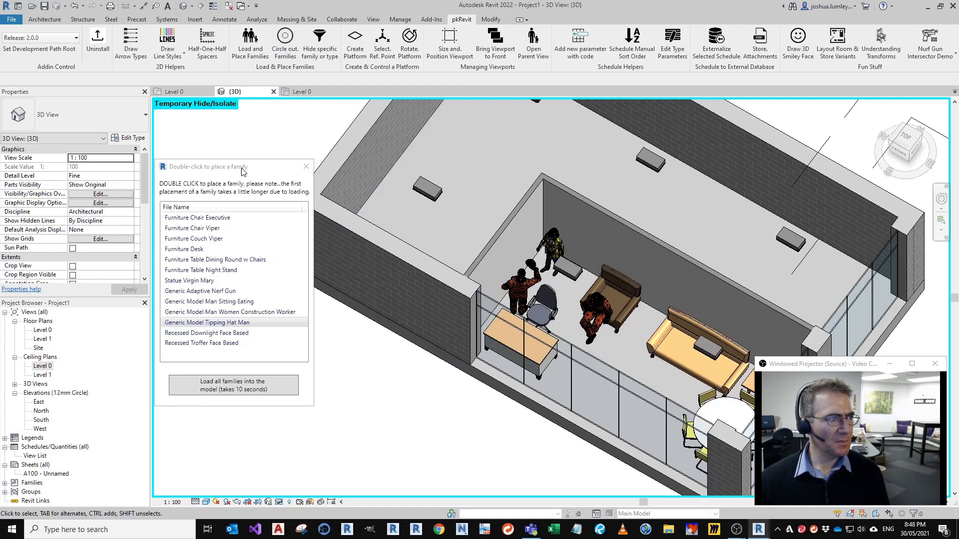
{"action": "left_click_drag", "start_coordinate": [244, 171], "coordinate": [206, 201]}
{"action": "left_click", "coordinate": [270, 197]}
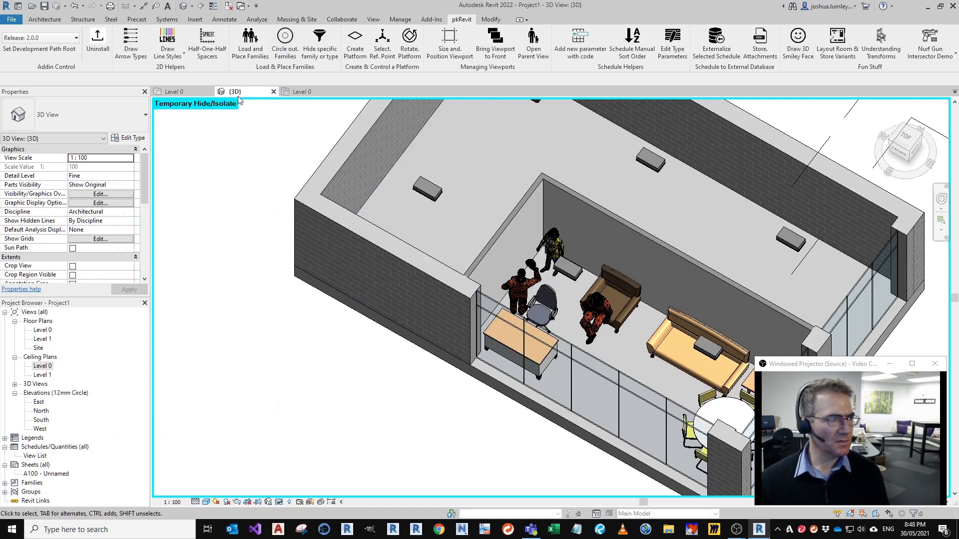
Step: Open the Level 0 floor plan at the empty area east of the building
{"action": "left_click", "coordinate": [185, 92]}
{"action": "scroll", "coordinate": [531, 264], "scroll_direction": "down", "scroll_amount": 4}
{"action": "middle_click_drag", "start_coordinate": [518, 275], "coordinate": [412, 265]}
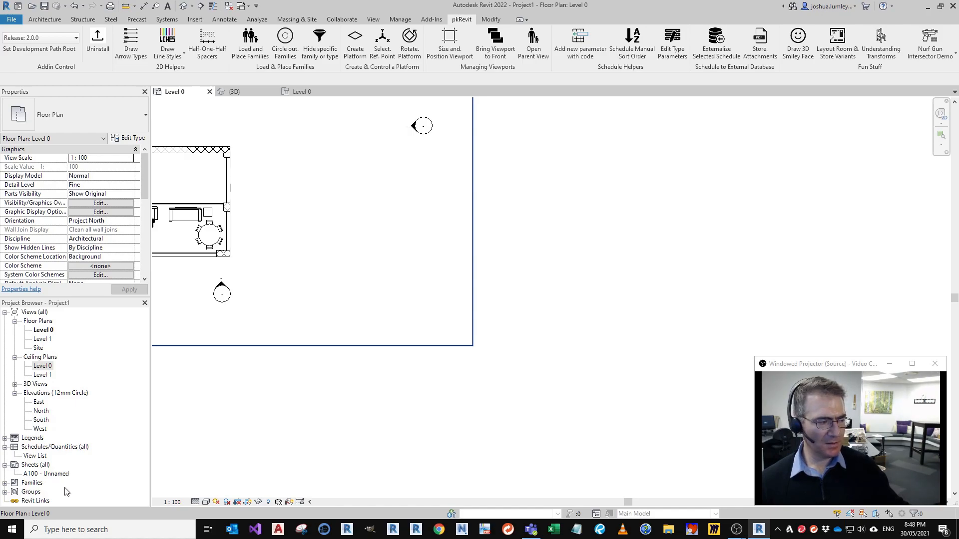
{"action": "middle_click_drag", "start_coordinate": [450, 228], "coordinate": [377, 238]}
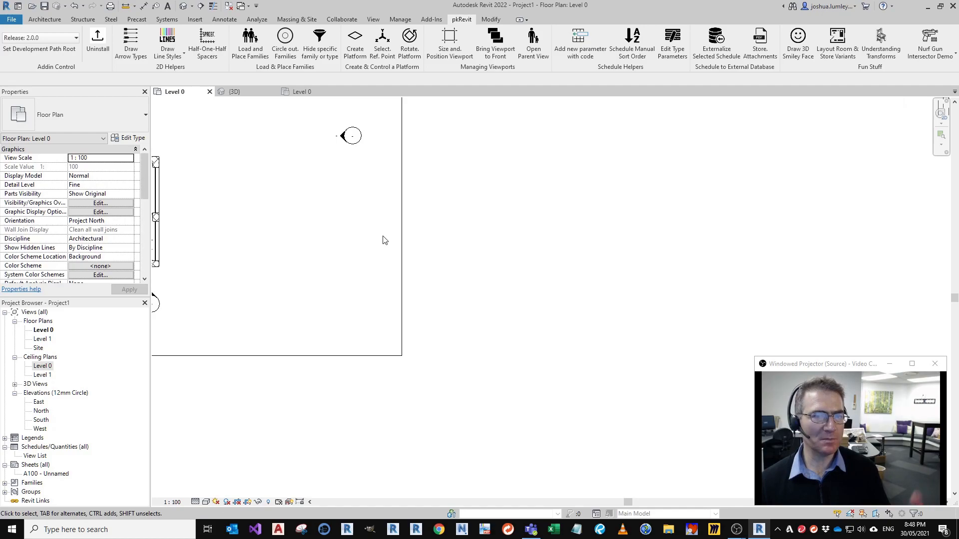
Step: Circle out all ViewBased families in an empty area of the Level 0 floor plan
{"action": "left_click", "coordinate": [285, 54]}
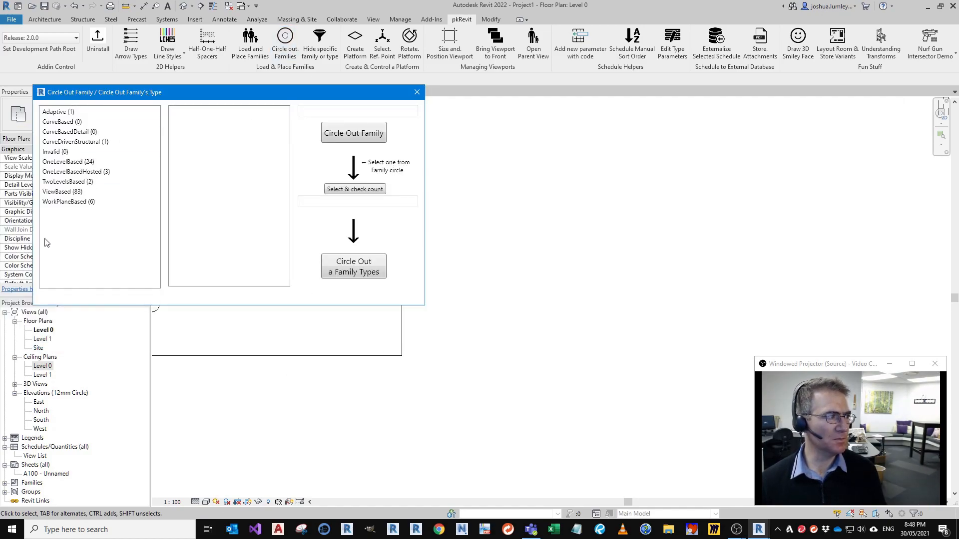
{"action": "left_click", "coordinate": [58, 190]}
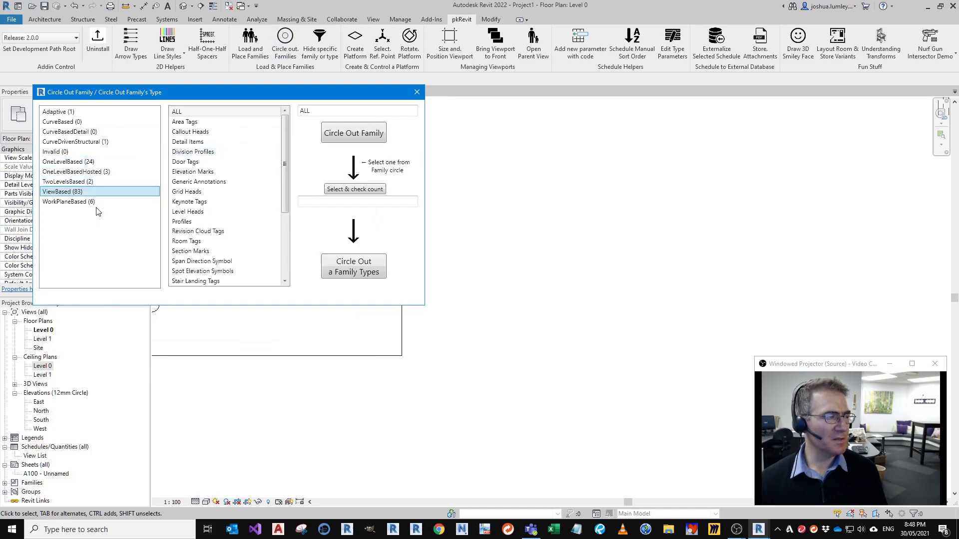
{"action": "mouse_move", "coordinate": [596, 272]}
{"action": "middle_mouse_down"}
{"action": "mouse_move", "coordinate": [595, 297]}
{"action": "mouse_move", "coordinate": [422, 324]}
{"action": "middle_mouse_up"}
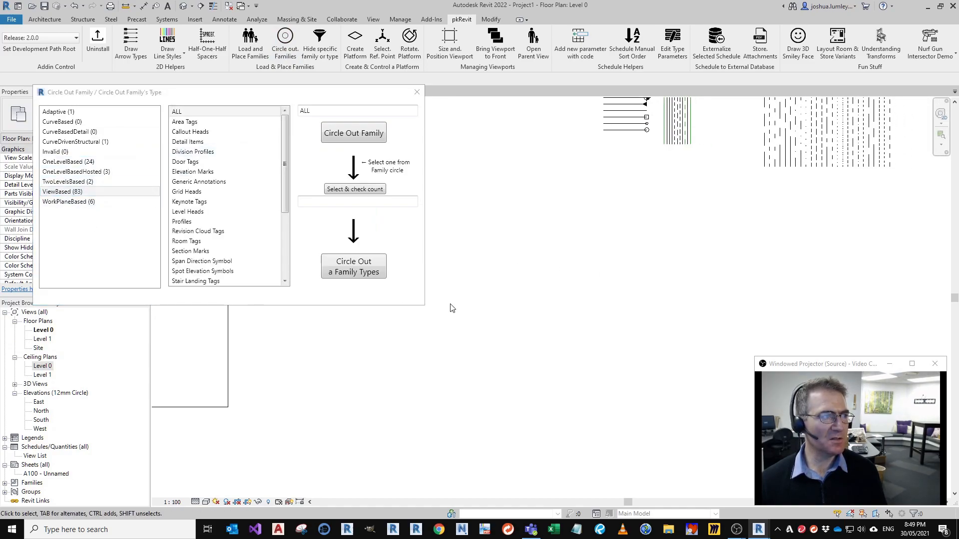
{"action": "mouse_move", "coordinate": [581, 310]}
{"action": "middle_mouse_down"}
{"action": "mouse_move", "coordinate": [524, 276]}
{"action": "mouse_move", "coordinate": [468, 216]}
{"action": "middle_mouse_up"}
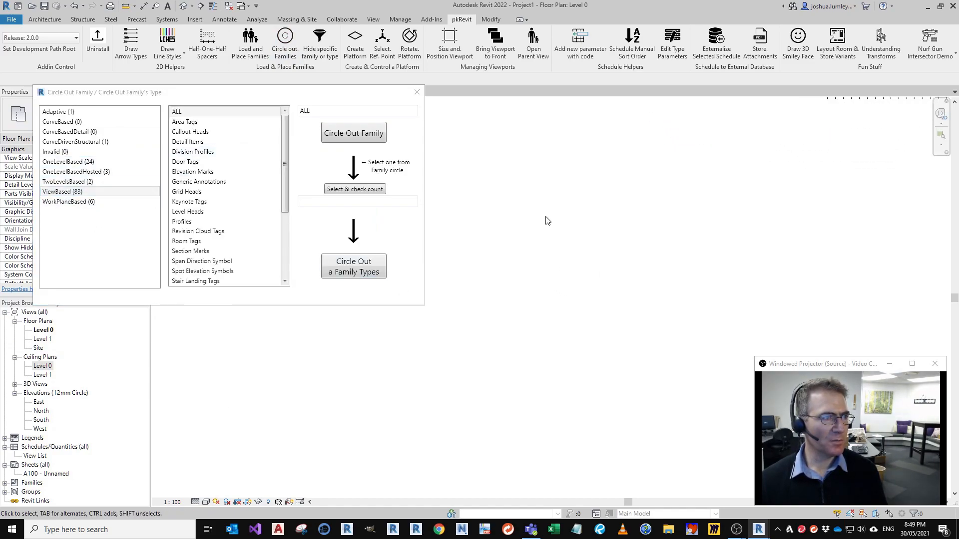
{"action": "left_click", "coordinate": [384, 140]}
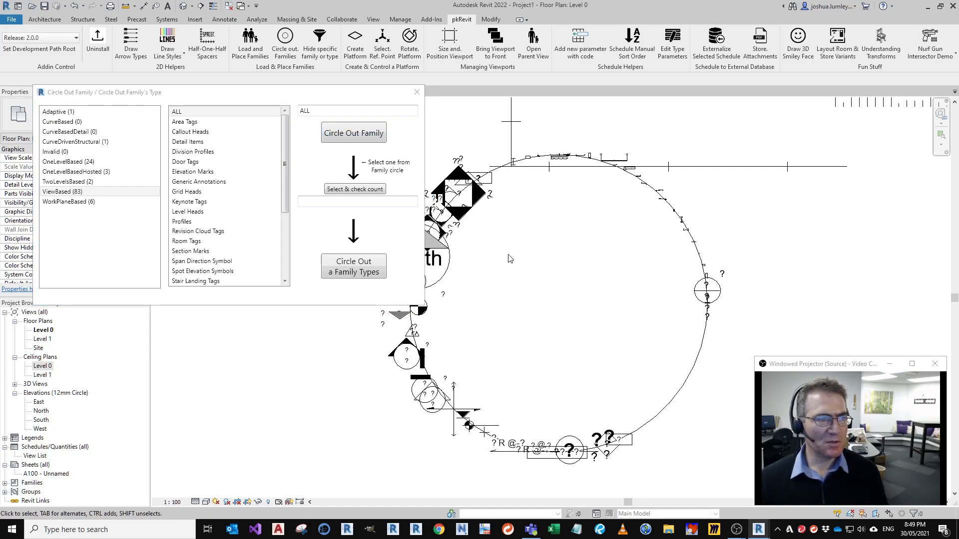
Step: Circle out every type of the Anno_Elevation_Mark_Body_Square family, using the square elevation mark from the family circle
{"action": "scroll", "coordinate": [487, 234], "scroll_direction": "up", "scroll_amount": 2}
{"action": "left_click", "coordinate": [472, 193]}
{"action": "middle_click_drag", "start_coordinate": [621, 354], "coordinate": [677, 378]}
{"action": "scroll", "coordinate": [629, 287], "scroll_direction": "up", "scroll_amount": 3}
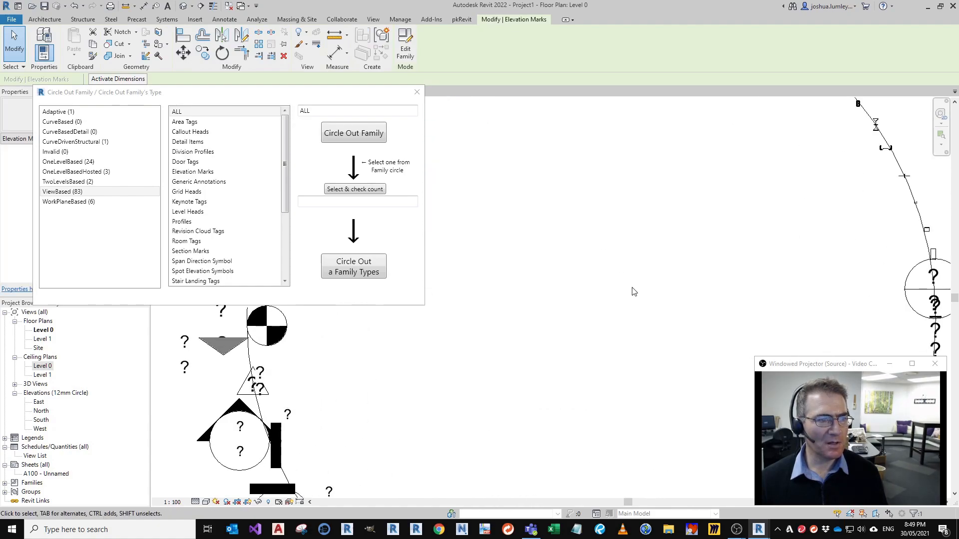
{"action": "left_click", "coordinate": [374, 280]}
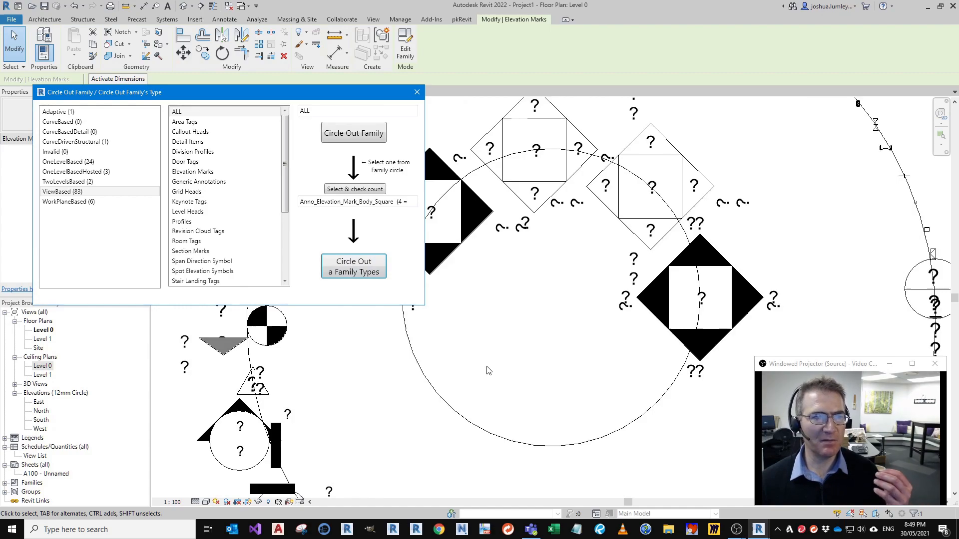
Step: Circle out the OneLevelBasedHosted Doors families just south of the building
{"action": "scroll", "coordinate": [520, 374], "scroll_direction": "down", "scroll_amount": 3}
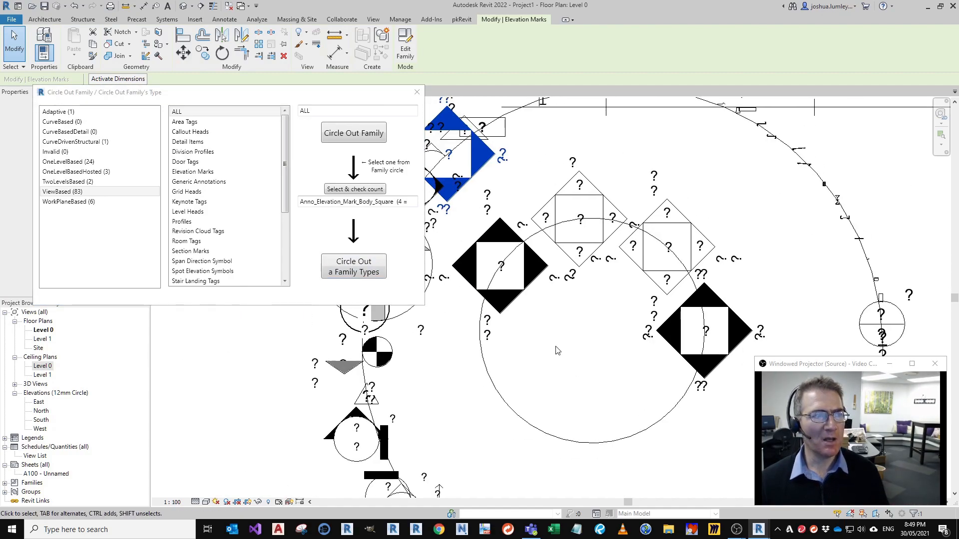
{"action": "scroll", "coordinate": [484, 279], "scroll_direction": "down", "scroll_amount": 3}
{"action": "middle_click_drag", "start_coordinate": [484, 280], "coordinate": [958, 306]}
{"action": "scroll", "coordinate": [574, 299], "scroll_direction": "down", "scroll_amount": 2}
{"action": "middle_click_drag", "start_coordinate": [574, 299], "coordinate": [783, 344]}
{"action": "scroll", "coordinate": [433, 387], "scroll_direction": "up", "scroll_amount": 2}
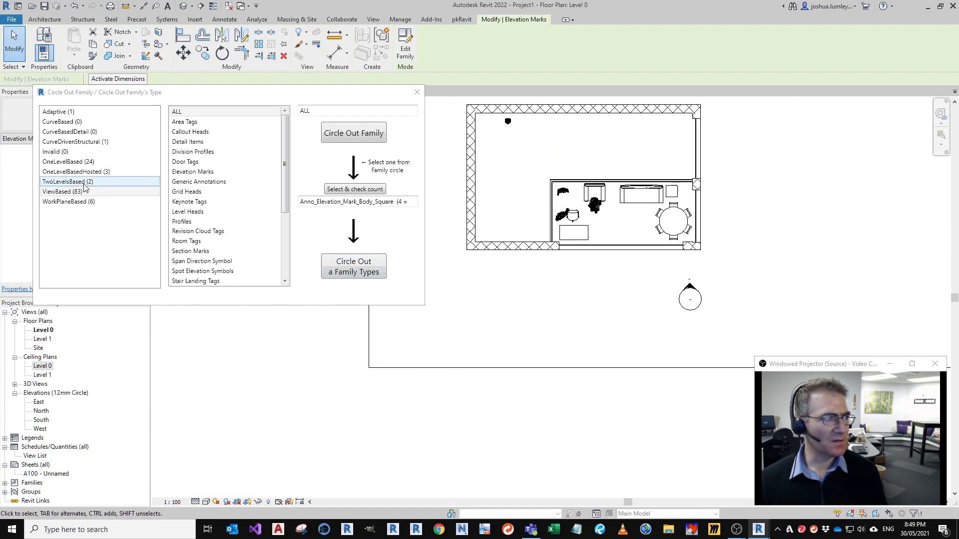
{"action": "left_click", "coordinate": [66, 172]}
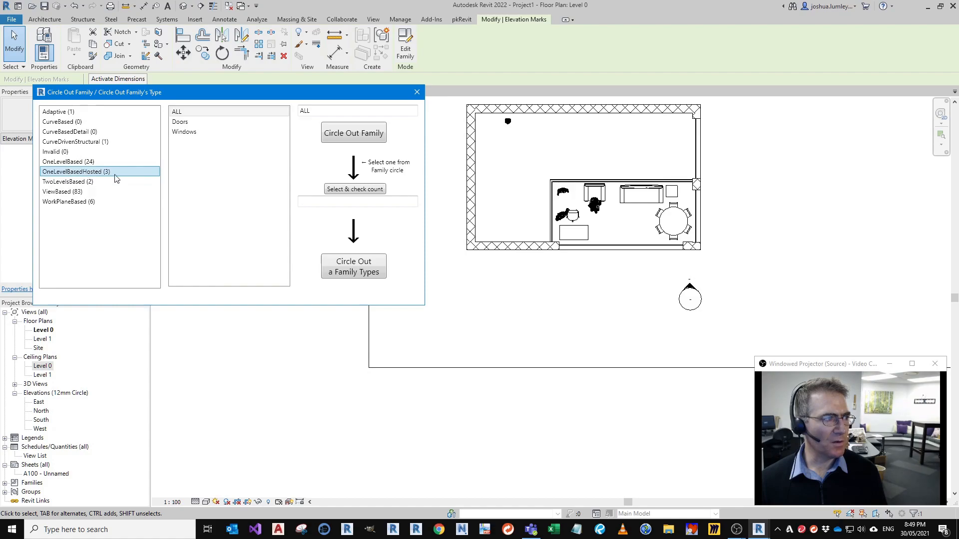
{"action": "left_click", "coordinate": [182, 122]}
{"action": "scroll", "coordinate": [594, 340], "scroll_direction": "up", "scroll_amount": 2}
{"action": "mouse_move", "coordinate": [602, 304]}
{"action": "middle_mouse_down"}
{"action": "mouse_move", "coordinate": [674, 272]}
{"action": "mouse_move", "coordinate": [659, 293]}
{"action": "middle_mouse_up"}
{"action": "left_click", "coordinate": [332, 139]}
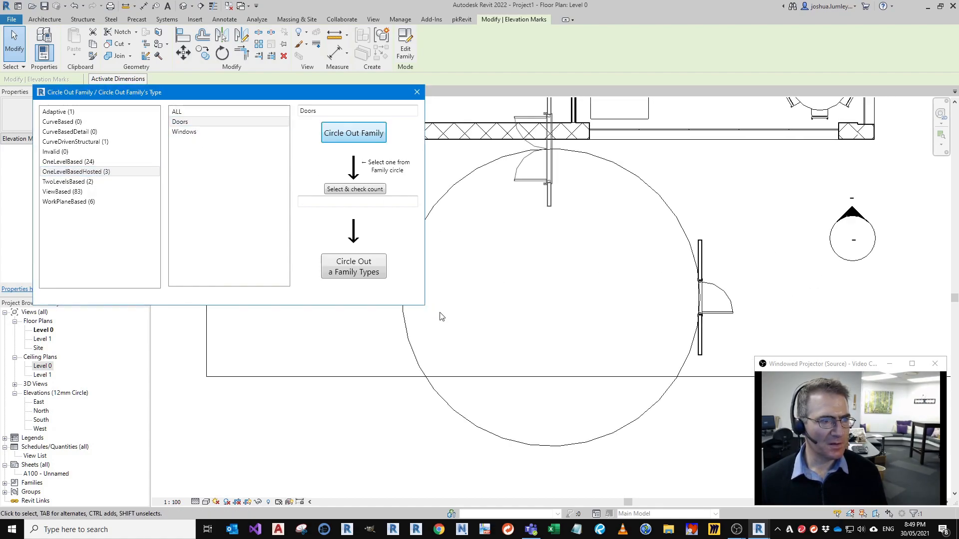
Step: Remove the circled-out doors from the plan and close the Circle Out Family window
{"action": "left_click", "coordinate": [550, 305]}
{"action": "scroll", "coordinate": [551, 306], "scroll_direction": "down", "scroll_amount": 2}
{"action": "middle_click_drag", "start_coordinate": [601, 328], "coordinate": [601, 329]}
{"action": "middle_click_drag", "start_coordinate": [581, 240], "coordinate": [574, 224]}
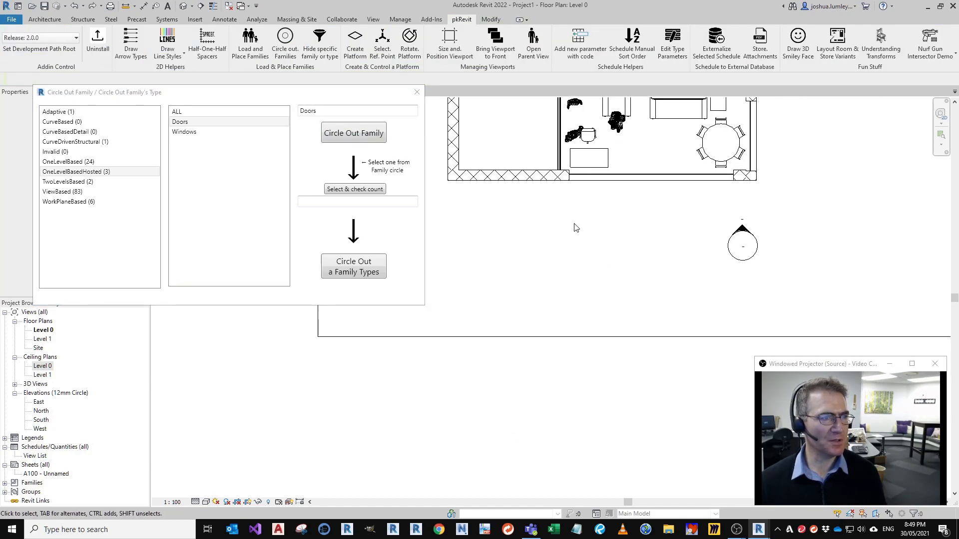
{"action": "left_click", "coordinate": [417, 93]}
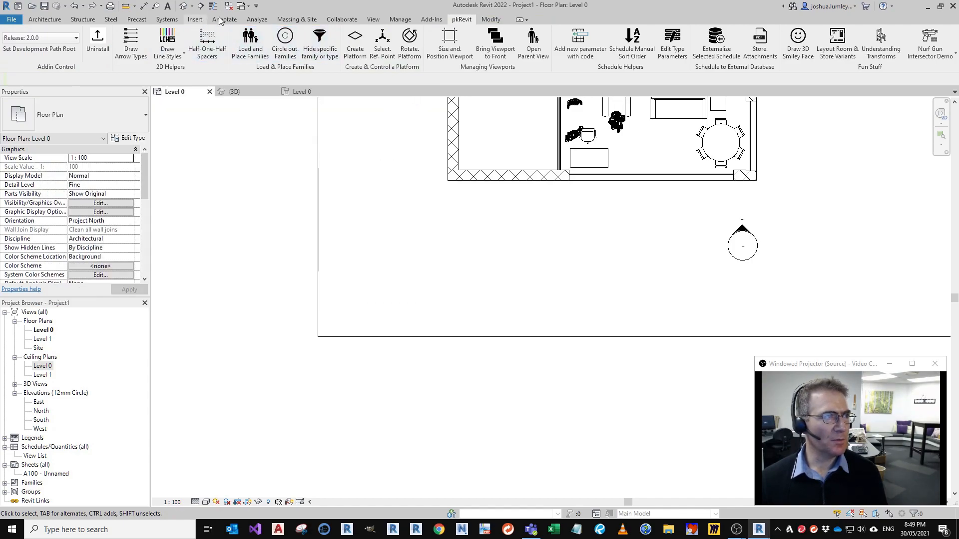
Step: Load the door families from Ext Bifold3-1Lite(NZ) through Int Single-Flush-MDF (NZ) from the New Zealand library's 45-01 Doors folder
{"action": "left_click", "coordinate": [196, 19]}
{"action": "left_click", "coordinate": [392, 50]}
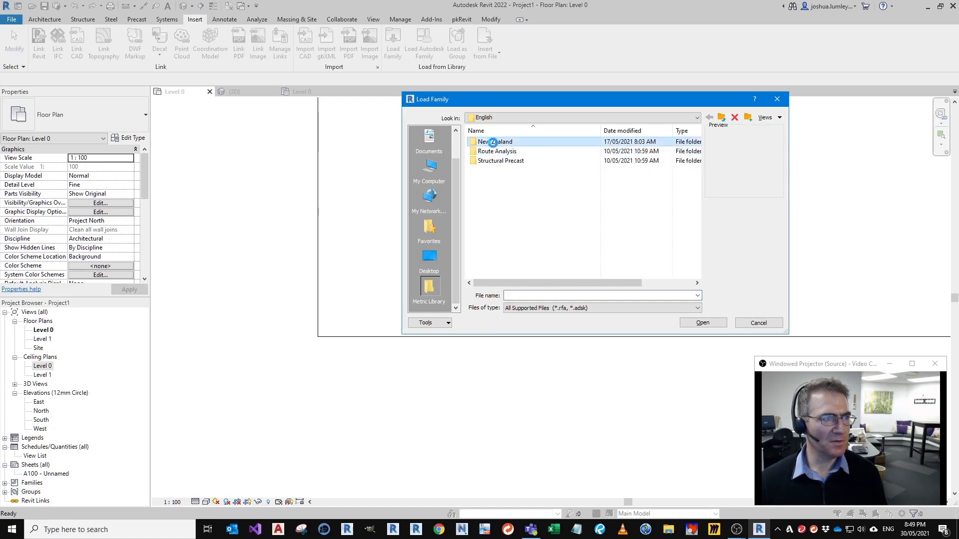
{"action": "double_click", "coordinate": [492, 141]}
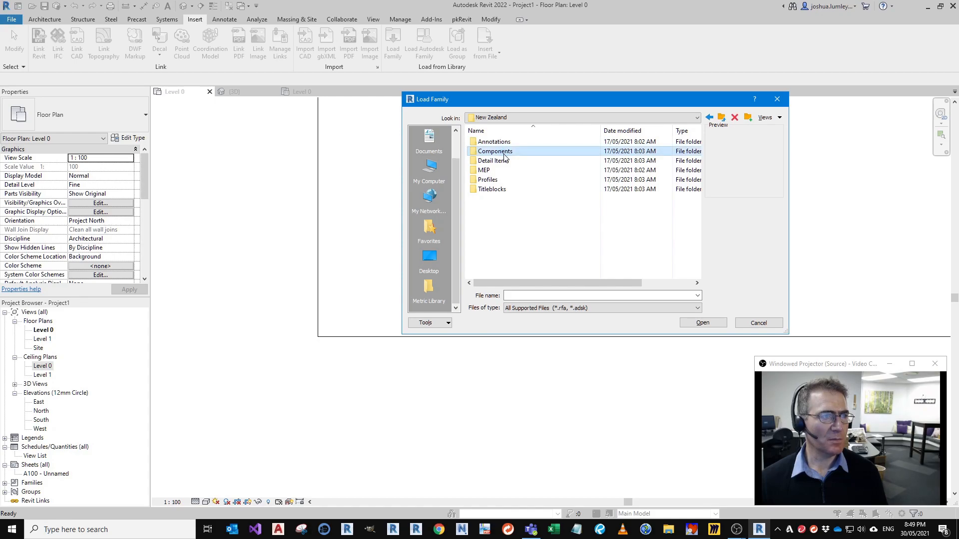
{"action": "double_click", "coordinate": [505, 152]}
{"action": "double_click", "coordinate": [514, 199]}
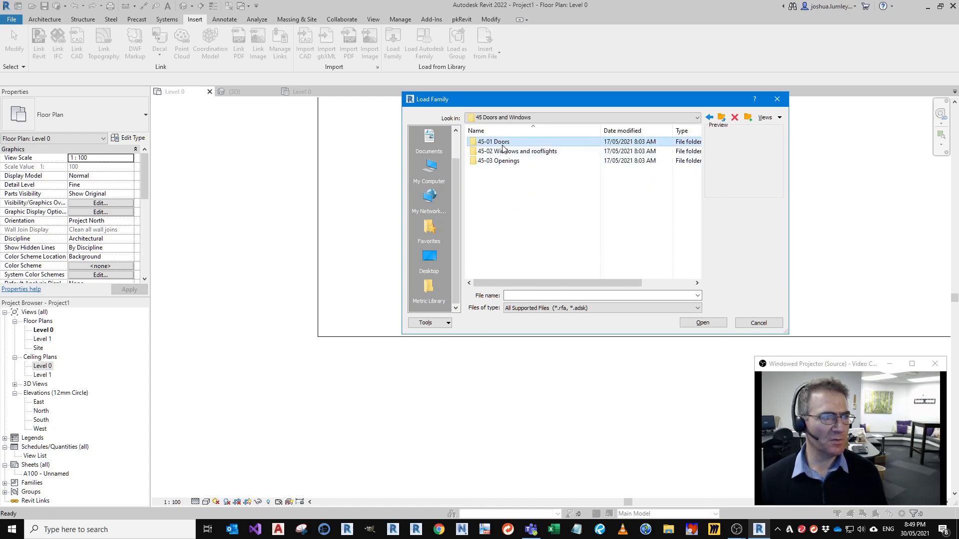
{"action": "double_click", "coordinate": [502, 142]}
{"action": "scroll", "coordinate": [512, 188], "scroll_direction": "down", "scroll_amount": 3}
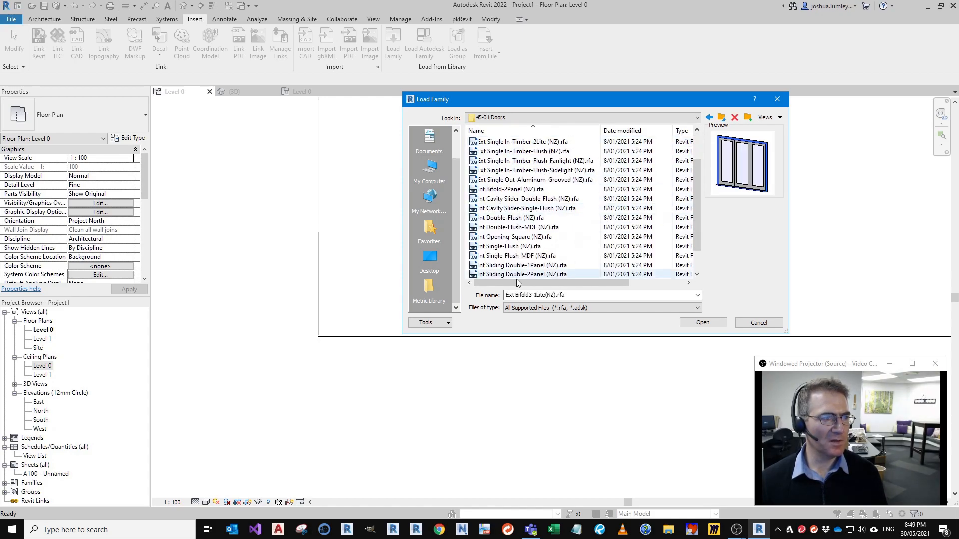
{"action": "left_click", "coordinate": [511, 229], "text": "shift"}
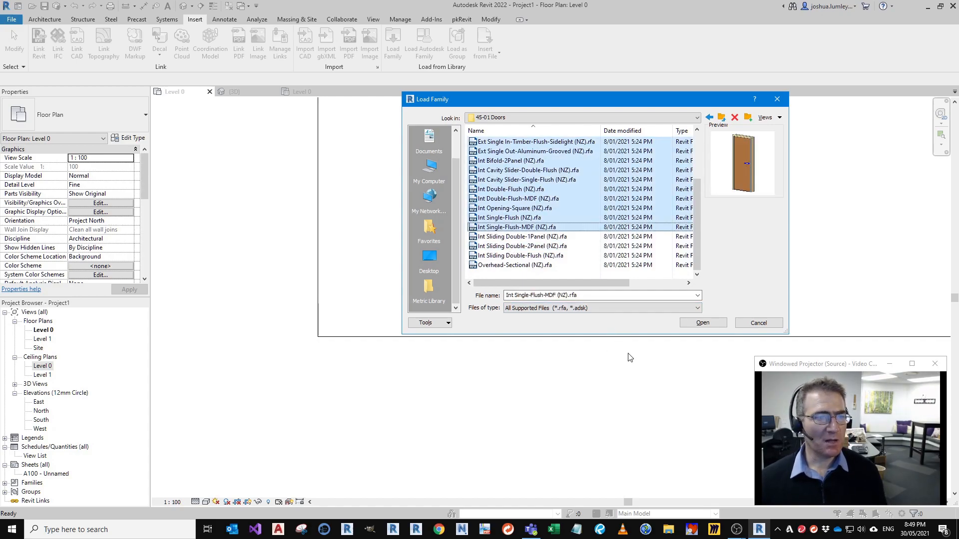
{"action": "left_click", "coordinate": [701, 326]}
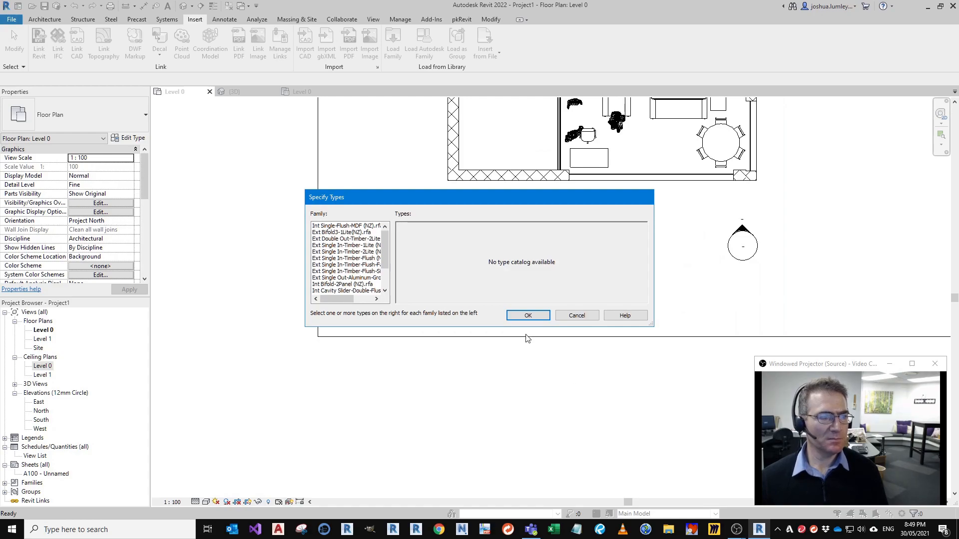
{"action": "left_click", "coordinate": [528, 315]}
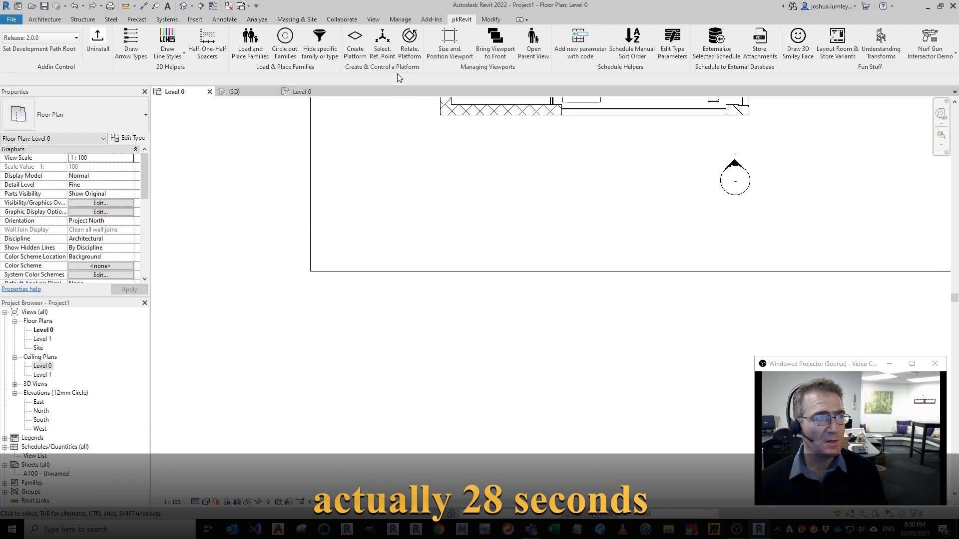
Step: Circle out the OneLevelBasedHosted Doors families south of the building, including the loaded ones
{"action": "left_click", "coordinate": [285, 42]}
{"action": "left_click", "coordinate": [57, 173]}
{"action": "left_click", "coordinate": [186, 122]}
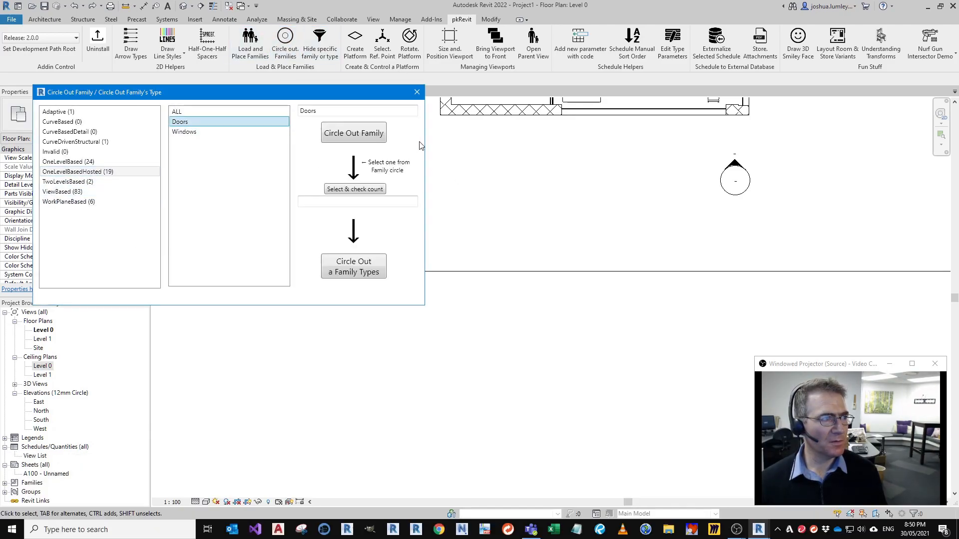
{"action": "left_click", "coordinate": [381, 134]}
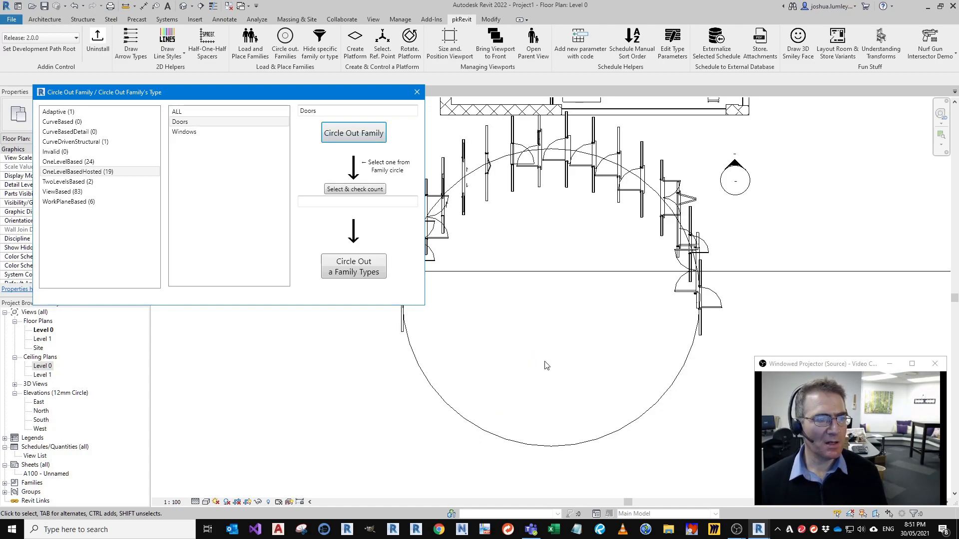
Step: Circle out all types of the Int Double-Flush (NZ) door, using its sample in the door circle
{"action": "scroll", "coordinate": [544, 364], "scroll_direction": "up", "scroll_amount": 3}
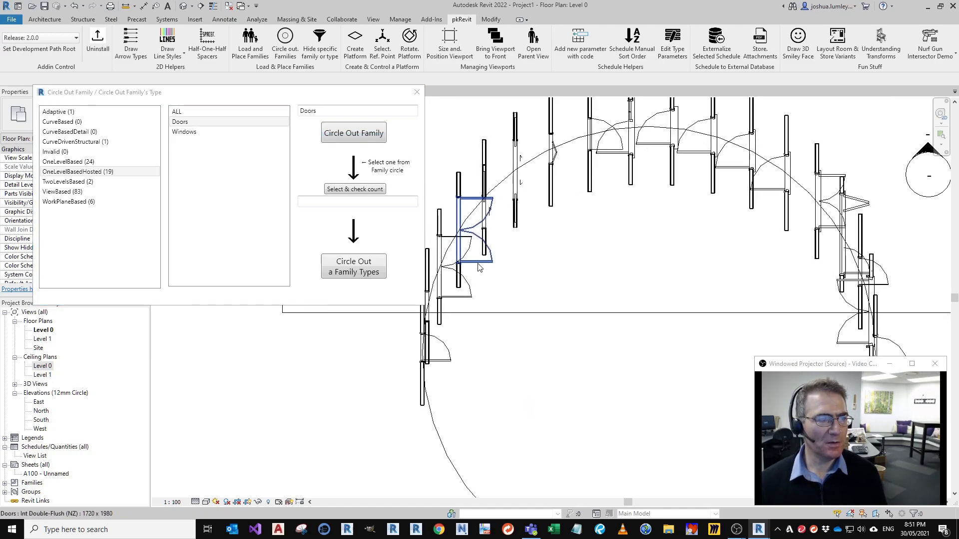
{"action": "left_click", "coordinate": [480, 262]}
{"action": "middle_click_drag", "start_coordinate": [683, 394], "coordinate": [622, 332]}
{"action": "scroll", "coordinate": [653, 327], "scroll_direction": "up", "scroll_amount": 1}
{"action": "scroll", "coordinate": [456, 289], "scroll_direction": "up", "scroll_amount": 1}
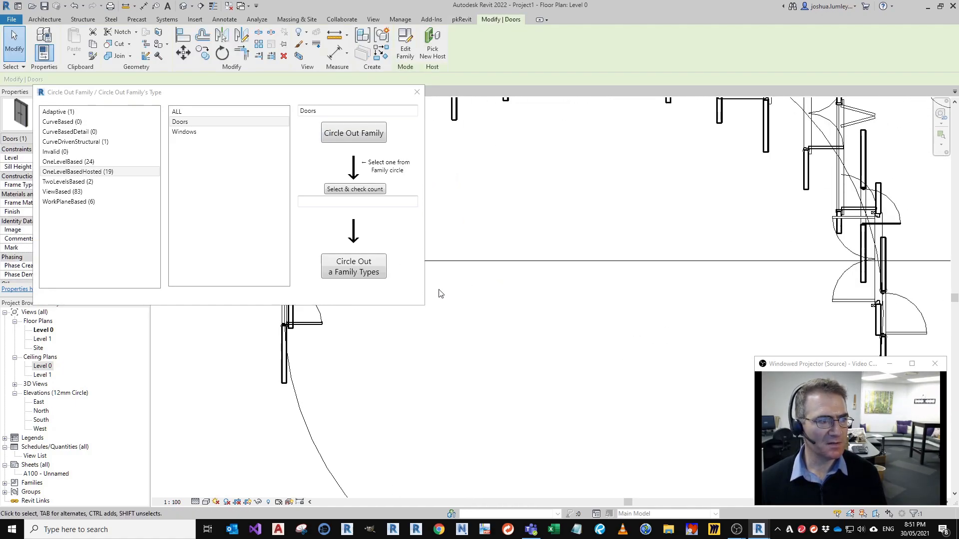
{"action": "left_click", "coordinate": [375, 272]}
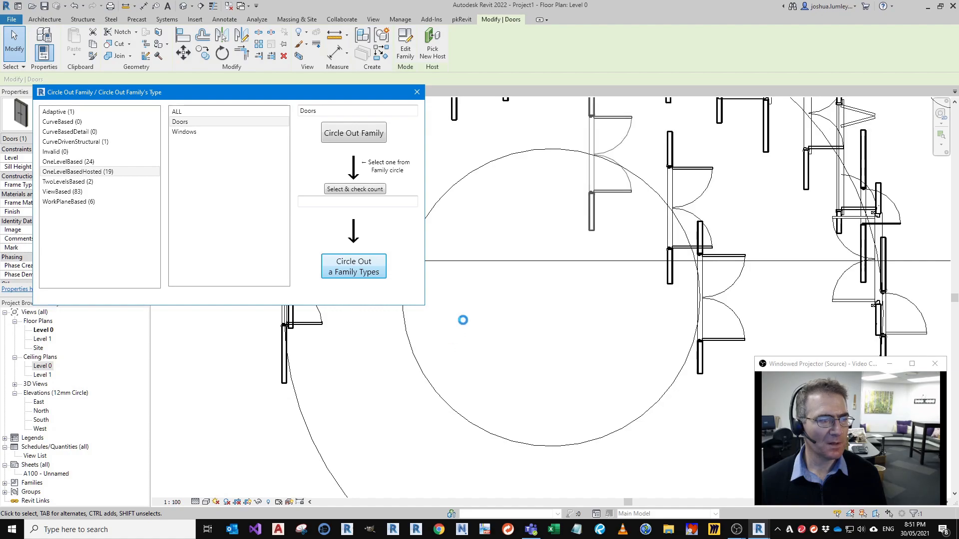
Step: Close the Circle Out Family window, inspect the door samples beside the building in 3D, and clear the selection
{"action": "left_click", "coordinate": [417, 92]}
{"action": "left_click", "coordinate": [243, 94]}
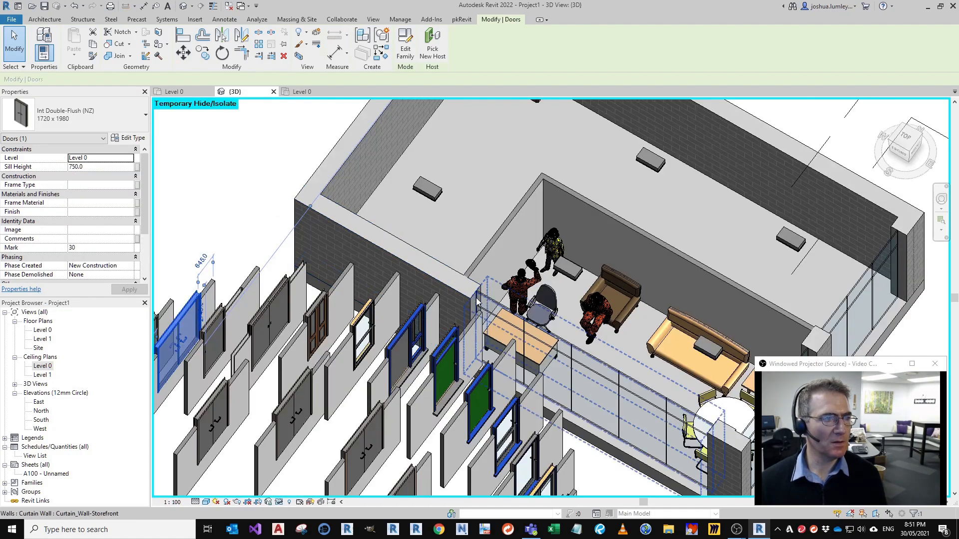
{"action": "scroll", "coordinate": [487, 315], "scroll_direction": "down", "scroll_amount": 2}
{"action": "middle_click_drag", "start_coordinate": [566, 373], "coordinate": [492, 367]}
{"action": "scroll", "coordinate": [557, 280], "scroll_direction": "down", "scroll_amount": 1}
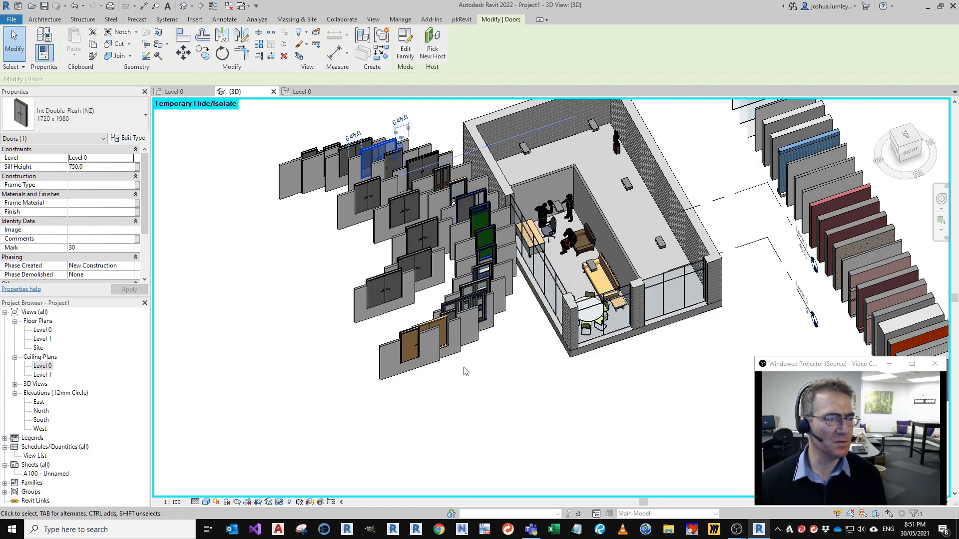
{"action": "left_click", "coordinate": [479, 361]}
Step: Place Int Double-Flush (NZ) 1720 x 1980 doors in the furnished room's two partition walls, created from the sample door
{"action": "scroll", "coordinate": [543, 387], "scroll_direction": "up", "scroll_amount": 4}
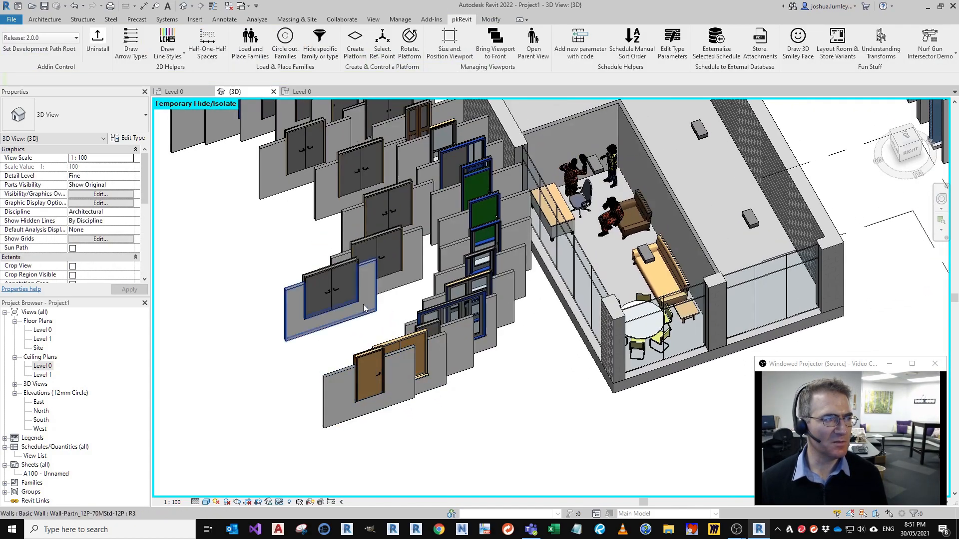
{"action": "left_click", "coordinate": [312, 277]}
{"action": "key", "text": "c"}
{"action": "key", "text": "s"}
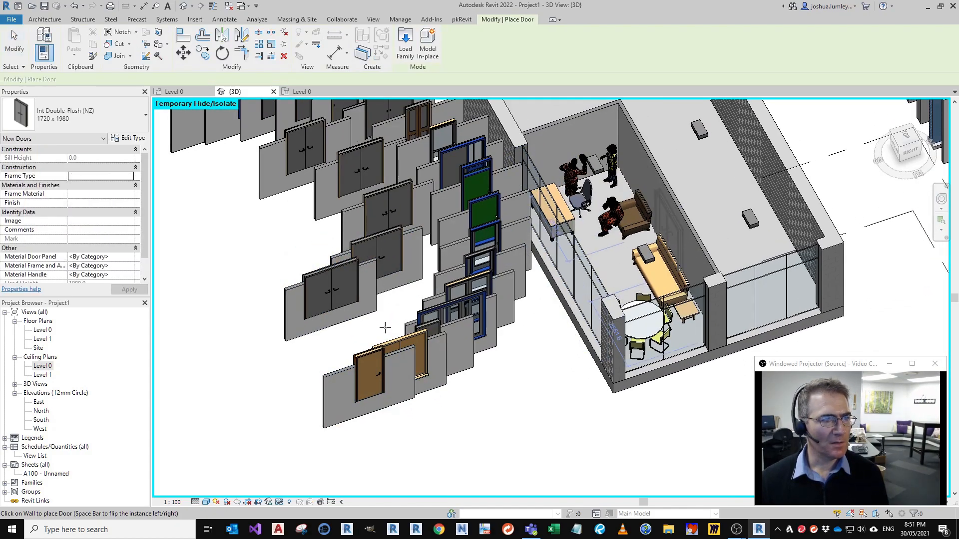
{"action": "left_click", "coordinate": [567, 150]}
{"action": "key", "text": "Escape"}
{"action": "key", "text": "Escape"}
Step: Place a Doors_IntSgl 910x2110mm door from its sample near the glazed end of the long exterior wall
{"action": "left_click", "coordinate": [375, 369]}
{"action": "key", "text": "c"}
{"action": "key", "text": "s"}
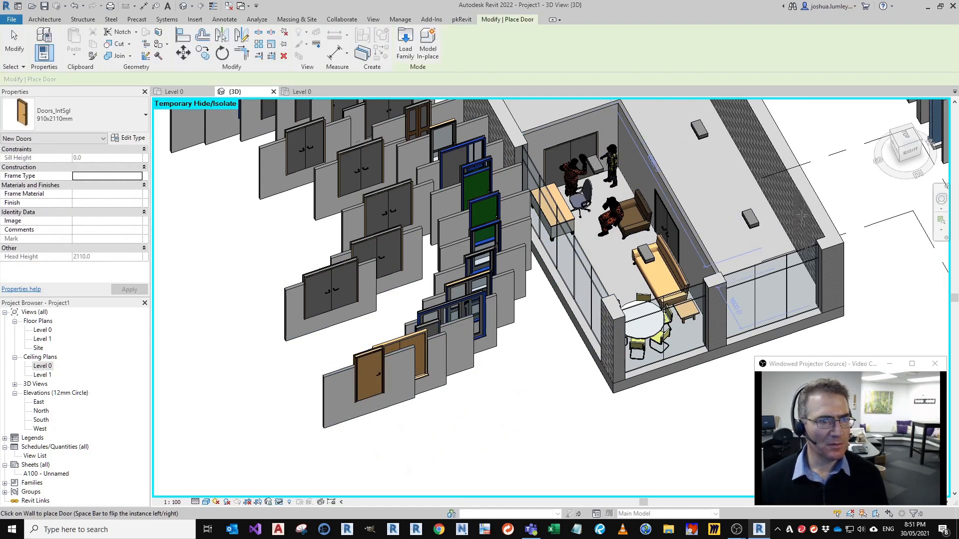
{"action": "left_click", "coordinate": [801, 215]}
{"action": "key", "text": "Escape"}
{"action": "key", "text": "Escape"}
Step: Place a Doors_ExtDbl_Flush 1810x2110mm door from its sample in the long exterior wall, beside the single timber door
{"action": "left_click", "coordinate": [401, 344]}
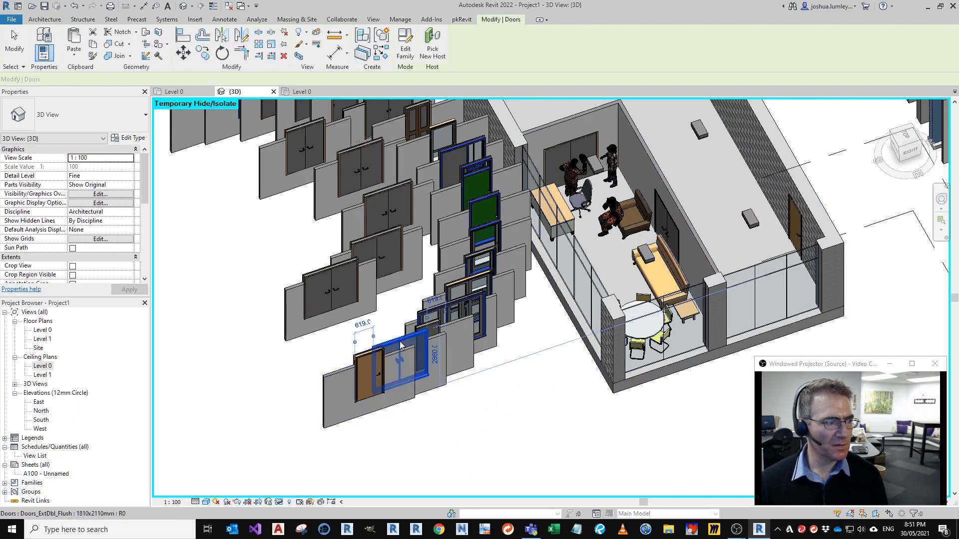
{"action": "key", "text": "c"}
{"action": "key", "text": "s"}
{"action": "key", "text": "Escape"}
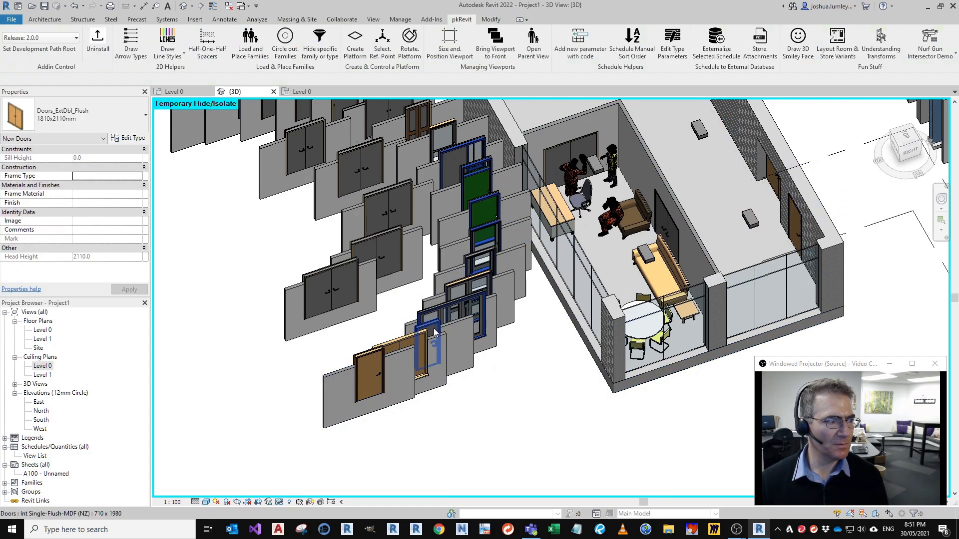
Step: Place an Int Single-Flush-MDF (NZ) 710 x 1980 door from its sample farther along the long exterior wall
{"action": "left_click", "coordinate": [434, 329]}
{"action": "key", "text": "c"}
{"action": "key", "text": "s"}
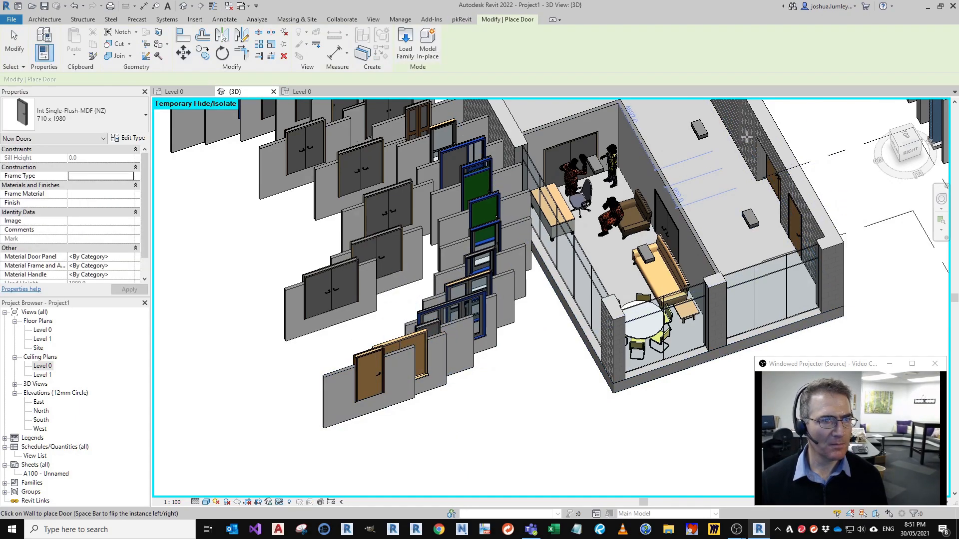
{"action": "key", "text": "Escape"}
Step: Place an Ext Bifold3-1Lite(NZ) 2100 x 1980 door from its sample in the long exterior wall, near the standing figure
{"action": "left_click", "coordinate": [475, 299]}
{"action": "middle_click_drag", "start_coordinate": [696, 167], "coordinate": [701, 265]}
{"action": "key", "text": "c"}
{"action": "key", "text": "s"}
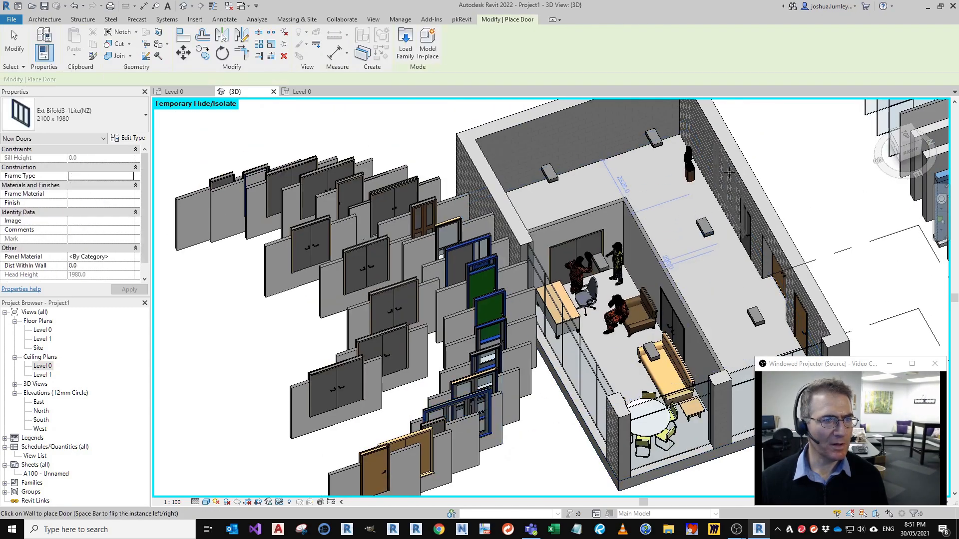
{"action": "key", "text": "Escape"}
Step: Place an Ext Single In-Timber-1Lite (NZ) 910 x 2030 door from its sample in the building's far end wall
{"action": "left_click", "coordinate": [487, 357]}
{"action": "key", "text": "c"}
{"action": "key", "text": "s"}
{"action": "left_click", "coordinate": [649, 109]}
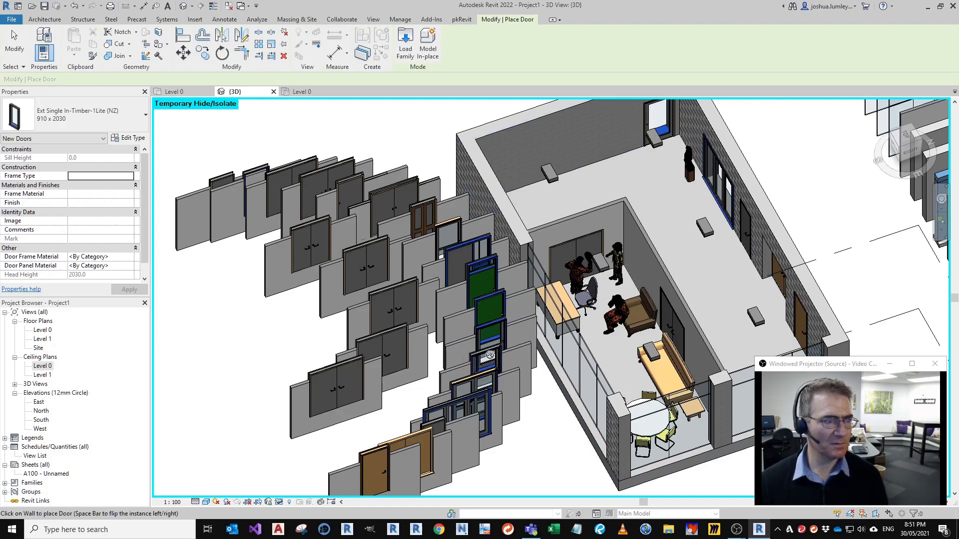
Step: Place an Ext Single In-Timber-2Lite (NZ) 910 x 2030 door from its sample in the far end wall, beside the single-lite door
{"action": "key", "text": "Escape"}
{"action": "key", "text": "c"}
{"action": "key", "text": "s"}
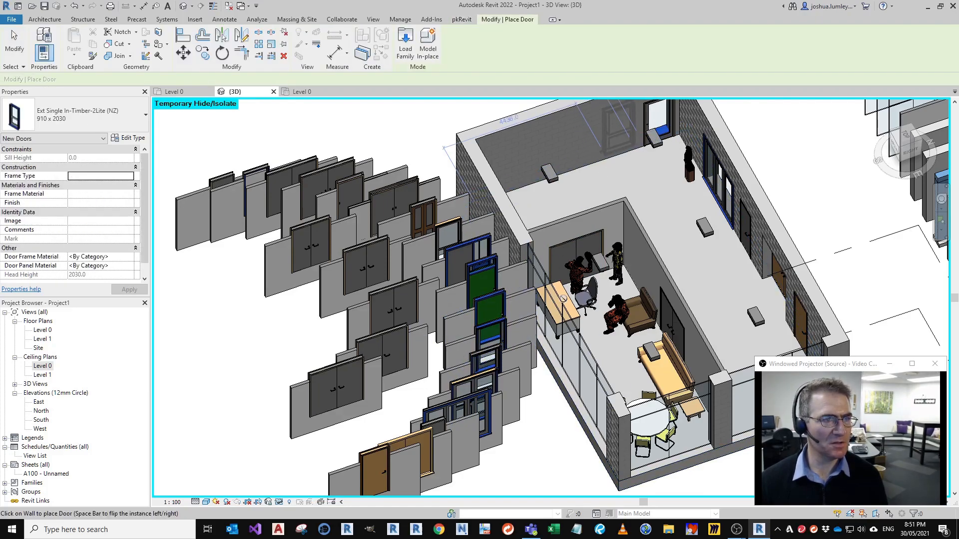
Step: Place an Ext Single In-Timber-Flush (NZ) 910 x 2030 door from its sample farther along the far end wall, beside the two-lite door
{"action": "key", "text": "Escape"}
{"action": "left_click", "coordinate": [490, 309]}
{"action": "key", "text": "c"}
{"action": "key", "text": "s"}
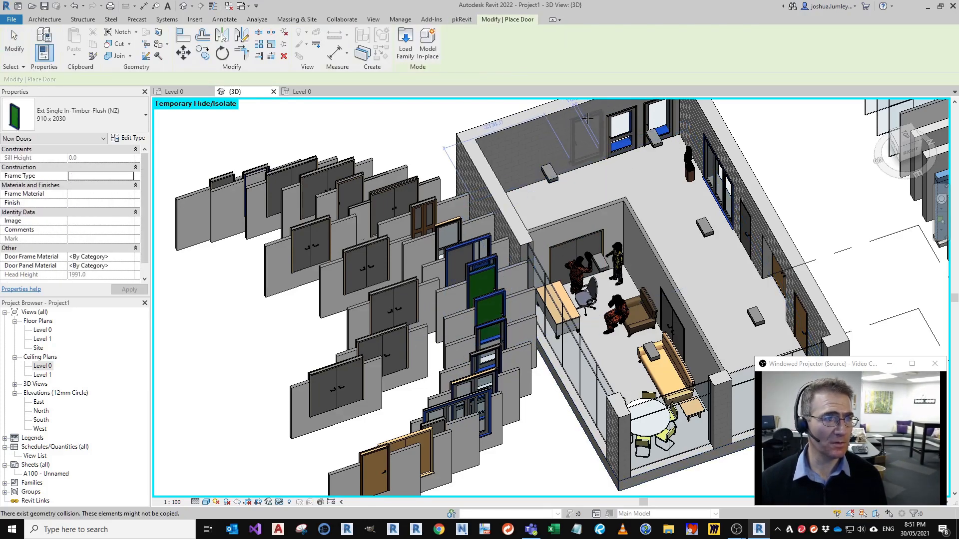
Step: Place an Ext Single In-Timber-Flush-Sidelight (NZ) 1410 x 2030 - 860 door from its sample in the far end wall, past the flush door
{"action": "key", "text": "Escape"}
{"action": "left_click", "coordinate": [470, 250]}
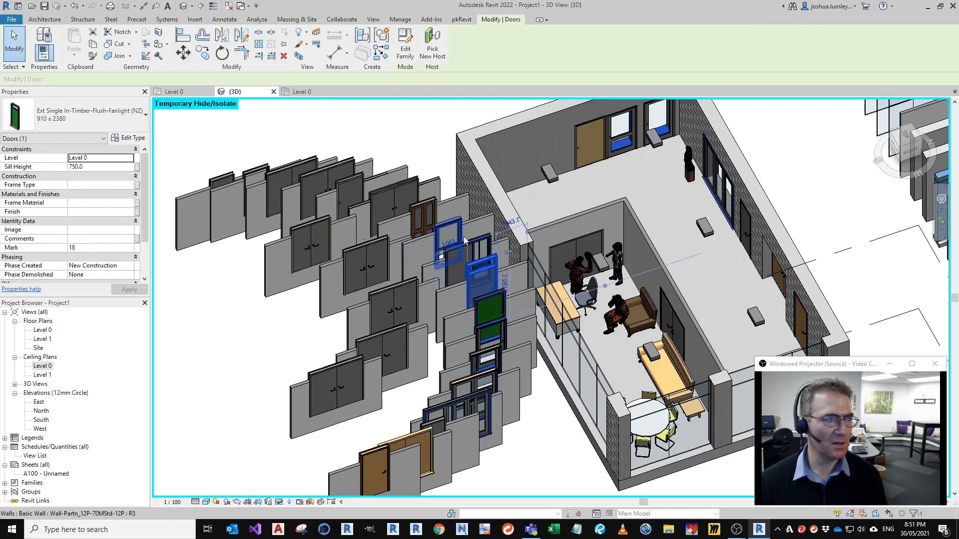
{"action": "left_click", "coordinate": [470, 250]}
{"action": "key", "text": "c"}
{"action": "key", "text": "s"}
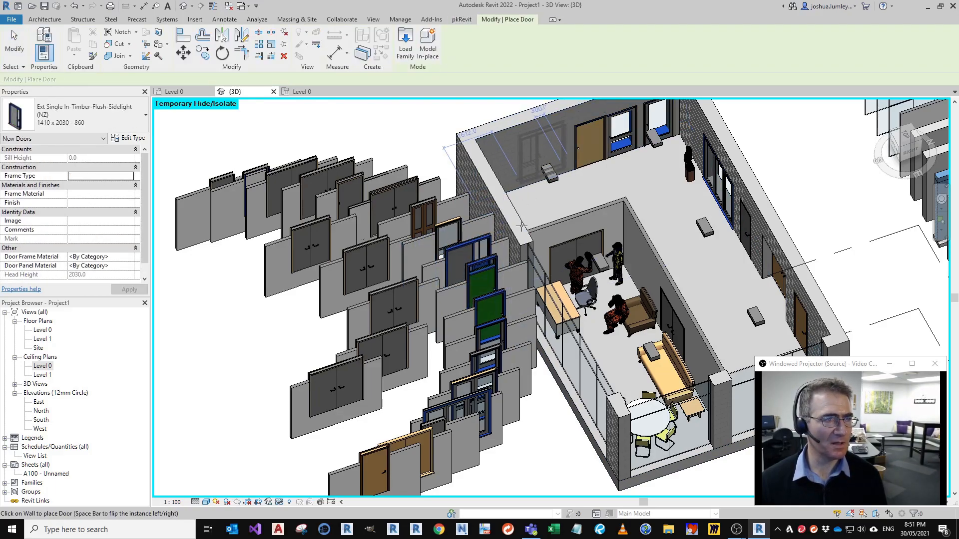
Step: Place a door from the brown panelled sample at the remaining corner end of the far end wall, and finish placing doors
{"action": "key", "text": "Escape"}
{"action": "scroll", "coordinate": [553, 235], "scroll_direction": "down", "scroll_amount": 1}
{"action": "mouse_move", "coordinate": [529, 320]}
{"action": "middle_mouse_down", "text": "shift"}
{"action": "mouse_move", "coordinate": [564, 295]}
{"action": "mouse_move", "coordinate": [544, 314]}
{"action": "middle_mouse_up", "text": "shift"}
{"action": "scroll", "coordinate": [502, 248], "scroll_direction": "up", "scroll_amount": 2}
{"action": "left_click", "coordinate": [440, 209]}
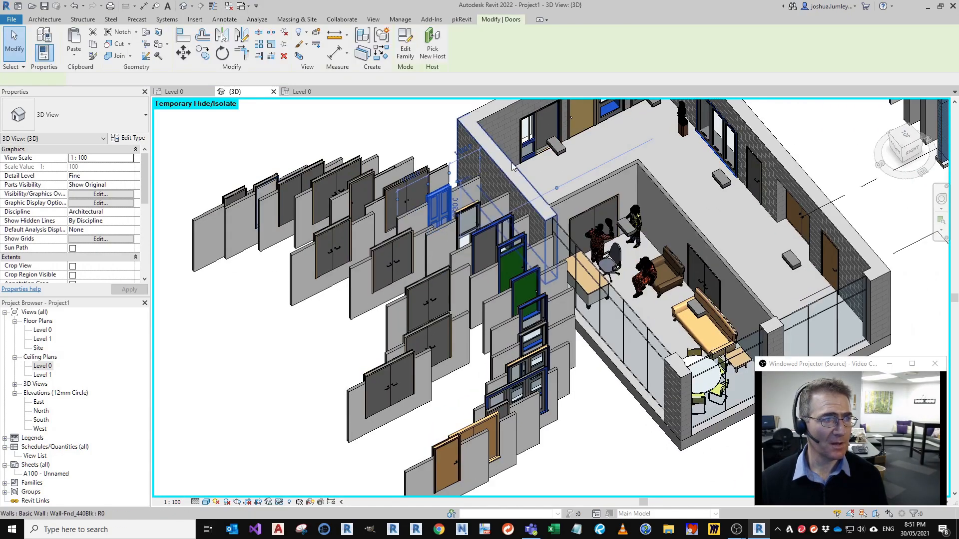
{"action": "key", "text": "c"}
{"action": "key", "text": "s"}
{"action": "middle_click_drag", "start_coordinate": [497, 154], "coordinate": [560, 349], "text": "shift"}
{"action": "scroll", "coordinate": [499, 209], "scroll_direction": "down", "scroll_amount": 3}
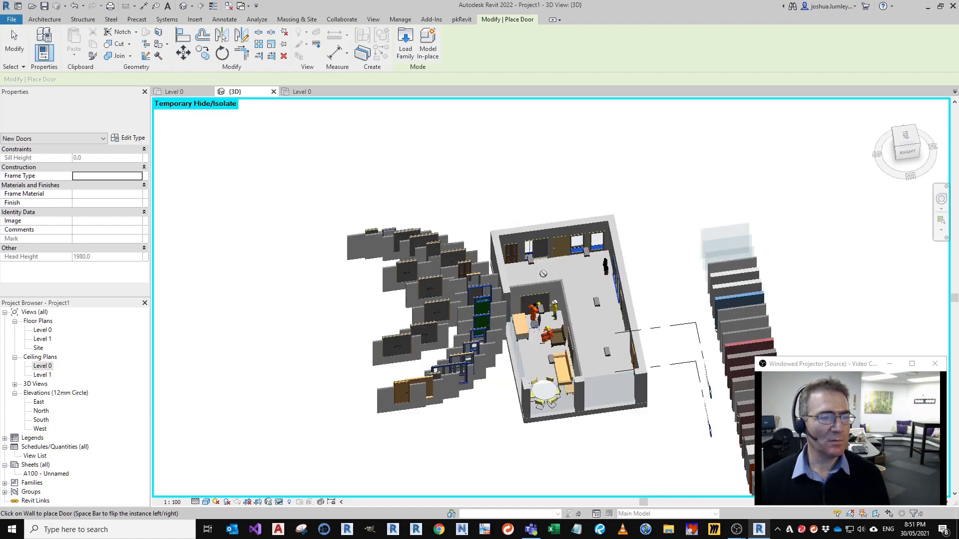
{"action": "key", "text": "Escape"}
Step: Hide the Int Double-Flush (NZ) 1720 x 1980 doors in the 3D view by adding a hide filter for their type
{"action": "middle_click_drag", "start_coordinate": [524, 260], "coordinate": [661, 315]}
{"action": "scroll", "coordinate": [512, 265], "scroll_direction": "up", "scroll_amount": 2}
{"action": "middle_click_drag", "start_coordinate": [515, 274], "coordinate": [498, 334]}
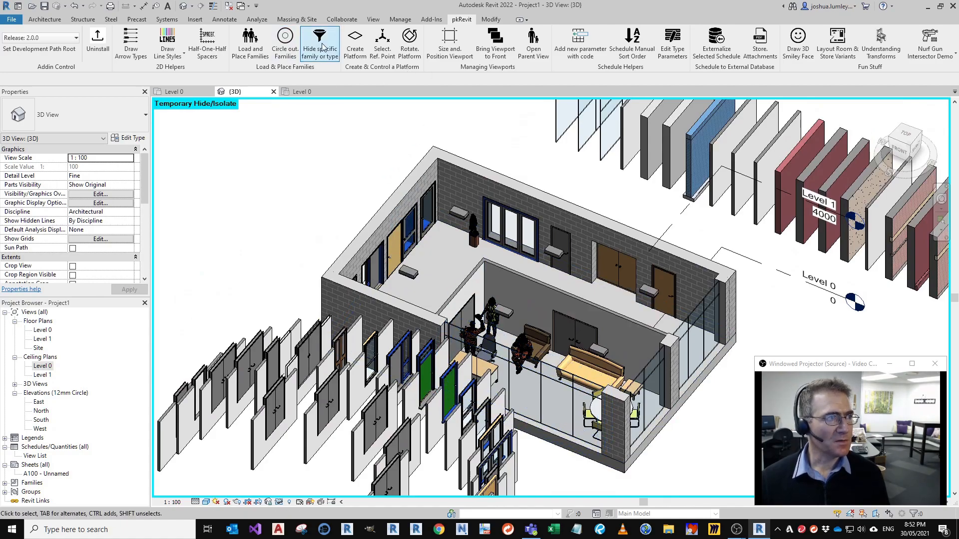
{"action": "middle_click_drag", "start_coordinate": [439, 160], "coordinate": [521, 143], "text": "shift"}
{"action": "middle_click_drag", "start_coordinate": [549, 312], "coordinate": [516, 294]}
{"action": "scroll", "coordinate": [518, 277], "scroll_direction": "up", "scroll_amount": 2}
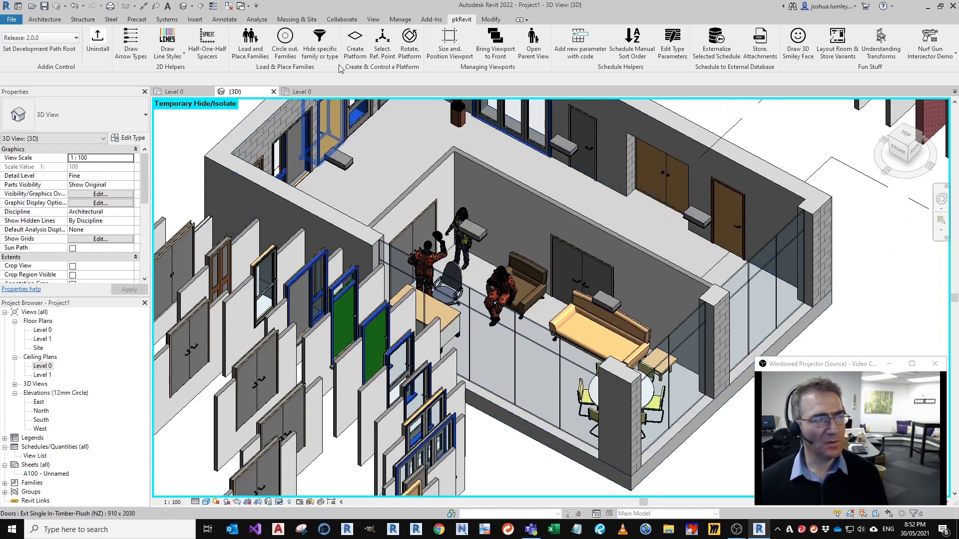
{"action": "left_click", "coordinate": [318, 53]}
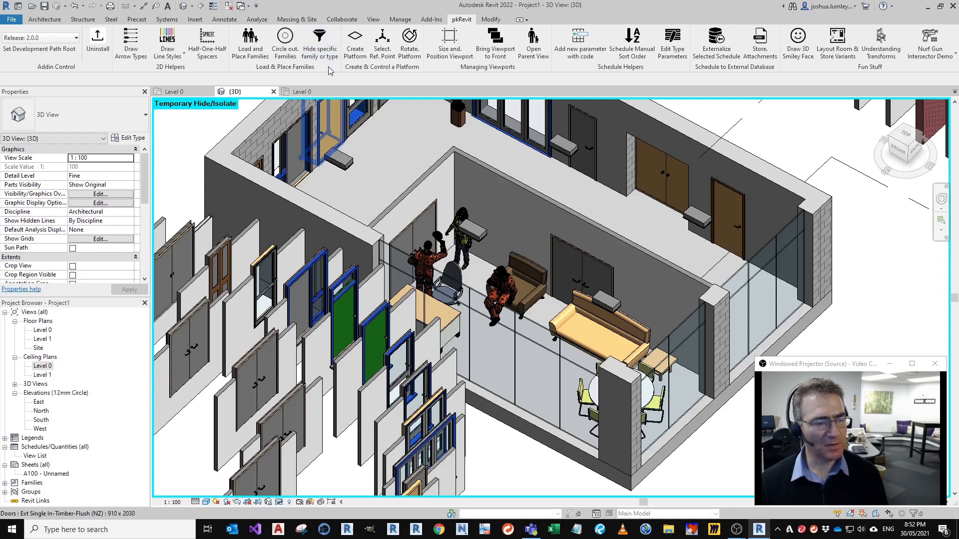
{"action": "left_click", "coordinate": [326, 59]}
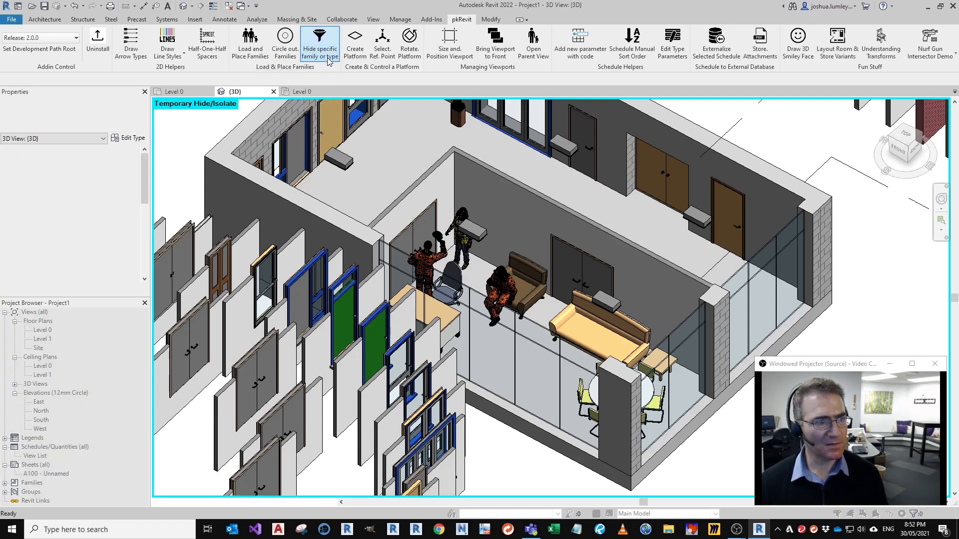
{"action": "left_click_drag", "start_coordinate": [421, 194], "coordinate": [188, 200]}
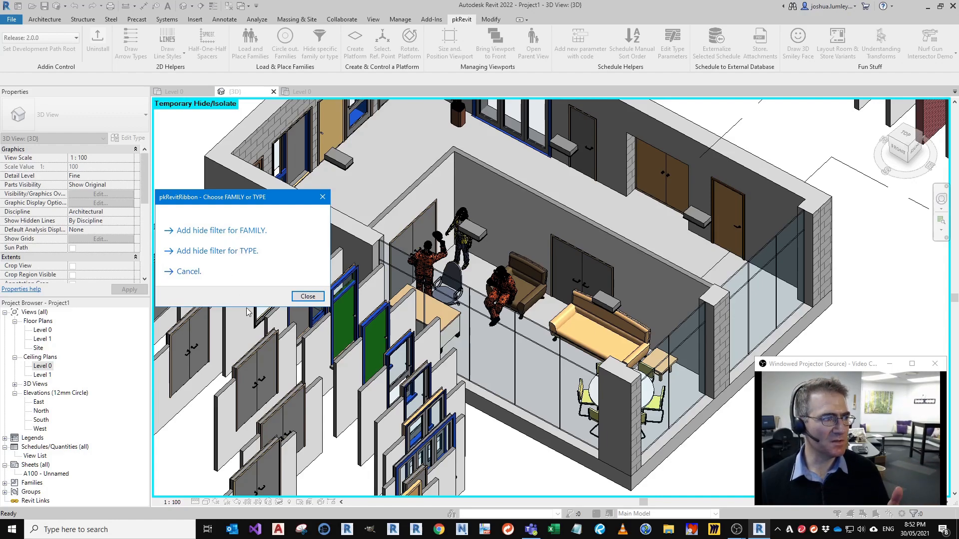
{"action": "left_click", "coordinate": [230, 251]}
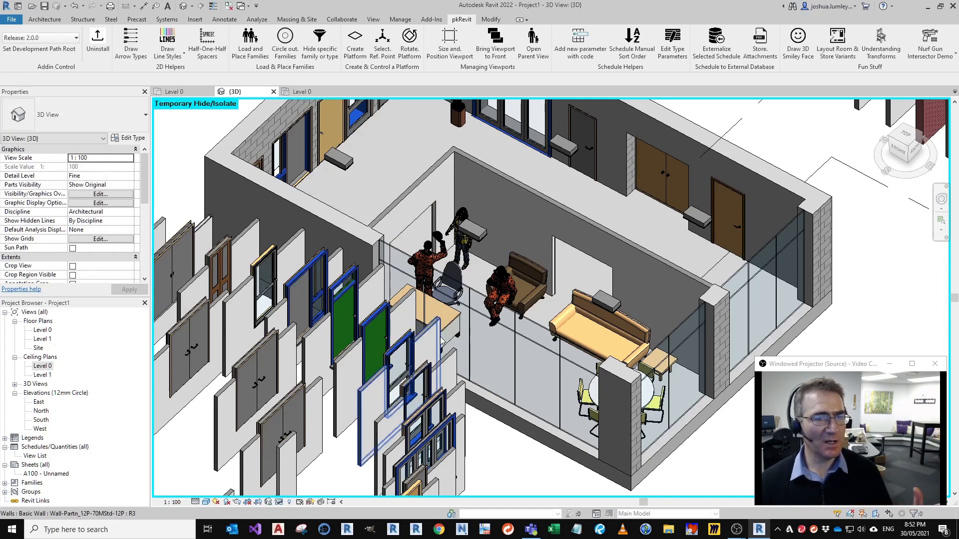
Step: Hide all sizes of the Int Double-Flush (NZ) door in the 3D view by adding a hide filter for the family
{"action": "middle_click_drag", "start_coordinate": [475, 347], "coordinate": [595, 254]}
{"action": "scroll", "coordinate": [532, 313], "scroll_direction": "down", "scroll_amount": 1}
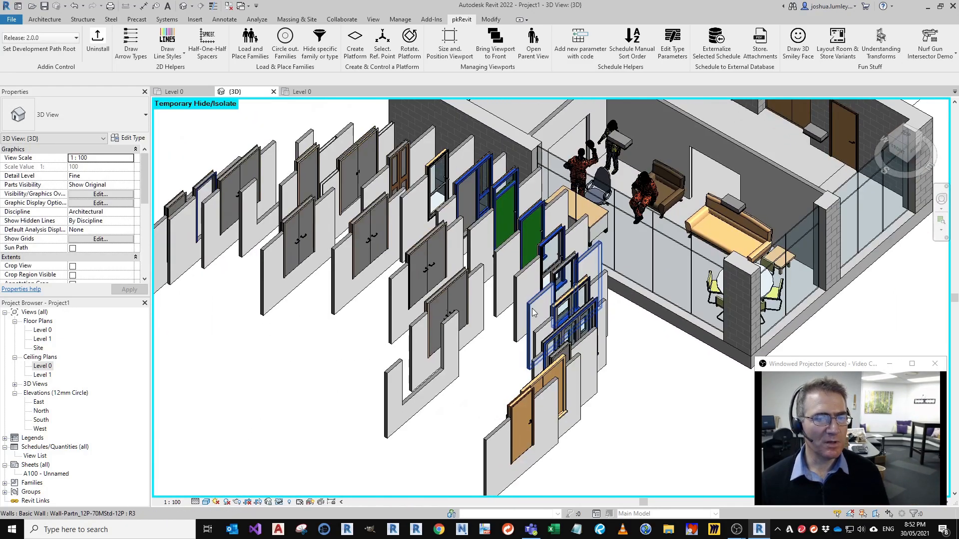
{"action": "left_click", "coordinate": [329, 51]}
{"action": "left_click", "coordinate": [376, 249]}
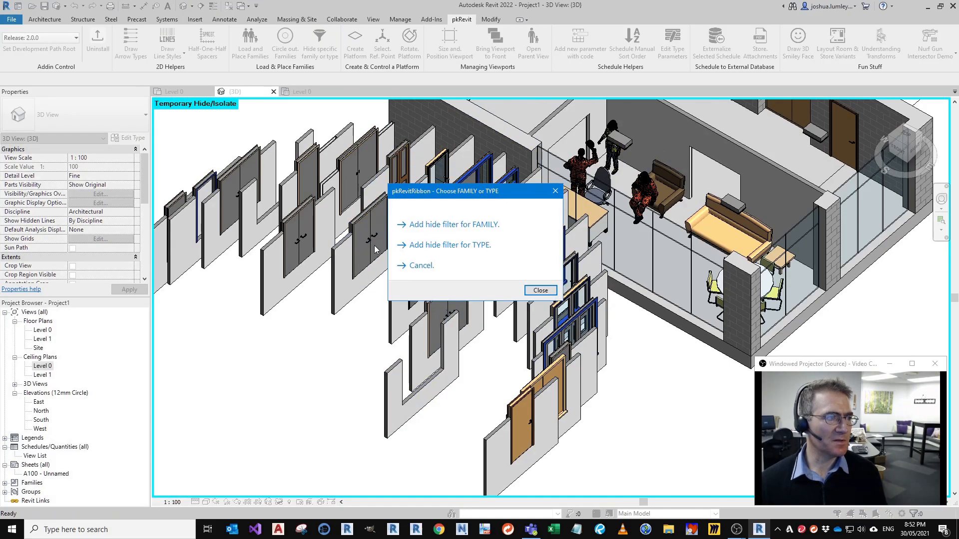
{"action": "left_click", "coordinate": [446, 245]}
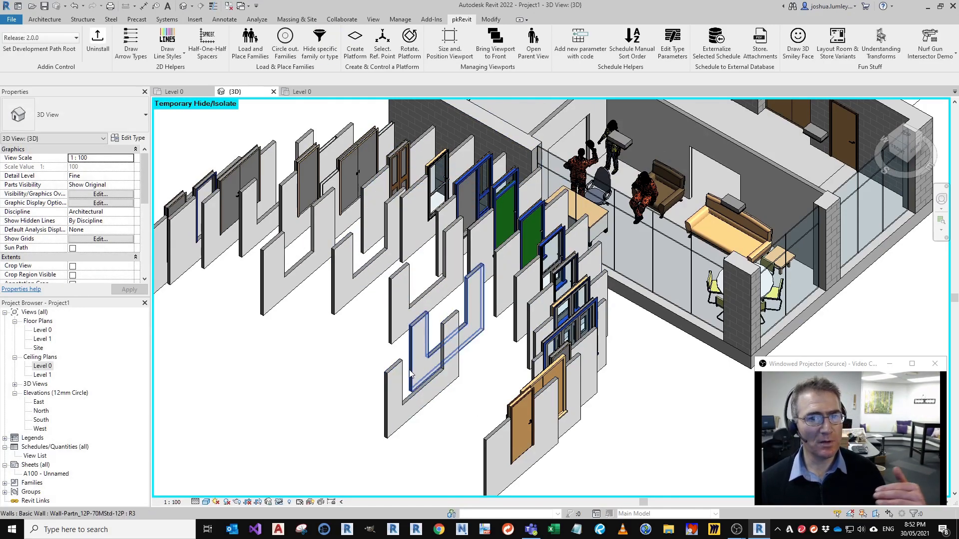
{"action": "middle_click_drag", "start_coordinate": [508, 363], "coordinate": [474, 356]}
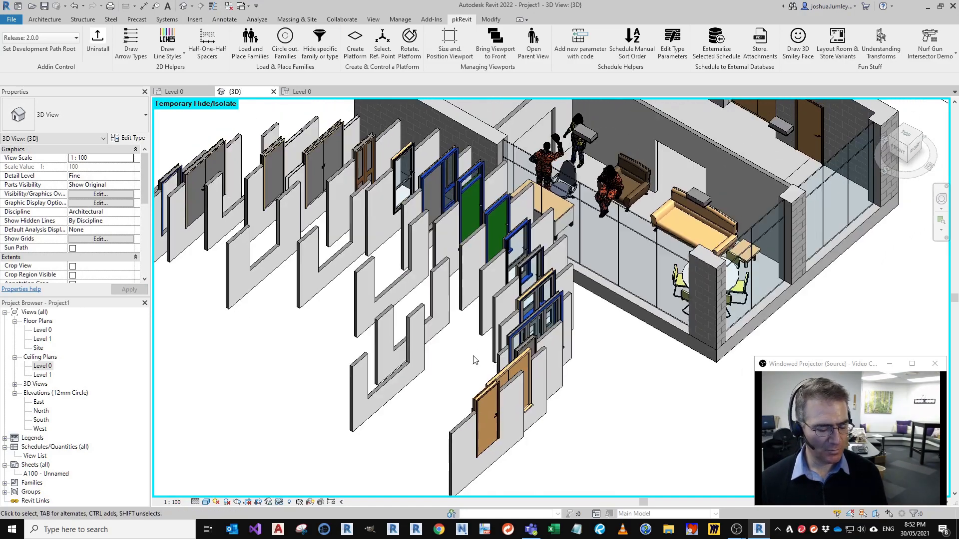
Step: Turn visibility back on for the Int Double-Flush (NZ) family filter in the 3D view's graphic overrides
{"action": "key", "text": "g"}
{"action": "left_click", "coordinate": [498, 134]}
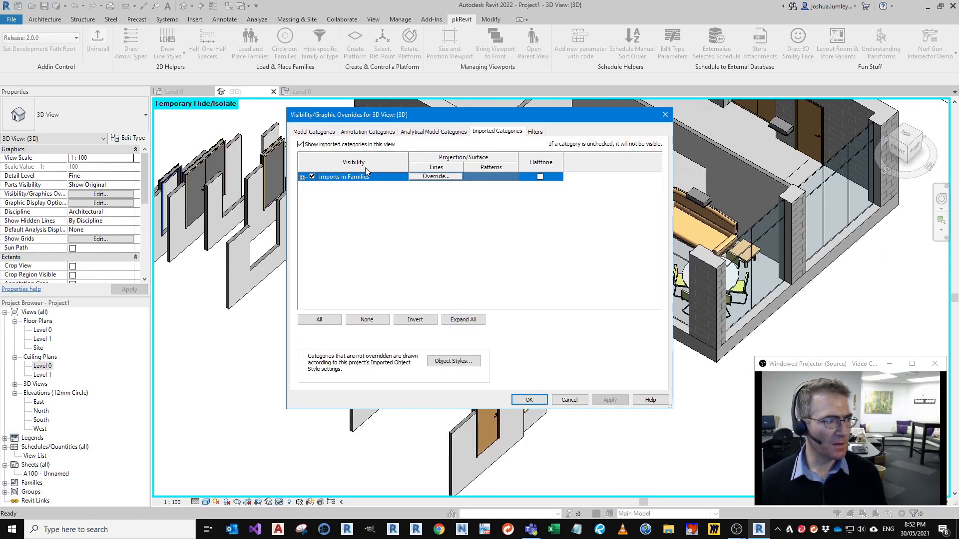
{"action": "left_click", "coordinate": [534, 132]}
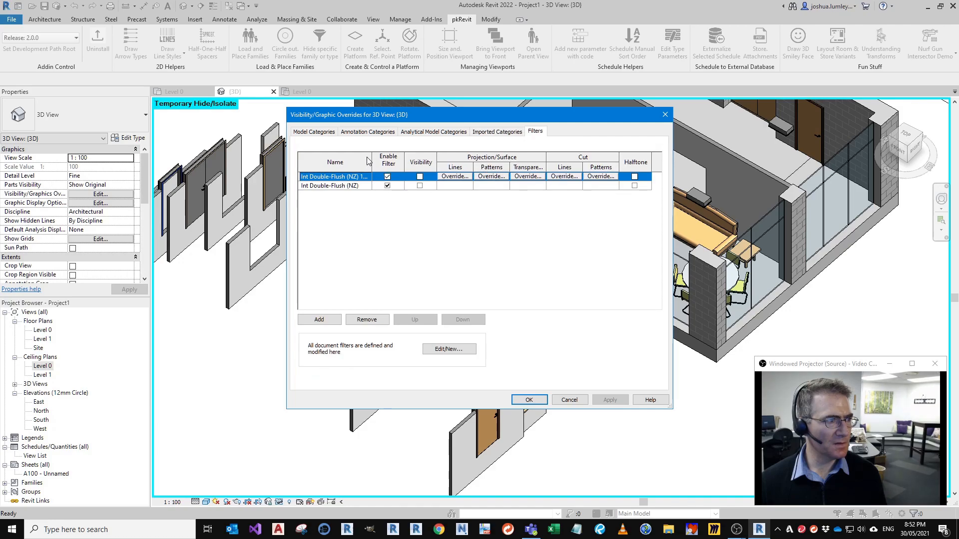
{"action": "left_click_drag", "start_coordinate": [383, 157], "coordinate": [443, 193]}
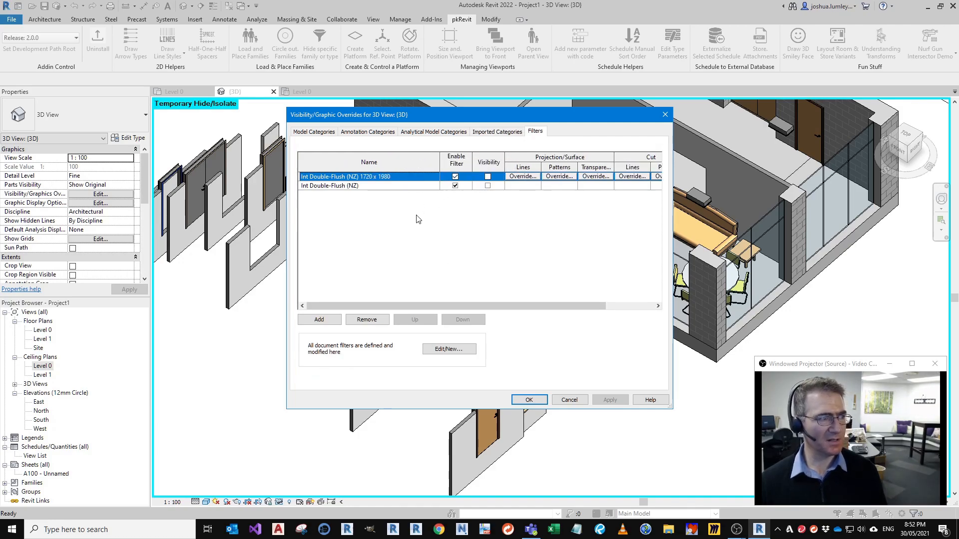
{"action": "left_click", "coordinate": [424, 187]}
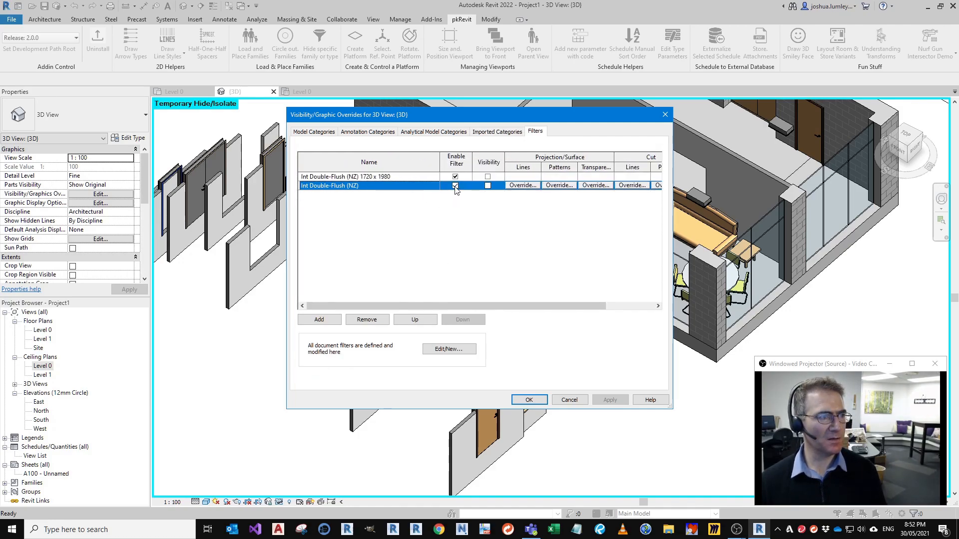
{"action": "left_click", "coordinate": [530, 401]}
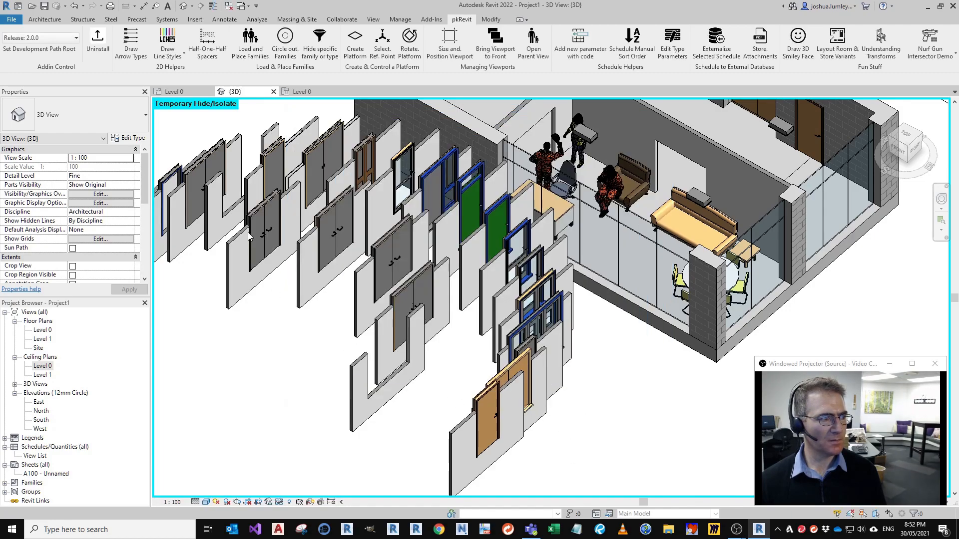
Step: Turn visibility back on for the Int Double-Flush (NZ) 1720 x 1980 type filter in the 3D view's graphic overrides
{"action": "middle_click_drag", "start_coordinate": [647, 406], "coordinate": [514, 379]}
{"action": "key", "text": "v"}
{"action": "key", "text": "g"}
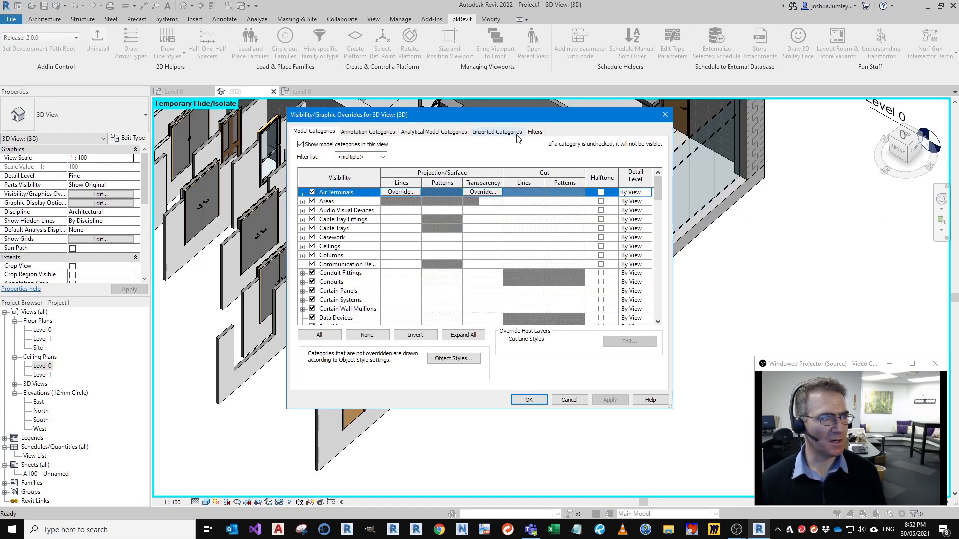
{"action": "left_click", "coordinate": [535, 131]}
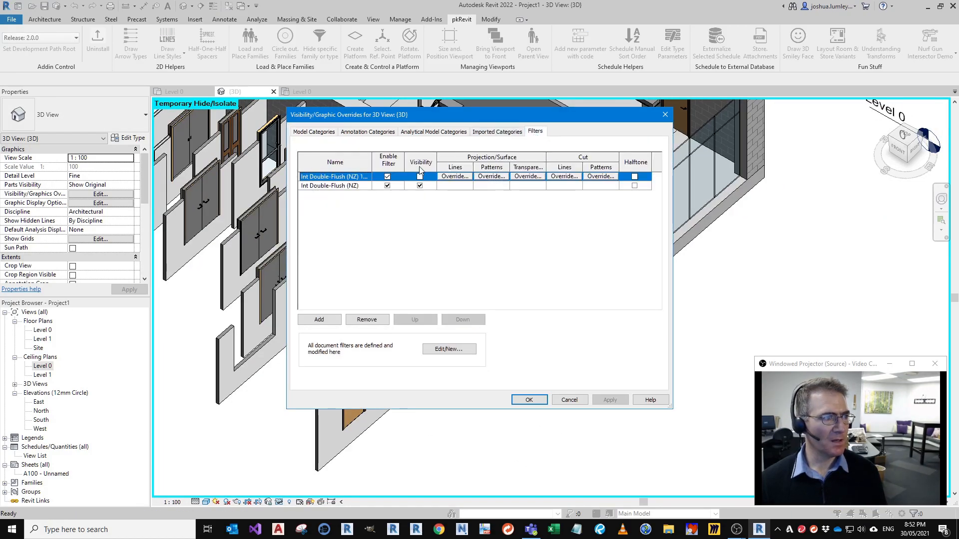
{"action": "left_click", "coordinate": [528, 400]}
{"action": "middle_click_drag", "start_coordinate": [573, 418], "coordinate": [550, 412]}
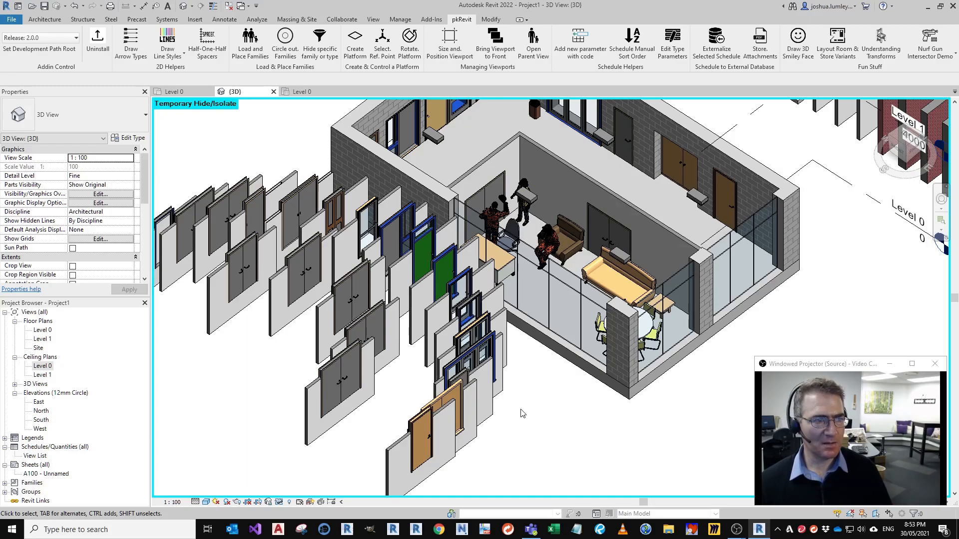
Step: Create an automatic section box around the corner light fixture and the standing figure, using element extents plus a 300 buffer
{"action": "middle_click_drag", "start_coordinate": [573, 449], "coordinate": [531, 451]}
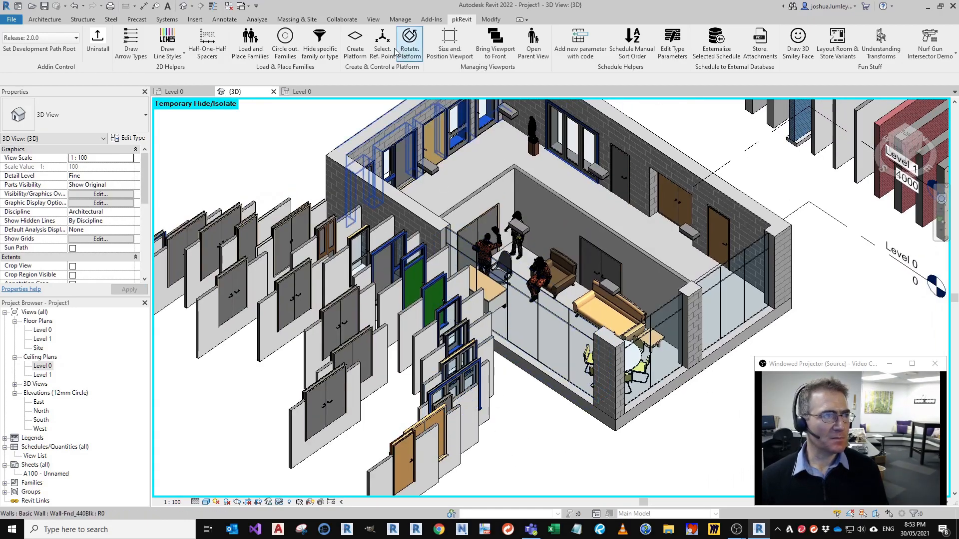
{"action": "middle_click_drag", "start_coordinate": [433, 196], "coordinate": [488, 278]}
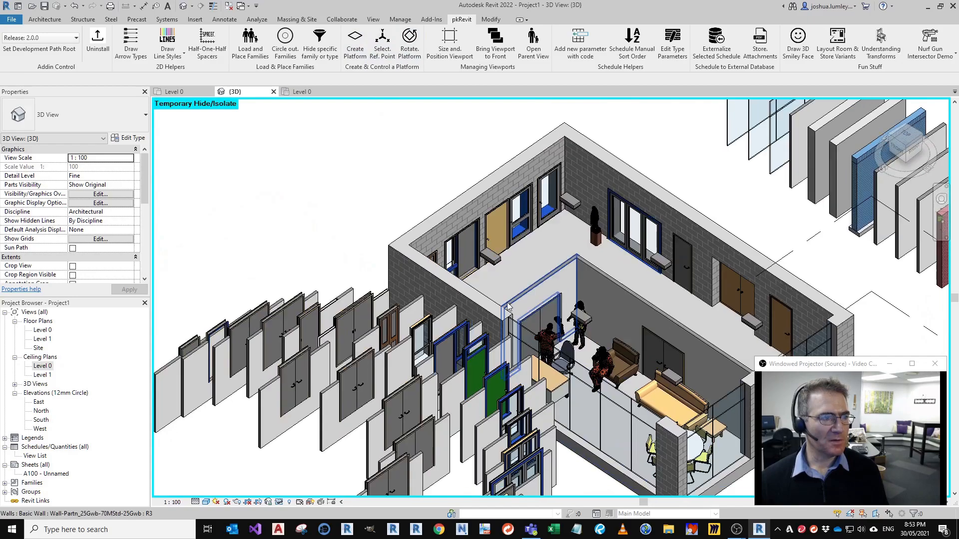
{"action": "scroll", "coordinate": [489, 269], "scroll_direction": "up", "scroll_amount": 1}
{"action": "left_click", "coordinate": [494, 252]}
{"action": "middle_click_drag", "start_coordinate": [639, 249], "coordinate": [608, 280]}
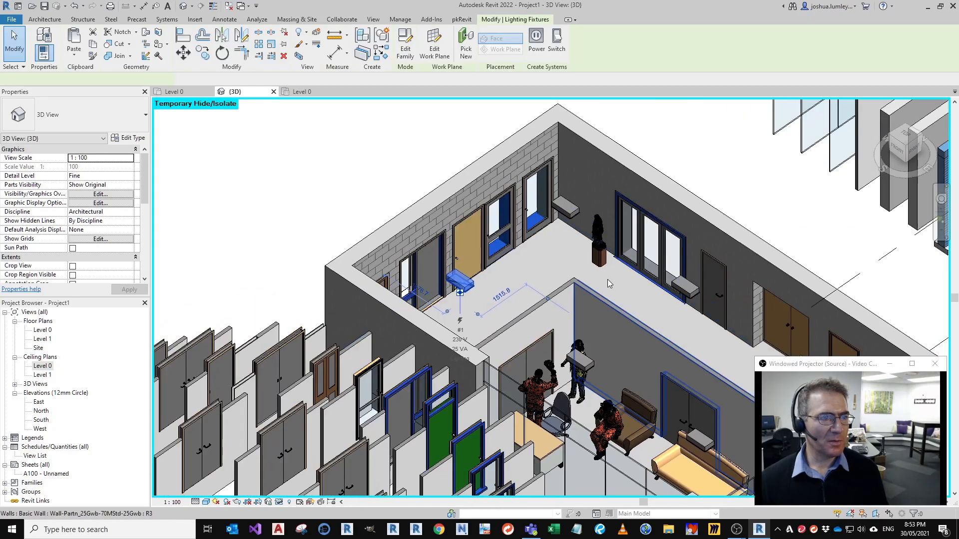
{"action": "left_click", "coordinate": [599, 245], "text": "ctrl"}
{"action": "left_click", "coordinate": [427, 22]}
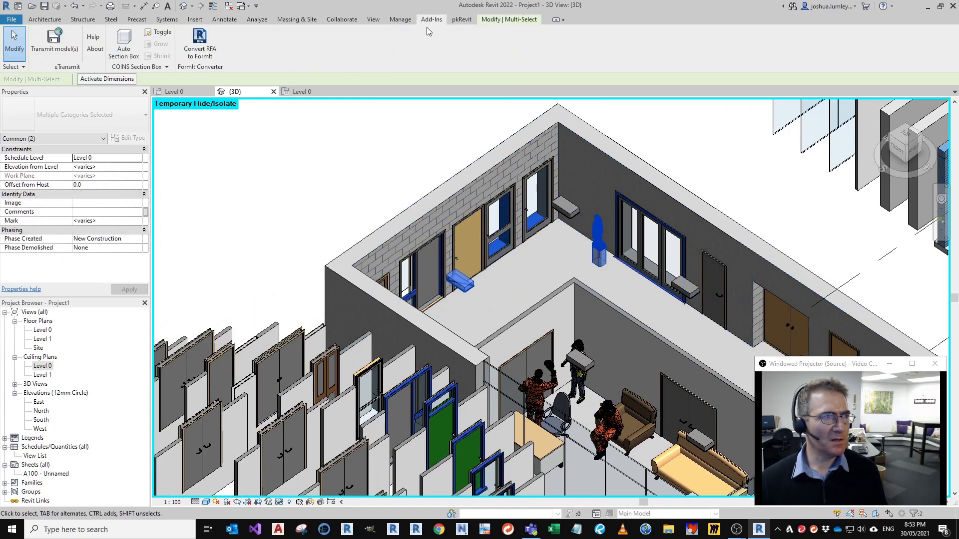
{"action": "left_click", "coordinate": [125, 46]}
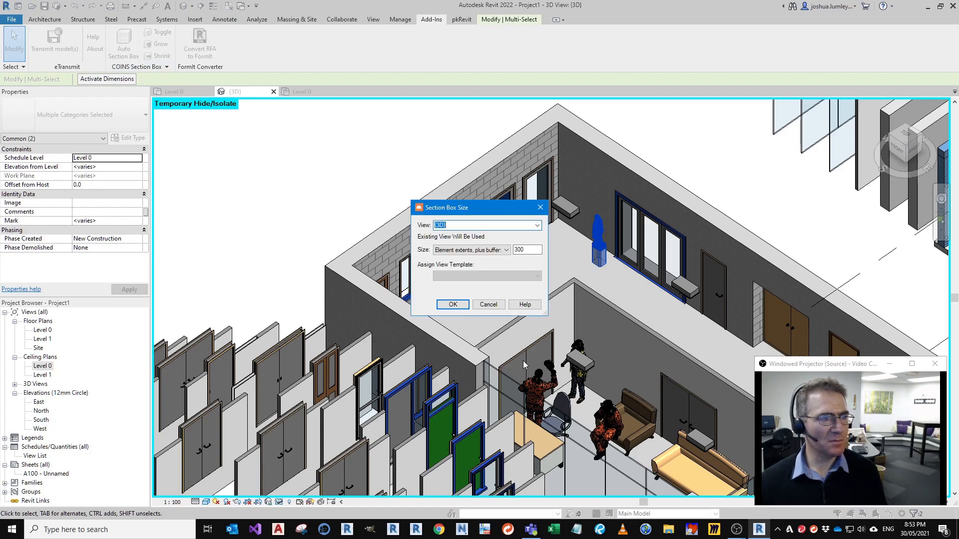
{"action": "left_click", "coordinate": [452, 305]}
Step: Reset the temporary hide/isolate in the sectioned 3D view and bring up the pkRevit tools
{"action": "middle_click_drag", "start_coordinate": [539, 349], "coordinate": [559, 266], "text": "shift"}
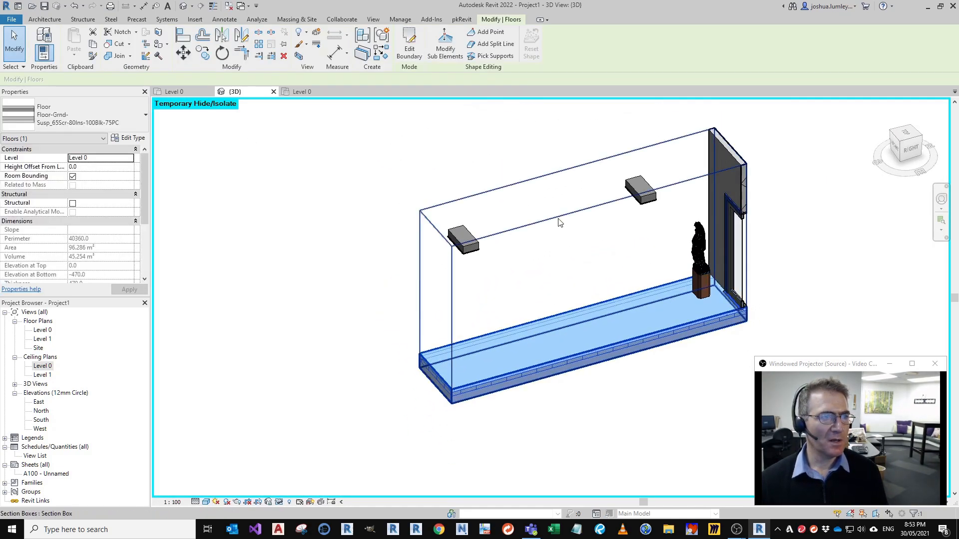
{"action": "middle_click_drag", "start_coordinate": [423, 409], "coordinate": [394, 392]}
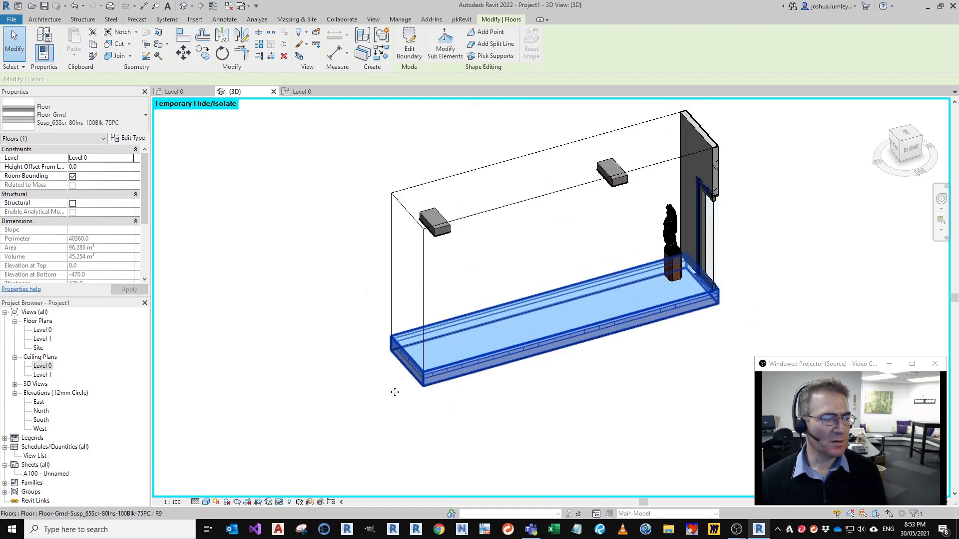
{"action": "left_click", "coordinate": [279, 501]}
{"action": "left_click", "coordinate": [310, 497]}
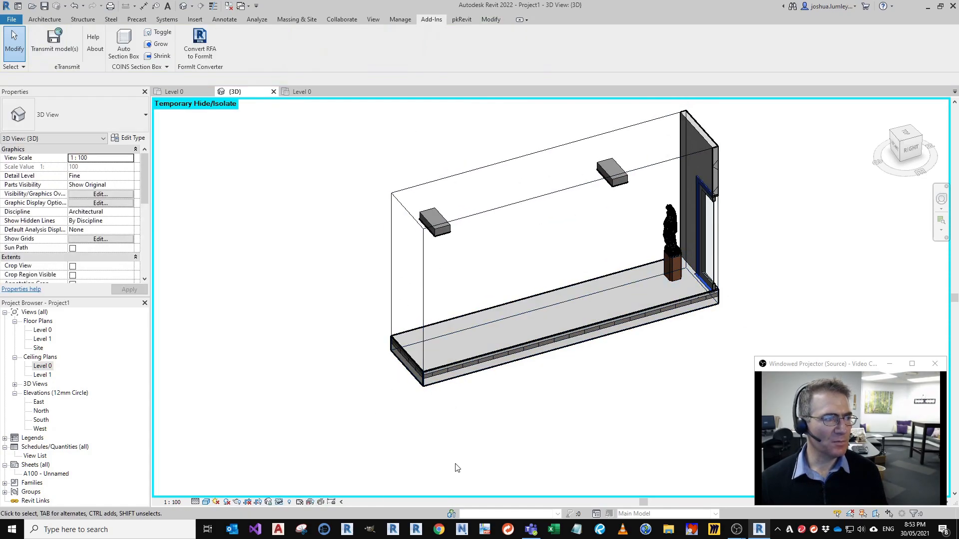
{"action": "left_click", "coordinate": [278, 502]}
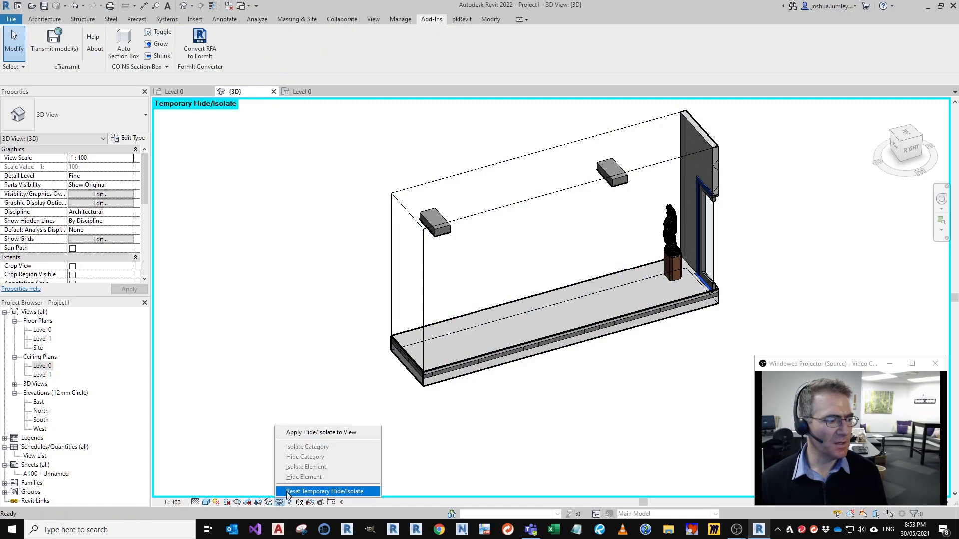
{"action": "left_click", "coordinate": [309, 492]}
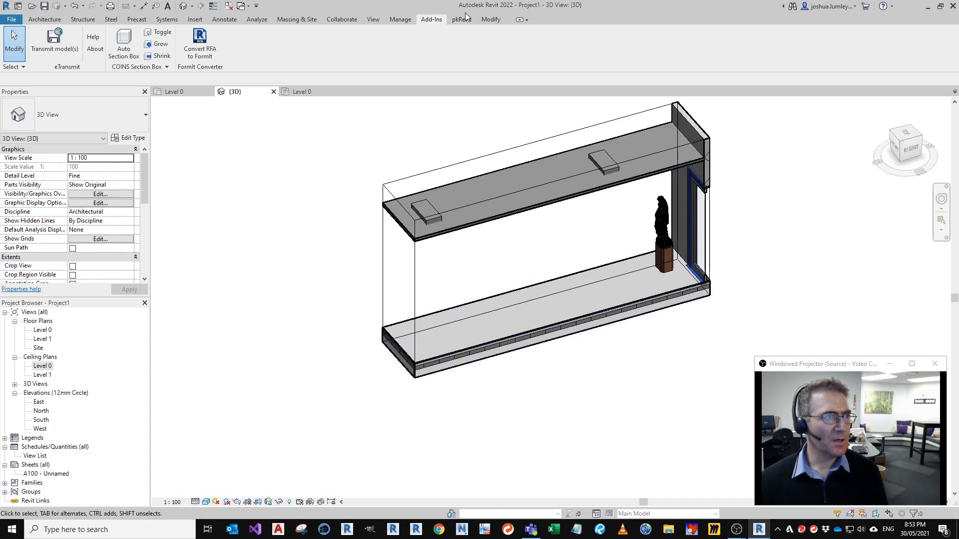
{"action": "left_click", "coordinate": [461, 19]}
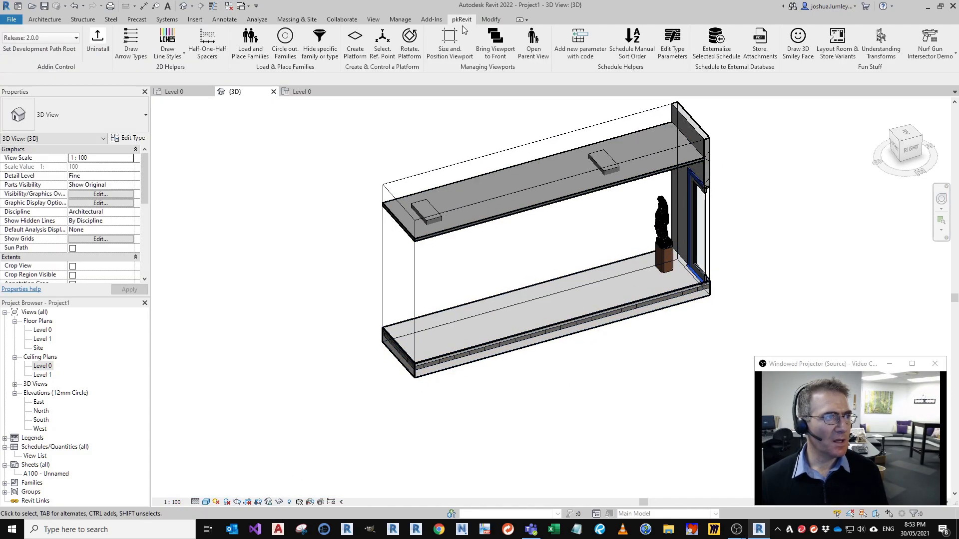
Step: Create a platform in mid-air at the middle of the sectioned 3D room and nudge it slightly into position
{"action": "left_click", "coordinate": [355, 43]}
{"action": "left_click", "coordinate": [491, 245]}
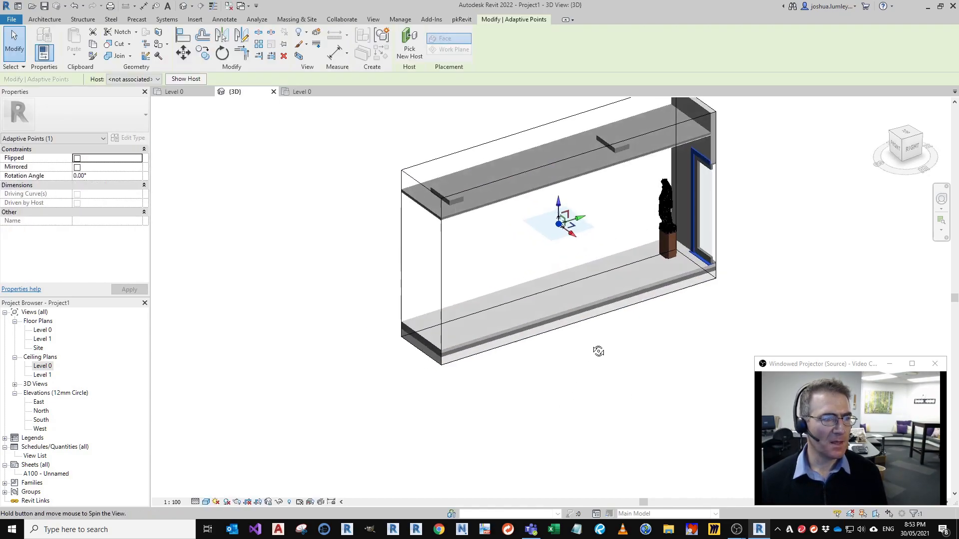
{"action": "scroll", "coordinate": [564, 220], "scroll_direction": "up", "scroll_amount": 2}
{"action": "left_click_drag", "start_coordinate": [573, 226], "coordinate": [593, 233]}
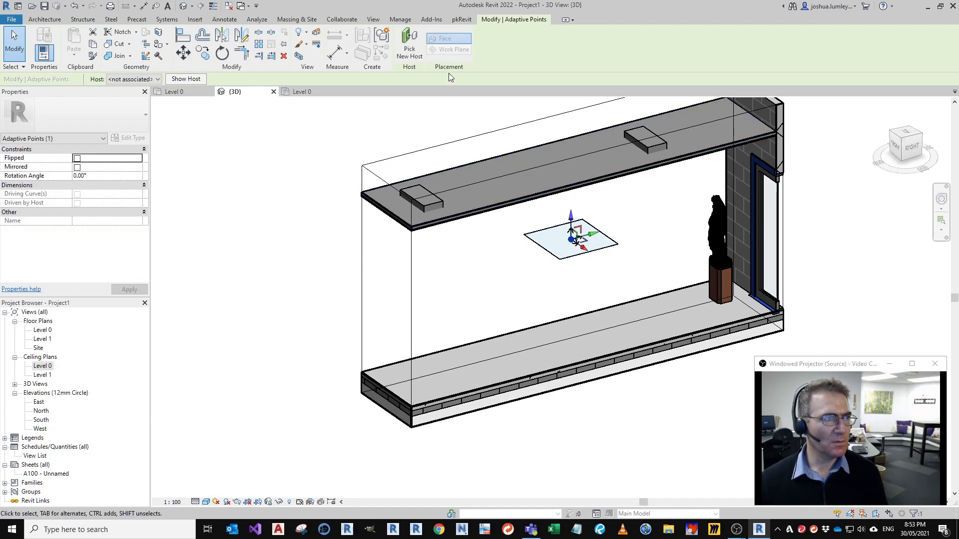
Step: Try rotating the platform about its BasisZ, BasisY and BasisX normals, and reset it to the Plan orientation
{"action": "left_click", "coordinate": [462, 20]}
{"action": "left_click", "coordinate": [414, 55]}
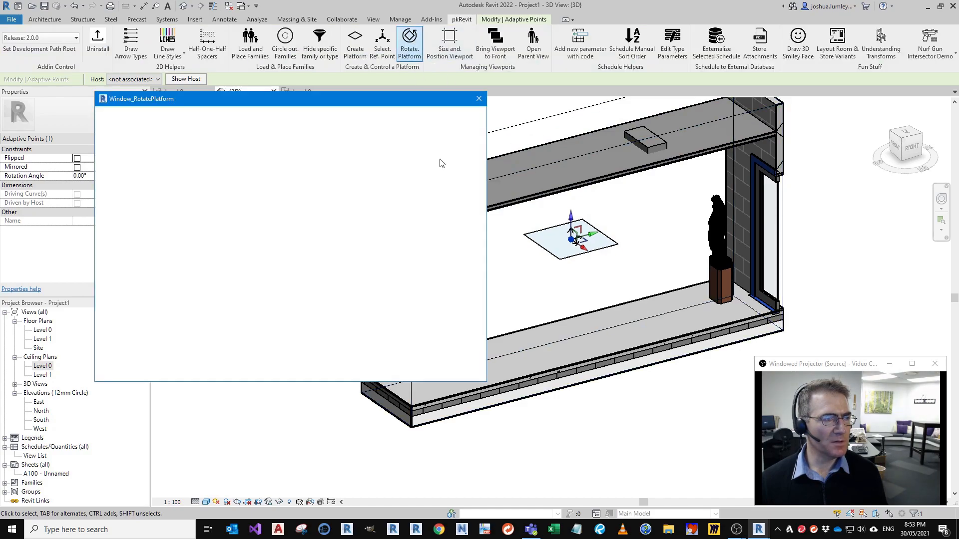
{"action": "left_click_drag", "start_coordinate": [358, 103], "coordinate": [284, 96]}
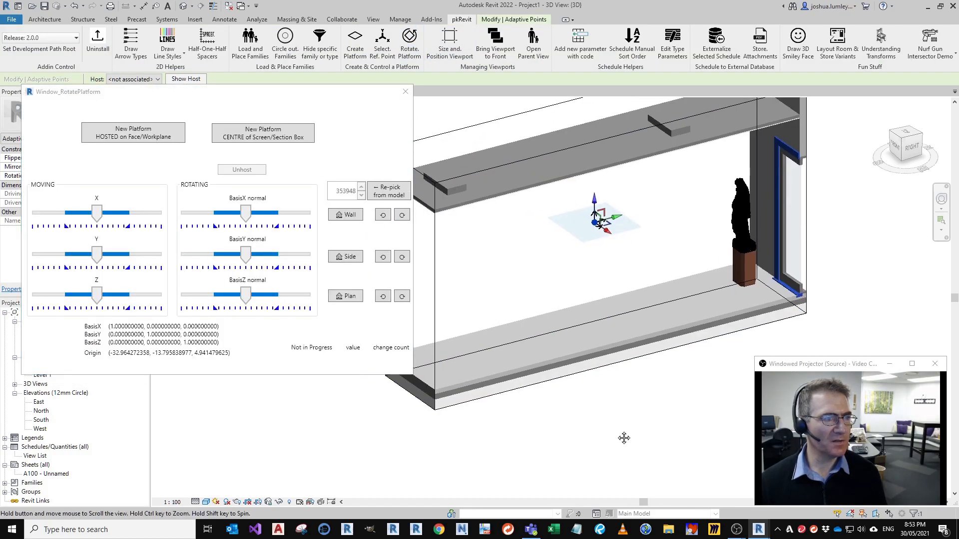
{"action": "mouse_move", "coordinate": [246, 298]}
{"action": "left_mouse_down"}
{"action": "mouse_move", "coordinate": [264, 301]}
{"action": "mouse_move", "coordinate": [249, 299]}
{"action": "left_mouse_up"}
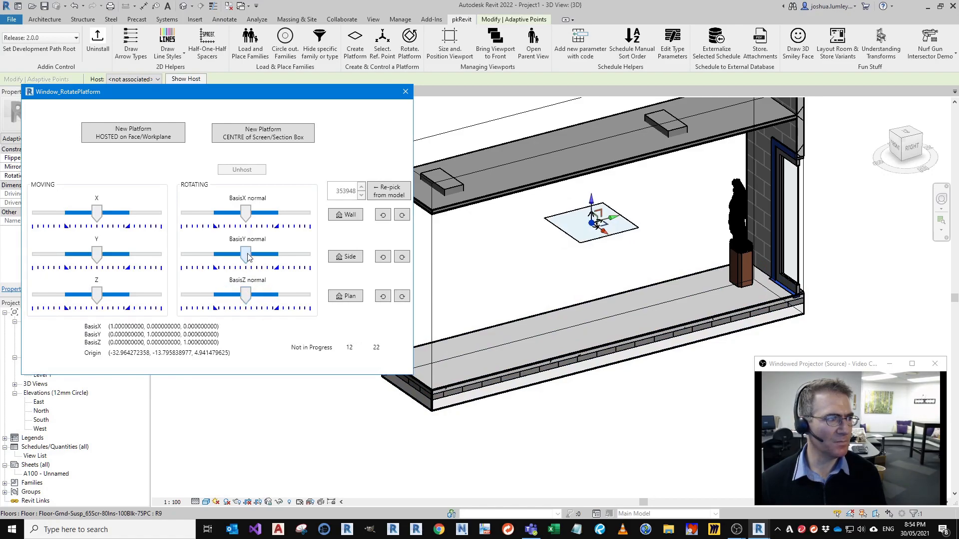
{"action": "mouse_move", "coordinate": [255, 260]}
{"action": "left_mouse_down"}
{"action": "mouse_move", "coordinate": [239, 260]}
{"action": "mouse_move", "coordinate": [246, 256]}
{"action": "left_mouse_up"}
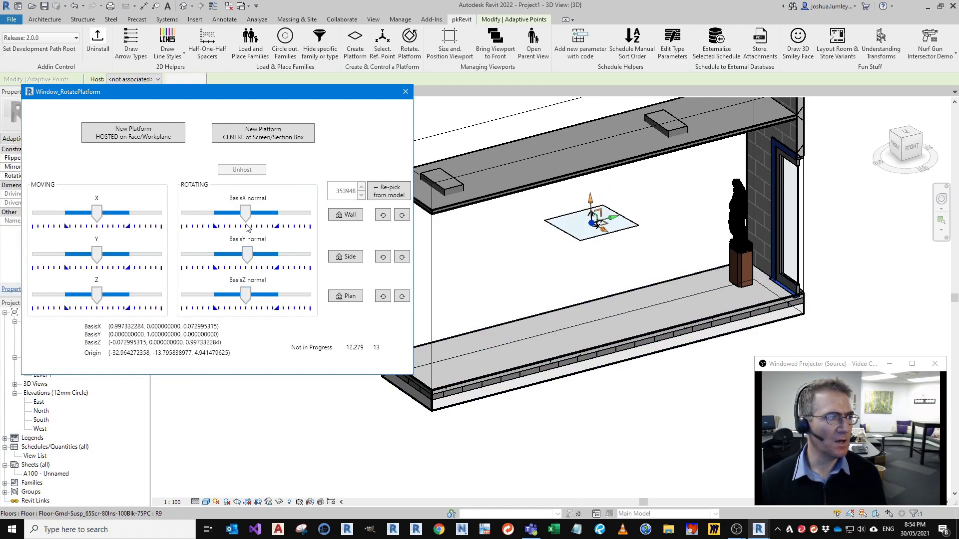
{"action": "left_click_drag", "start_coordinate": [250, 215], "coordinate": [226, 216]}
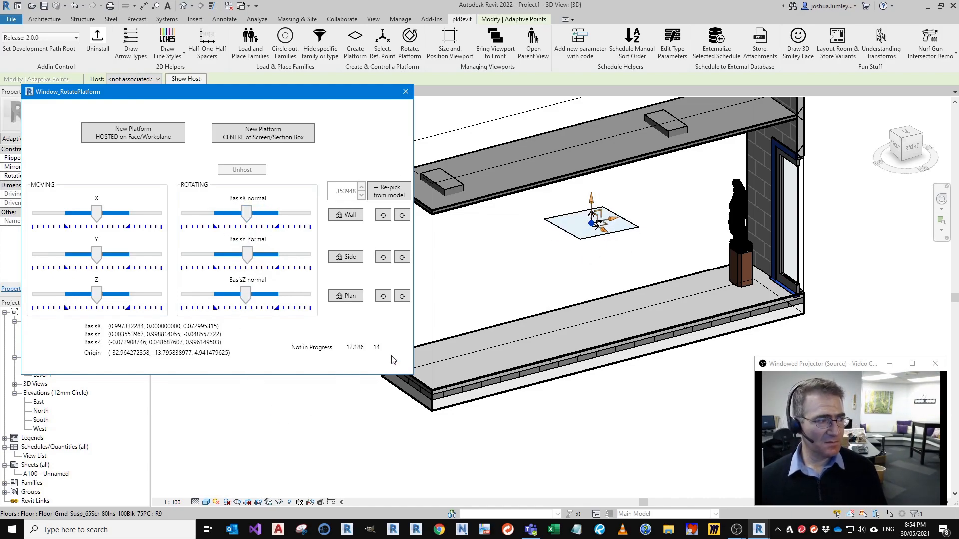
{"action": "left_click", "coordinate": [349, 300]}
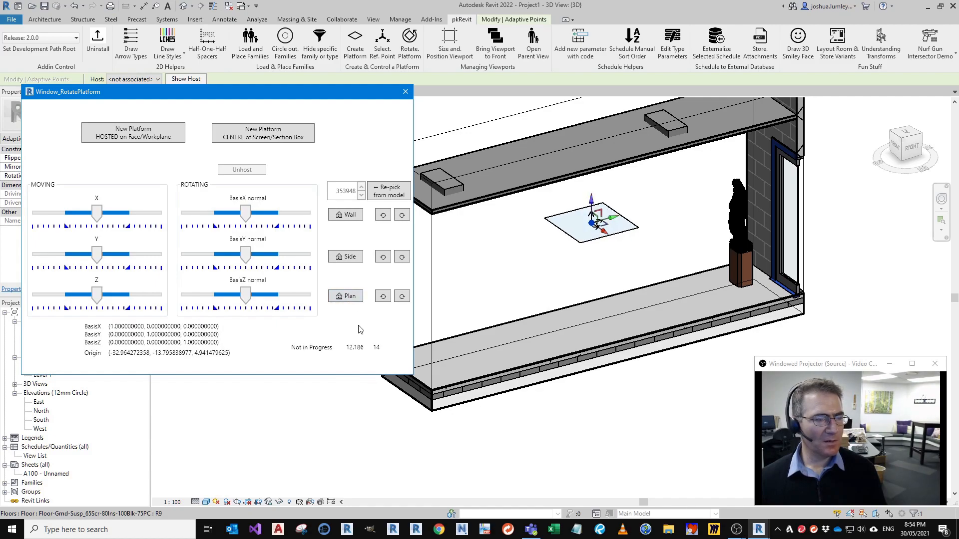
{"action": "left_click", "coordinate": [405, 92]}
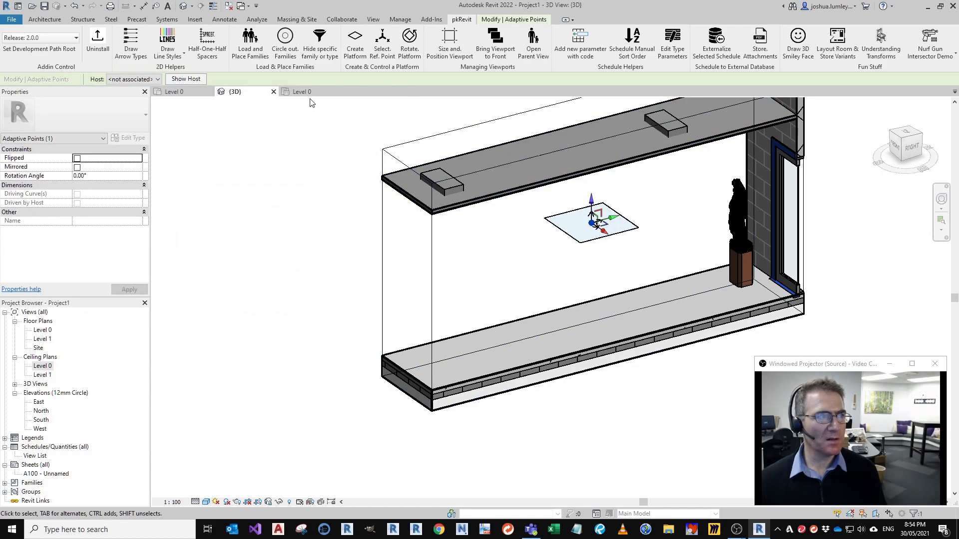
Step: Place a Recessed Downlight Face Based family on the middle of the floating platform
{"action": "left_click", "coordinate": [250, 44]}
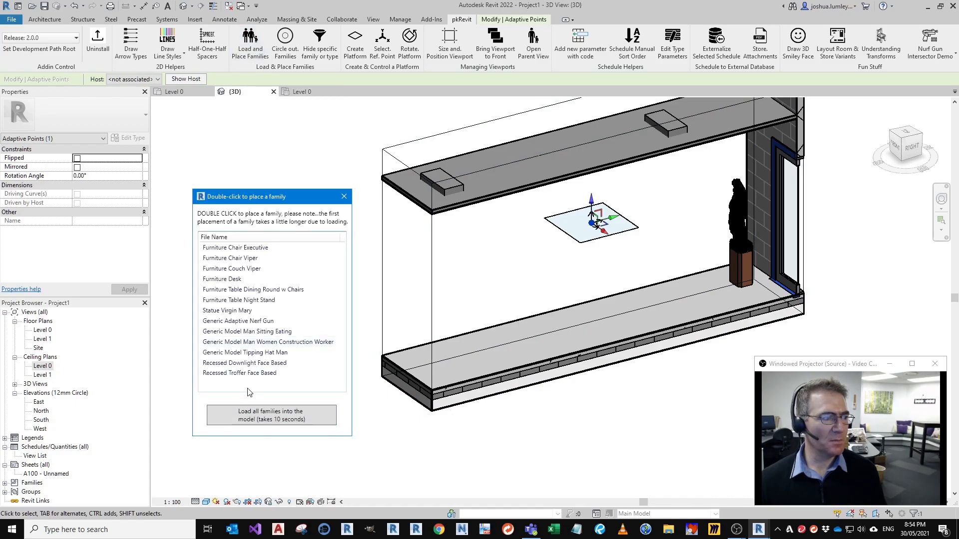
{"action": "double_click", "coordinate": [244, 363]}
{"action": "scroll", "coordinate": [589, 213], "scroll_direction": "up", "scroll_amount": 3}
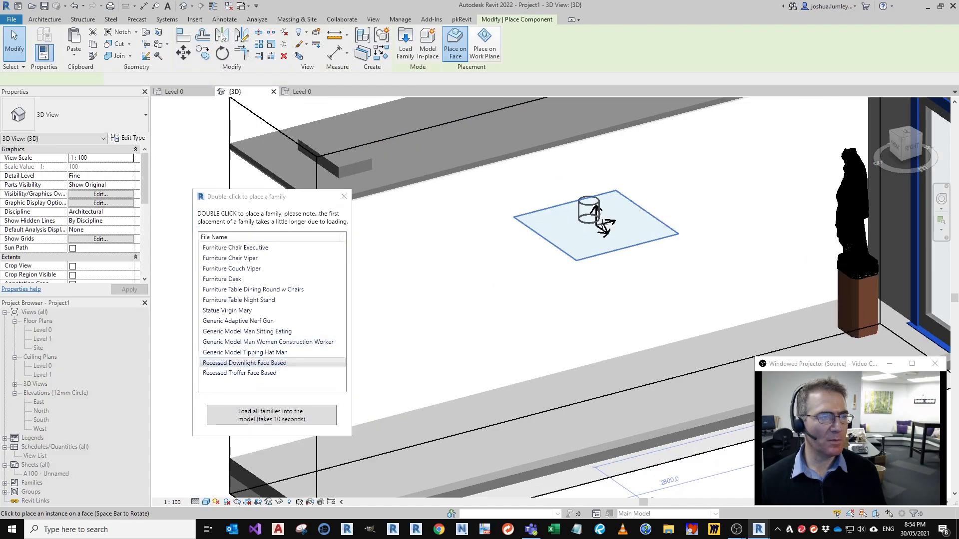
{"action": "scroll", "coordinate": [597, 213], "scroll_direction": "down", "scroll_amount": 3}
{"action": "left_click", "coordinate": [599, 220]}
{"action": "key", "text": "Escape"}
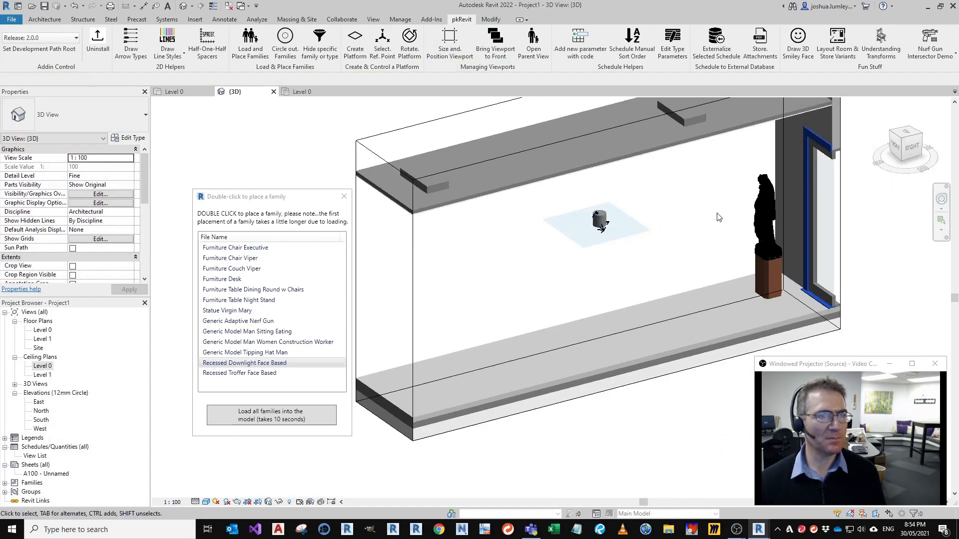
Step: Set the 3D view's model display style to Realistic and turn off Show Edges in the graphic display options
{"action": "middle_click_drag", "start_coordinate": [608, 431], "coordinate": [518, 413]}
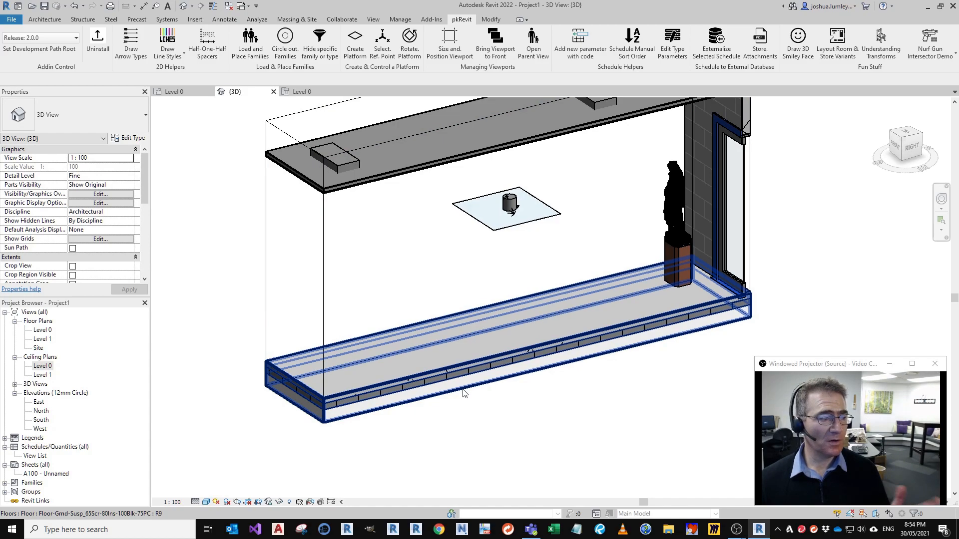
{"action": "left_click", "coordinate": [206, 502]}
{"action": "left_click", "coordinate": [245, 438]}
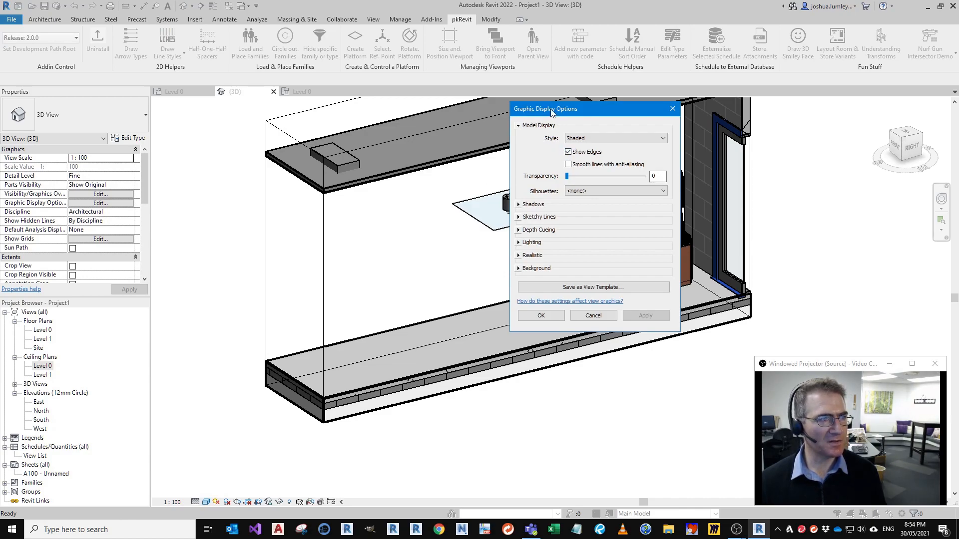
{"action": "left_click", "coordinate": [601, 138]}
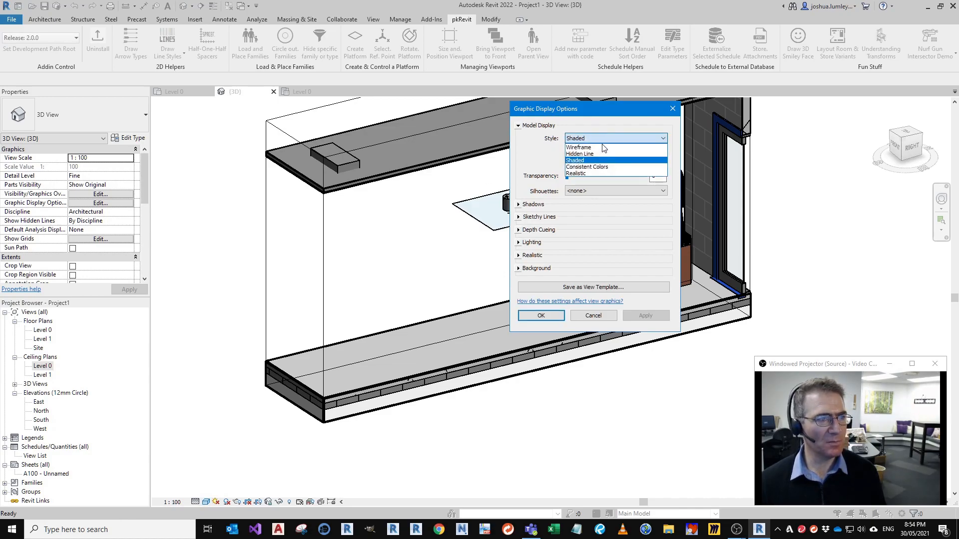
{"action": "left_click", "coordinate": [583, 173]}
{"action": "left_click", "coordinate": [568, 152]}
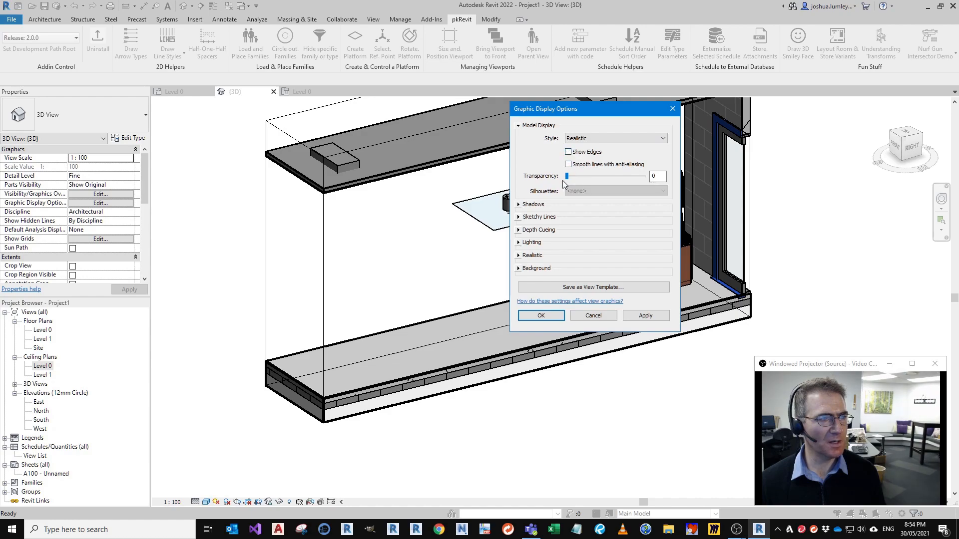
Step: Set the 3D view's lighting scheme to Interior: Artificial only and apply the graphic display options
{"action": "left_click", "coordinate": [519, 243]}
{"action": "left_click", "coordinate": [589, 254]}
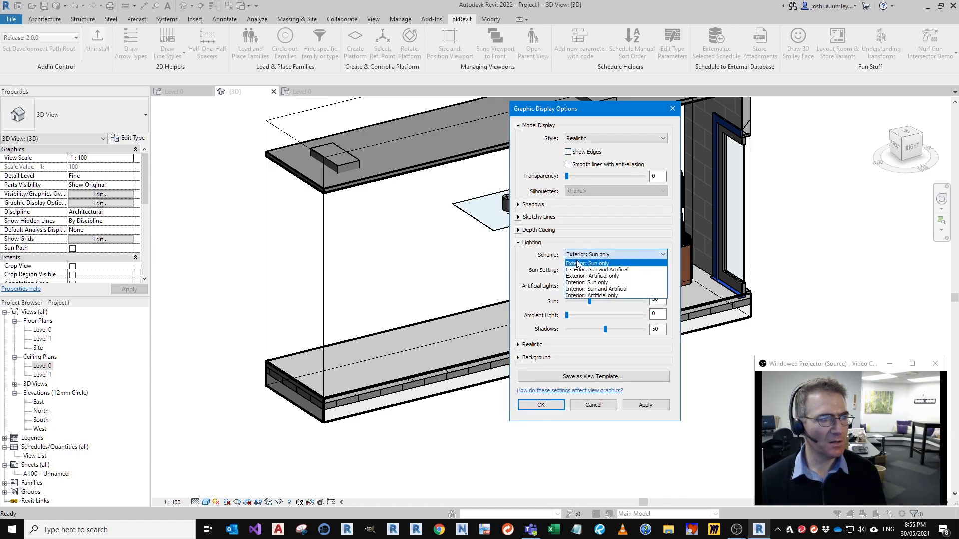
{"action": "left_click", "coordinate": [582, 296]}
{"action": "left_click", "coordinate": [519, 345]}
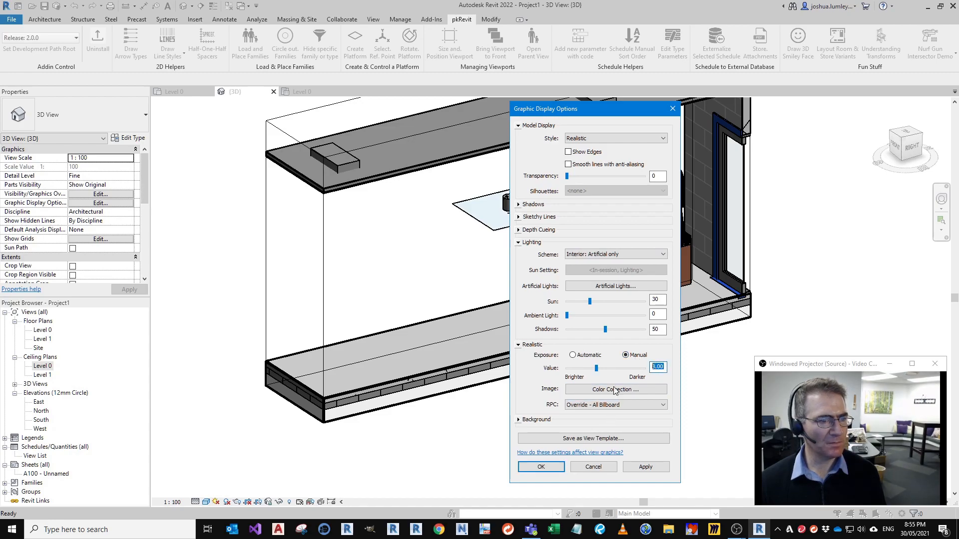
{"action": "left_click", "coordinate": [541, 468]}
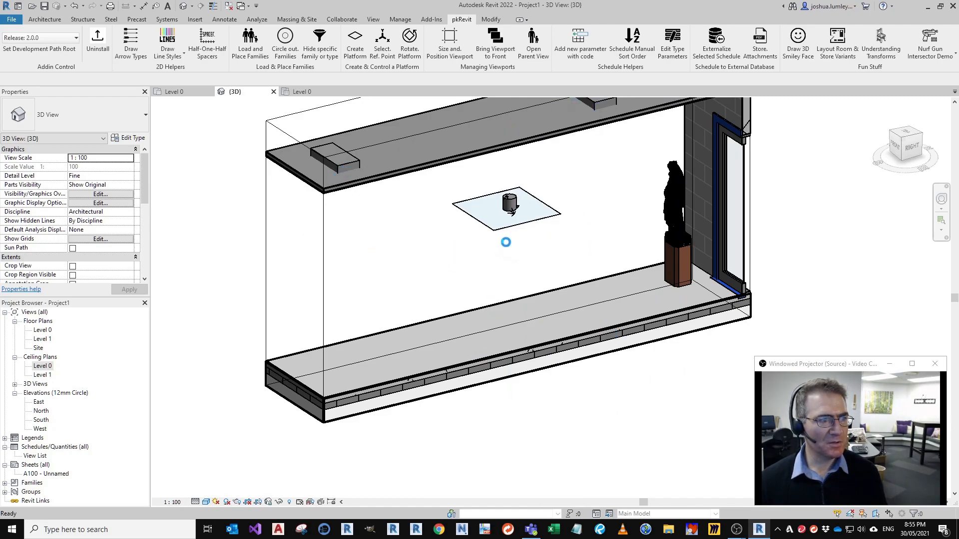
Step: Select the platform's reference point and raise the platform with its downlight up to the ceiling
{"action": "mouse_move", "coordinate": [547, 393]}
{"action": "middle_mouse_down"}
{"action": "mouse_move", "coordinate": [533, 426]}
{"action": "mouse_move", "coordinate": [537, 408]}
{"action": "middle_mouse_up"}
{"action": "middle_click_drag", "start_coordinate": [489, 441], "coordinate": [537, 435], "text": "shift"}
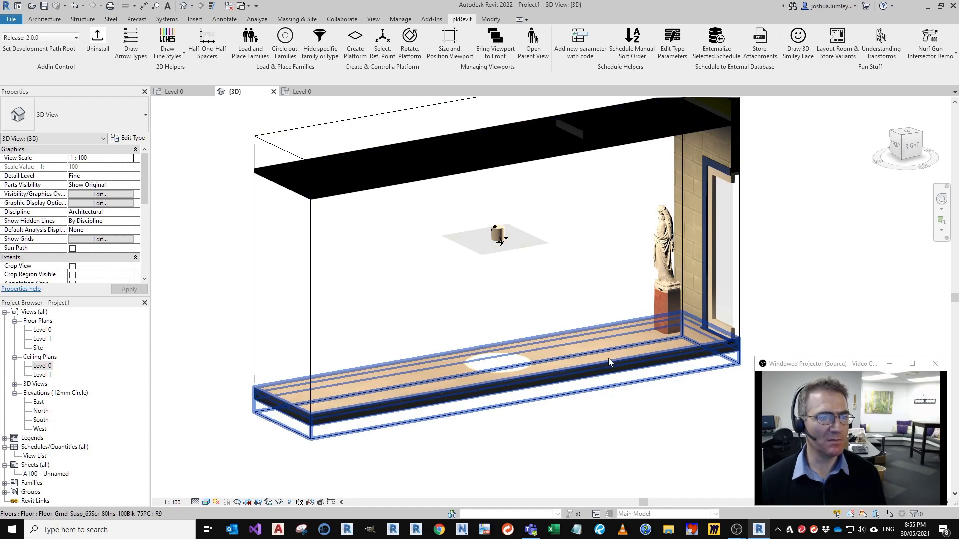
{"action": "left_click", "coordinate": [535, 248]}
{"action": "middle_click_drag", "start_coordinate": [545, 267], "coordinate": [579, 297]}
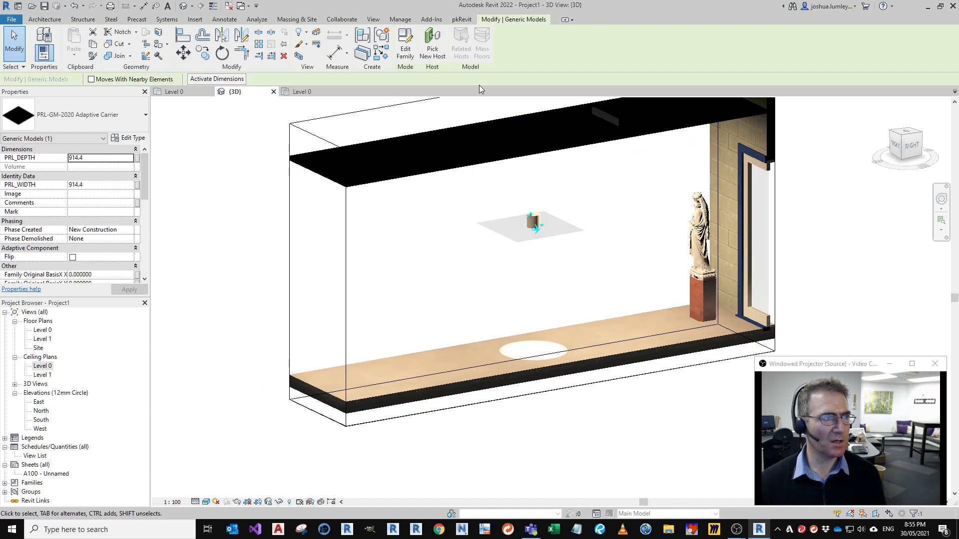
{"action": "left_click", "coordinate": [462, 19]}
{"action": "left_click", "coordinate": [382, 41]}
{"action": "middle_click_drag", "start_coordinate": [559, 219], "coordinate": [524, 210], "text": "shift"}
{"action": "left_click_drag", "start_coordinate": [529, 199], "coordinate": [517, 117]}
{"action": "middle_click_drag", "start_coordinate": [603, 235], "coordinate": [569, 201], "text": "shift"}
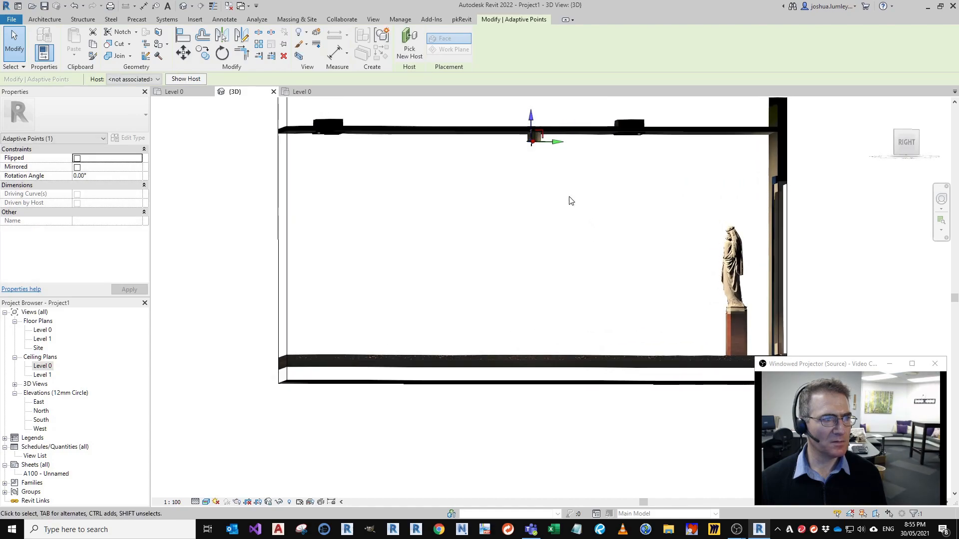
Step: Move the platform's reference point horizontally along the ceiling so its downlight sits closer to the statue
{"action": "left_click_drag", "start_coordinate": [547, 141], "coordinate": [573, 151]}
{"action": "left_click_drag", "start_coordinate": [663, 180], "coordinate": [680, 186]}
{"action": "middle_click_drag", "start_coordinate": [652, 213], "coordinate": [682, 280]}
{"action": "left_click_drag", "start_coordinate": [514, 153], "coordinate": [509, 152]}
{"action": "middle_click_drag", "start_coordinate": [639, 308], "coordinate": [565, 289]}
{"action": "middle_click_drag", "start_coordinate": [566, 288], "coordinate": [620, 281], "text": "shift"}
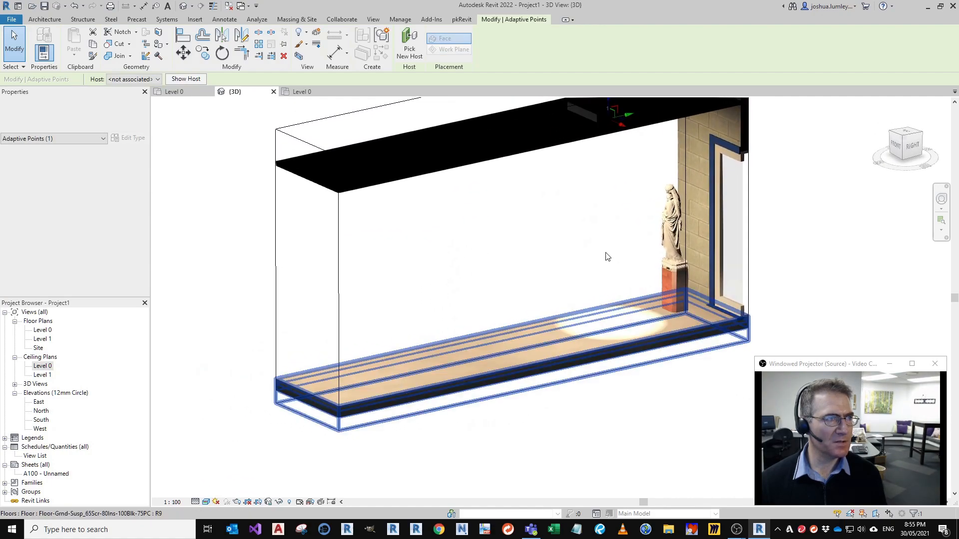
Step: Rotate the platform about its BasisX normal with Rotate Platform to aim the downlight at the statue
{"action": "left_click", "coordinate": [469, 19]}
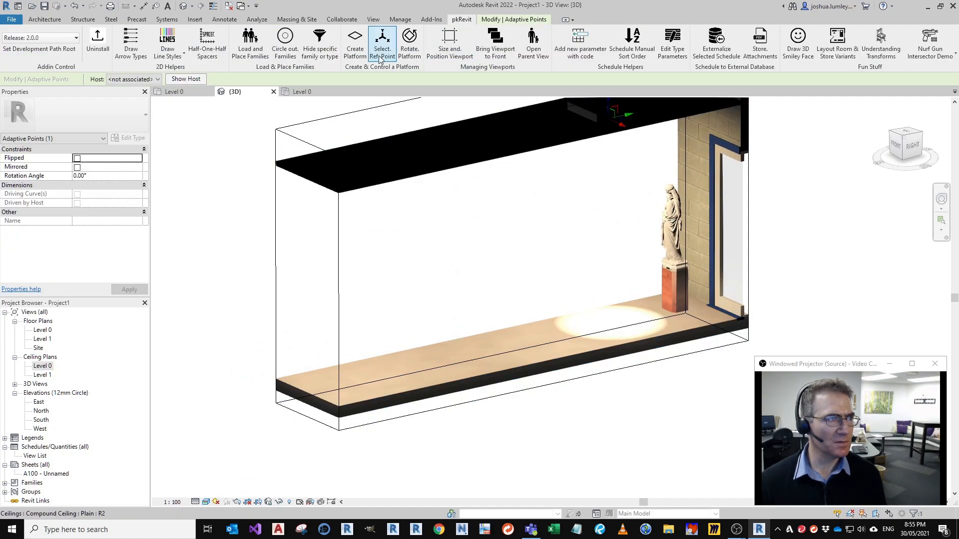
{"action": "left_click", "coordinate": [410, 39]}
{"action": "mouse_move", "coordinate": [590, 316]}
{"action": "middle_mouse_down"}
{"action": "mouse_move", "coordinate": [601, 331]}
{"action": "mouse_move", "coordinate": [591, 321]}
{"action": "middle_mouse_up"}
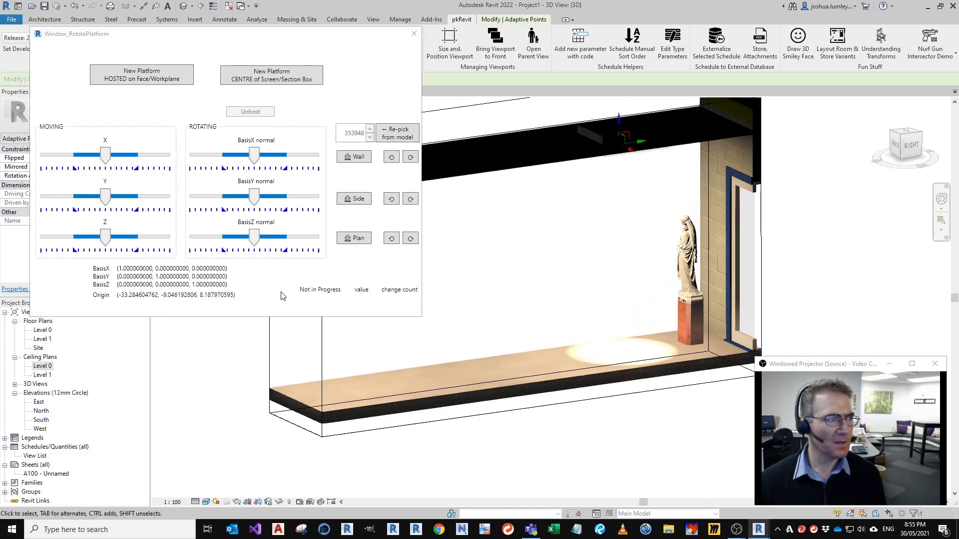
{"action": "left_click_drag", "start_coordinate": [256, 155], "coordinate": [245, 154]}
{"action": "left_click", "coordinate": [522, 398]}
{"action": "middle_click_drag", "start_coordinate": [523, 398], "coordinate": [534, 369]}
{"action": "left_click", "coordinate": [578, 406]}
{"action": "middle_click_drag", "start_coordinate": [563, 425], "coordinate": [558, 438]}
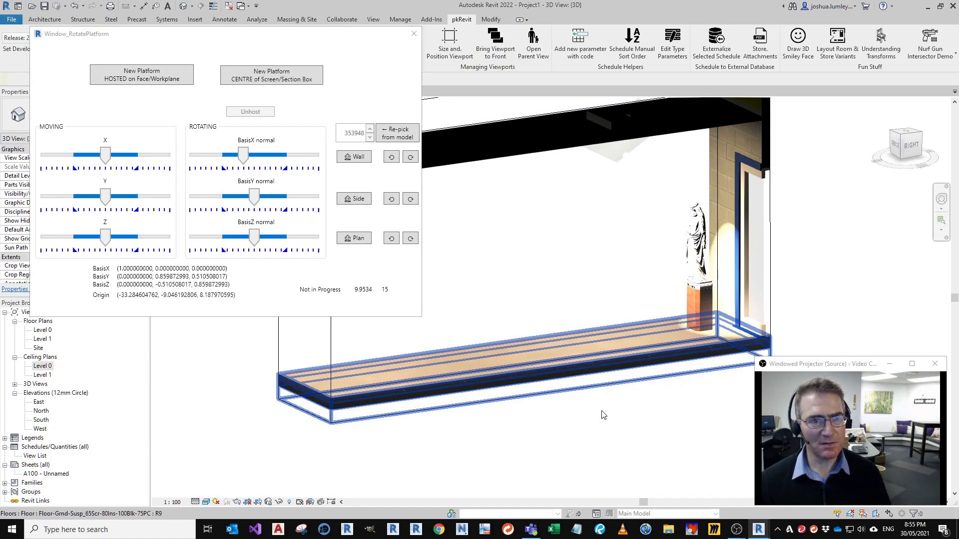
{"action": "mouse_move", "coordinate": [606, 437]}
{"action": "middle_mouse_down"}
{"action": "mouse_move", "coordinate": [606, 456]}
{"action": "mouse_move", "coordinate": [584, 440]}
{"action": "mouse_move", "coordinate": [613, 426]}
{"action": "middle_mouse_up"}
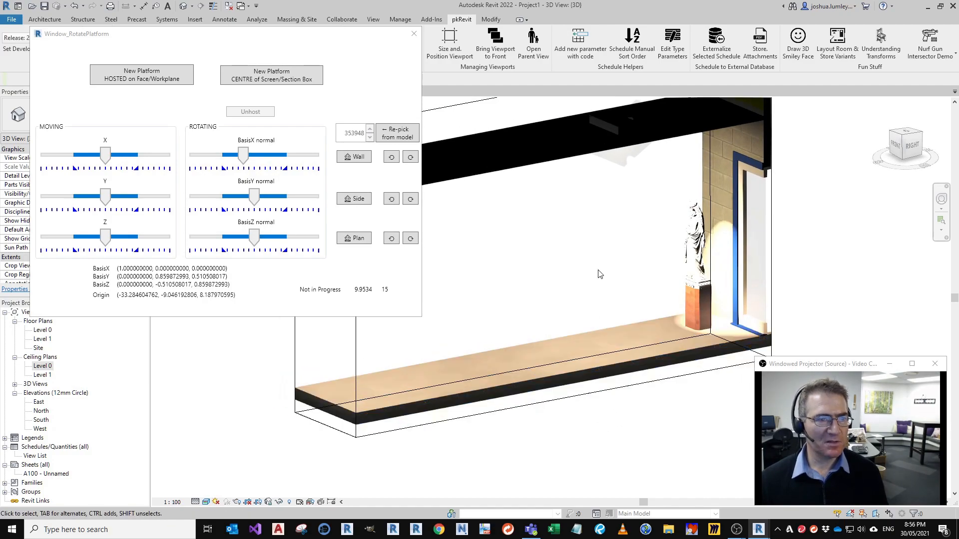
{"action": "middle_click_drag", "start_coordinate": [602, 313], "coordinate": [581, 334]}
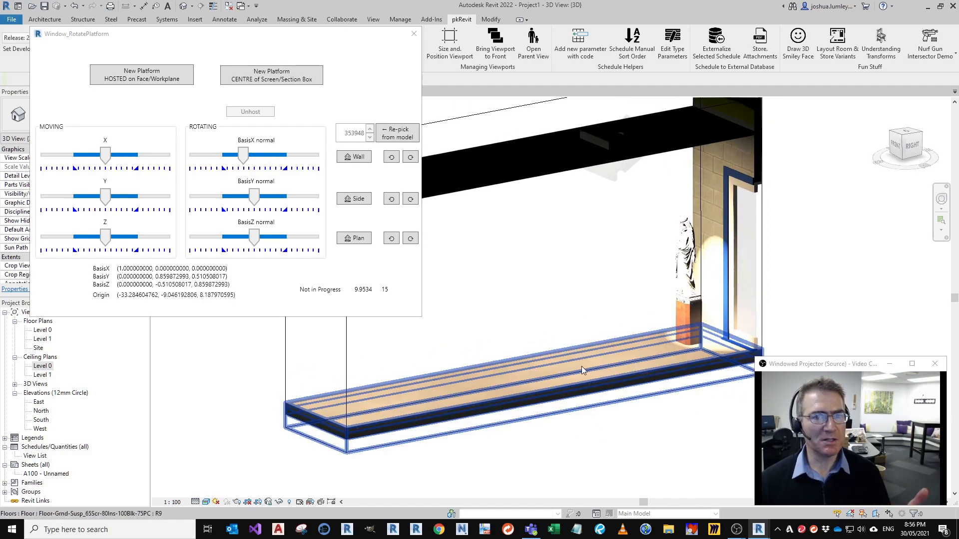
{"action": "left_click", "coordinate": [414, 35]}
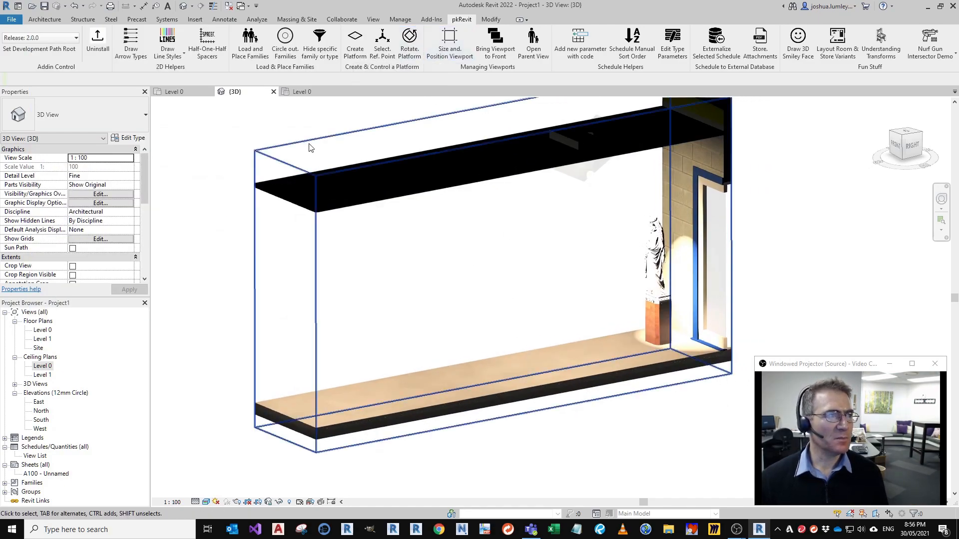
Step: Leave the 3D view and open the Level 0 floor plan, showing the building and the circles of doors
{"action": "left_click", "coordinate": [302, 92]}
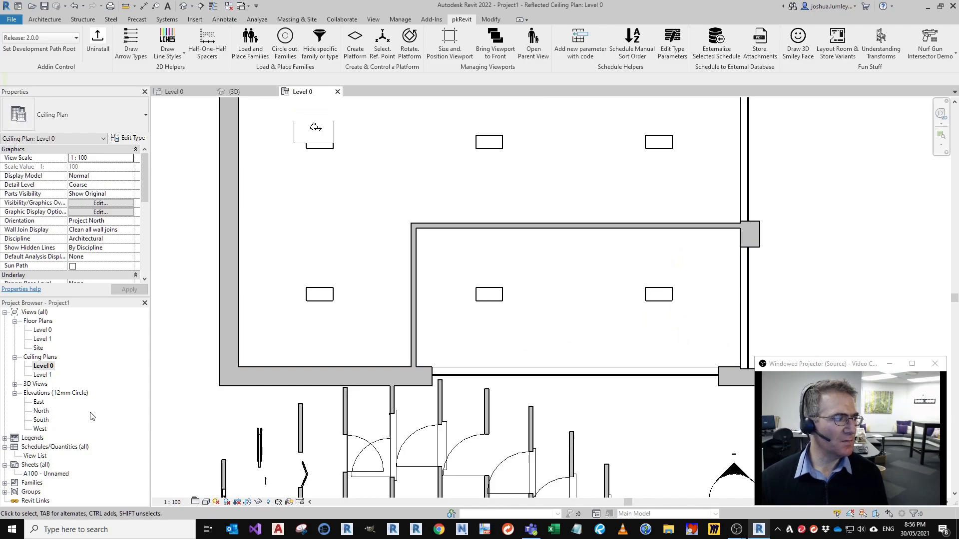
{"action": "right_click", "coordinate": [42, 331]}
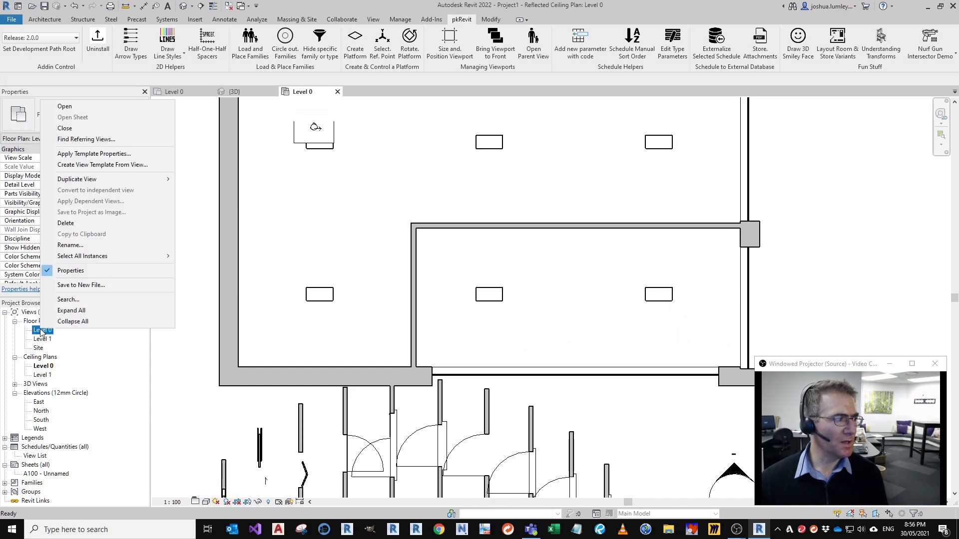
{"action": "left_click", "coordinate": [101, 106]}
{"action": "scroll", "coordinate": [446, 276], "scroll_direction": "down", "scroll_amount": 4}
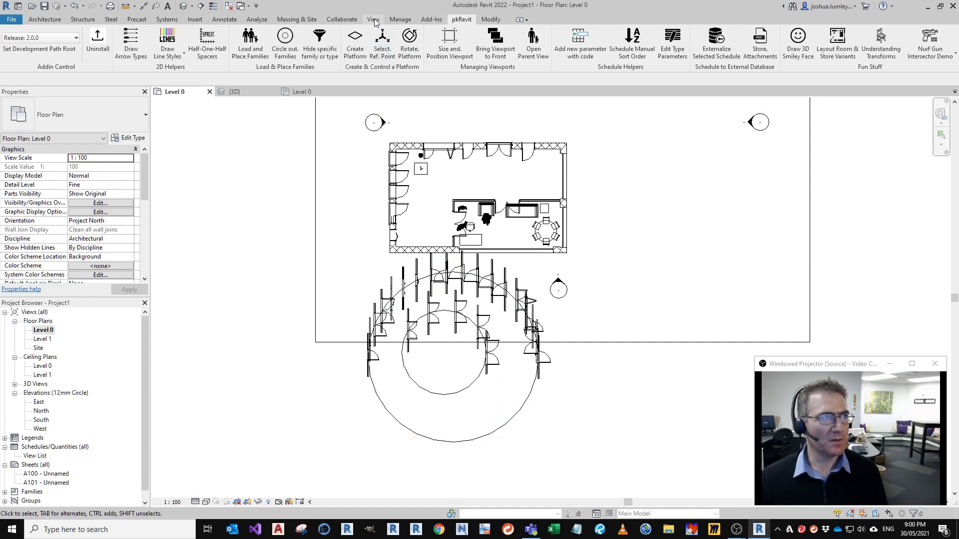
Step: Create a new sheet with a title block for the project
{"action": "left_click", "coordinate": [374, 19]}
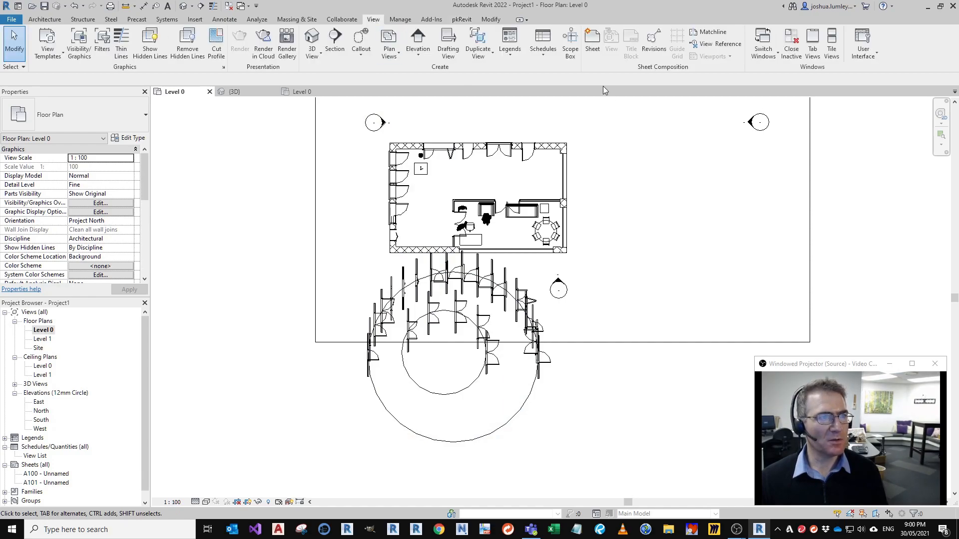
{"action": "left_click", "coordinate": [592, 45]}
{"action": "left_click", "coordinate": [505, 377]}
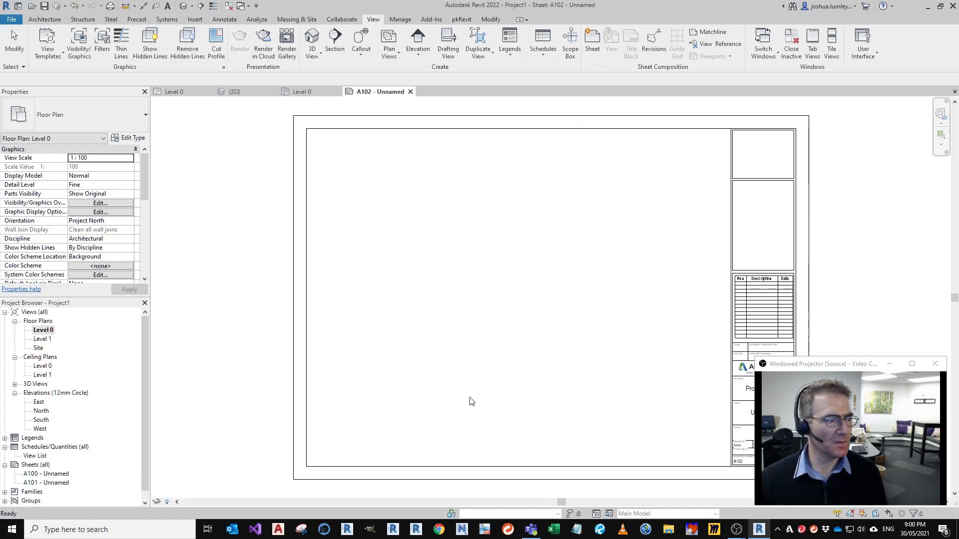
Step: Duplicate the Level 0 floor plan as a dependent view
{"action": "right_click", "coordinate": [43, 331]}
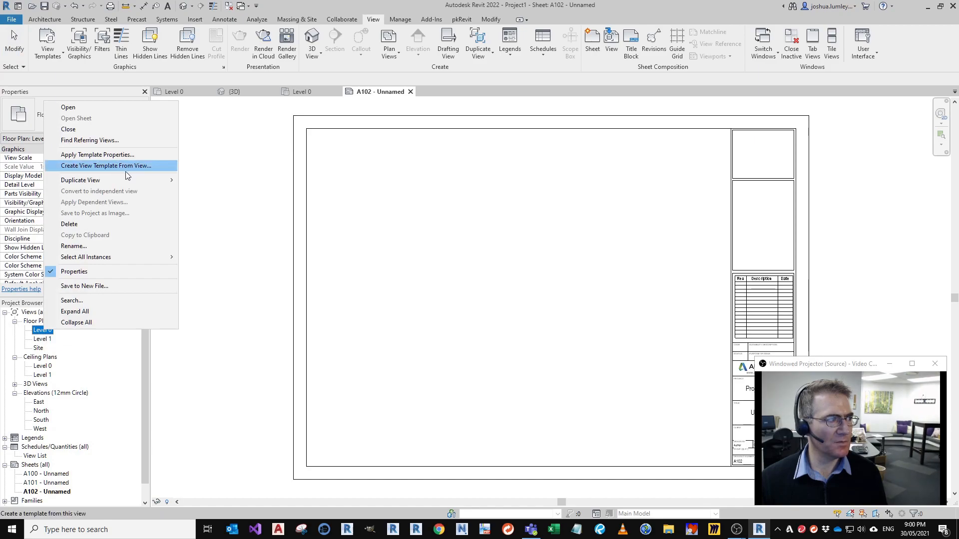
{"action": "mouse_move", "coordinate": [138, 181]}
{"action": "left_click", "coordinate": [222, 201]}
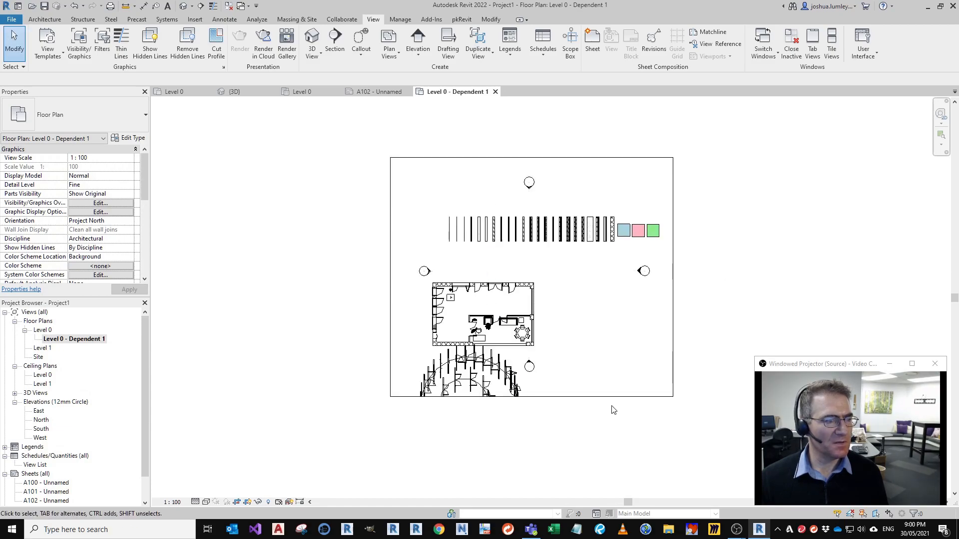
Step: Shrink the dependent view's crop region so that it closely frames the rectangular furnished building
{"action": "scroll", "coordinate": [614, 410], "scroll_direction": "up", "scroll_amount": 2}
{"action": "left_click", "coordinate": [630, 394]}
{"action": "left_click_drag", "start_coordinate": [631, 394], "coordinate": [450, 336]}
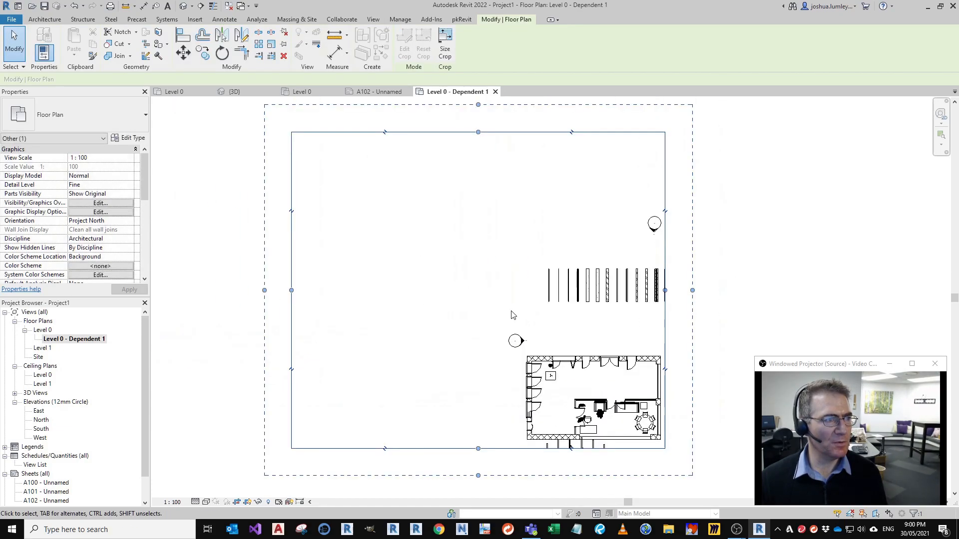
{"action": "left_click_drag", "start_coordinate": [488, 154], "coordinate": [536, 343]}
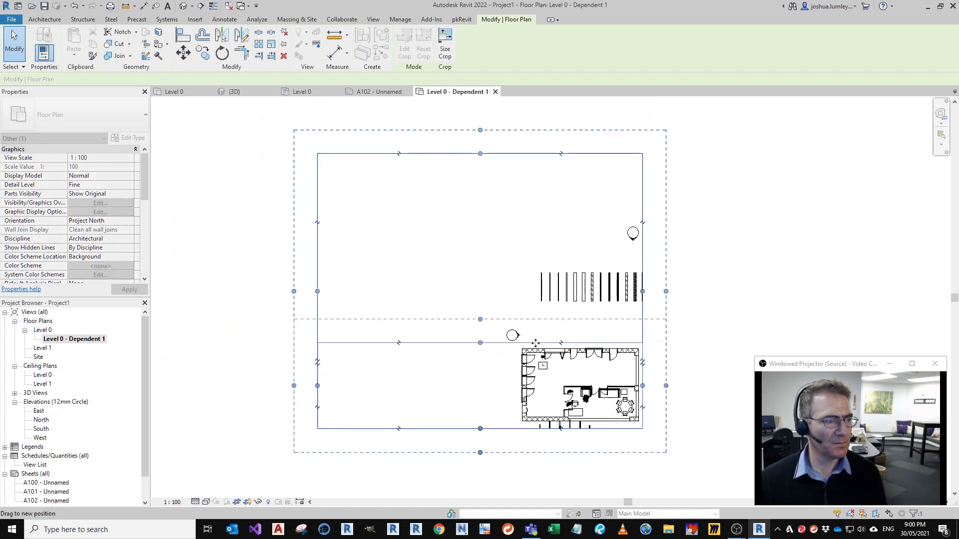
{"action": "left_click_drag", "start_coordinate": [315, 407], "coordinate": [511, 407]}
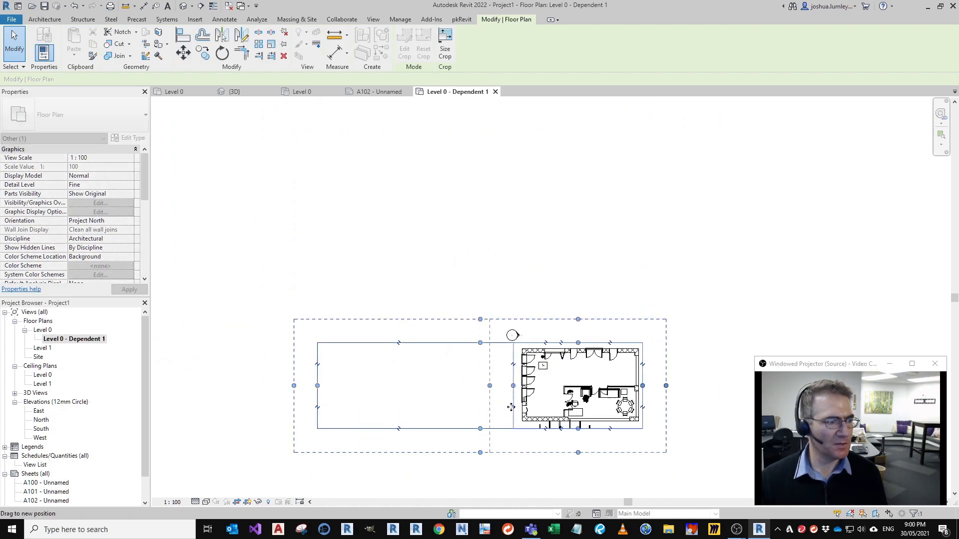
Step: Return to sheet A102 and place the Level 0 - Dependent 1 view on it, near the title block
{"action": "left_click", "coordinate": [496, 91]}
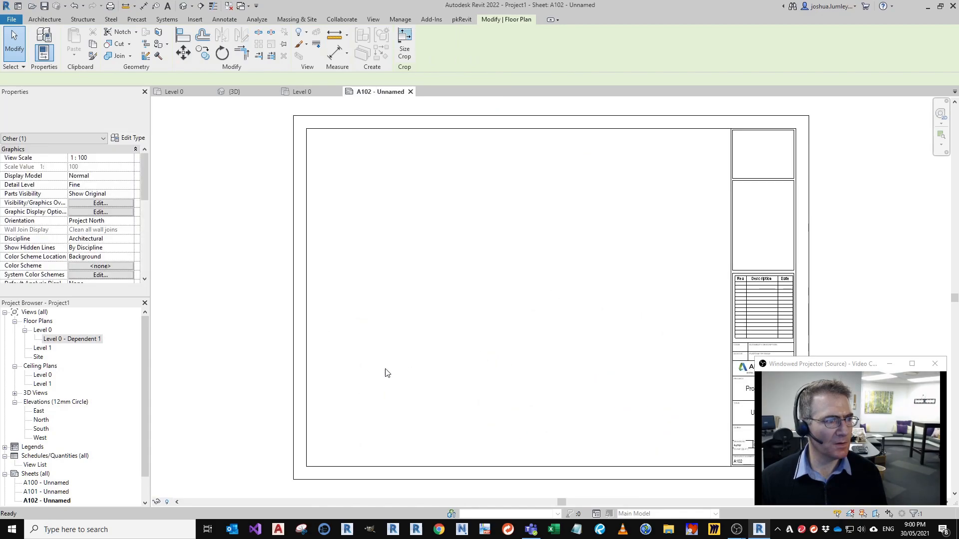
{"action": "left_click_drag", "start_coordinate": [68, 340], "coordinate": [217, 346]}
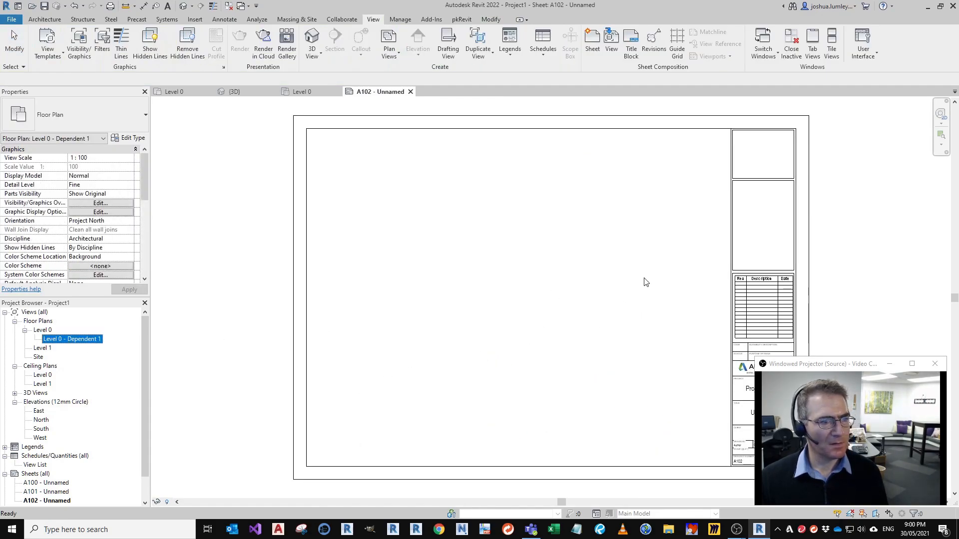
{"action": "left_click_drag", "start_coordinate": [638, 283], "coordinate": [636, 277]}
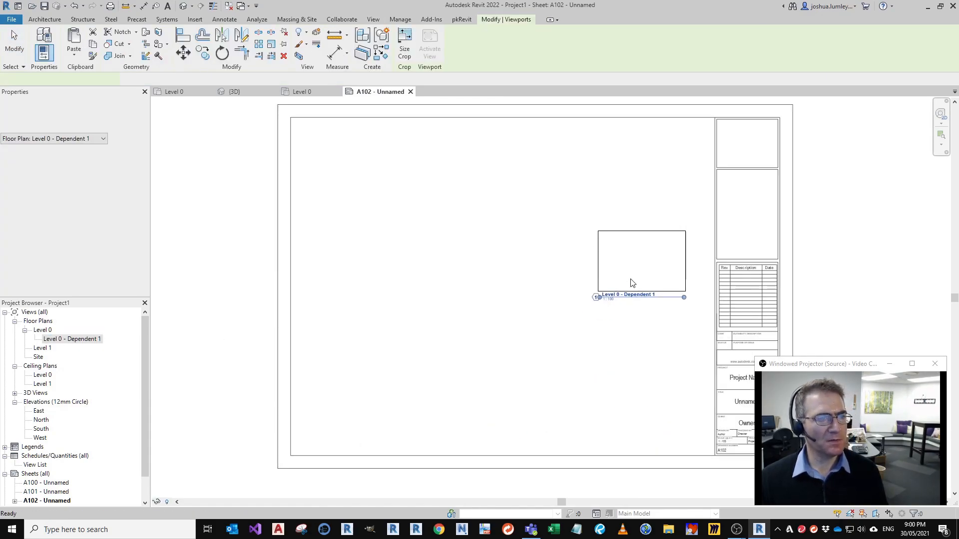
{"action": "left_click", "coordinate": [630, 283]}
{"action": "scroll", "coordinate": [631, 283], "scroll_direction": "up", "scroll_amount": 2}
{"action": "left_click", "coordinate": [539, 343]}
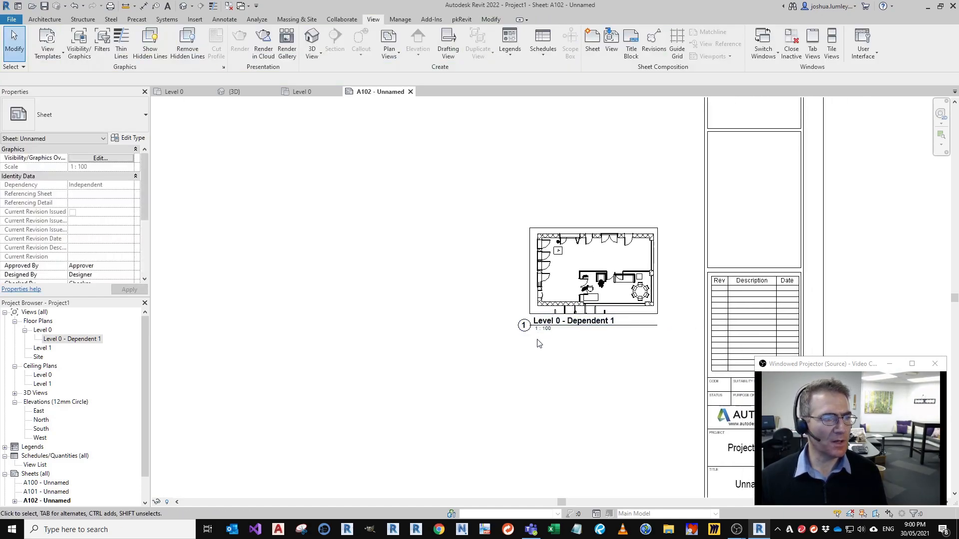
{"action": "scroll", "coordinate": [539, 344], "scroll_direction": "up", "scroll_amount": 3}
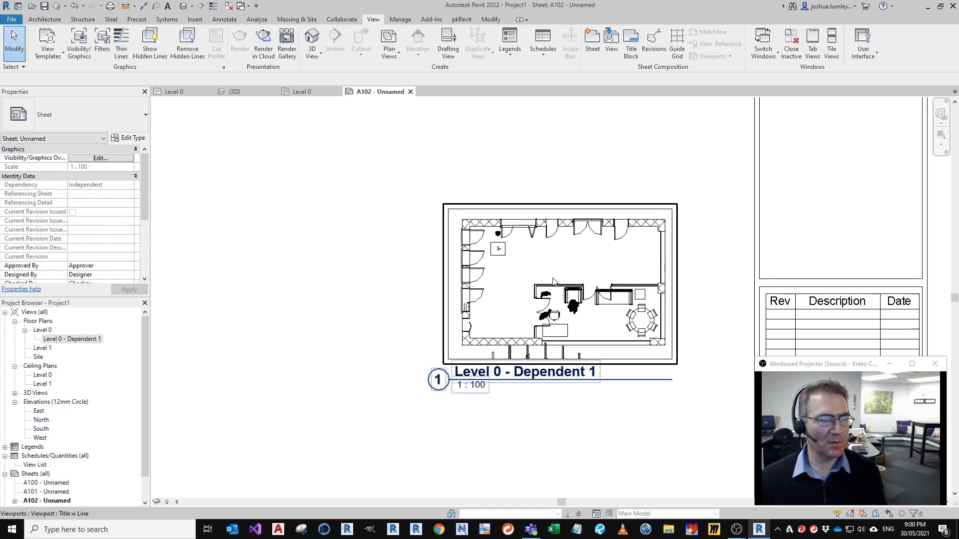
{"action": "scroll", "coordinate": [571, 269], "scroll_direction": "up", "scroll_amount": 1}
{"action": "scroll", "coordinate": [574, 354], "scroll_direction": "down", "scroll_amount": 1}
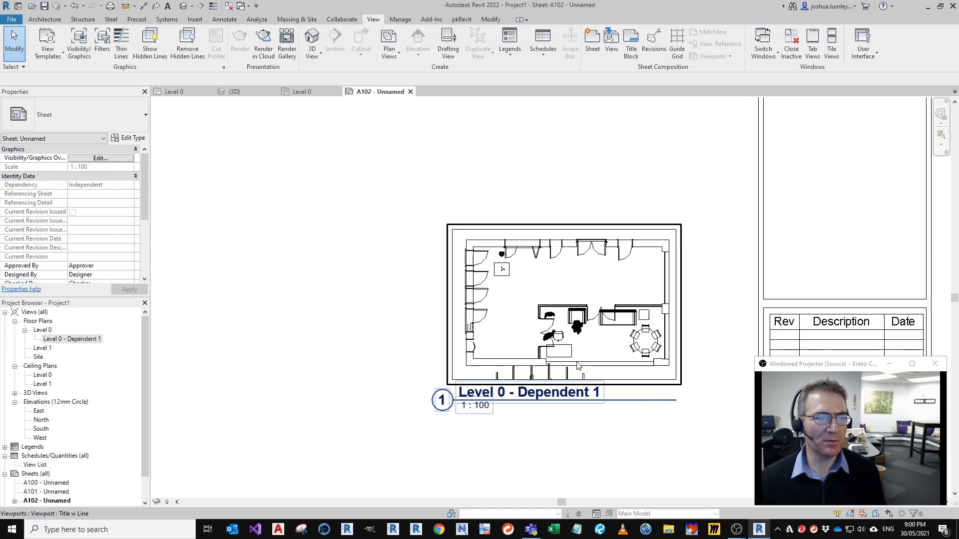
{"action": "scroll", "coordinate": [600, 360], "scroll_direction": "up", "scroll_amount": 2}
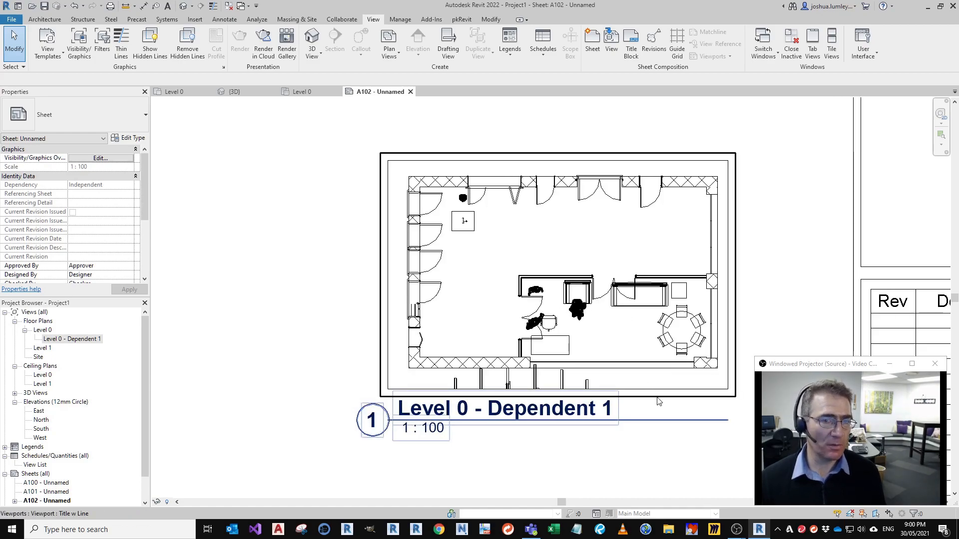
{"action": "scroll", "coordinate": [649, 374], "scroll_direction": "down", "scroll_amount": 1}
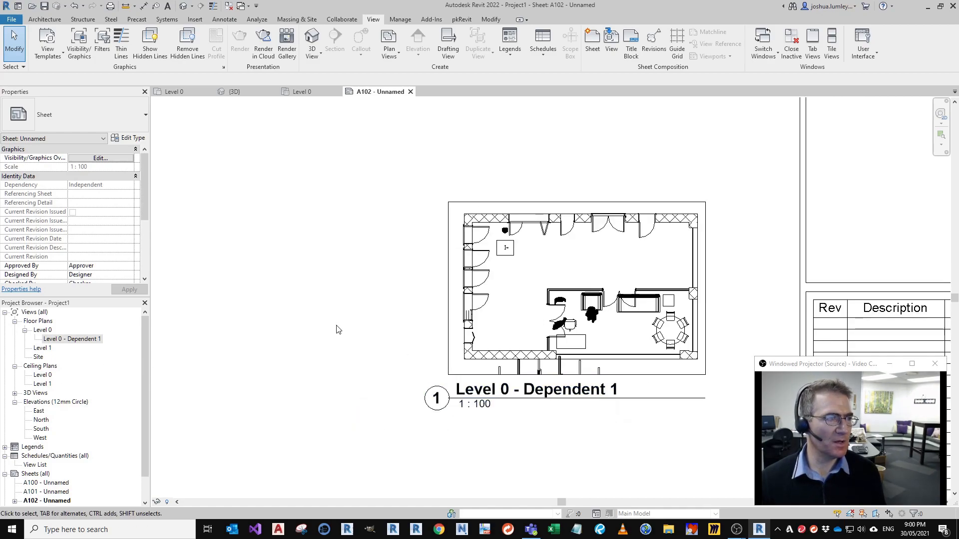
Step: Duplicate the Level 0 floor plan as an independent view without its detailing
{"action": "left_click", "coordinate": [457, 20]}
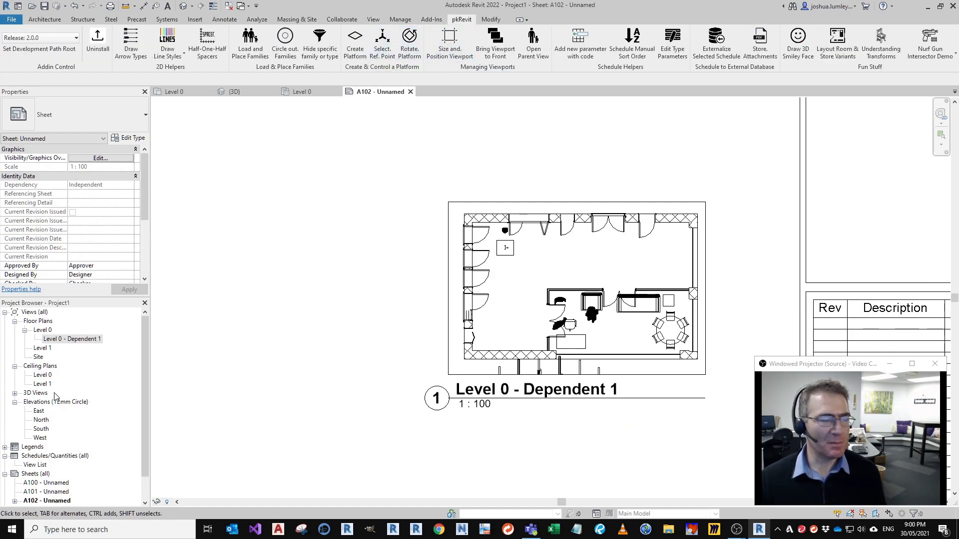
{"action": "right_click", "coordinate": [44, 331]}
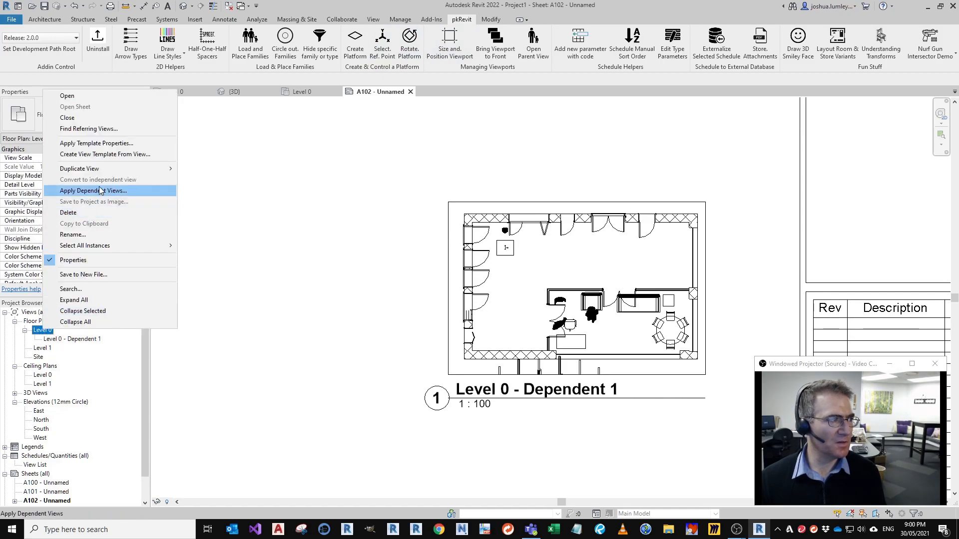
{"action": "mouse_move", "coordinate": [104, 168]}
{"action": "left_click", "coordinate": [196, 172]}
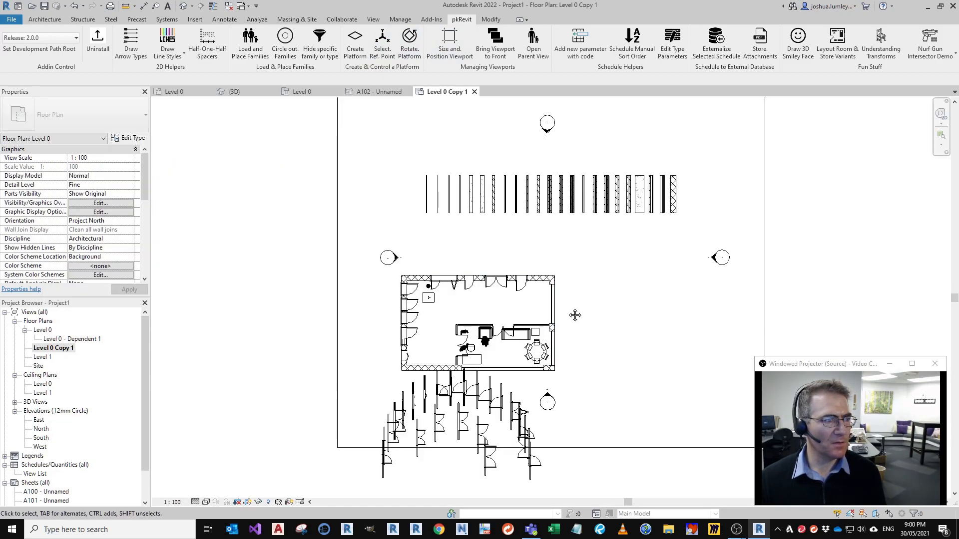
Step: Generate sample filled regions in the copied plan with the pkRevit Draw Region Types command
{"action": "left_click", "coordinate": [177, 58]}
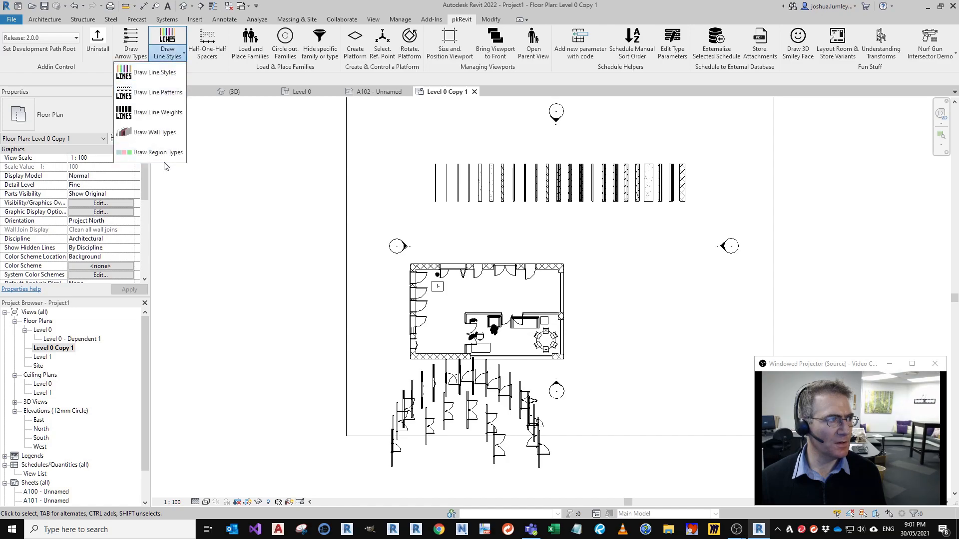
{"action": "left_click", "coordinate": [172, 153]}
{"action": "scroll", "coordinate": [584, 283], "scroll_direction": "up", "scroll_amount": 4}
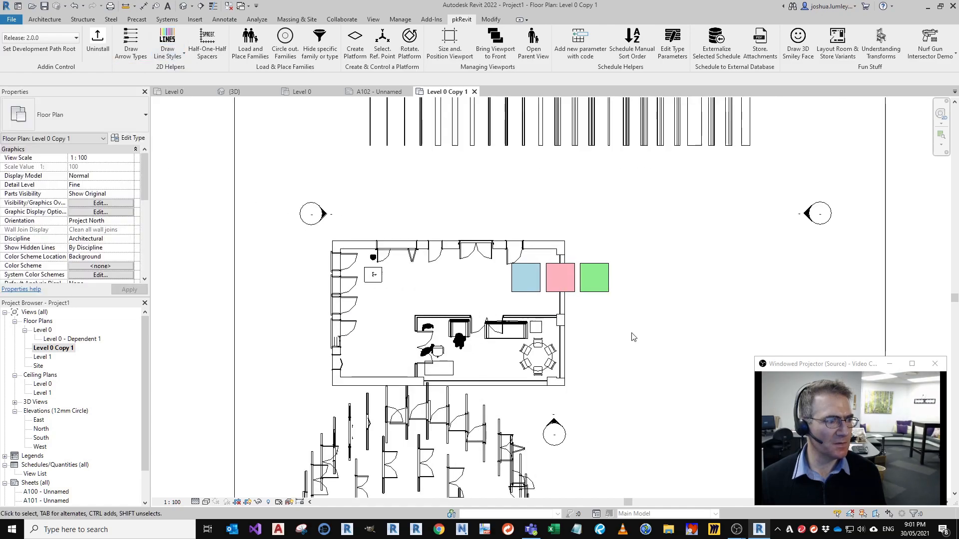
Step: Move and stretch the light green filled region to cover the furnished room with the round dining table
{"action": "left_click", "coordinate": [587, 286]}
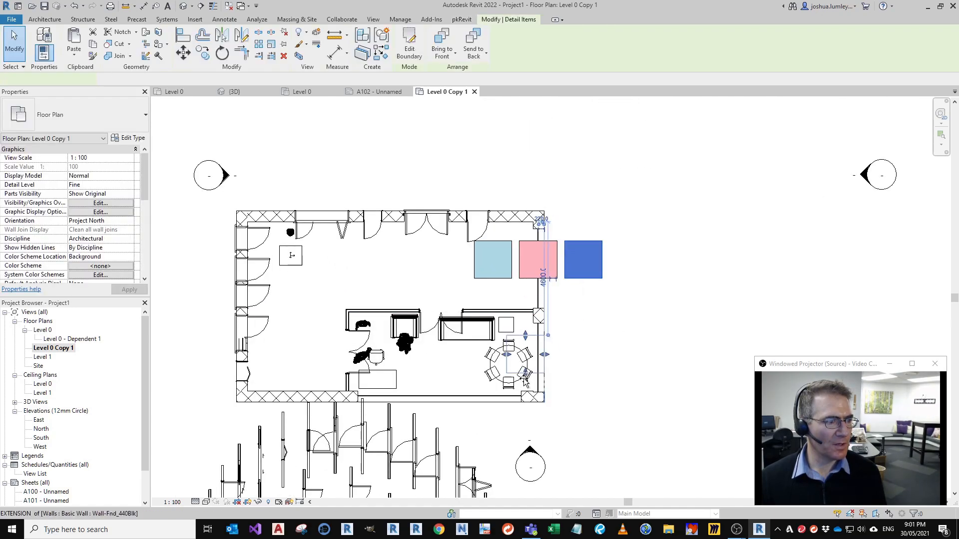
{"action": "scroll", "coordinate": [522, 354], "scroll_direction": "up", "scroll_amount": 2}
{"action": "left_click_drag", "start_coordinate": [521, 354], "coordinate": [529, 415]}
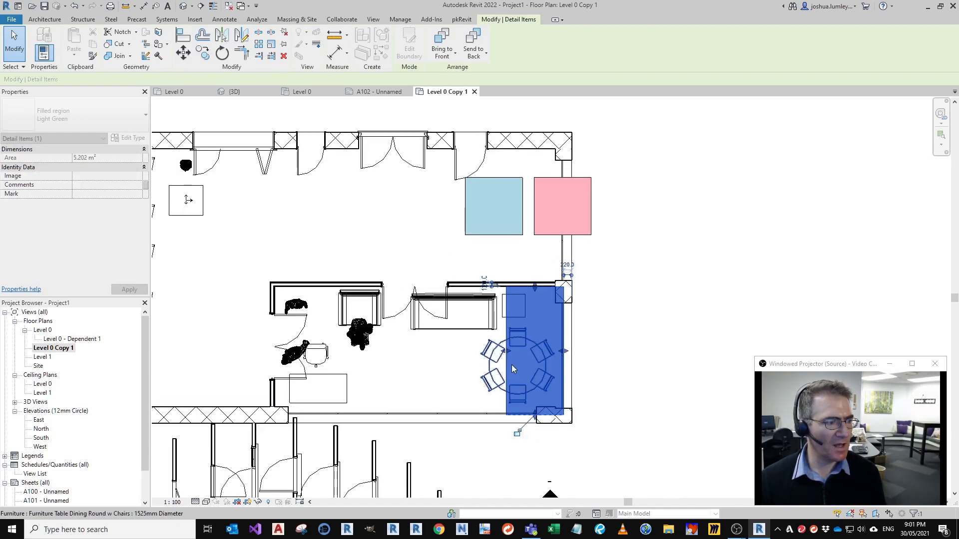
{"action": "left_click_drag", "start_coordinate": [505, 351], "coordinate": [275, 368]}
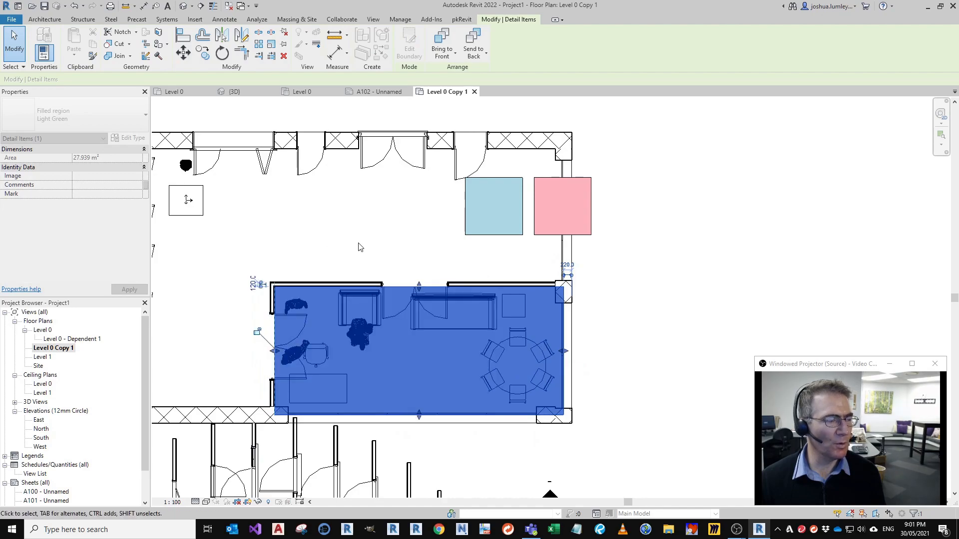
{"action": "middle_click_drag", "start_coordinate": [384, 270], "coordinate": [580, 310]}
{"action": "key", "text": "Escape"}
Step: Move and stretch the light blue filled region to cover the full width of the building's upper half
{"action": "left_click", "coordinate": [679, 273]}
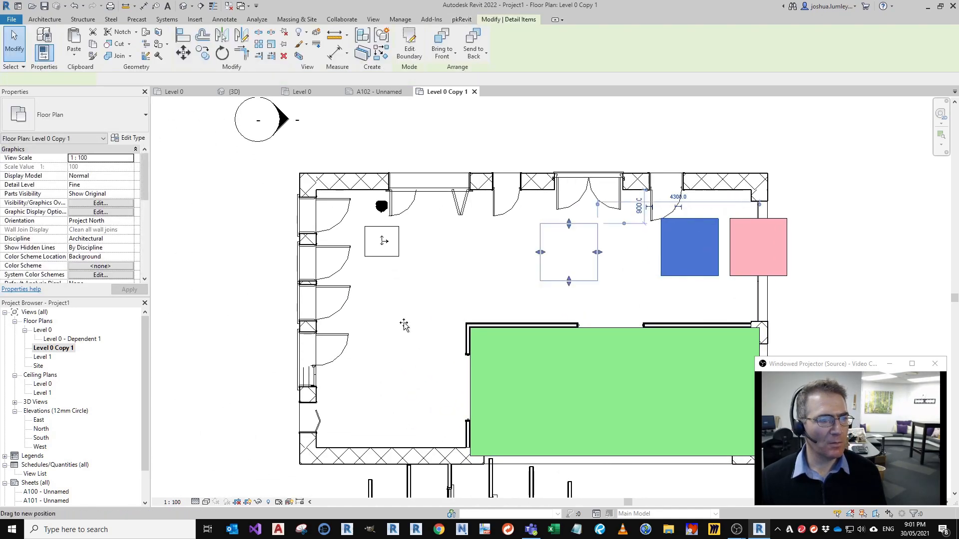
{"action": "left_click_drag", "start_coordinate": [337, 240], "coordinate": [360, 327]}
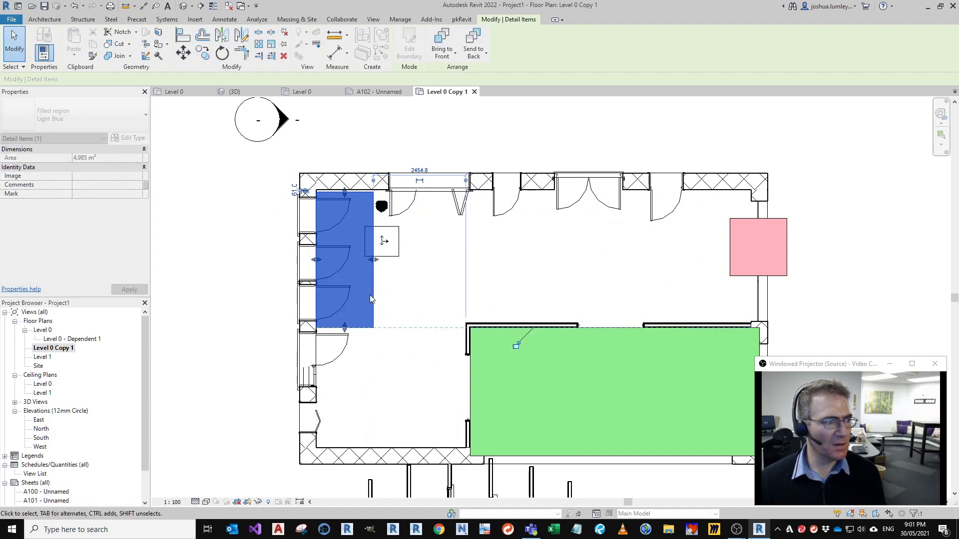
{"action": "left_click_drag", "start_coordinate": [373, 259], "coordinate": [759, 313]}
Step: Move and stretch the pink filled region to fill the building's lower-left area beside the green region
{"action": "left_click_drag", "start_coordinate": [783, 264], "coordinate": [436, 448]}
{"action": "left_click_drag", "start_coordinate": [403, 395], "coordinate": [317, 391]}
{"action": "scroll", "coordinate": [509, 231], "scroll_direction": "down", "scroll_amount": 3}
{"action": "middle_click_drag", "start_coordinate": [567, 370], "coordinate": [548, 413]}
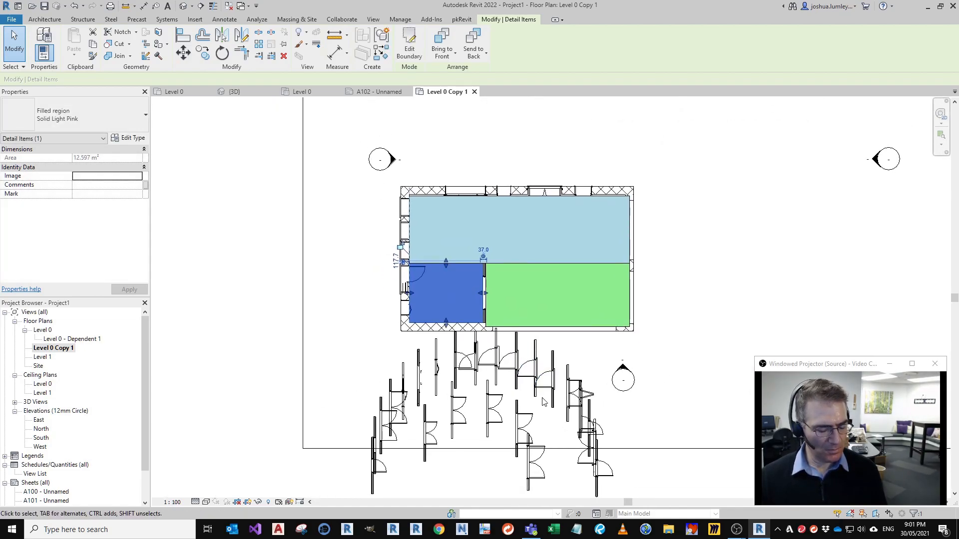
Step: In the Level 0 Copy 1 view, hide all model categories except Detail Items and turn off all annotation categories
{"action": "key", "text": "v"}
{"action": "key", "text": "g"}
{"action": "left_click", "coordinate": [319, 334]}
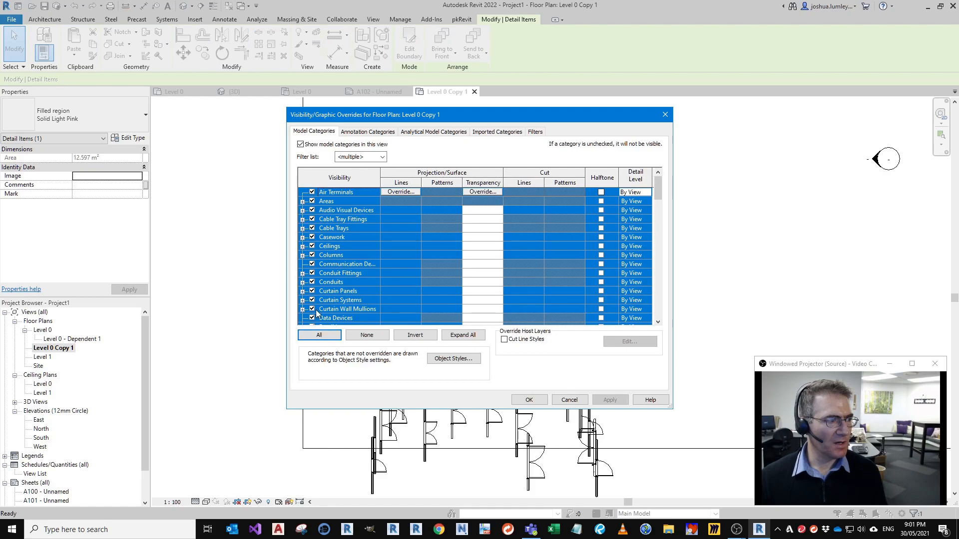
{"action": "left_click", "coordinate": [344, 275]}
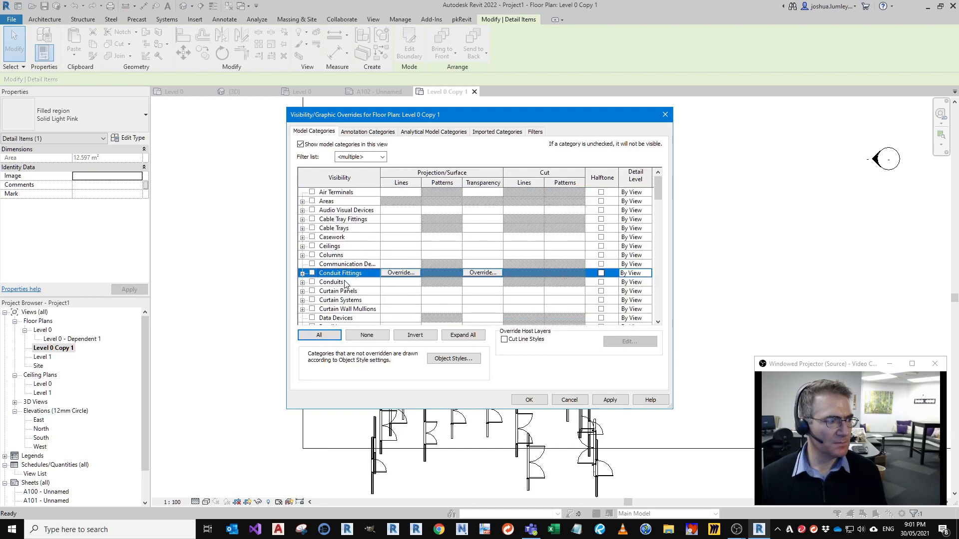
{"action": "key", "text": "d"}
{"action": "key", "text": "d"}
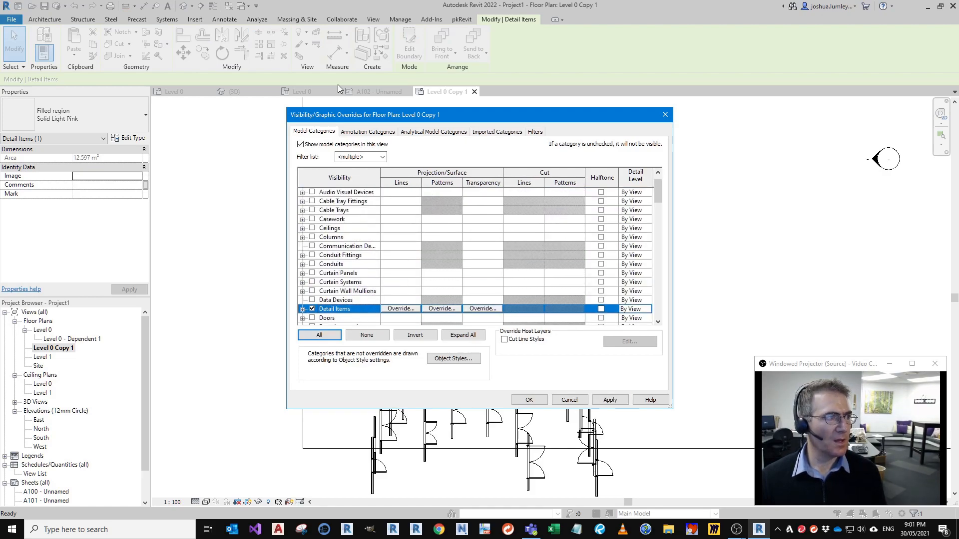
{"action": "left_click", "coordinate": [363, 132]}
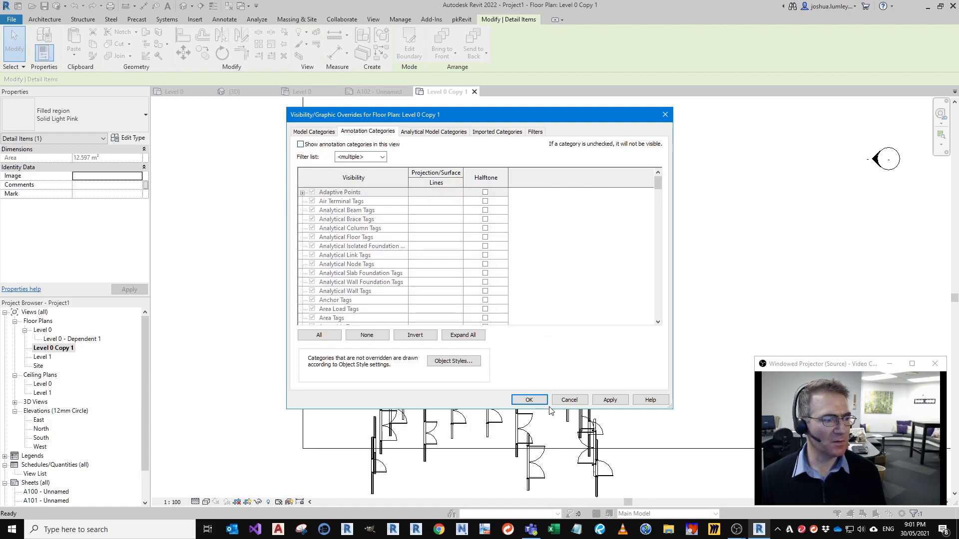
{"action": "left_click", "coordinate": [533, 400]}
{"action": "left_click", "coordinate": [561, 400]}
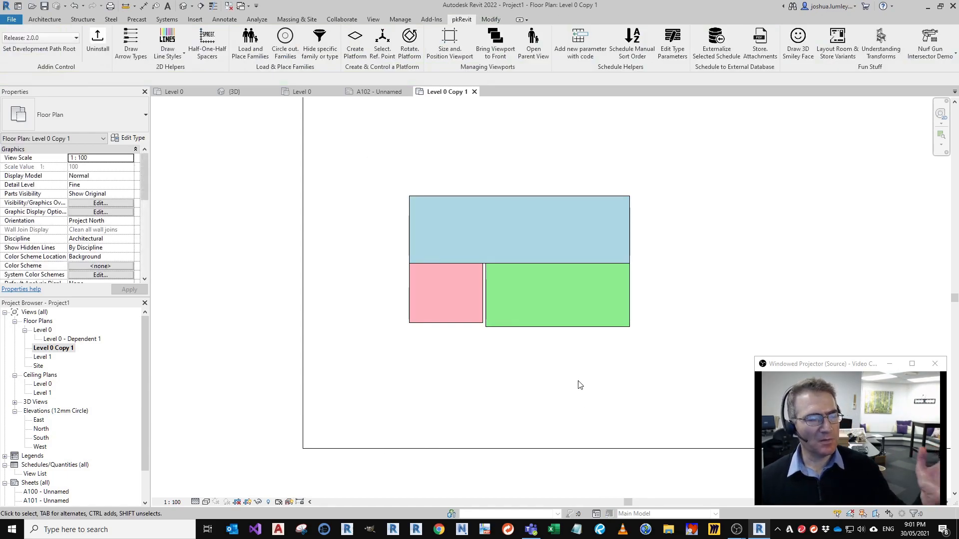
{"action": "middle_click_drag", "start_coordinate": [577, 382], "coordinate": [568, 398]}
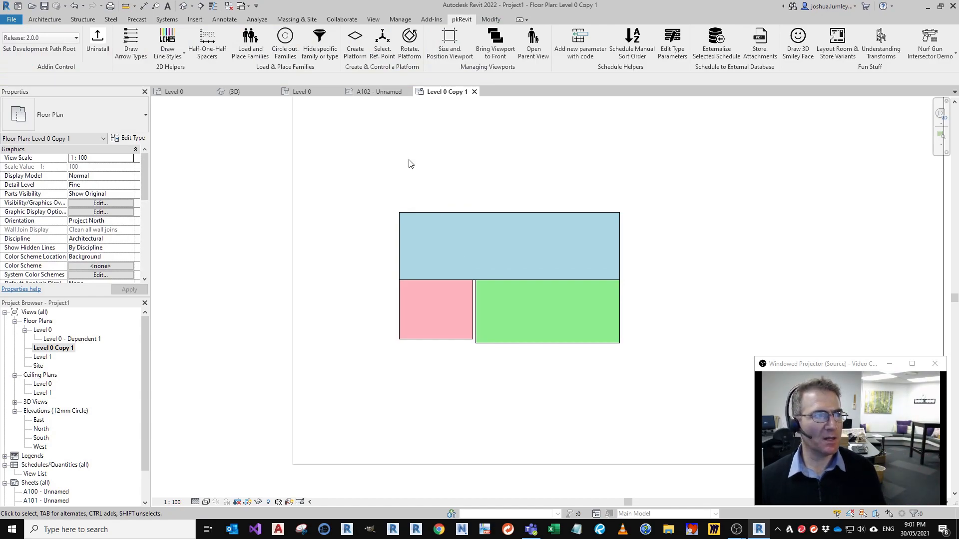
Step: On sheet A102, start Size and Position Viewport and register the Level 0 - Dependent 1 viewport as the existing viewport
{"action": "left_click", "coordinate": [382, 93]}
{"action": "middle_click_drag", "start_coordinate": [576, 415], "coordinate": [605, 373]}
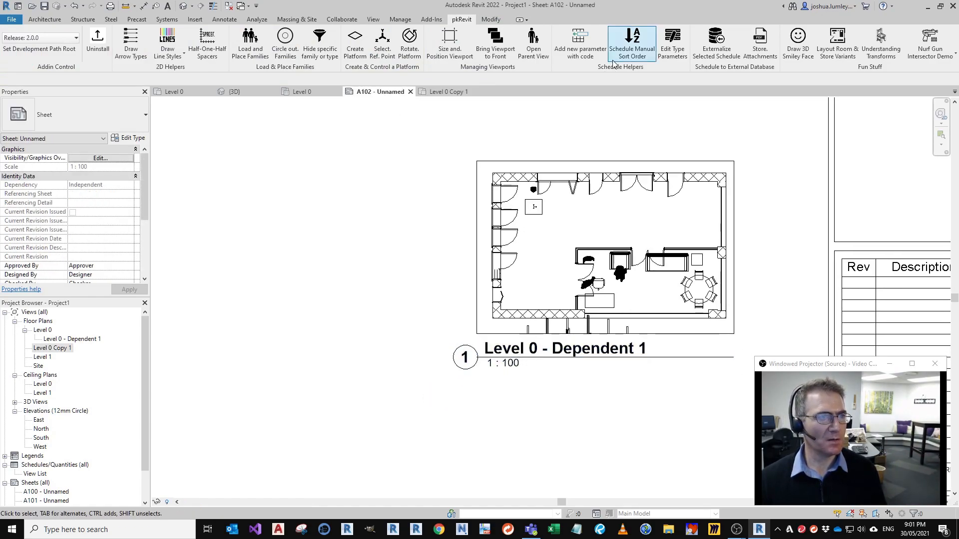
{"action": "left_click", "coordinate": [450, 54]}
{"action": "middle_click_drag", "start_coordinate": [423, 366], "coordinate": [440, 350]}
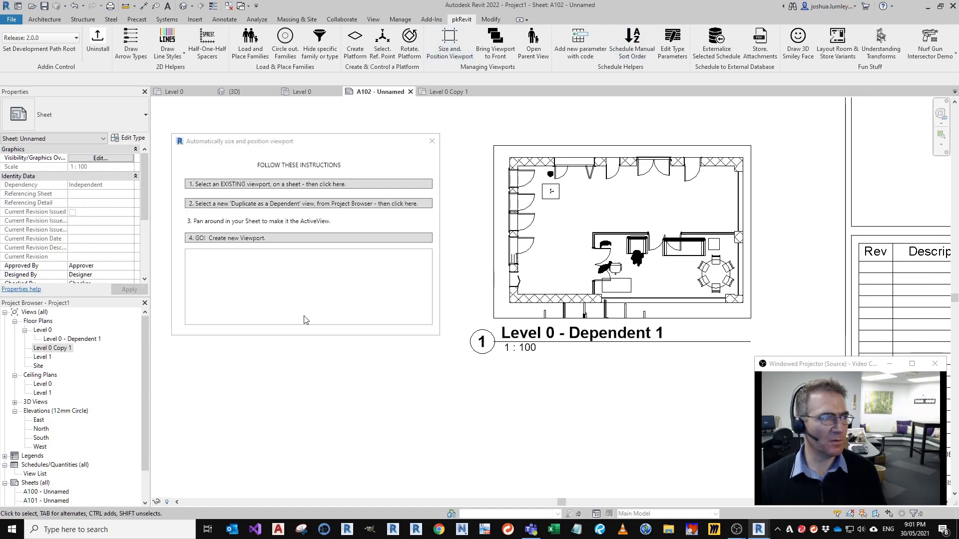
{"action": "left_click", "coordinate": [572, 197]}
{"action": "right_click", "coordinate": [572, 197]}
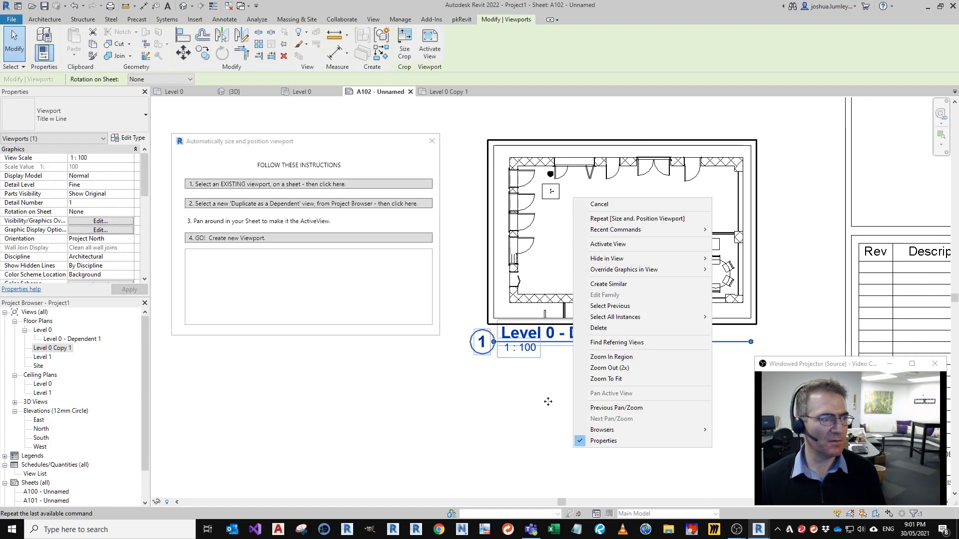
{"action": "left_click", "coordinate": [564, 257]}
{"action": "left_click", "coordinate": [212, 187]}
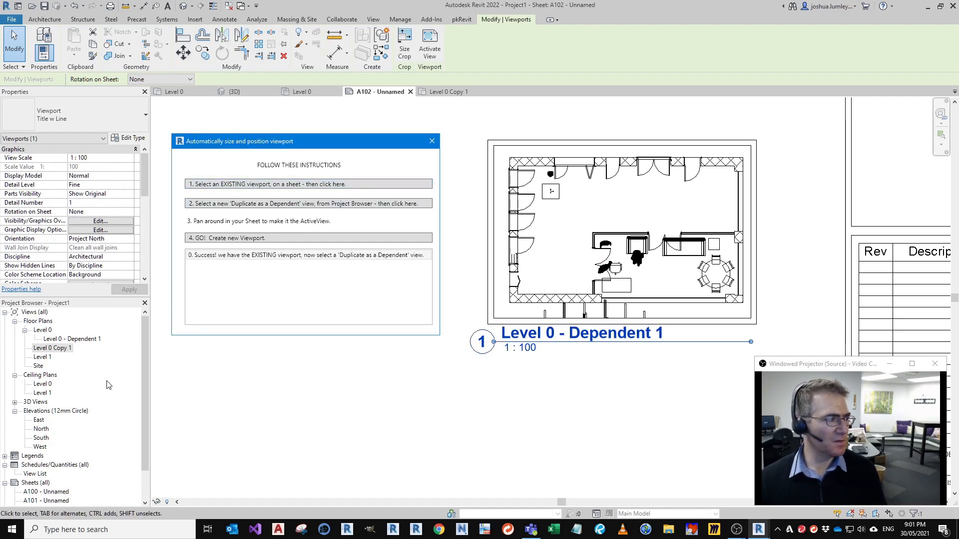
Step: Duplicate the Level 0 Copy 1 view as a dependent and register it as the new view for automatic viewport placement
{"action": "right_click", "coordinate": [62, 348]}
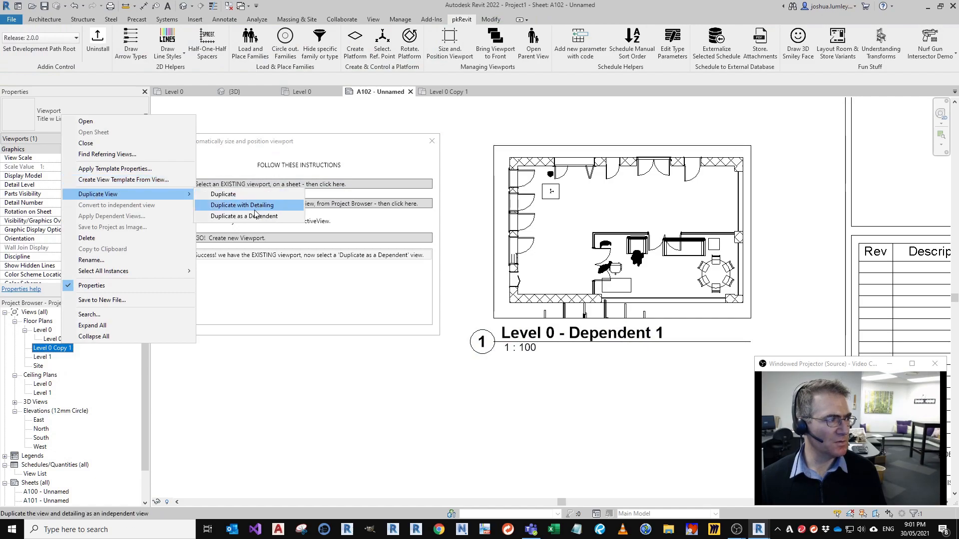
{"action": "left_click", "coordinate": [269, 219]}
{"action": "left_click", "coordinate": [118, 360]}
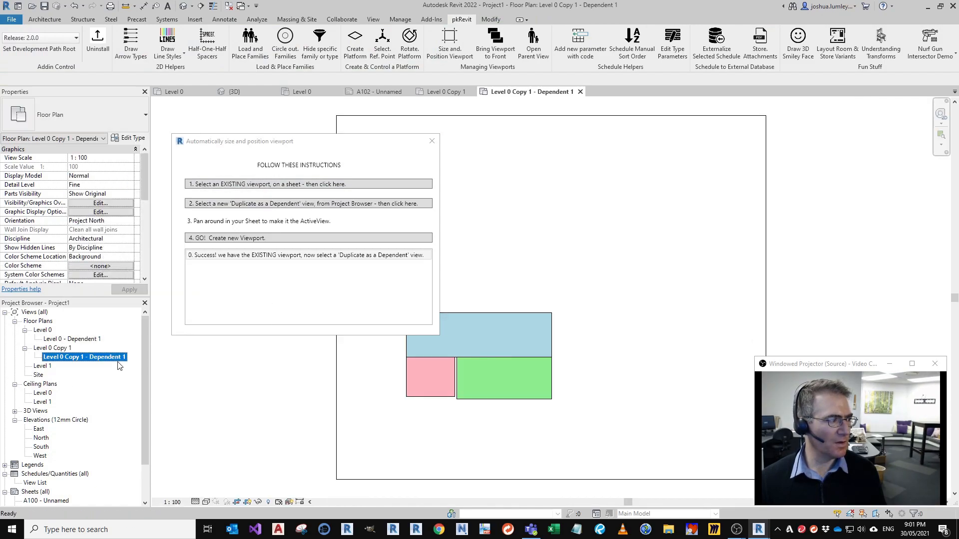
{"action": "left_click", "coordinate": [274, 205]}
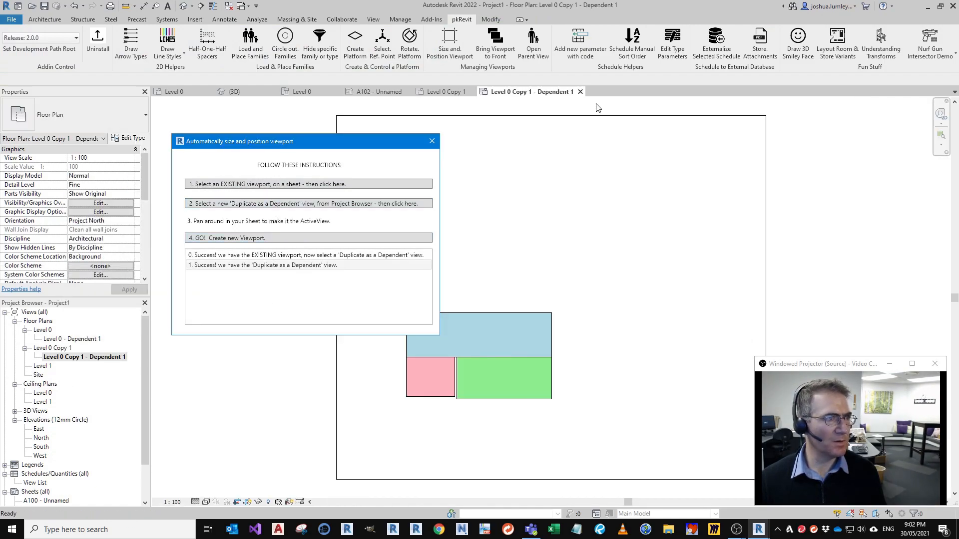
Step: Return to sheet A102, create the new viewport over the existing Level 0 viewport, and close the viewport placement tool
{"action": "left_click", "coordinate": [580, 91]}
{"action": "middle_click_drag", "start_coordinate": [470, 425], "coordinate": [531, 303]}
{"action": "left_click", "coordinate": [204, 240]}
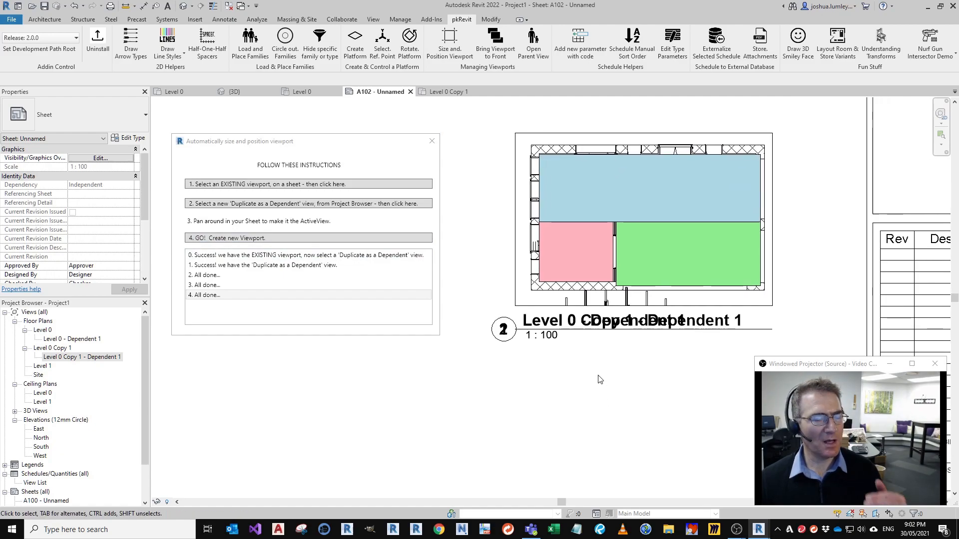
{"action": "left_click", "coordinate": [564, 294]}
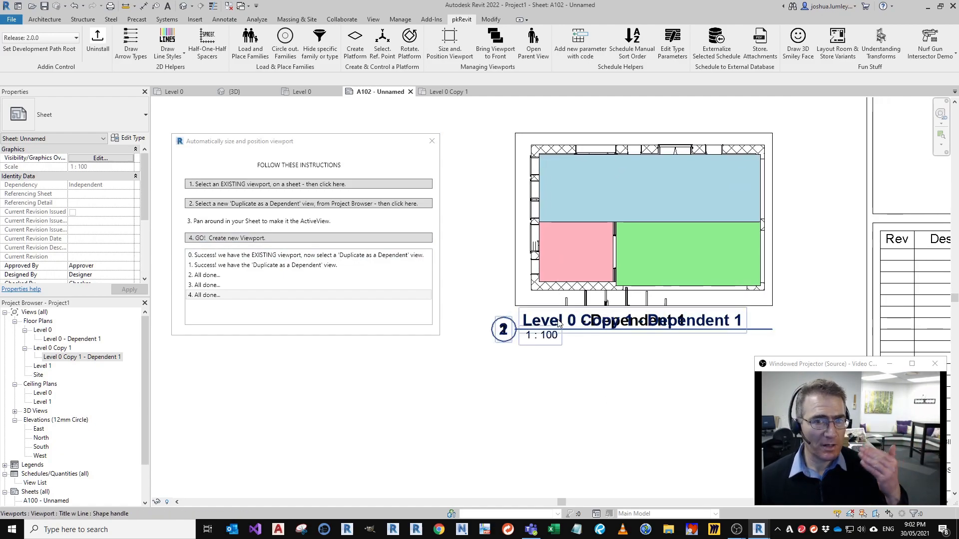
{"action": "left_click", "coordinate": [487, 256]}
{"action": "left_click", "coordinate": [432, 141]}
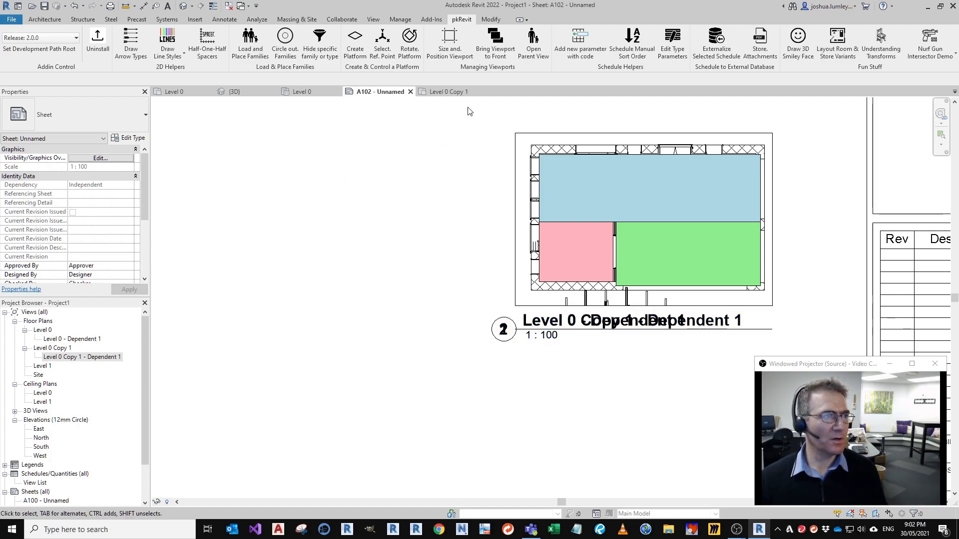
Step: Bring the Level 0 - Dependent 1 viewport to the front of the coloured region viewport on sheet A102
{"action": "left_click", "coordinate": [497, 45]}
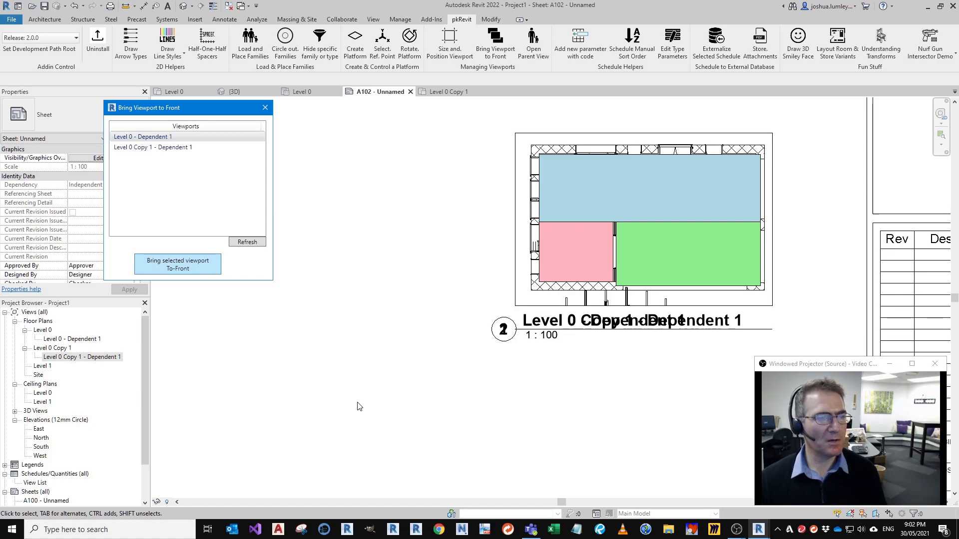
{"action": "mouse_move", "coordinate": [523, 389]}
{"action": "middle_mouse_down"}
{"action": "mouse_move", "coordinate": [518, 418]}
{"action": "mouse_move", "coordinate": [514, 405]}
{"action": "middle_mouse_up"}
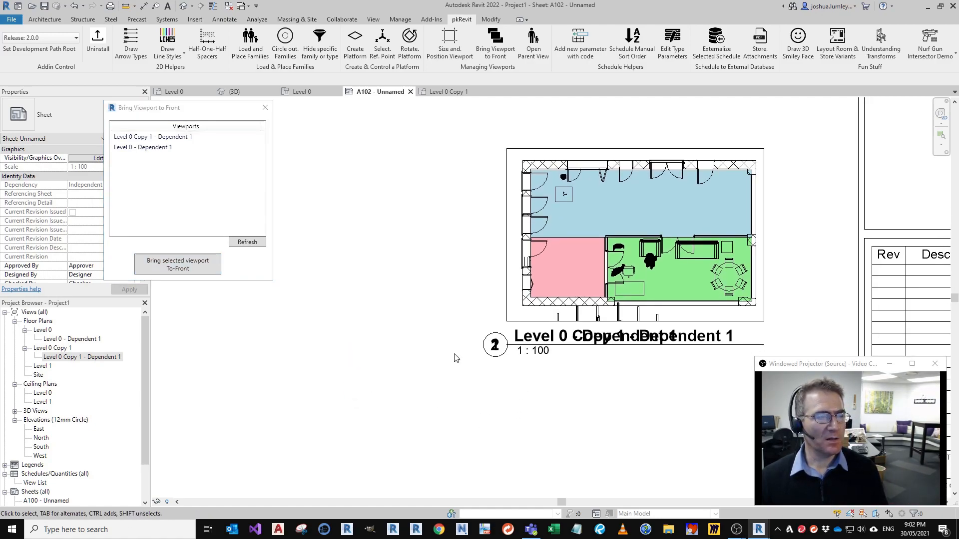
{"action": "left_click", "coordinate": [265, 107]}
Step: Open the parent view of the Level 0 - Dependent 1 viewport from sheet A102, and close that parent view
{"action": "scroll", "coordinate": [549, 249], "scroll_direction": "down", "scroll_amount": 3}
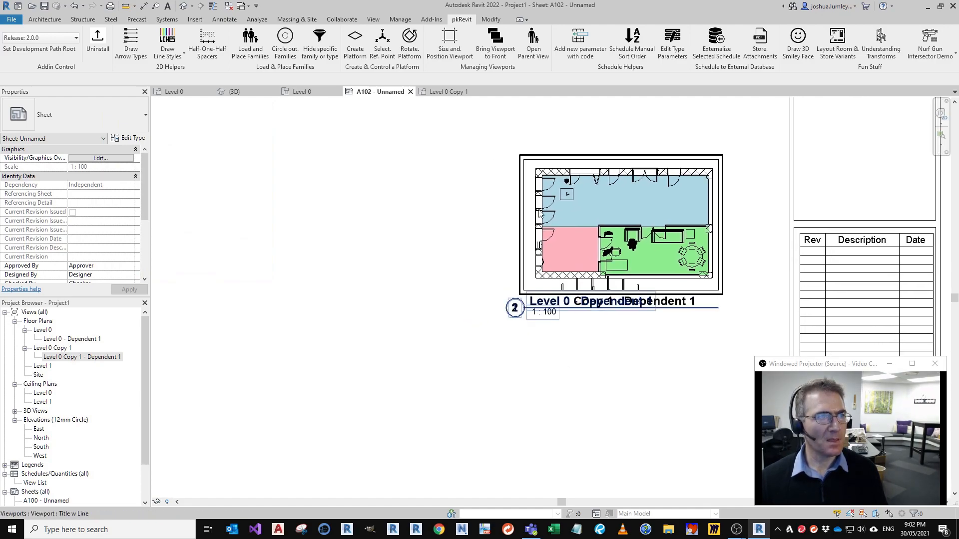
{"action": "left_click", "coordinate": [534, 50]}
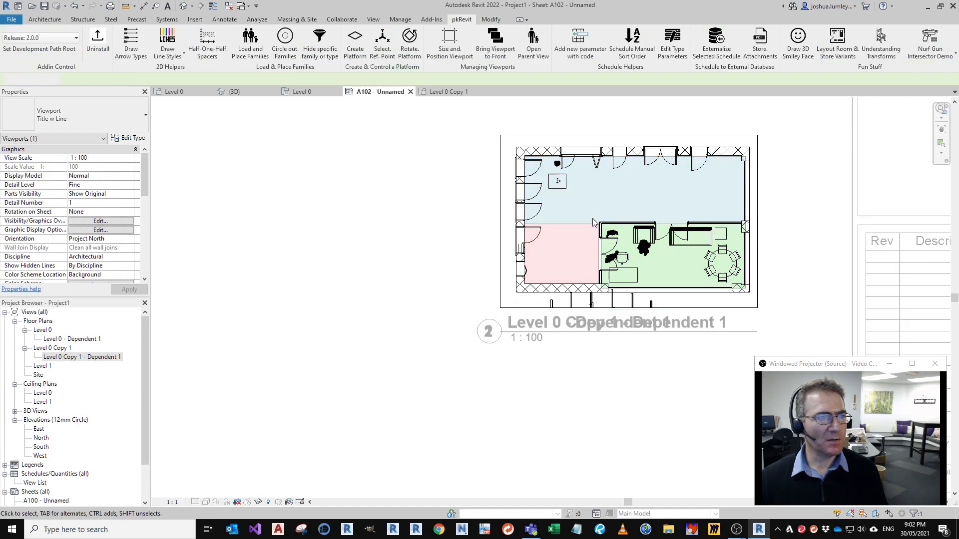
{"action": "left_click", "coordinate": [571, 306]}
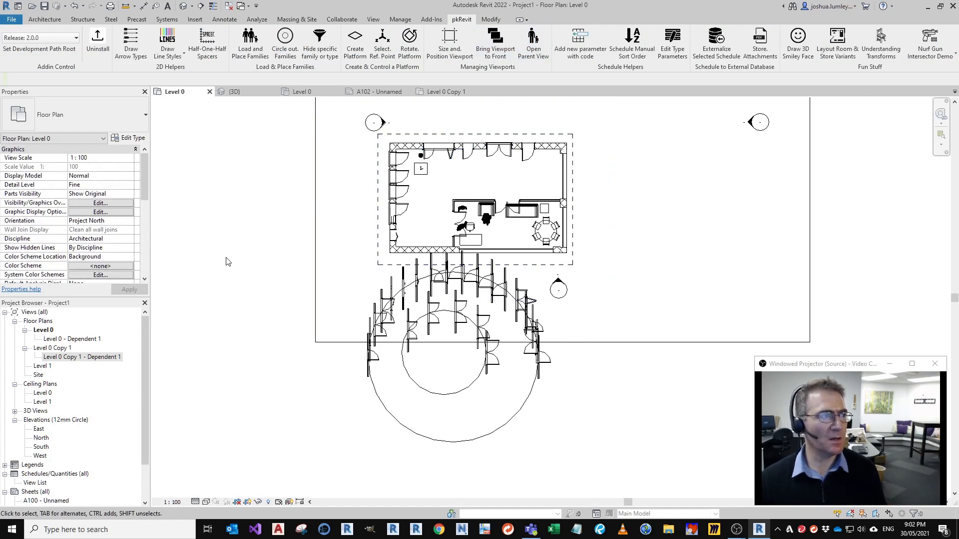
{"action": "left_click", "coordinate": [210, 91]}
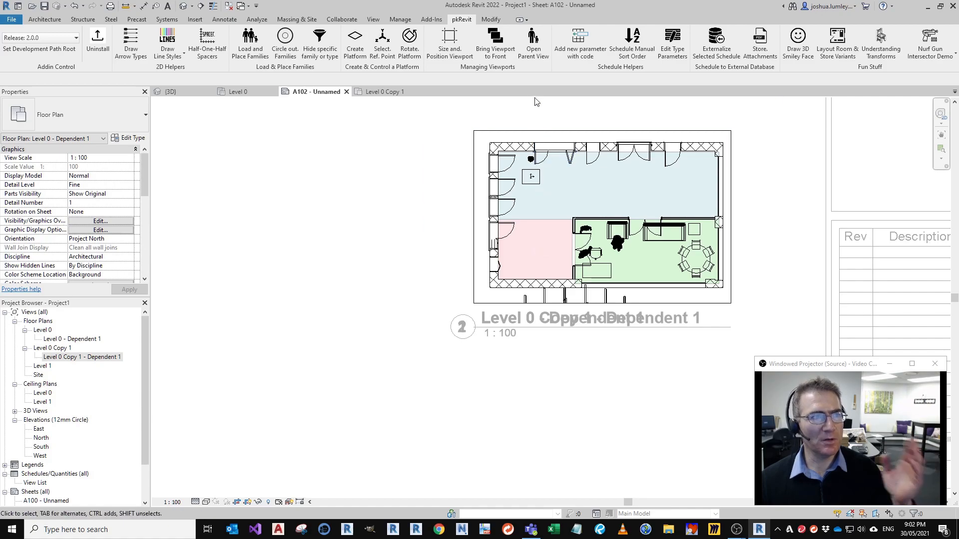
Step: Reopen the Level 0 parent view from the activated viewport and fit the whole plan in view
{"action": "left_click", "coordinate": [533, 42]}
{"action": "left_click", "coordinate": [533, 343]}
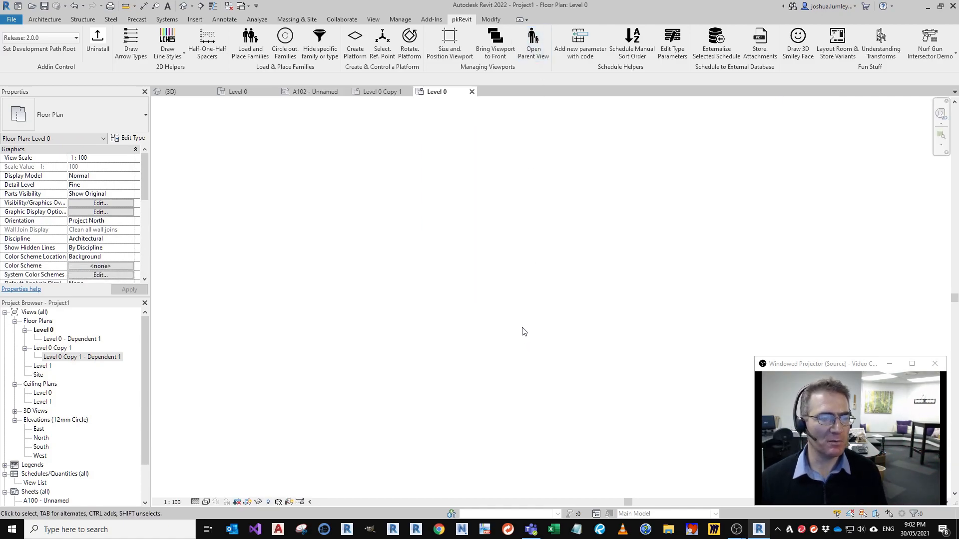
{"action": "right_click", "coordinate": [497, 286]}
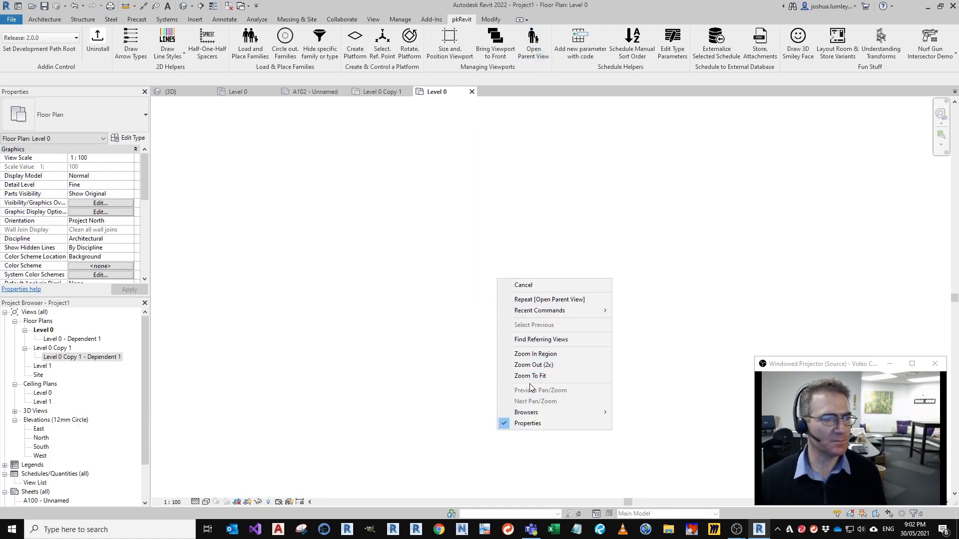
{"action": "left_click", "coordinate": [526, 378]}
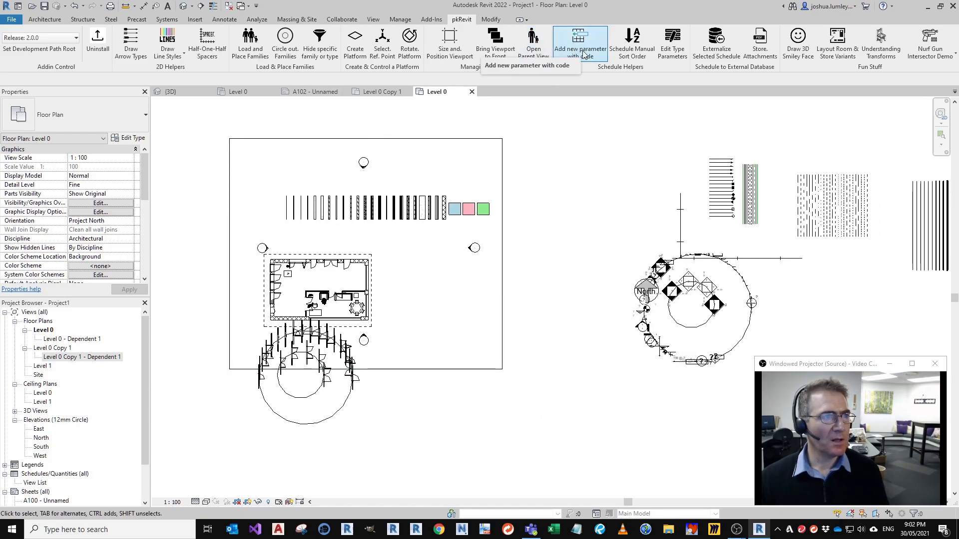
Step: Select the 710 x 1980 single door in the upper wall and add the Color and Installation shared instance parameters to the Doors category
{"action": "scroll", "coordinate": [283, 270], "scroll_direction": "up", "scroll_amount": 8}
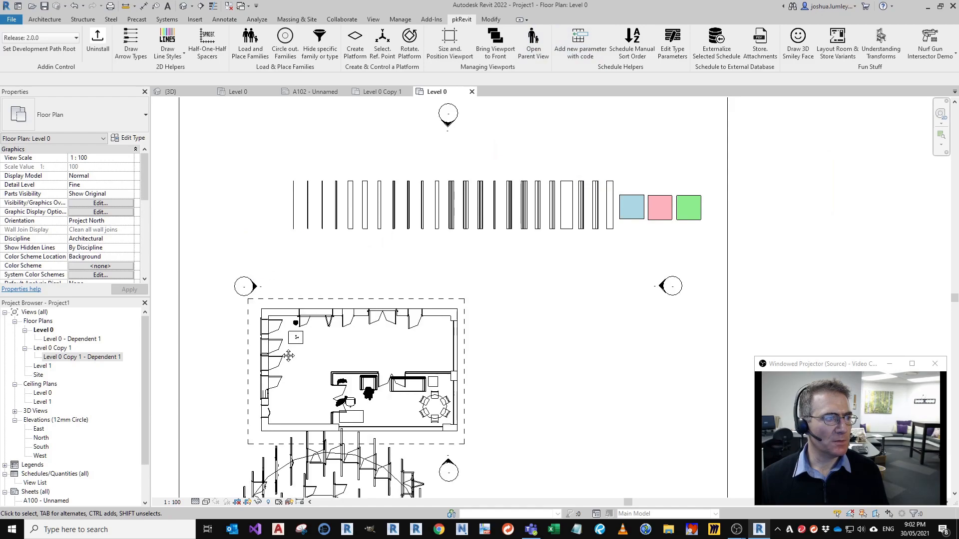
{"action": "scroll", "coordinate": [558, 245], "scroll_direction": "up", "scroll_amount": 4}
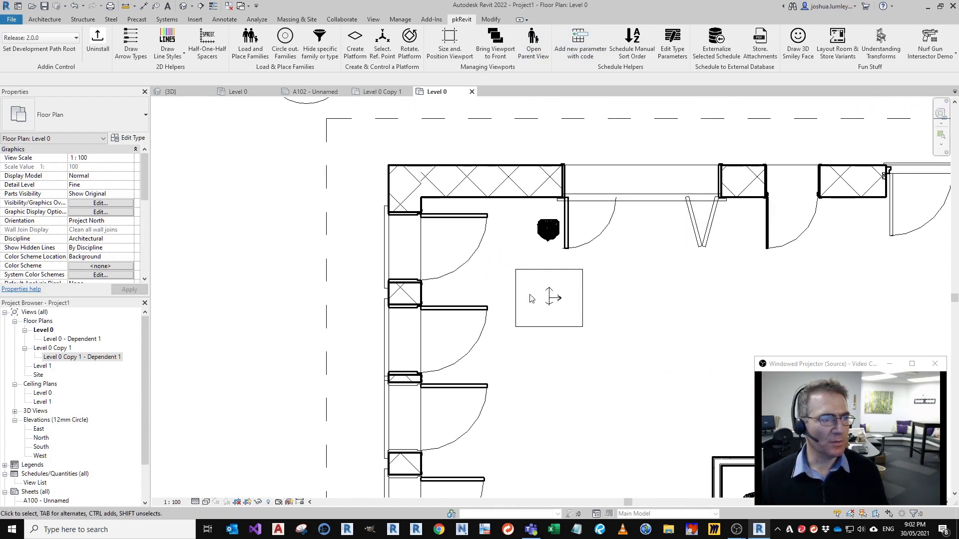
{"action": "middle_click_drag", "start_coordinate": [642, 329], "coordinate": [573, 346]}
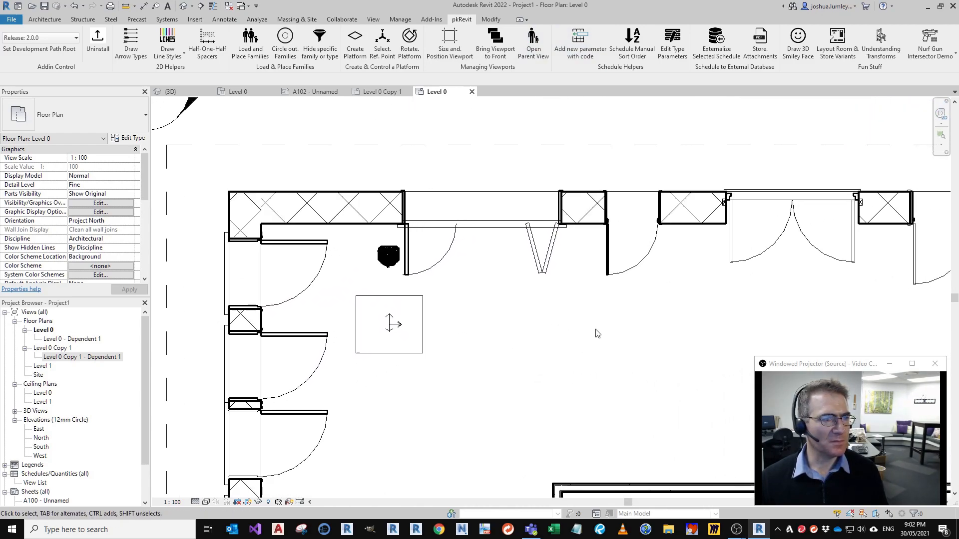
{"action": "left_click", "coordinate": [607, 249]}
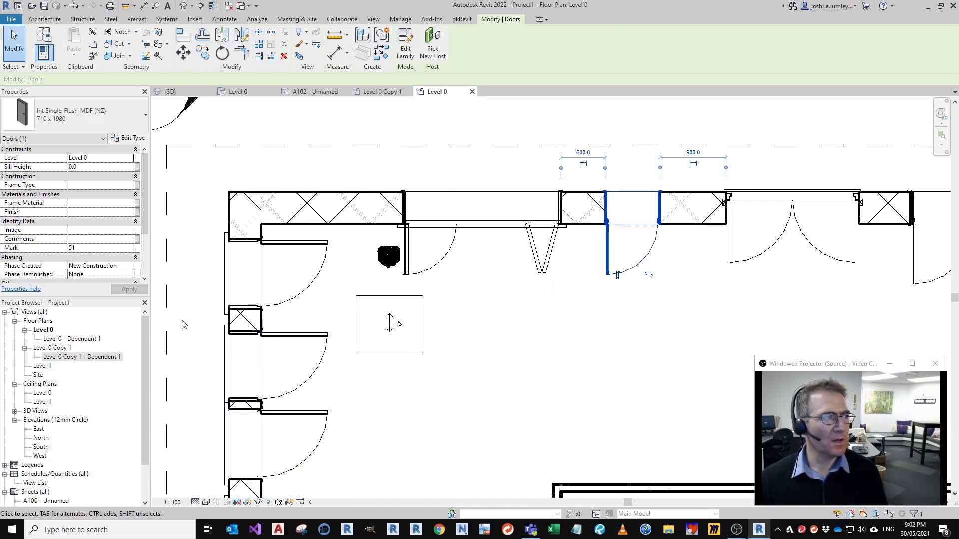
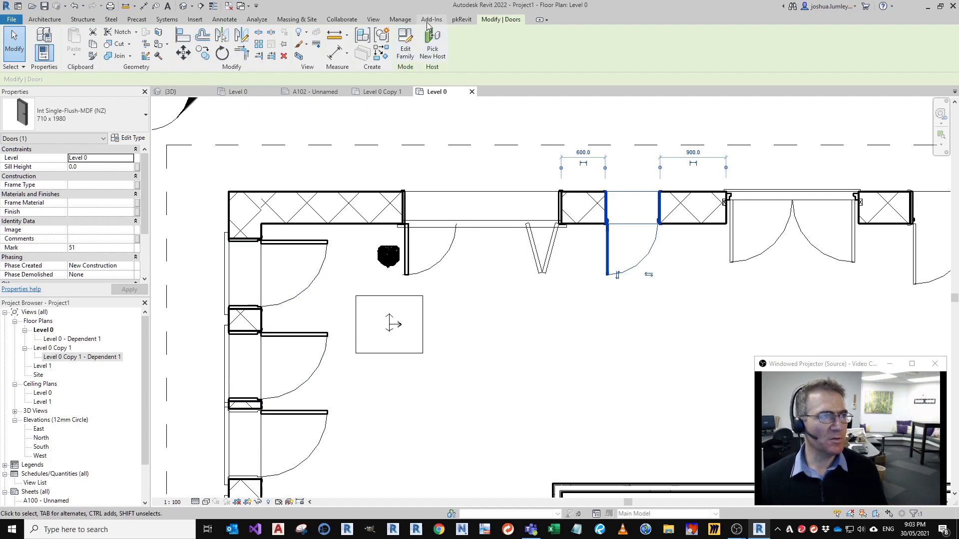
{"action": "left_click", "coordinate": [456, 20]}
{"action": "left_click", "coordinate": [580, 40]}
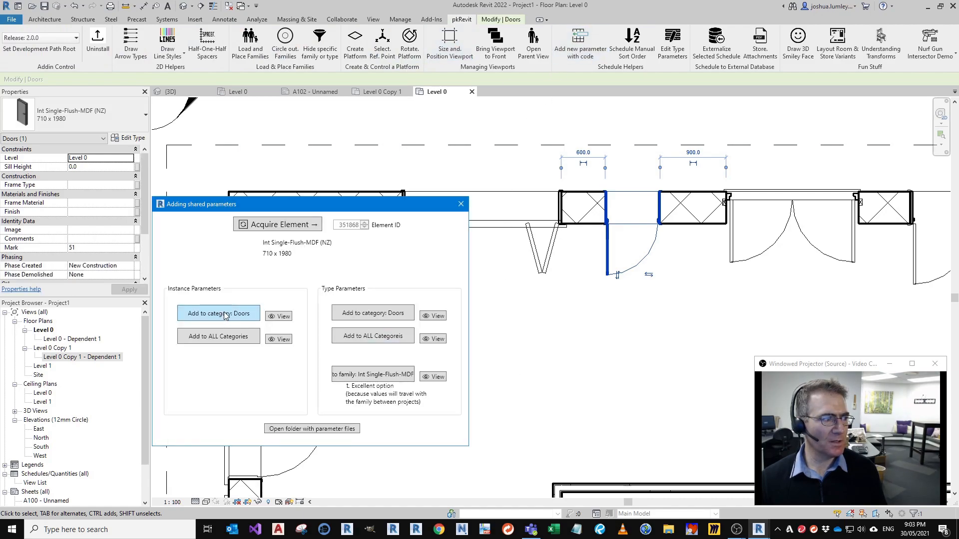
{"action": "left_click", "coordinate": [224, 315]}
{"action": "left_click", "coordinate": [366, 351]}
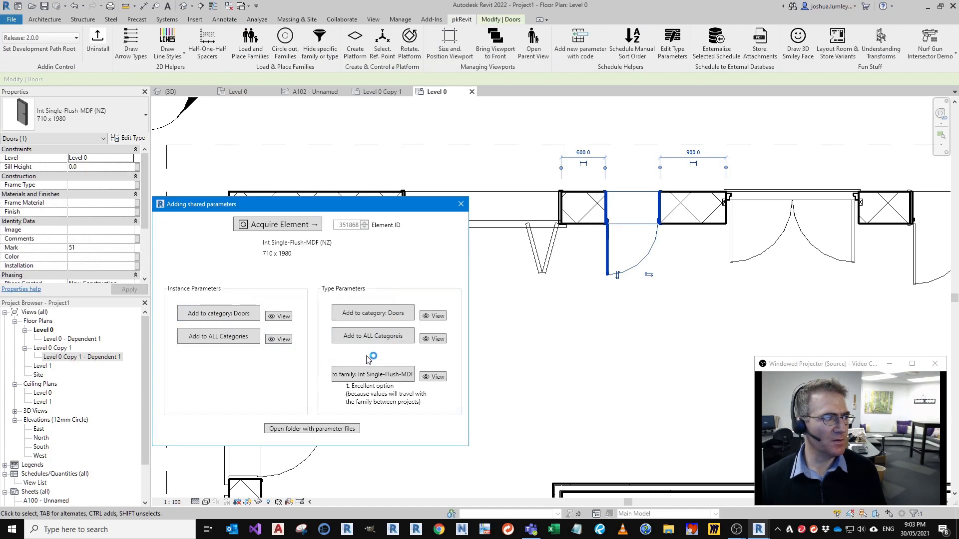
Step: Review the door's added instance parameters and view the shared parameter file behind them, and put the file window away
{"action": "mouse_move", "coordinate": [29, 260]}
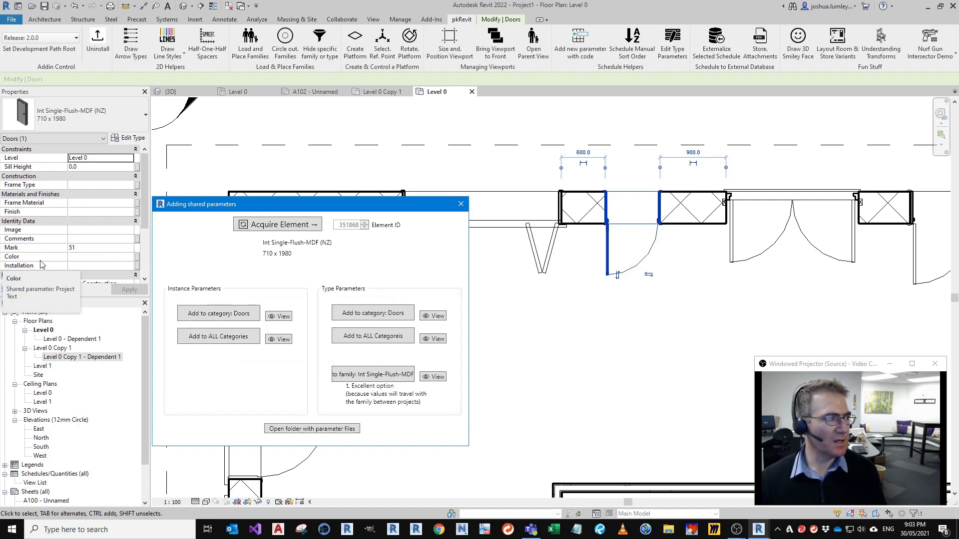
{"action": "left_click", "coordinate": [280, 320]}
{"action": "left_click_drag", "start_coordinate": [485, 129], "coordinate": [563, 88]}
{"action": "key", "text": "alt+space"}
{"action": "key", "text": "n"}
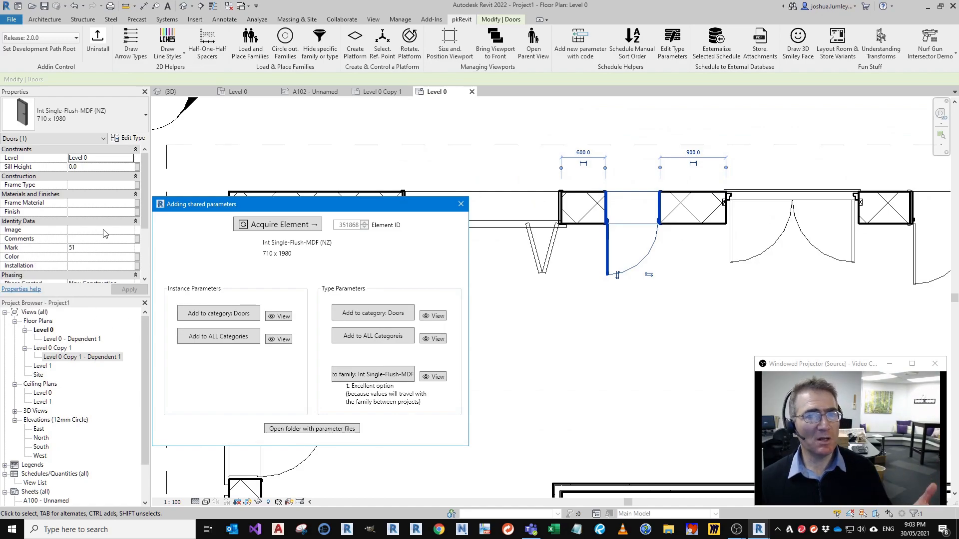
Step: Add the Comments1, Comments2 and Comments3 shared instance parameters to all categories
{"action": "left_click", "coordinate": [198, 336]}
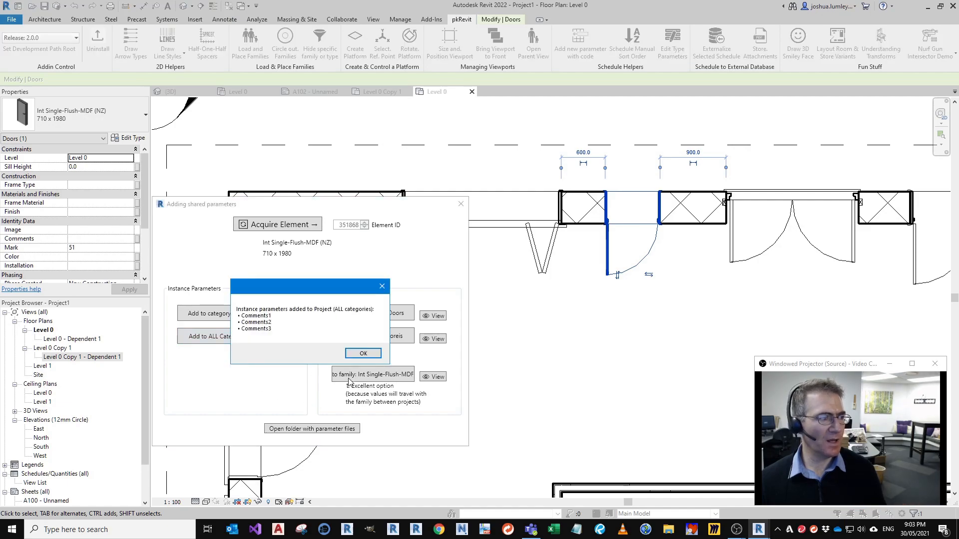
{"action": "left_click", "coordinate": [363, 354]}
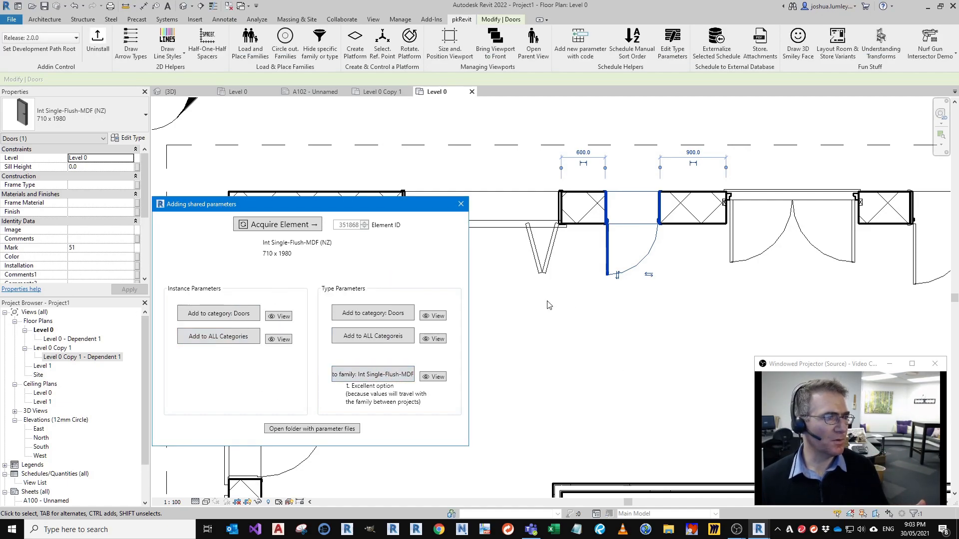
Step: Check the properties of the lower Wall-Fnd_440Blk wall and the Viper couch for the added Comments parameters
{"action": "middle_click_drag", "start_coordinate": [585, 279], "coordinate": [749, 248]}
{"action": "scroll", "coordinate": [749, 249], "scroll_direction": "down", "scroll_amount": 2}
{"action": "middle_click_drag", "start_coordinate": [655, 306], "coordinate": [710, 175]}
{"action": "key", "text": "Escape"}
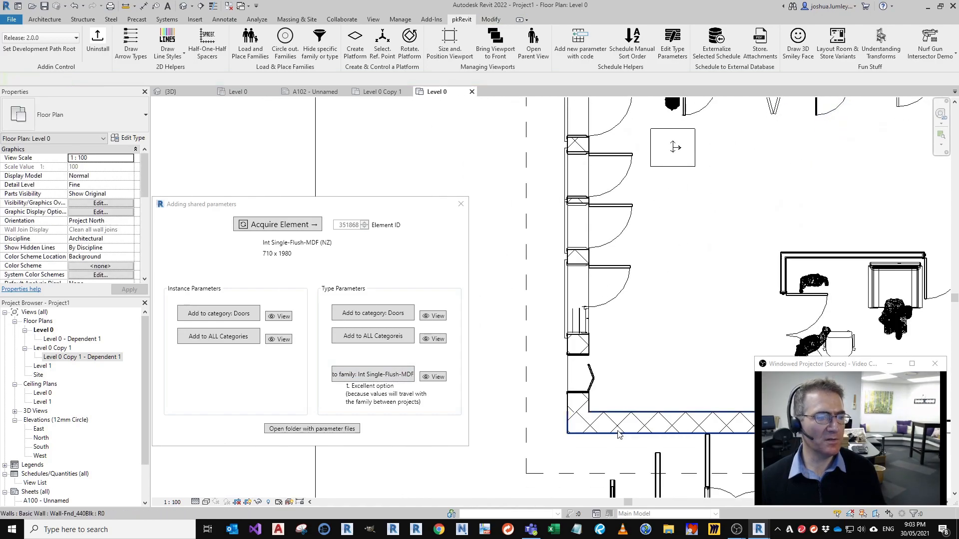
{"action": "left_click", "coordinate": [620, 437]}
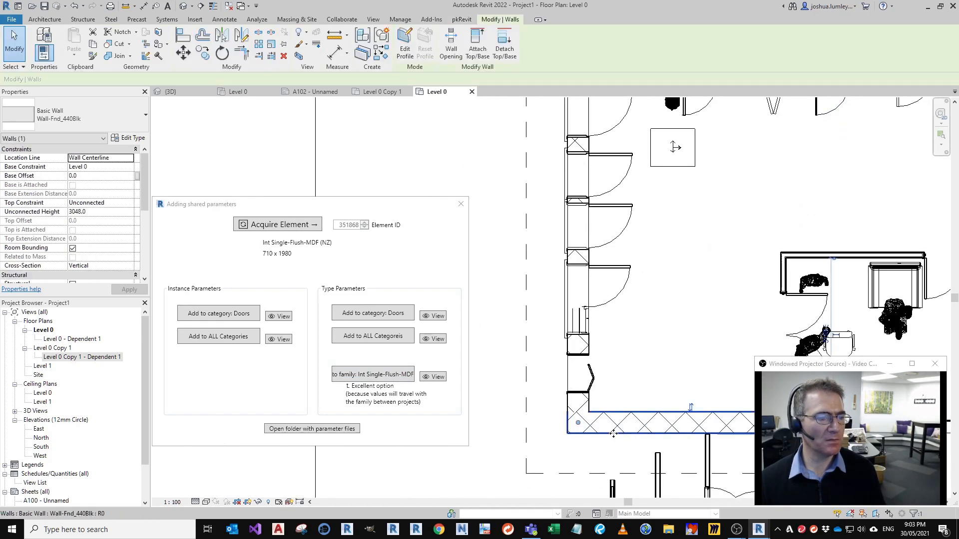
{"action": "scroll", "coordinate": [75, 230], "scroll_direction": "down", "scroll_amount": 4}
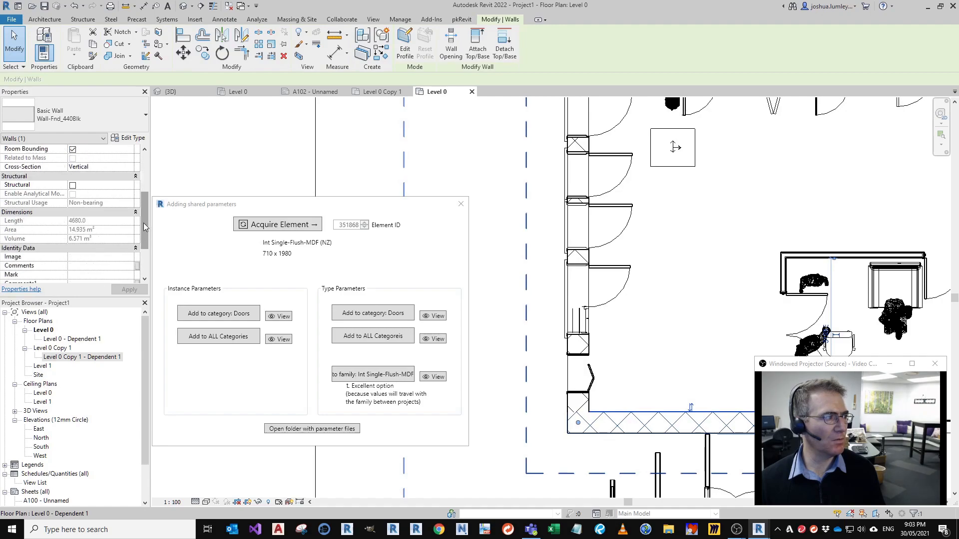
{"action": "scroll", "coordinate": [75, 239], "scroll_direction": "down", "scroll_amount": 2}
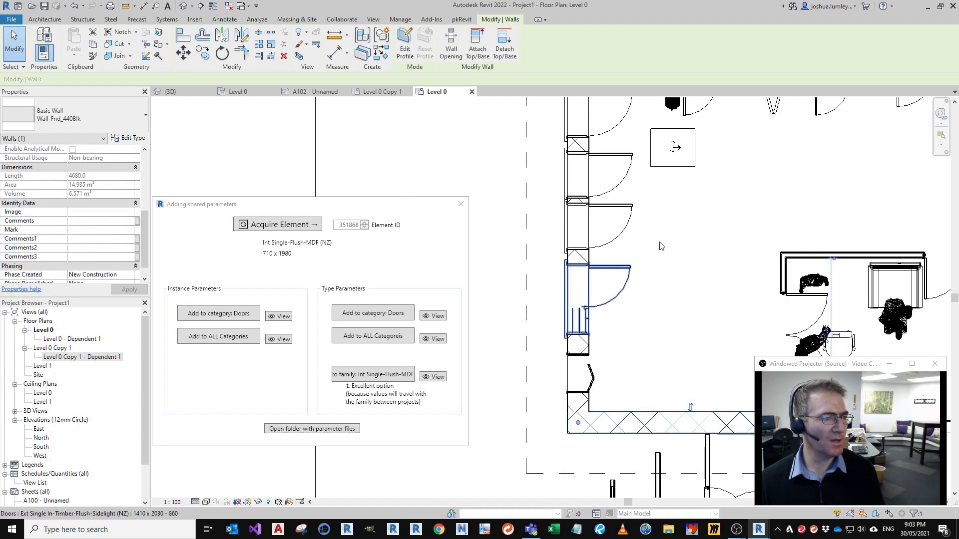
{"action": "middle_click_drag", "start_coordinate": [642, 252], "coordinate": [475, 278]}
{"action": "left_click", "coordinate": [847, 295]}
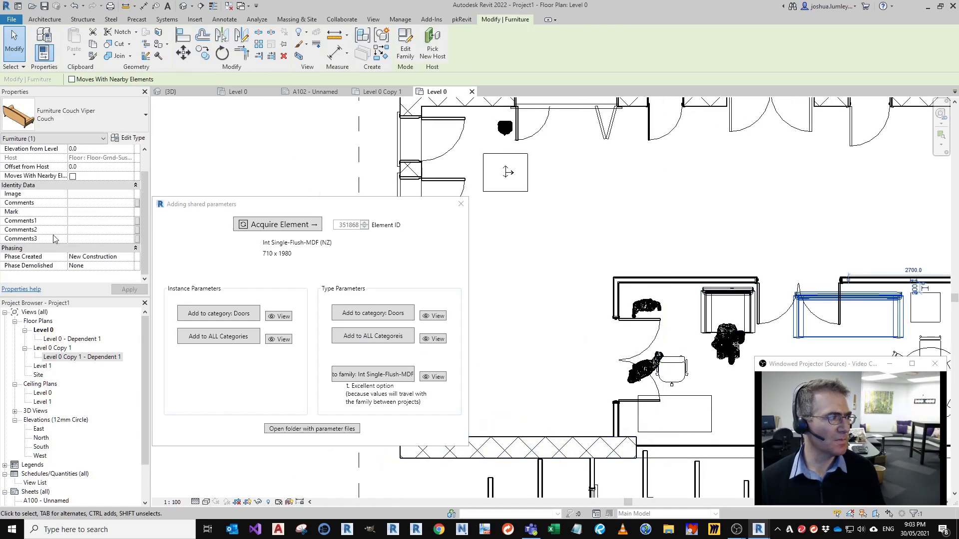
{"action": "middle_click_drag", "start_coordinate": [583, 222], "coordinate": [555, 262]}
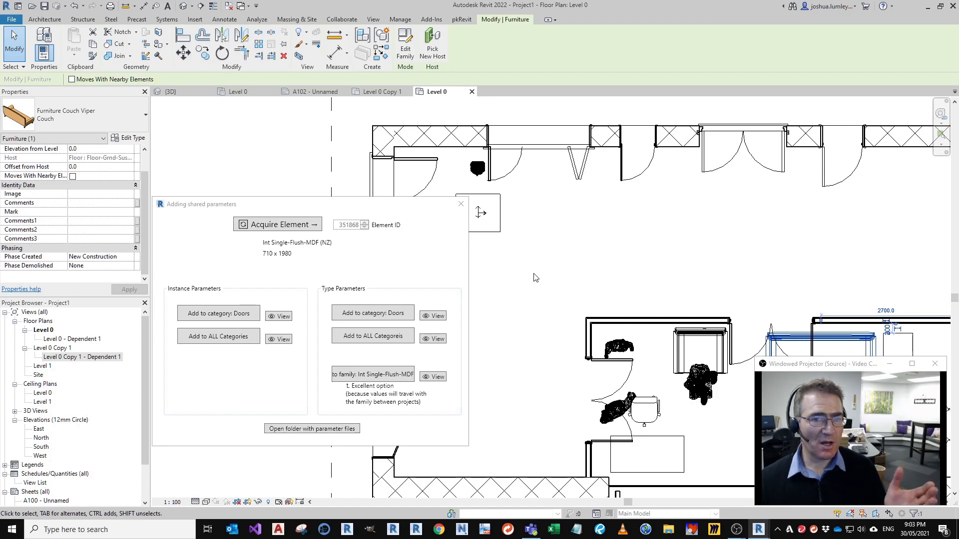
{"action": "middle_click_drag", "start_coordinate": [461, 371], "coordinate": [623, 339]}
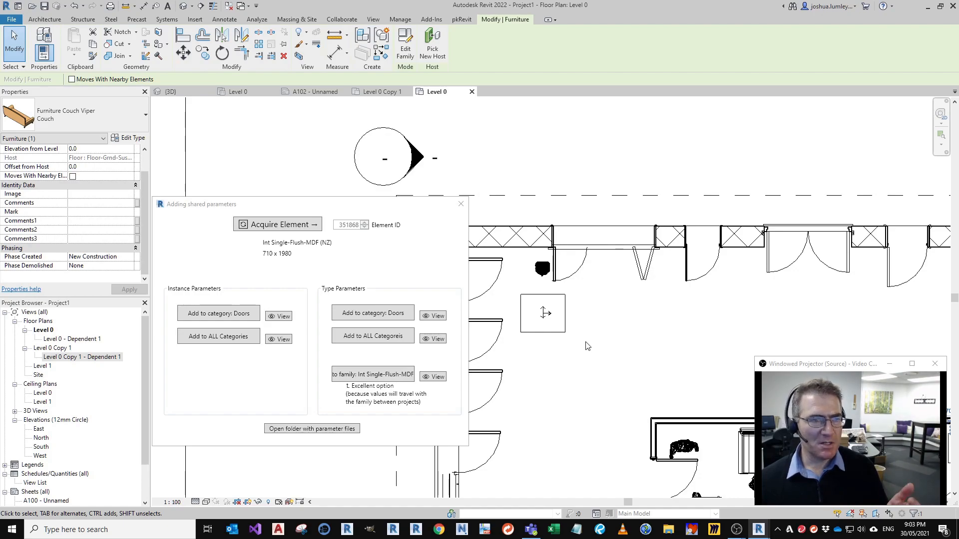
Step: View the shared parameter file for the Doors category's type parameters and highlight its parameter definition lines
{"action": "middle_click_drag", "start_coordinate": [553, 363], "coordinate": [531, 356]}
{"action": "left_click", "coordinate": [424, 316]}
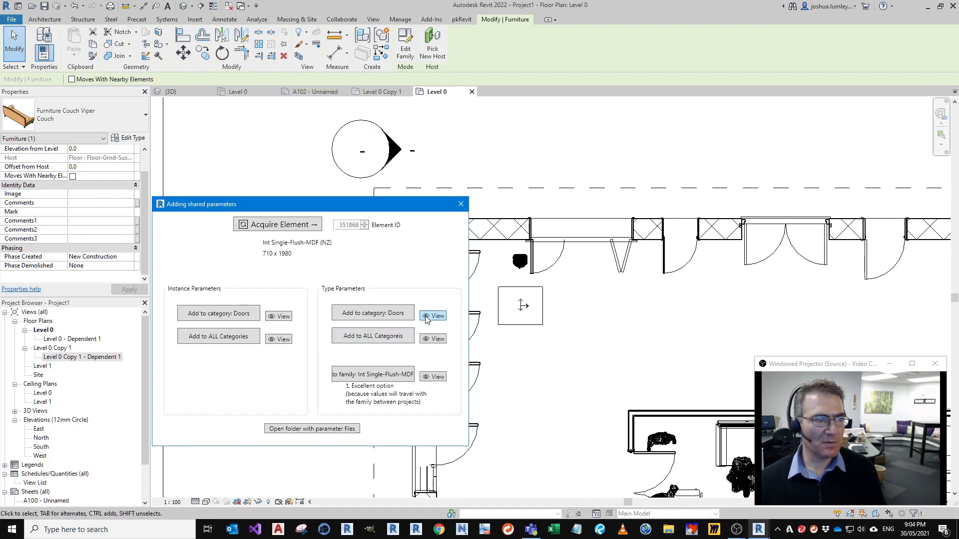
{"action": "left_click_drag", "start_coordinate": [659, 231], "coordinate": [591, 177]}
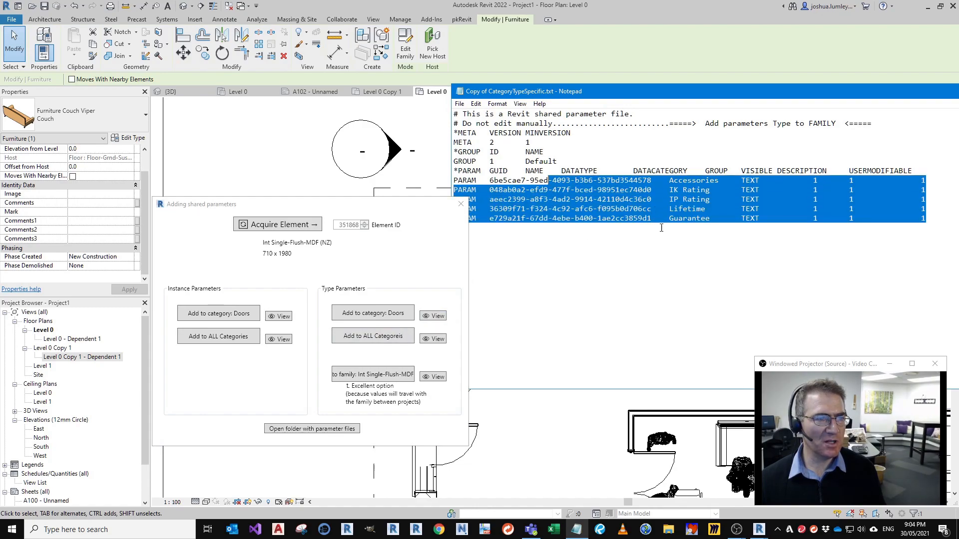
Step: Close the parameter file and add the Guarantee, Lifetime, IP Rating, IK Rating and Accessories shared type parameters to the Doors category
{"action": "left_click", "coordinate": [602, 259]}
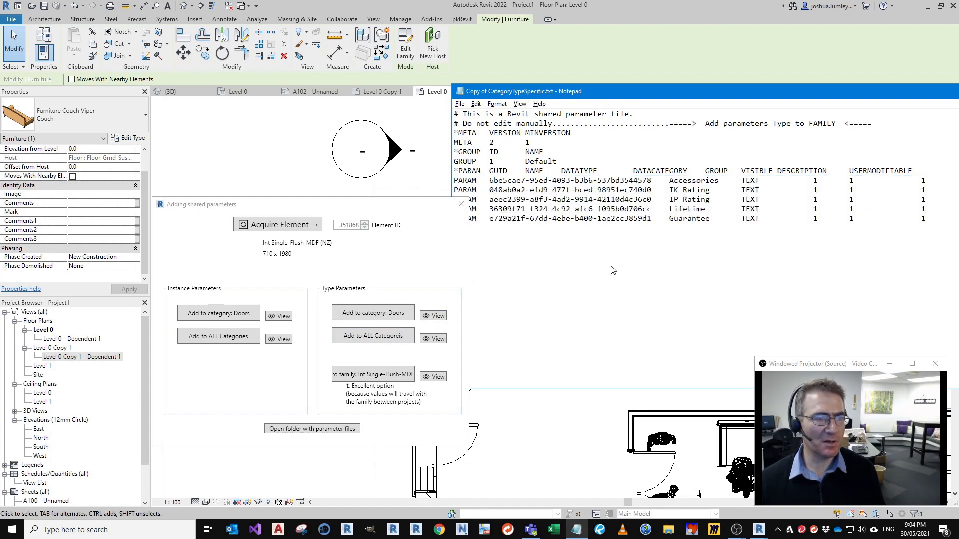
{"action": "key", "text": "alt+space"}
{"action": "key", "text": "c"}
{"action": "left_click", "coordinate": [624, 316]}
{"action": "left_click", "coordinate": [686, 265]}
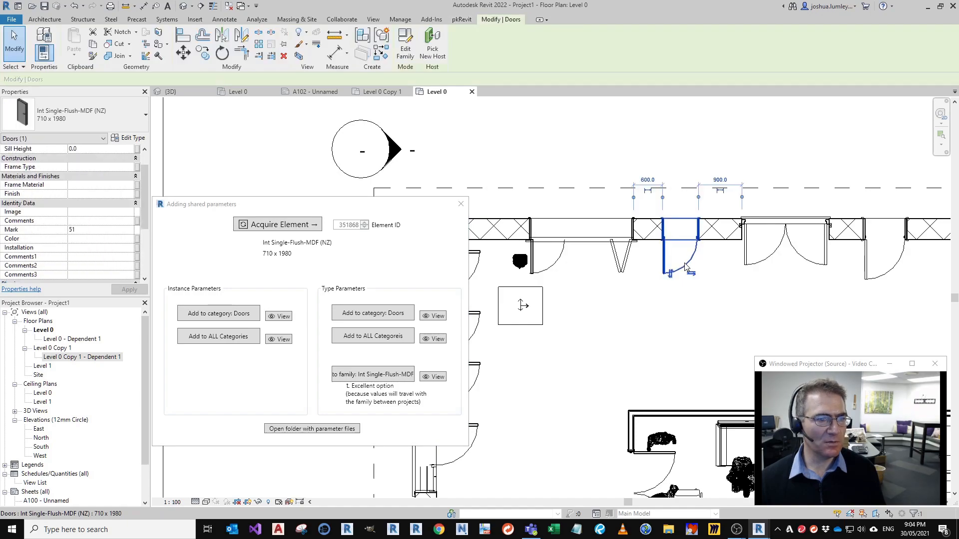
{"action": "left_click", "coordinate": [348, 317]}
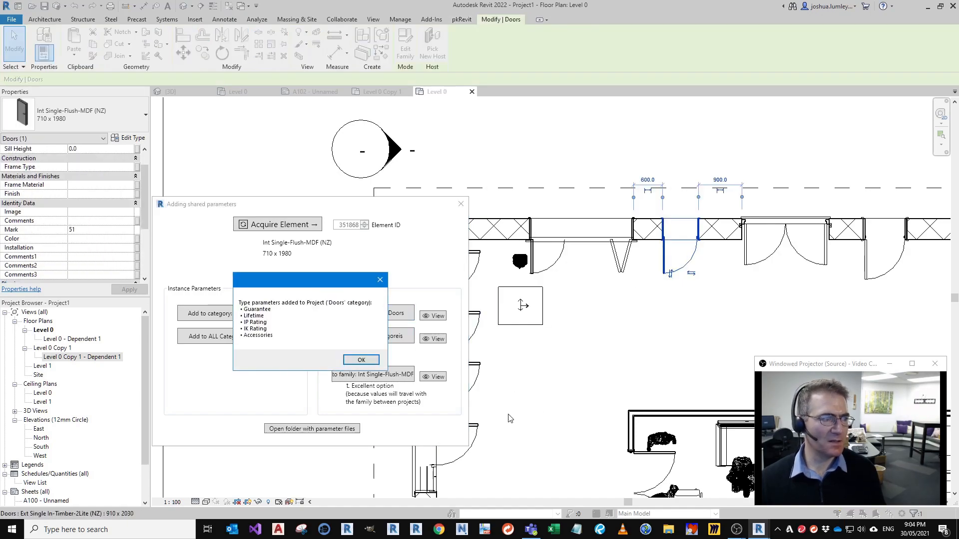
{"action": "left_click", "coordinate": [361, 360]}
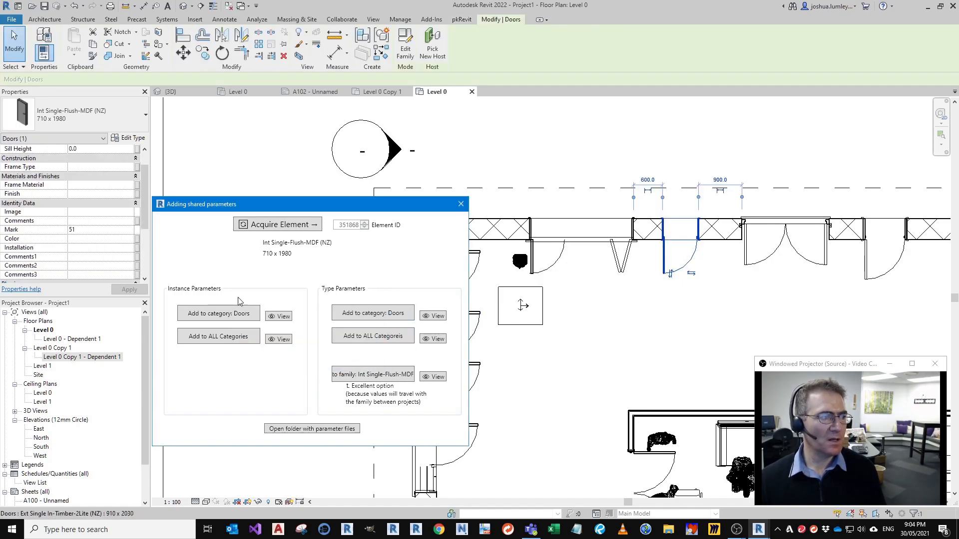
Step: Check the type properties of the Int Single-Flush-MDF (NZ) door for the added type parameters
{"action": "left_click", "coordinate": [129, 138]}
{"action": "scroll", "coordinate": [631, 240], "scroll_direction": "down", "scroll_amount": 6}
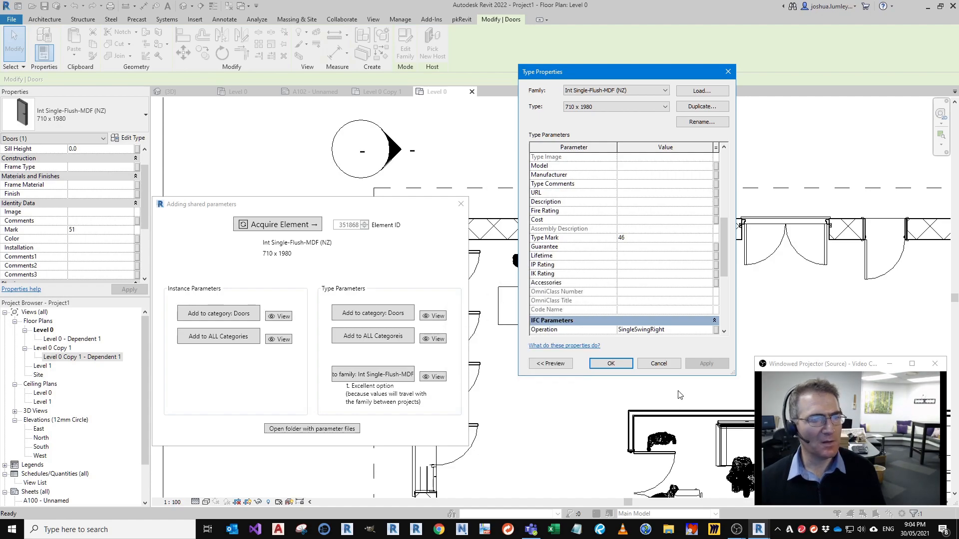
{"action": "left_click", "coordinate": [610, 364]}
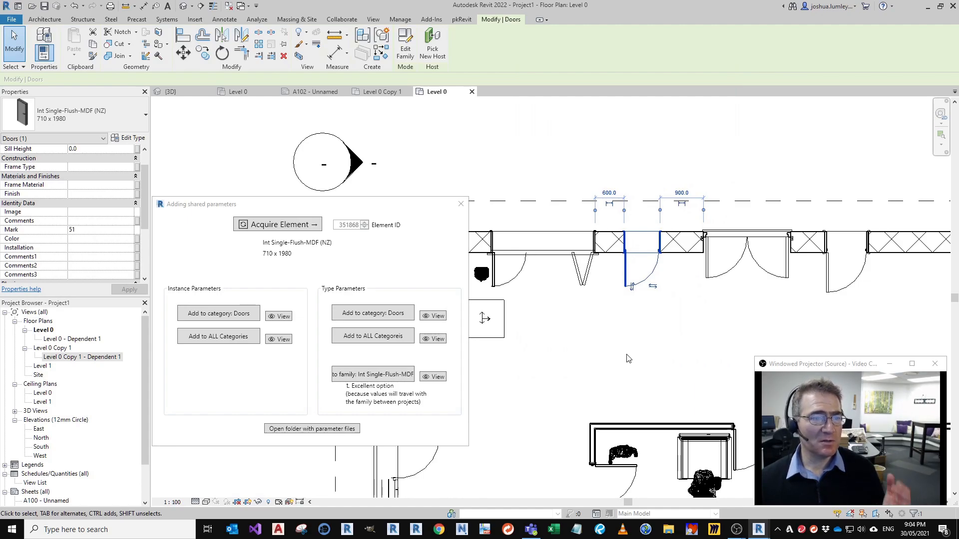
Step: Add the Type Comments1, Type Comments2 and Type Comments3 shared parameters to all categories and check them in the lower wall's type properties
{"action": "left_click", "coordinate": [367, 337]}
{"action": "left_click", "coordinate": [360, 353]}
{"action": "middle_click_drag", "start_coordinate": [602, 368], "coordinate": [765, 255]}
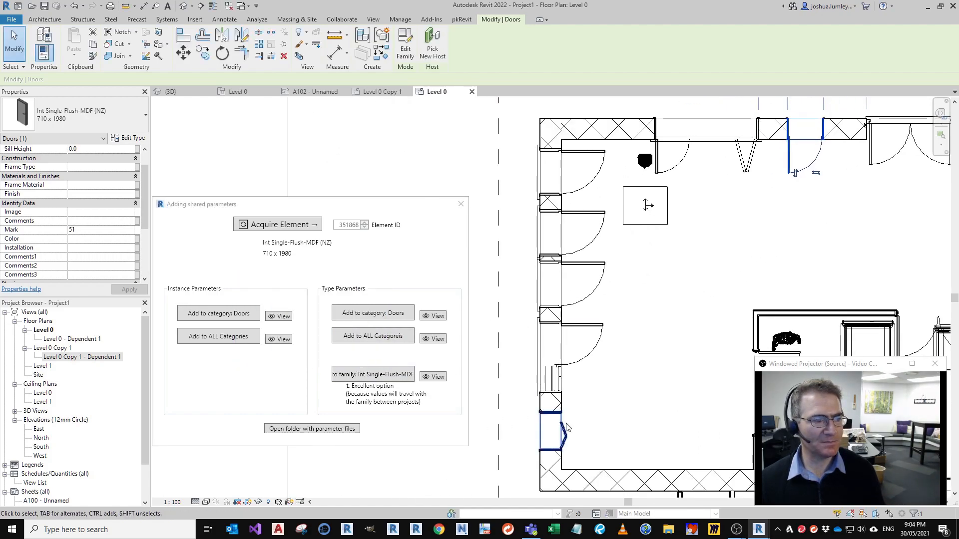
{"action": "left_click", "coordinate": [573, 477]}
{"action": "left_click", "coordinate": [129, 138]}
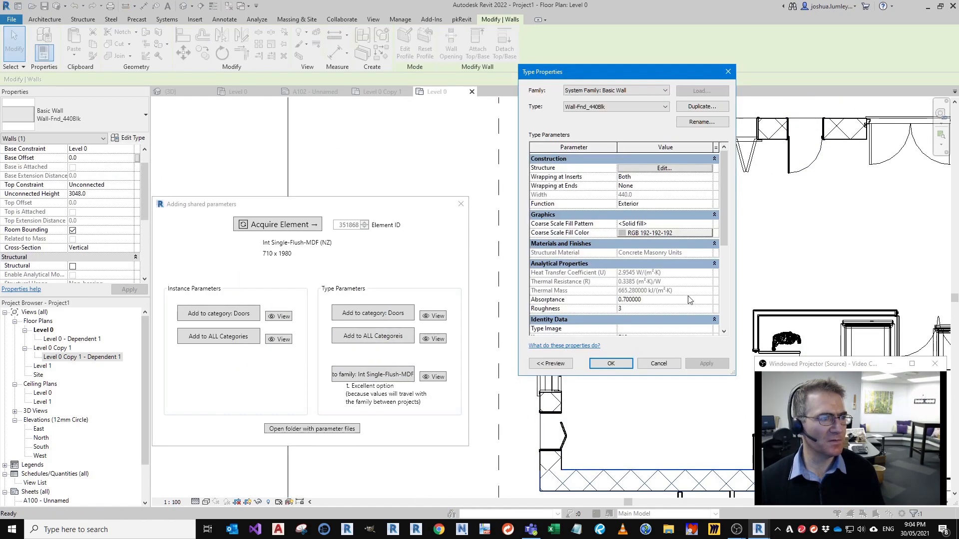
{"action": "scroll", "coordinate": [652, 245], "scroll_direction": "down", "scroll_amount": 5}
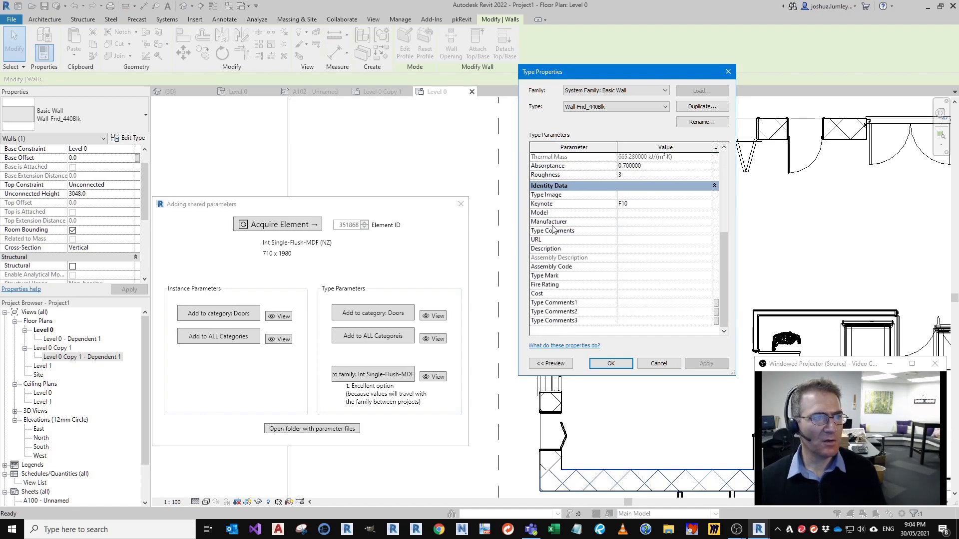
{"action": "left_click", "coordinate": [658, 364]}
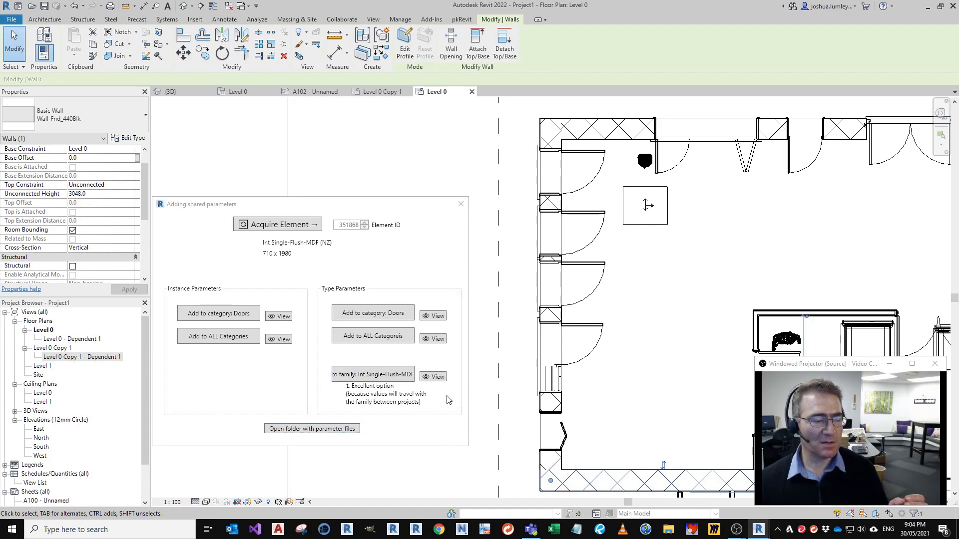
{"action": "middle_click_drag", "start_coordinate": [677, 331], "coordinate": [599, 368]}
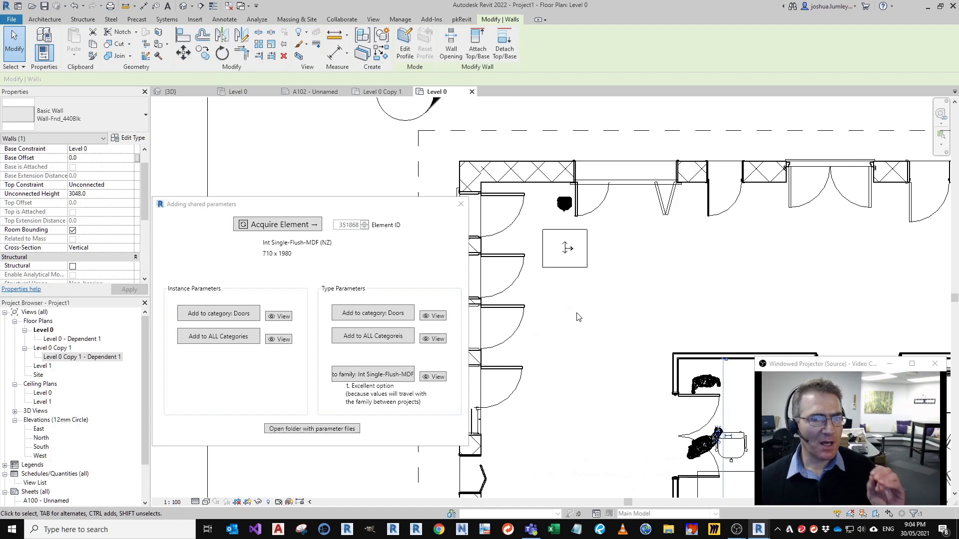
{"action": "middle_click_drag", "start_coordinate": [601, 342], "coordinate": [587, 347]}
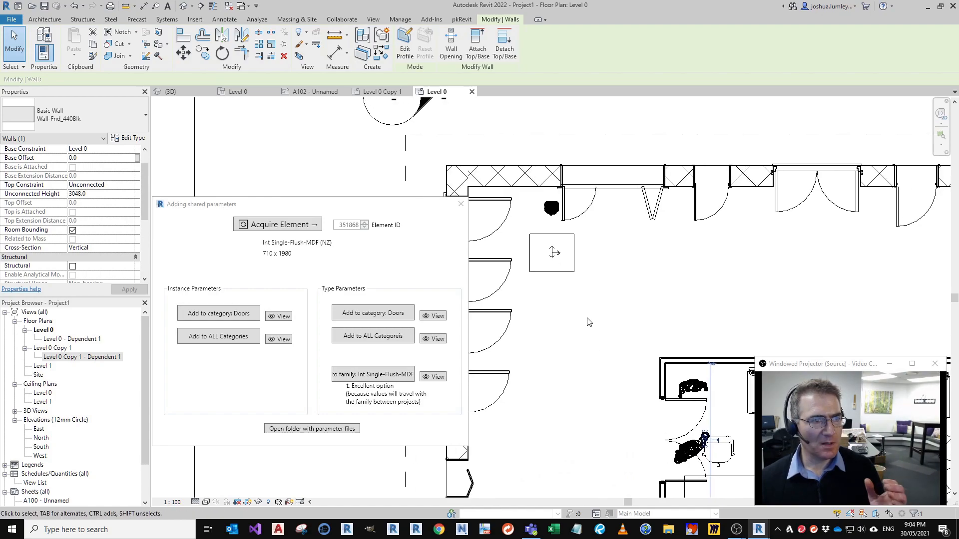
{"action": "middle_click_drag", "start_coordinate": [614, 305], "coordinate": [603, 355]}
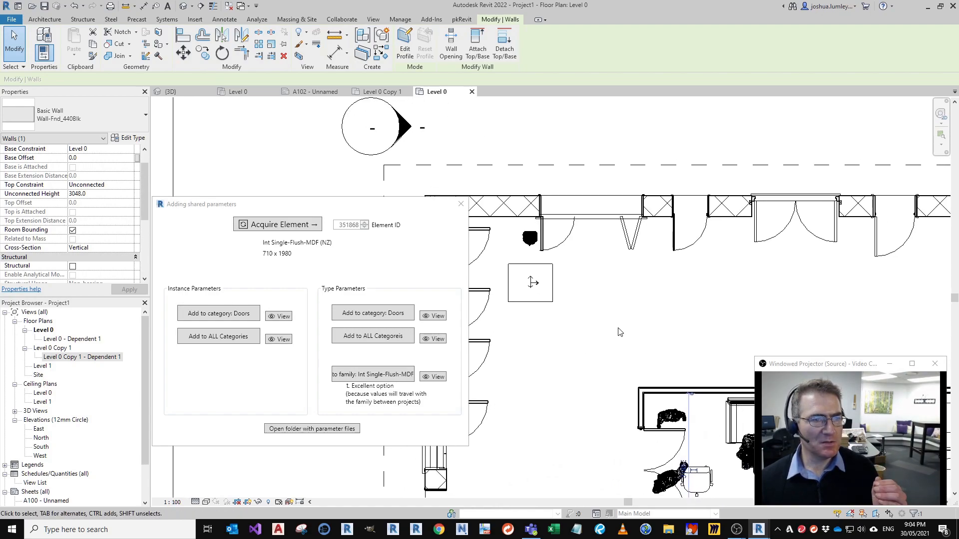
Step: Select the 710 x 1980 door in the upper wall and add the shared type parameters to the Int Single-Flush-MDF (NZ) family
{"action": "scroll", "coordinate": [683, 268], "scroll_direction": "up", "scroll_amount": 2}
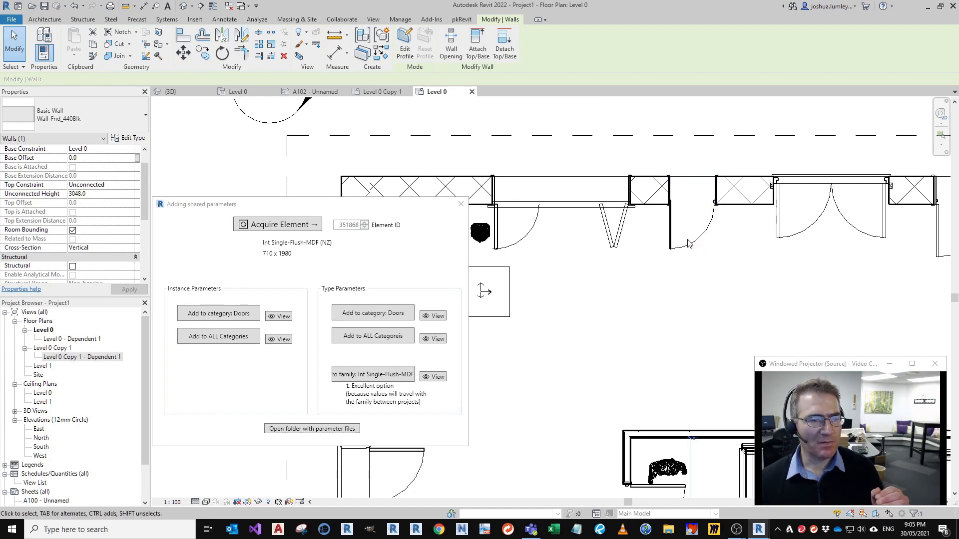
{"action": "left_click", "coordinate": [688, 243]}
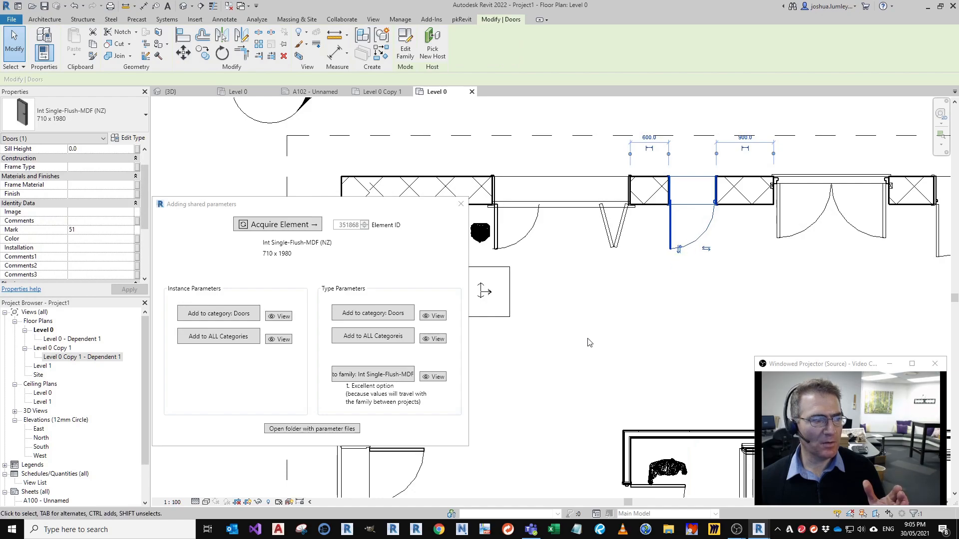
{"action": "left_click", "coordinate": [344, 379]}
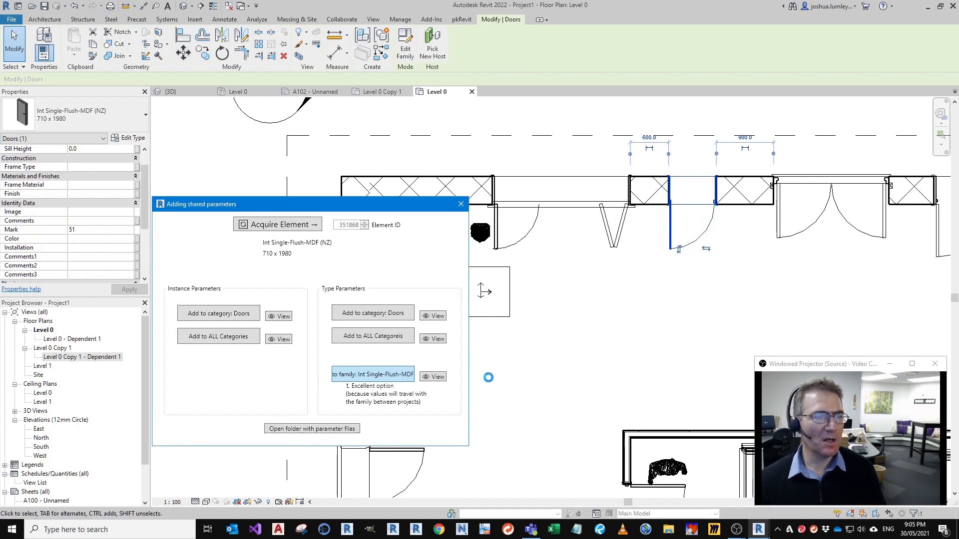
{"action": "left_click", "coordinate": [337, 356]}
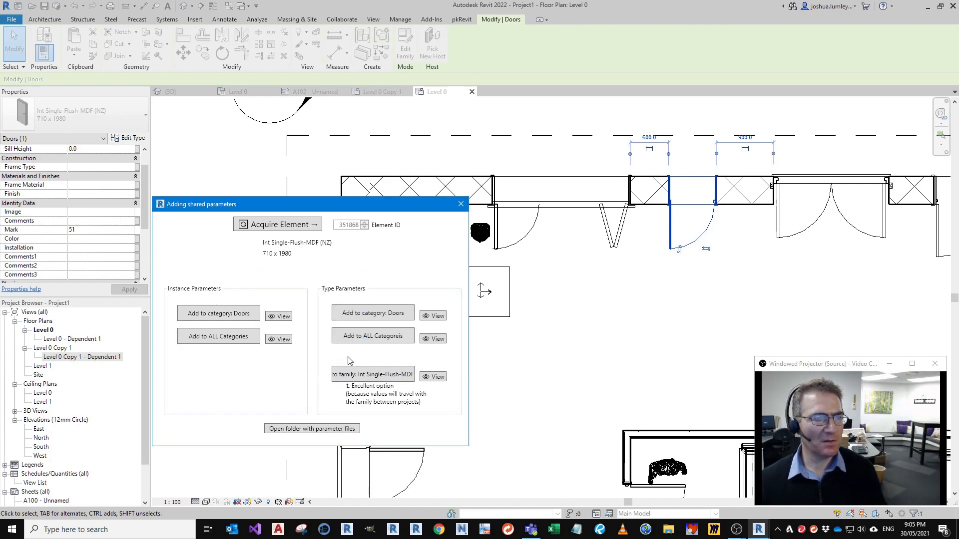
Step: Open the door's family for editing, examine its parameters in Family Types, and close the family without changes
{"action": "right_click", "coordinate": [632, 270]}
{"action": "left_click", "coordinate": [663, 131]}
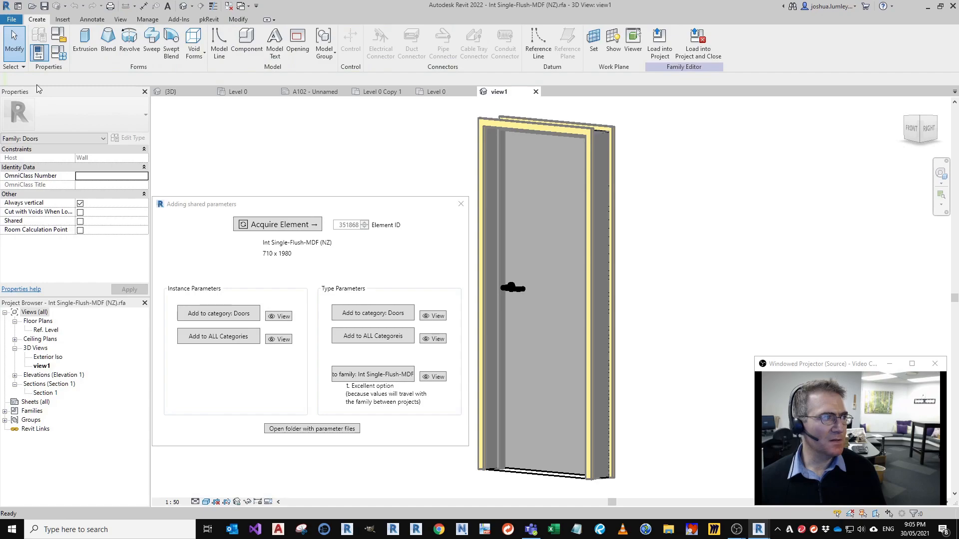
{"action": "left_click", "coordinate": [57, 59]}
{"action": "scroll", "coordinate": [632, 251], "scroll_direction": "down", "scroll_amount": 3}
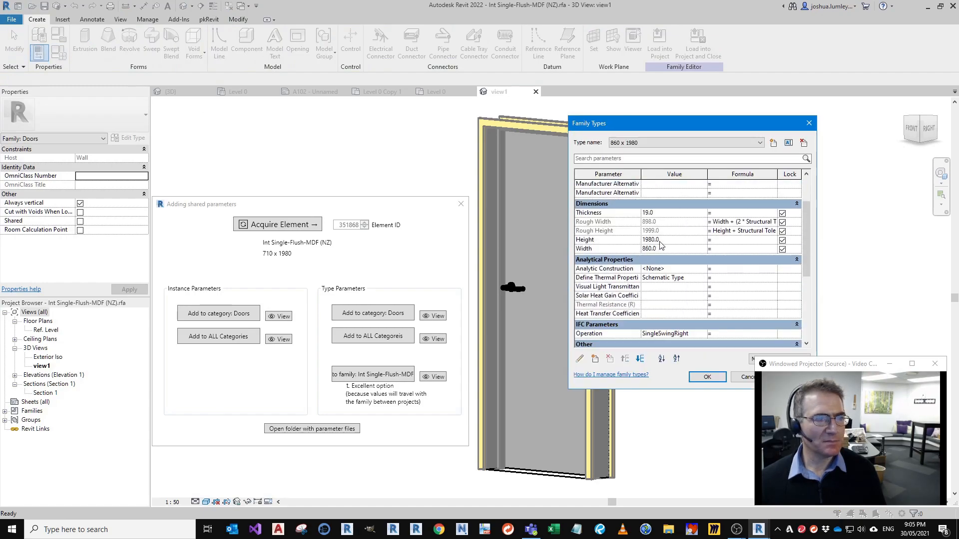
{"action": "scroll", "coordinate": [632, 251], "scroll_direction": "up", "scroll_amount": 3}
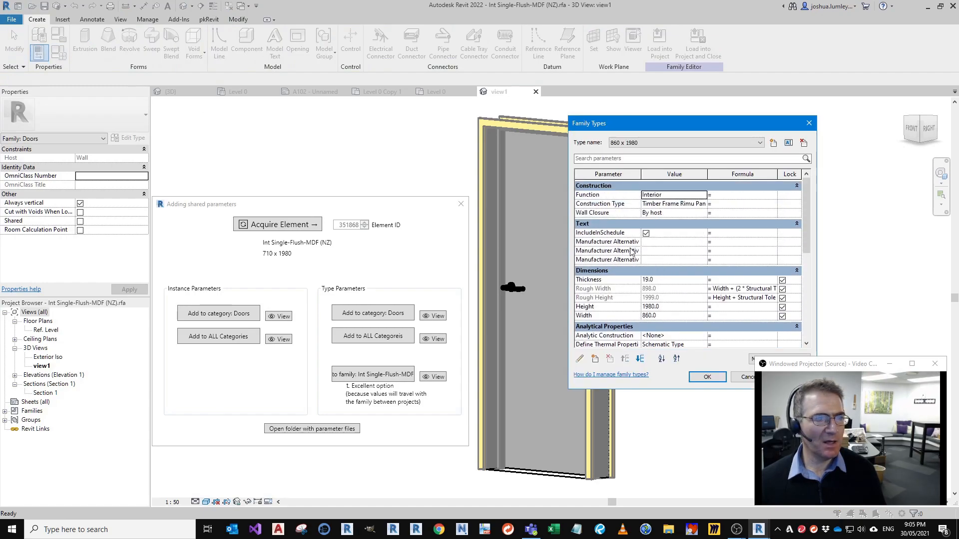
{"action": "left_click", "coordinate": [734, 379]}
{"action": "left_click", "coordinate": [536, 91]}
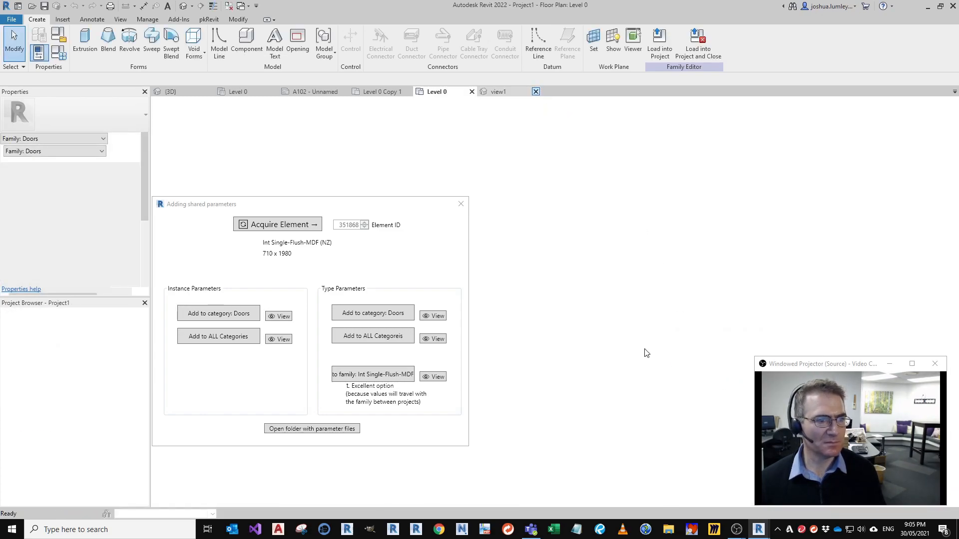
Step: Close the Adding shared parameters tool and deactivate the active viewport on sheet A102
{"action": "left_click", "coordinate": [460, 204]}
{"action": "left_click", "coordinate": [460, 19]}
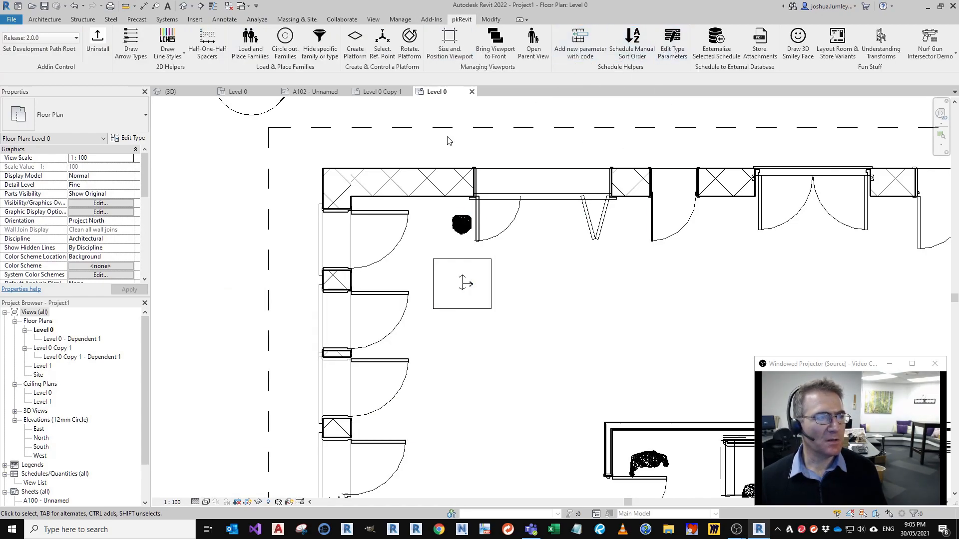
{"action": "left_click", "coordinate": [312, 92]}
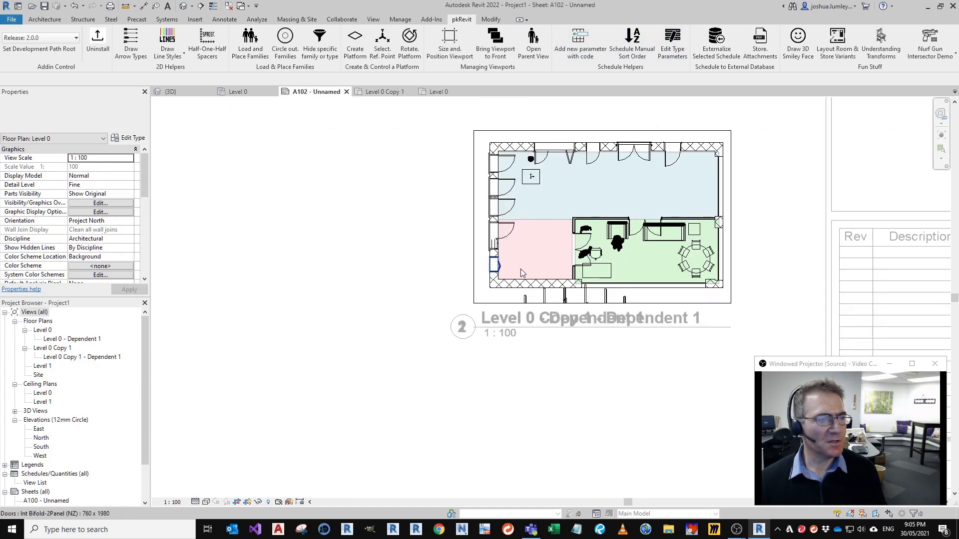
{"action": "scroll", "coordinate": [598, 161], "scroll_direction": "down", "scroll_amount": 2}
{"action": "right_click", "coordinate": [517, 202]}
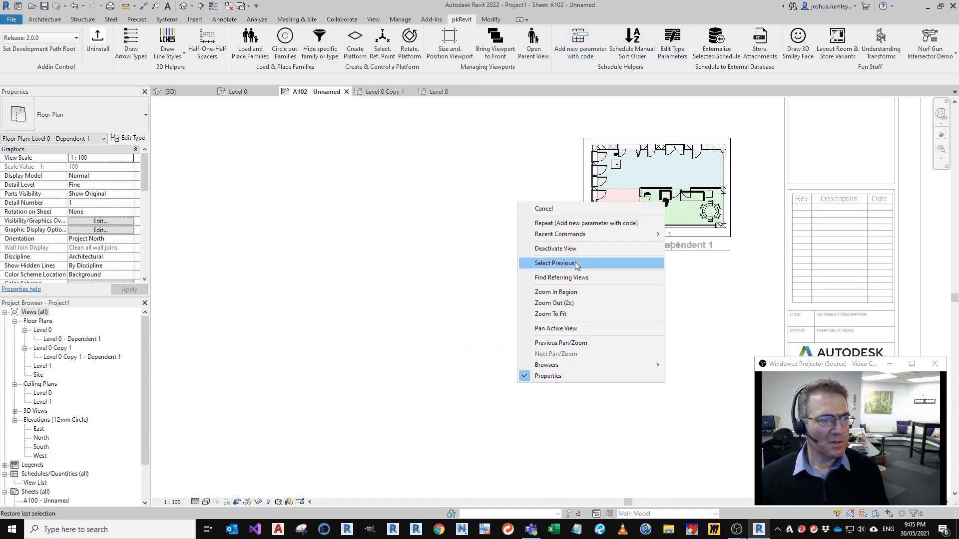
{"action": "left_click", "coordinate": [568, 249]}
{"action": "scroll", "coordinate": [519, 280], "scroll_direction": "down", "scroll_amount": 2}
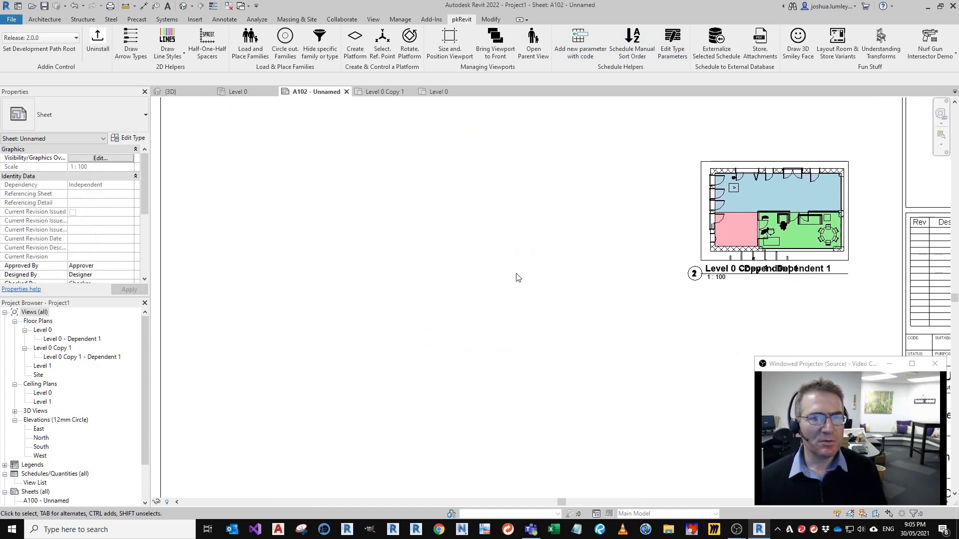
{"action": "scroll", "coordinate": [544, 277], "scroll_direction": "down", "scroll_amount": 2}
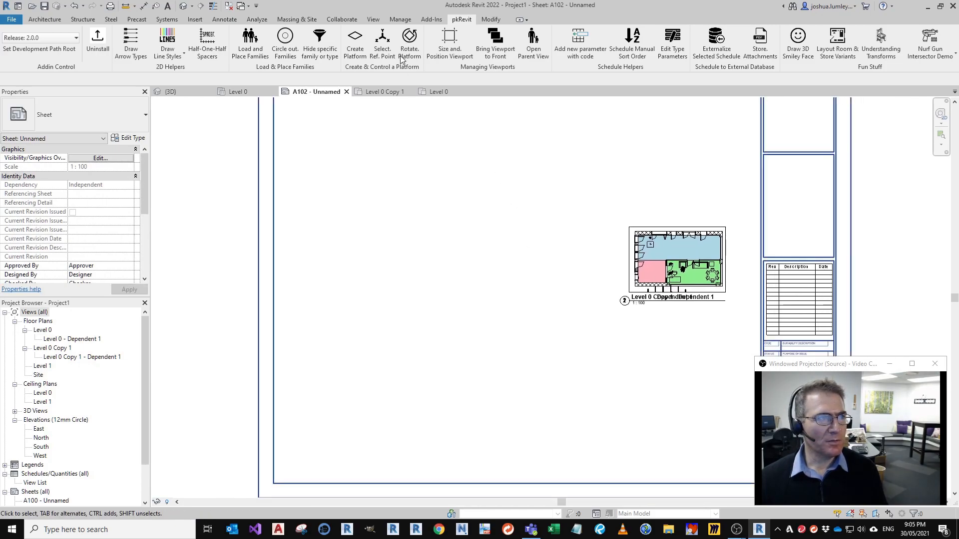
Step: Create a new schedule of building components for the Doors category in the New Construction phase
{"action": "left_click", "coordinate": [373, 19]}
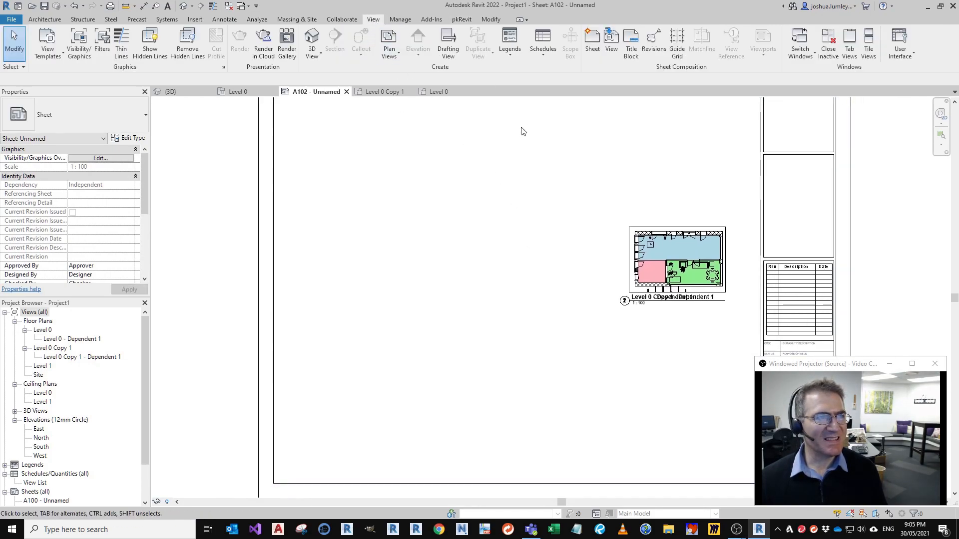
{"action": "left_click", "coordinate": [530, 55]}
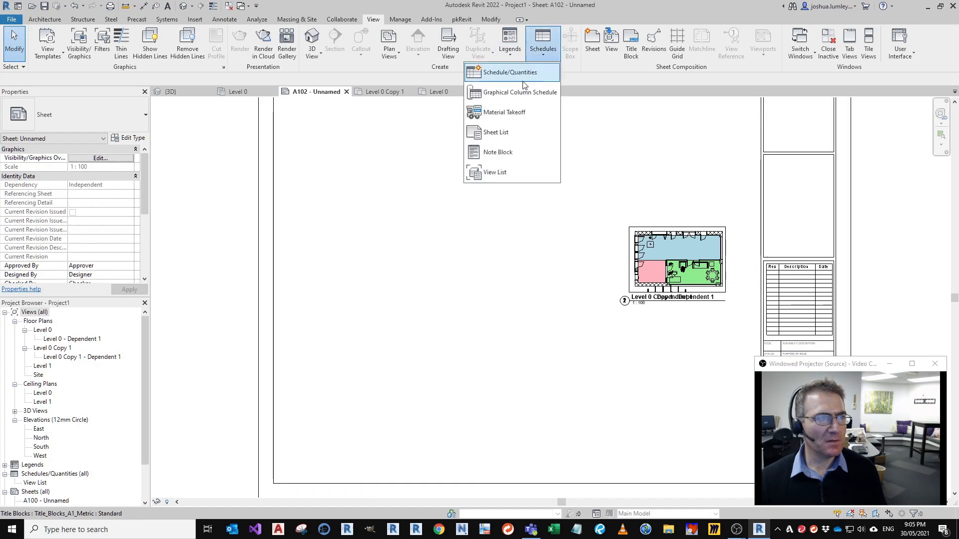
{"action": "left_click", "coordinate": [501, 78]}
{"action": "left_click", "coordinate": [412, 265]}
{"action": "scroll", "coordinate": [433, 296], "scroll_direction": "down", "scroll_amount": 1}
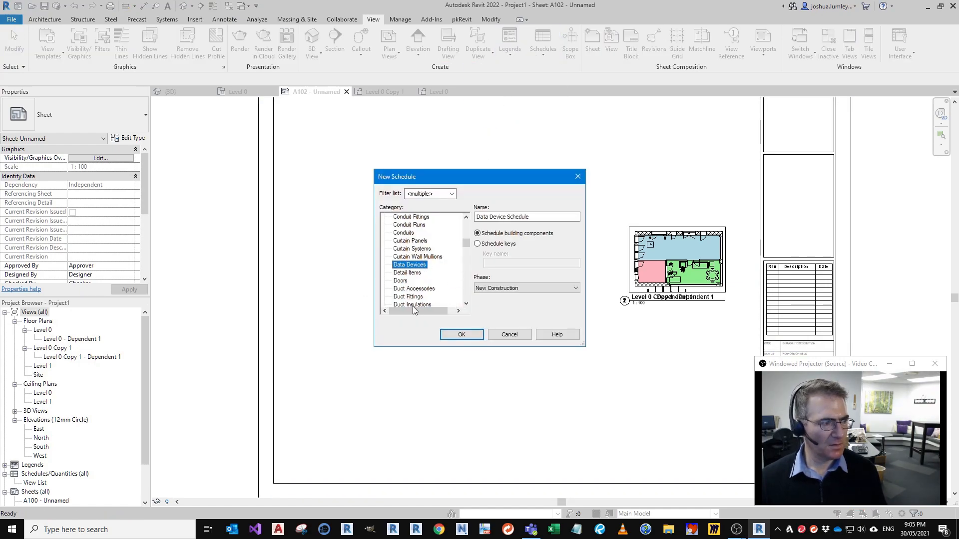
{"action": "left_click", "coordinate": [400, 281]}
{"action": "left_click", "coordinate": [461, 335]}
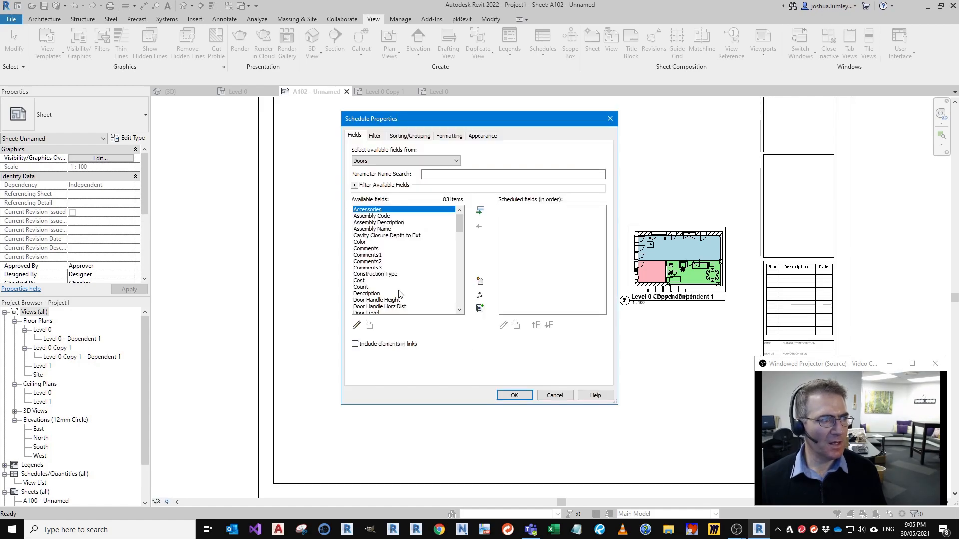
Step: Add the Family, Height and Type fields to the door schedule's scheduled fields
{"action": "left_click", "coordinate": [379, 229]}
{"action": "left_click", "coordinate": [374, 255]}
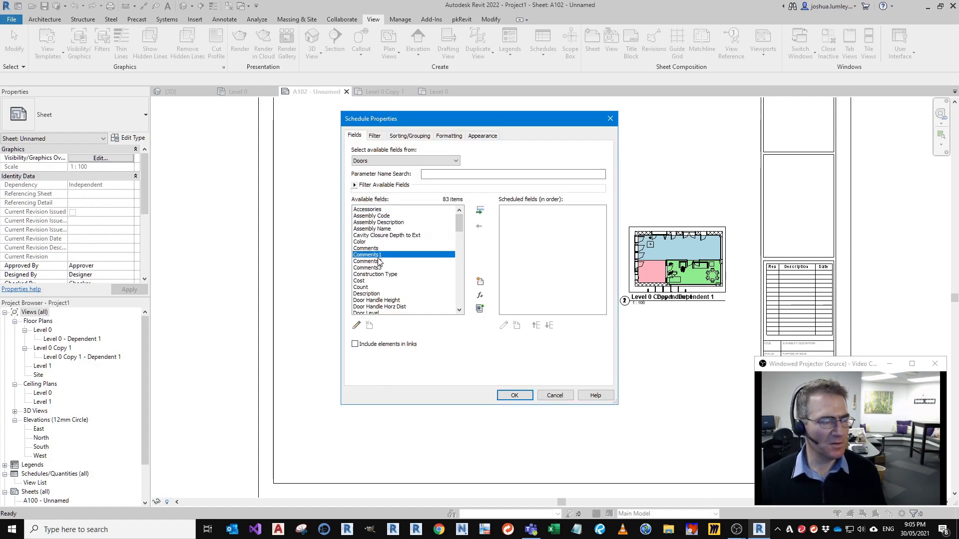
{"action": "key", "text": "f"}
{"action": "scroll", "coordinate": [379, 299], "scroll_direction": "down", "scroll_amount": 2}
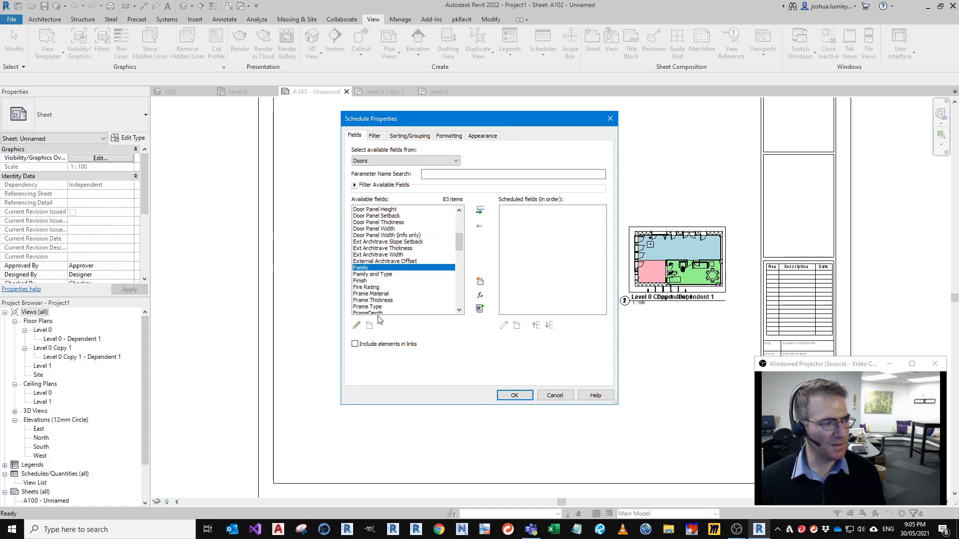
{"action": "double_click", "coordinate": [361, 268]}
{"action": "left_click", "coordinate": [372, 242]}
{"action": "scroll", "coordinate": [363, 282], "scroll_direction": "down", "scroll_amount": 3}
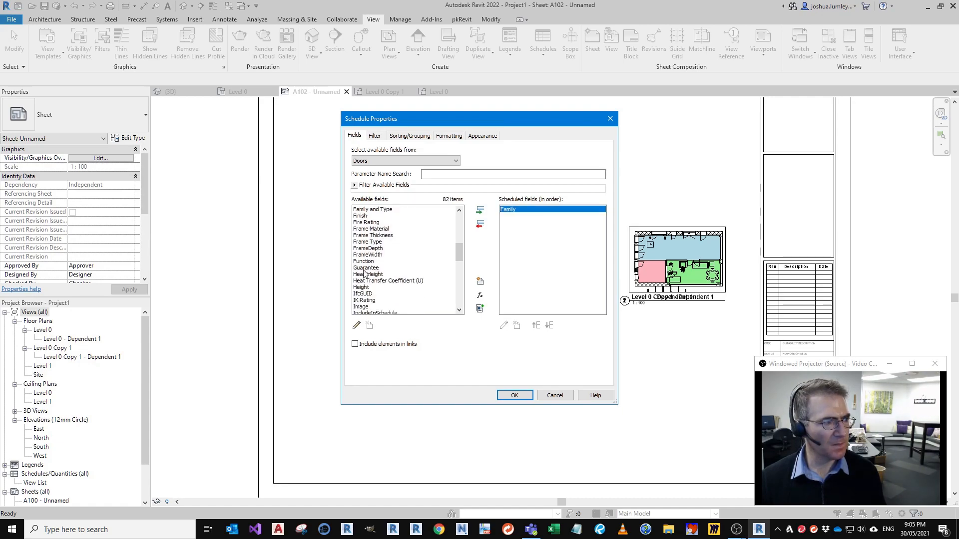
{"action": "left_click", "coordinate": [365, 255]}
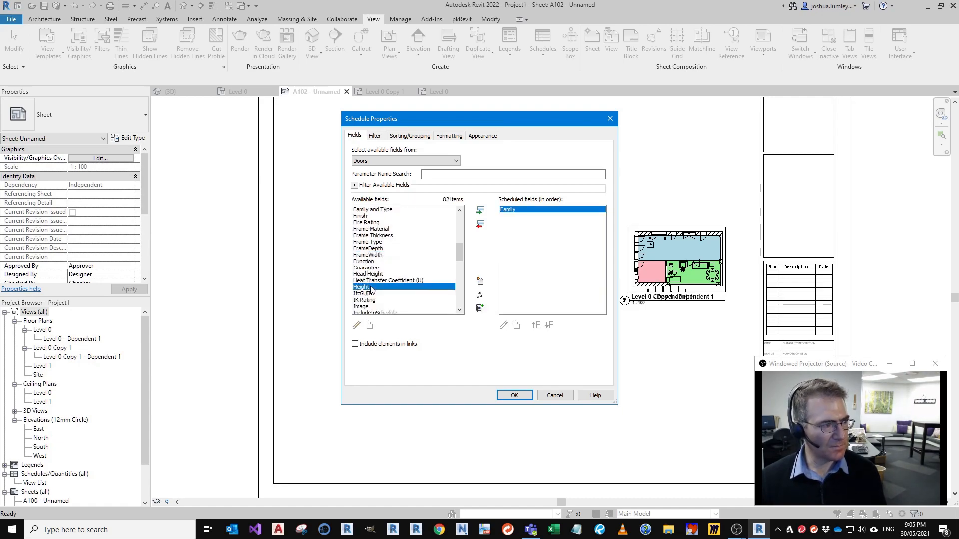
{"action": "double_click", "coordinate": [370, 288]}
{"action": "key", "text": "t"}
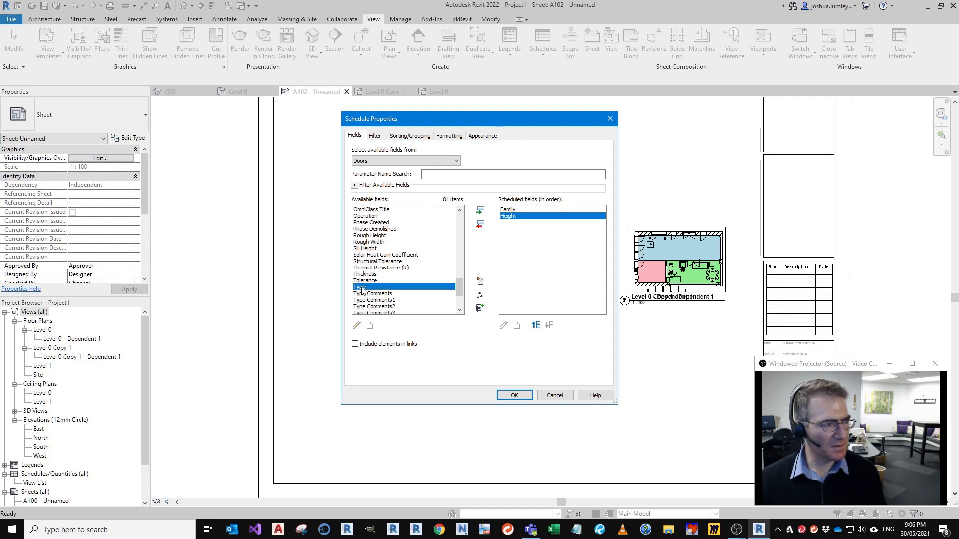
{"action": "double_click", "coordinate": [359, 287]}
Step: Add the Manufacturer, Model and Lifetime fields after Type in the scheduled fields
{"action": "left_click", "coordinate": [374, 245]}
{"action": "key", "text": "m"}
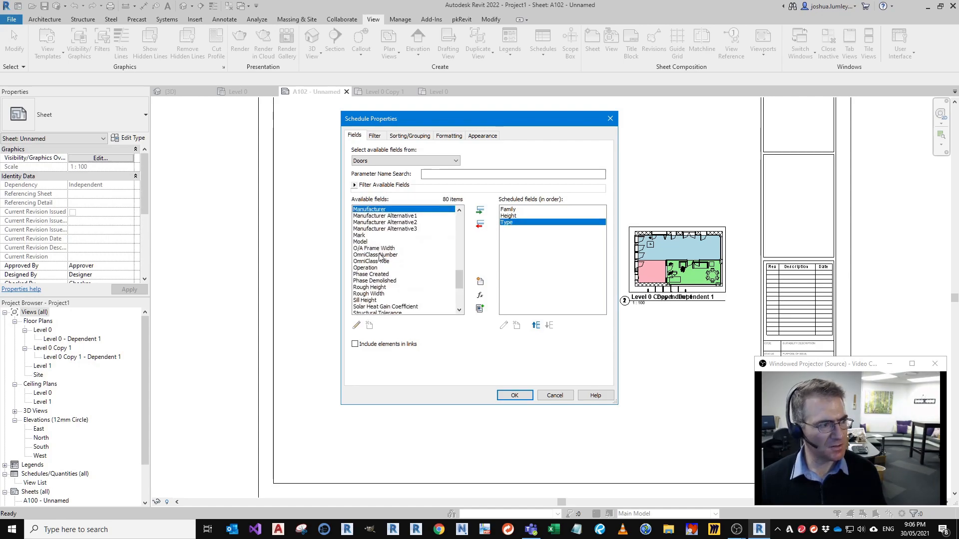
{"action": "double_click", "coordinate": [378, 210]}
{"action": "left_click", "coordinate": [376, 241]}
{"action": "key", "text": "m"}
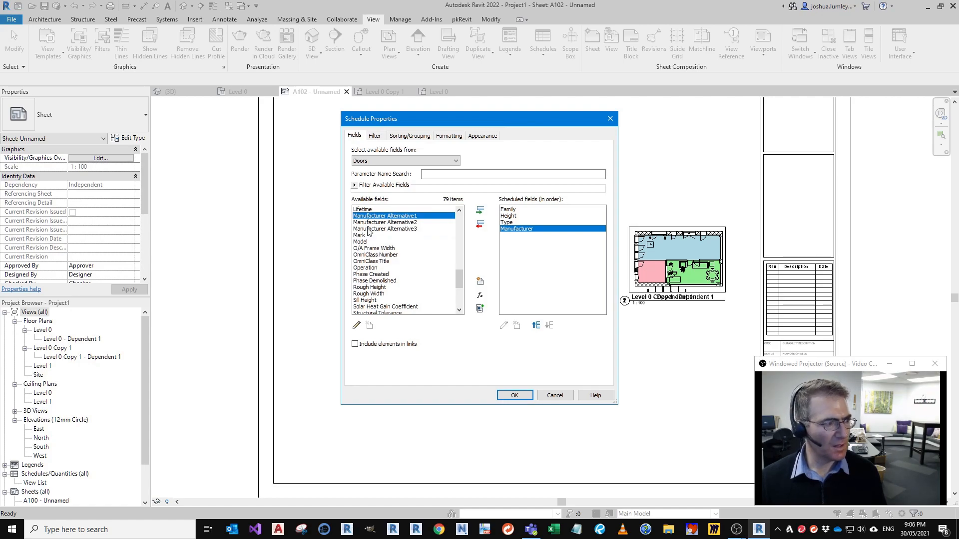
{"action": "double_click", "coordinate": [363, 243]}
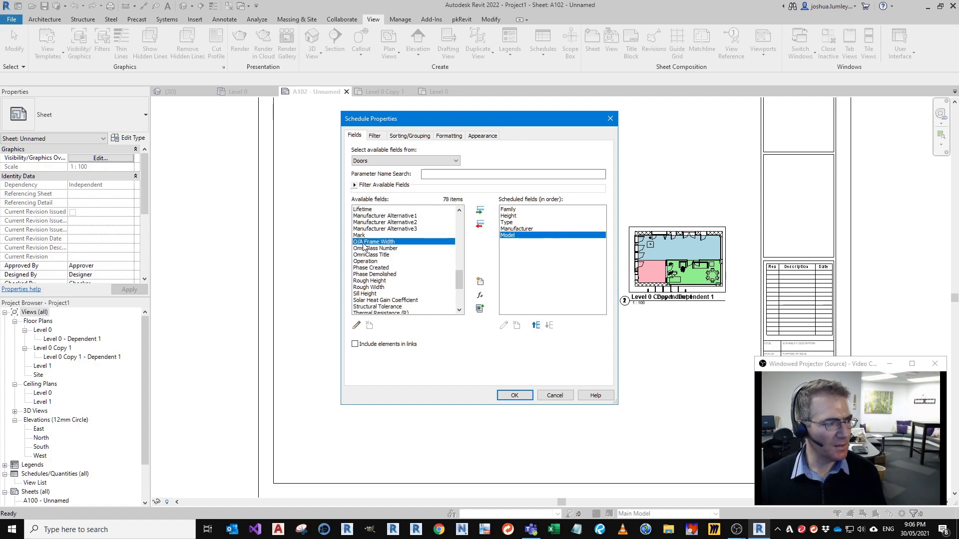
{"action": "double_click", "coordinate": [364, 211]}
Step: Add the Guarantee, IP Rating, IK Rating and Accessories fields, and create the door schedule
{"action": "scroll", "coordinate": [377, 232], "scroll_direction": "up", "scroll_amount": 2}
{"action": "key", "text": "g"}
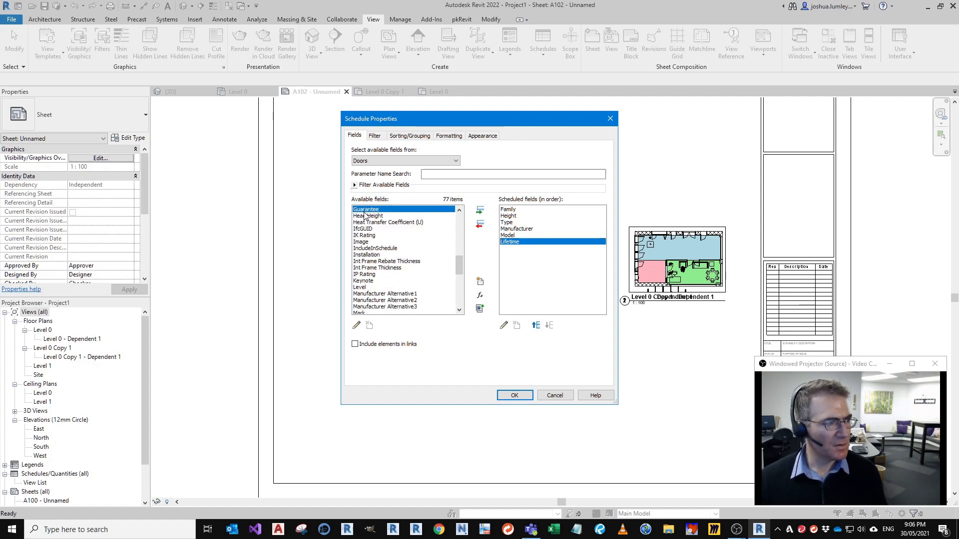
{"action": "double_click", "coordinate": [365, 210]}
{"action": "double_click", "coordinate": [364, 275]}
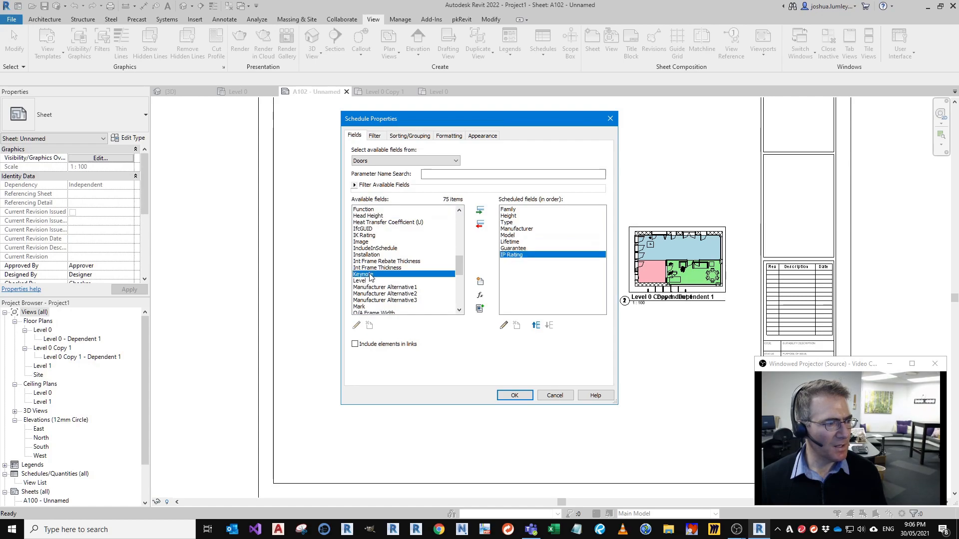
{"action": "double_click", "coordinate": [370, 235]}
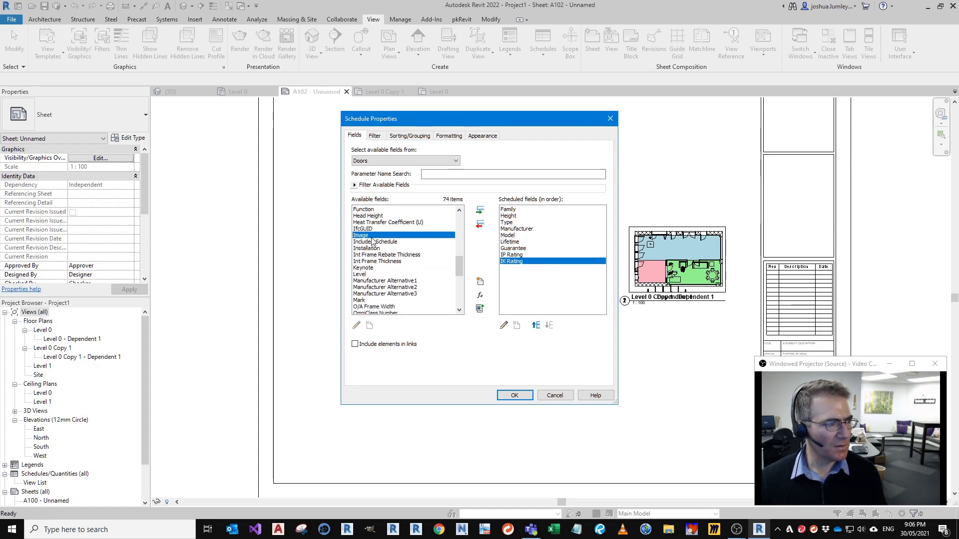
{"action": "scroll", "coordinate": [391, 257], "scroll_direction": "down", "scroll_amount": 2}
{"action": "left_click", "coordinate": [368, 274]}
{"action": "key", "text": "a"}
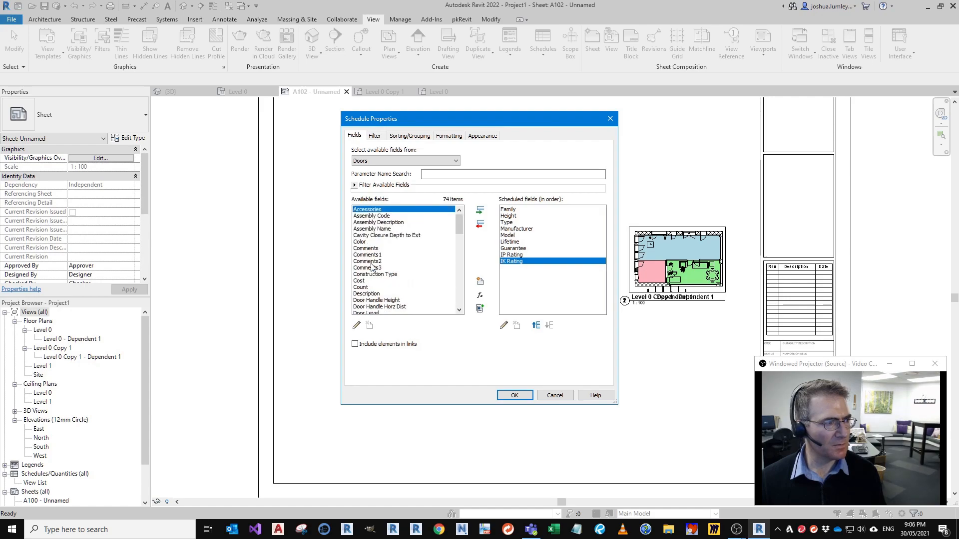
{"action": "double_click", "coordinate": [366, 210]}
{"action": "left_click", "coordinate": [515, 395]}
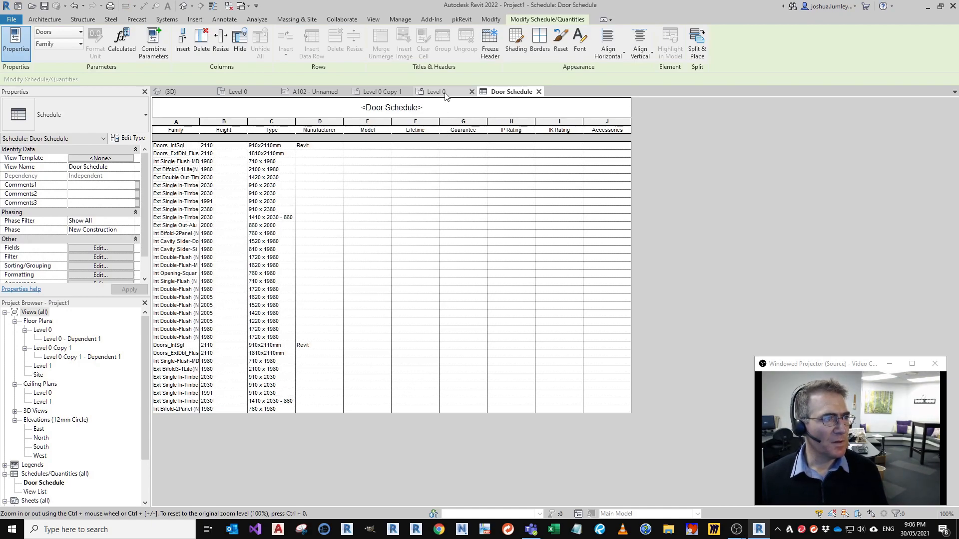
Step: On the Level 0 floor plan, delete the sample doors, their short walls and the circle below the building
{"action": "left_click", "coordinate": [438, 93]}
{"action": "scroll", "coordinate": [514, 370], "scroll_direction": "down", "scroll_amount": 5}
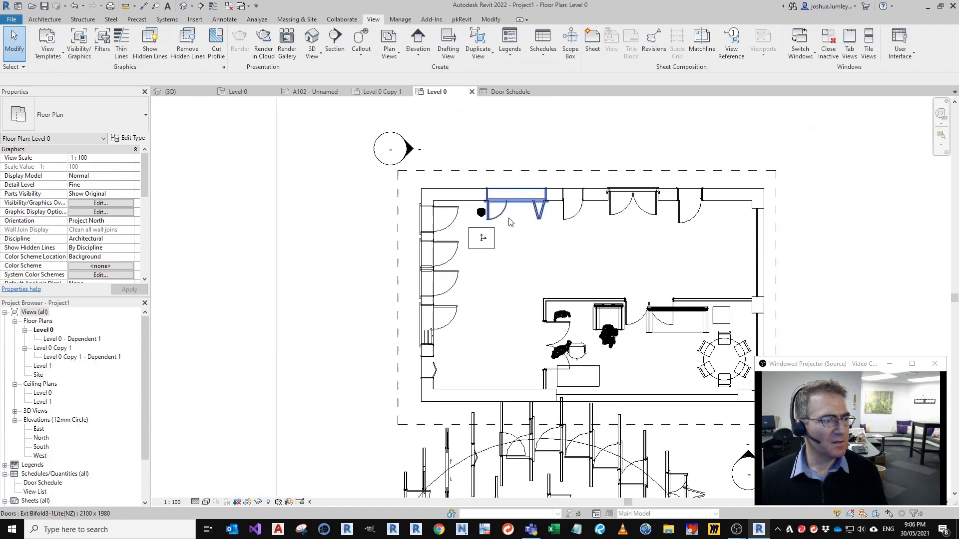
{"action": "middle_click_drag", "start_coordinate": [515, 370], "coordinate": [491, 330]}
{"action": "left_click_drag", "start_coordinate": [290, 257], "coordinate": [579, 422]}
{"action": "left_click", "coordinate": [398, 257]}
{"action": "left_click_drag", "start_coordinate": [403, 226], "coordinate": [647, 423]}
{"action": "key", "text": "Delete"}
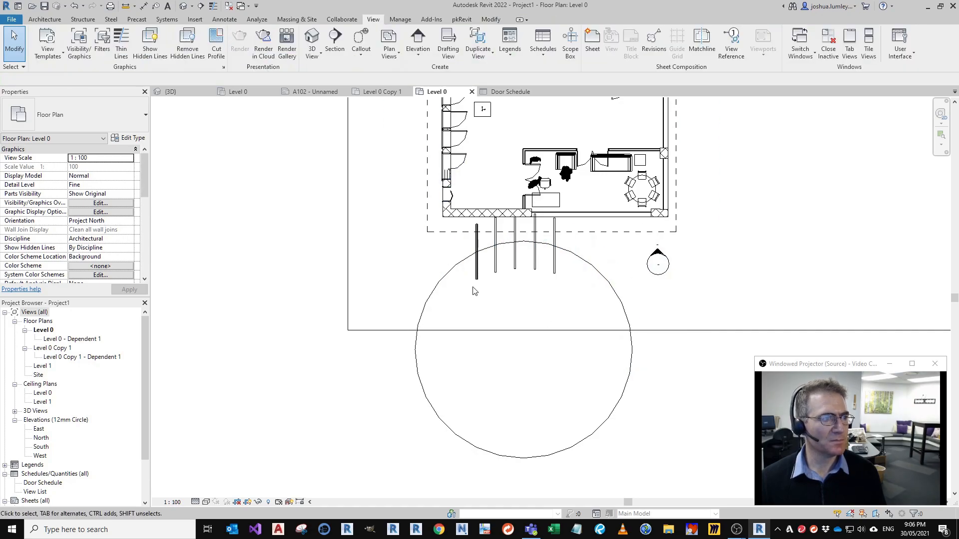
{"action": "scroll", "coordinate": [530, 262], "scroll_direction": "up", "scroll_amount": 2}
{"action": "left_click_drag", "start_coordinate": [602, 321], "coordinate": [400, 262]}
{"action": "key", "text": "Delete"}
Step: Turn off Itemize every instance in the Door Schedule's sorting and grouping settings
{"action": "left_click", "coordinate": [504, 92]}
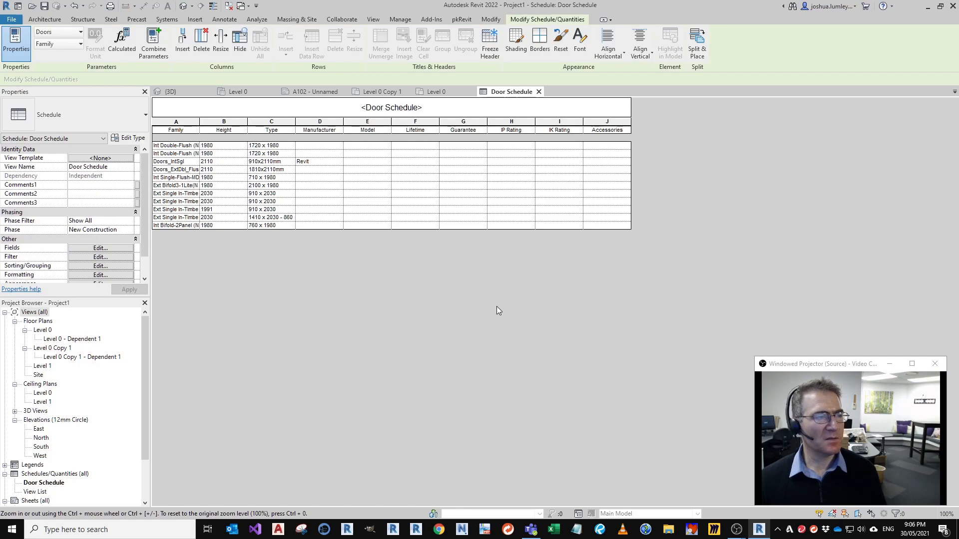
{"action": "left_click", "coordinate": [95, 248]}
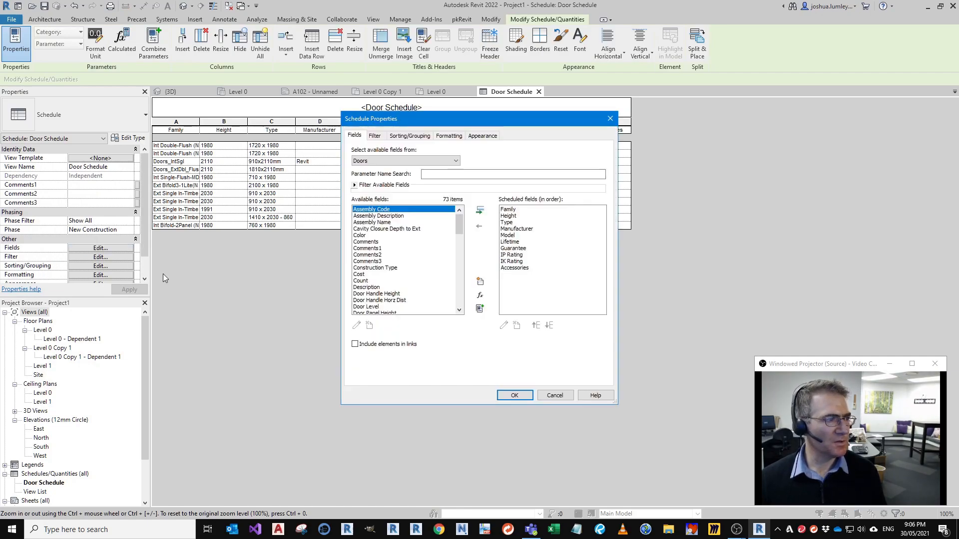
{"action": "left_click", "coordinate": [378, 136]}
{"action": "left_click", "coordinate": [412, 137]}
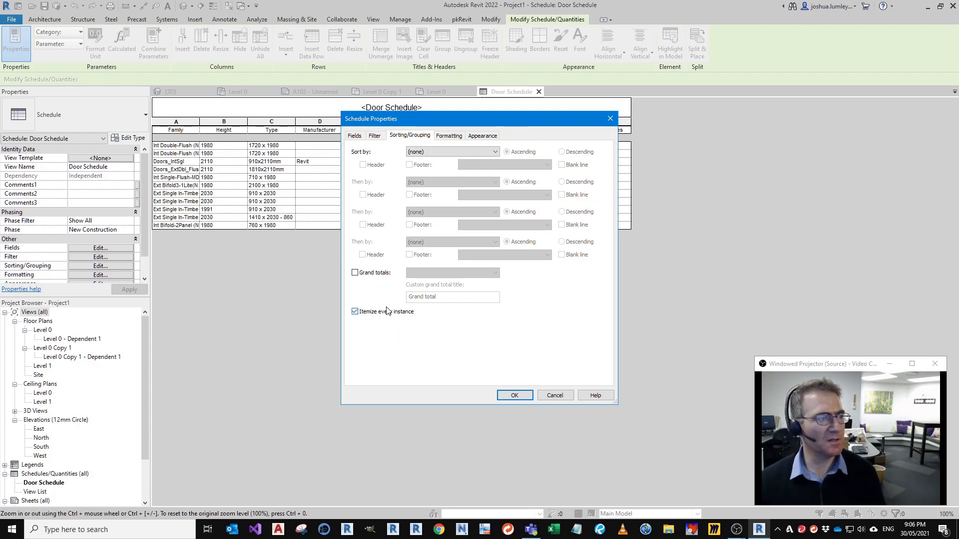
{"action": "left_click", "coordinate": [392, 312]}
{"action": "left_click", "coordinate": [515, 395]}
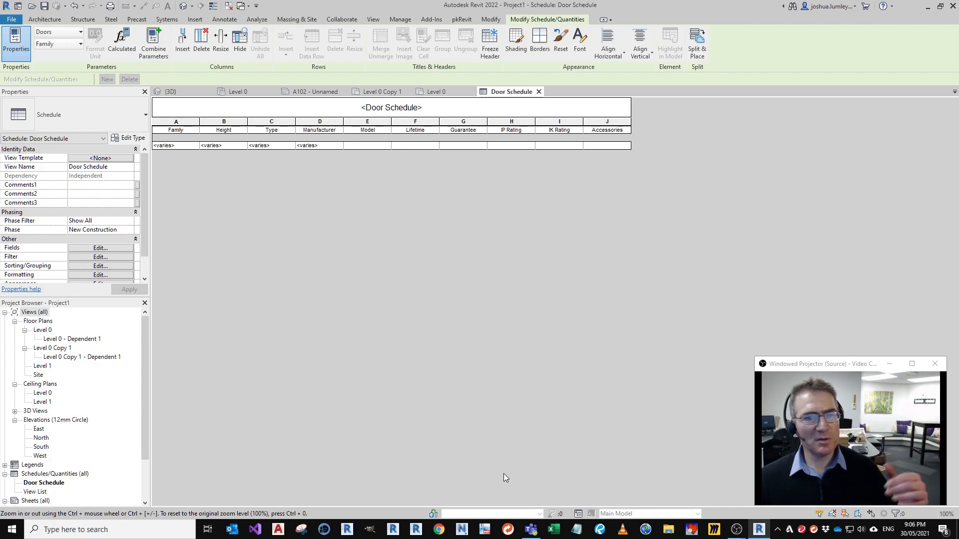
Step: Run pkRevit's Schedule Manual Sort Order tool on the Door Schedule
{"action": "left_click", "coordinate": [462, 19]}
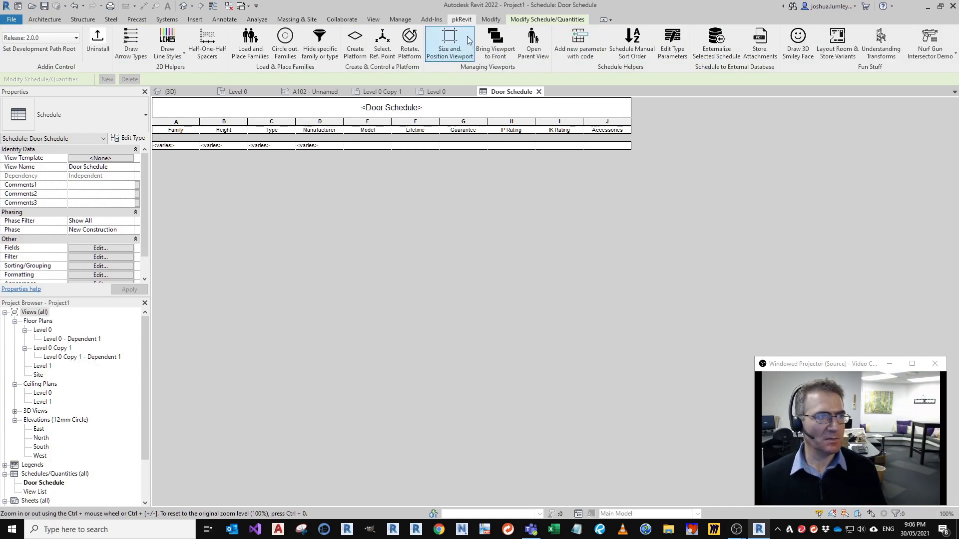
{"action": "left_click", "coordinate": [632, 54]}
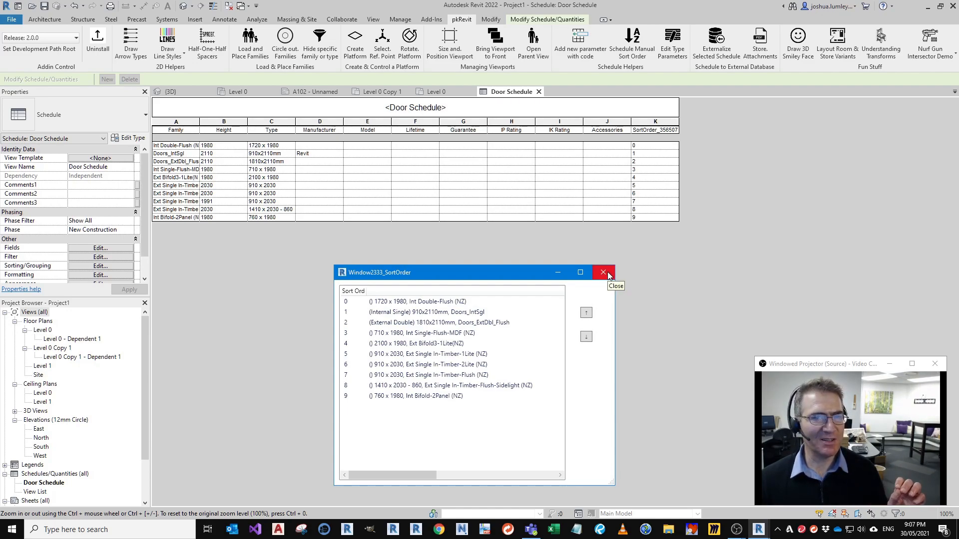
{"action": "left_click_drag", "start_coordinate": [412, 282], "coordinate": [371, 179]}
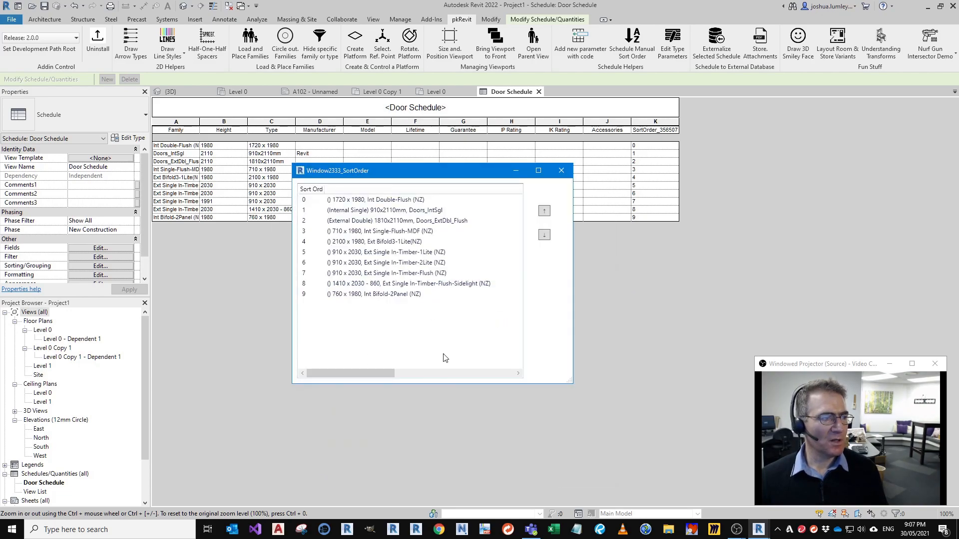
Step: Shift sort order rows 0 to 8, from Int Double-Flush to Ext Single In-Timber-Flush-Sidelight, down one position together
{"action": "left_click", "coordinate": [400, 273]}
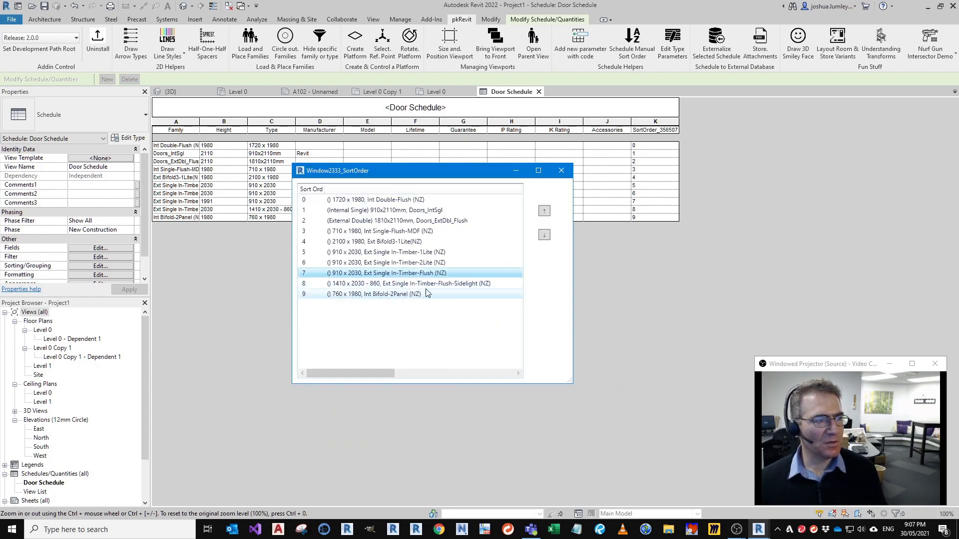
{"action": "left_click", "coordinate": [415, 283]}
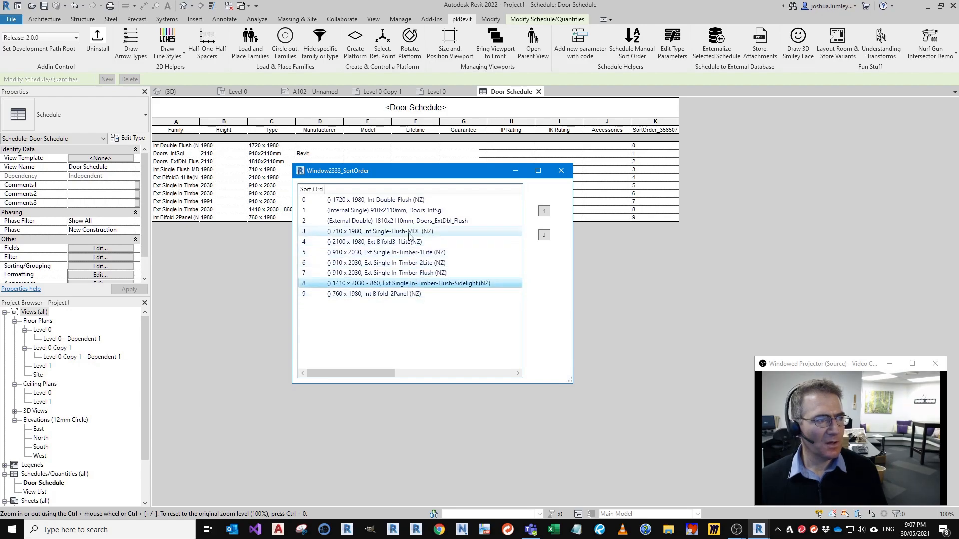
{"action": "left_click", "coordinate": [403, 202], "text": "shift"}
{"action": "left_click", "coordinate": [544, 236]}
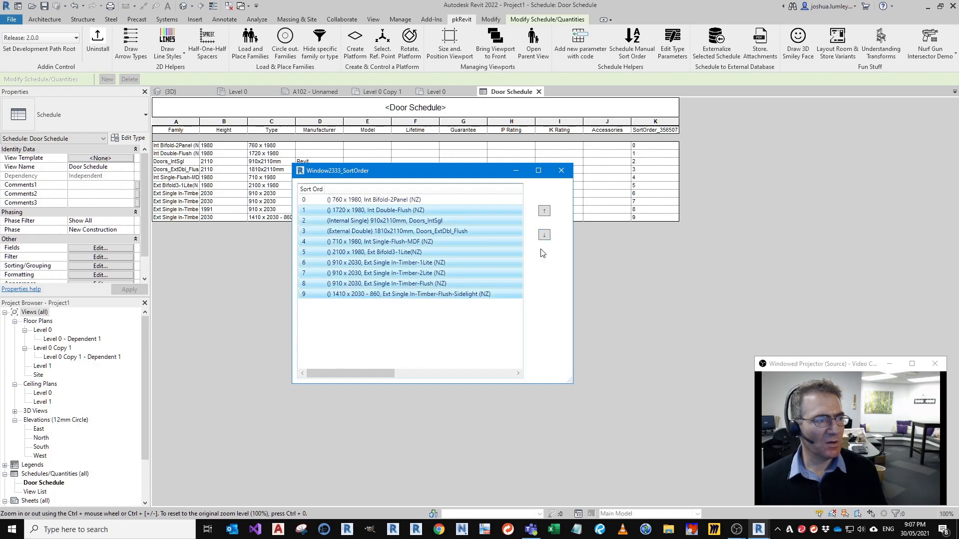
Step: Clear the multiple row selection and place the Door Schedule on sheet A102, keeping the sort order window open
{"action": "left_click", "coordinate": [388, 317]}
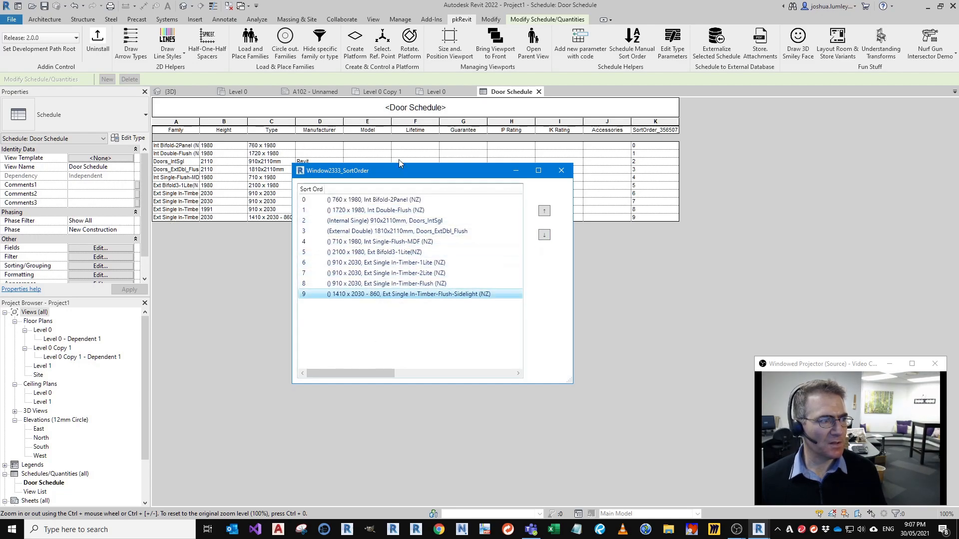
{"action": "left_click_drag", "start_coordinate": [404, 177], "coordinate": [213, 217]}
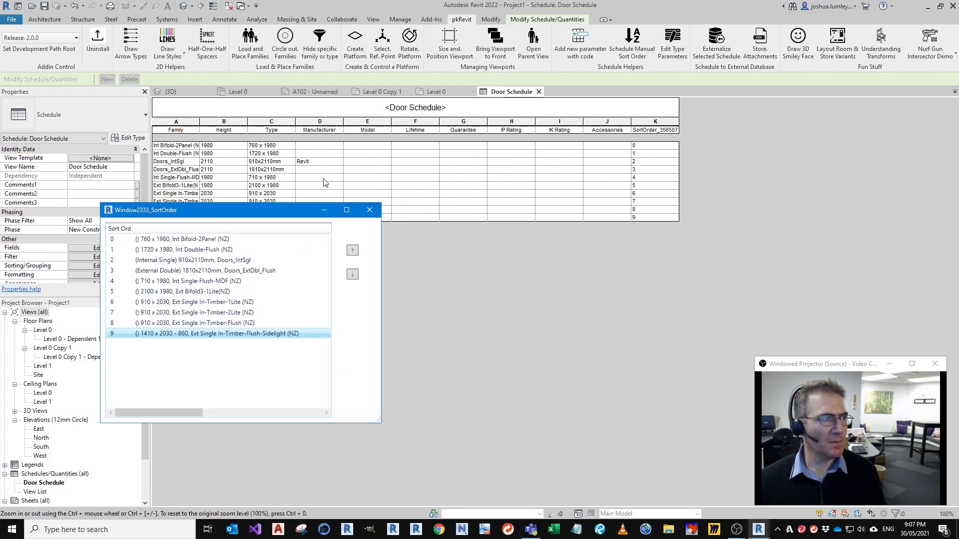
{"action": "left_click", "coordinate": [436, 92]}
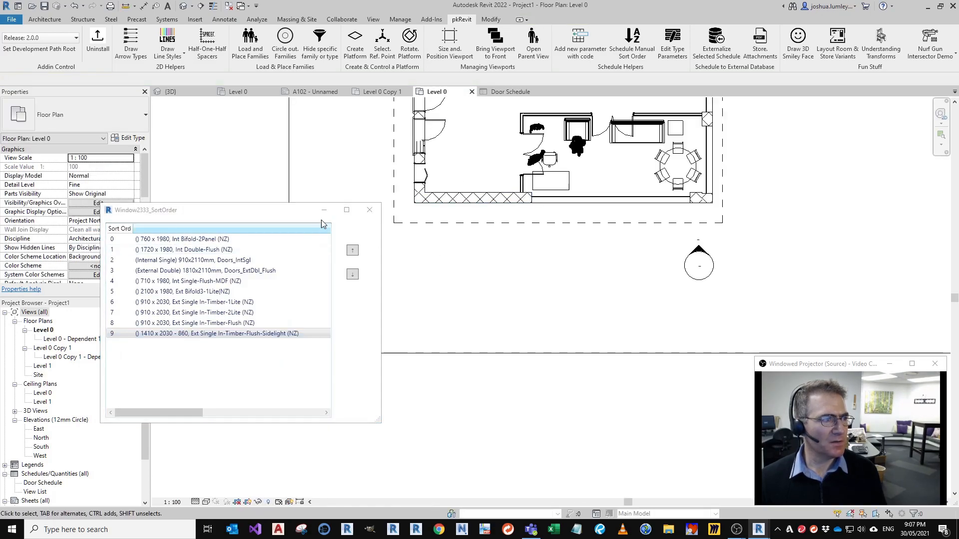
{"action": "left_click", "coordinate": [306, 88]}
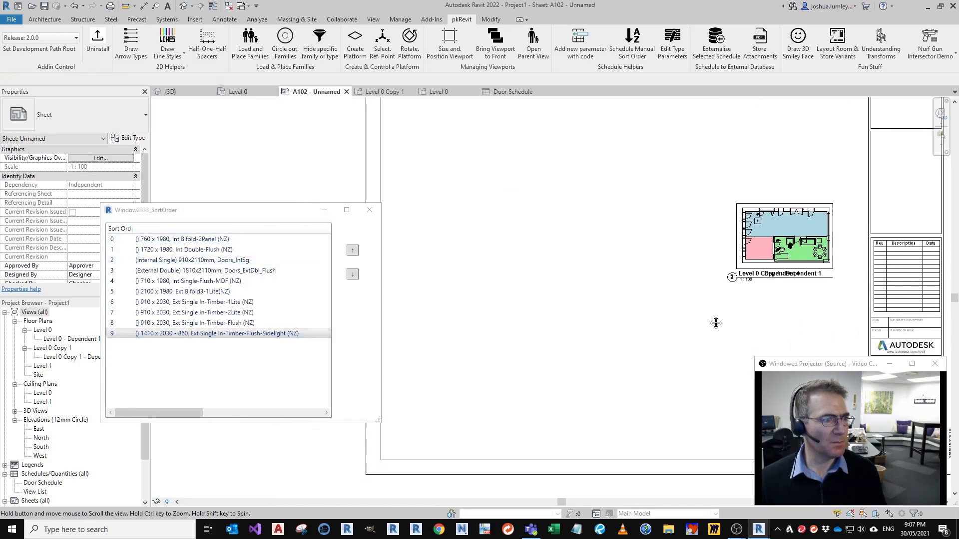
{"action": "left_click_drag", "start_coordinate": [280, 211], "coordinate": [317, 97]}
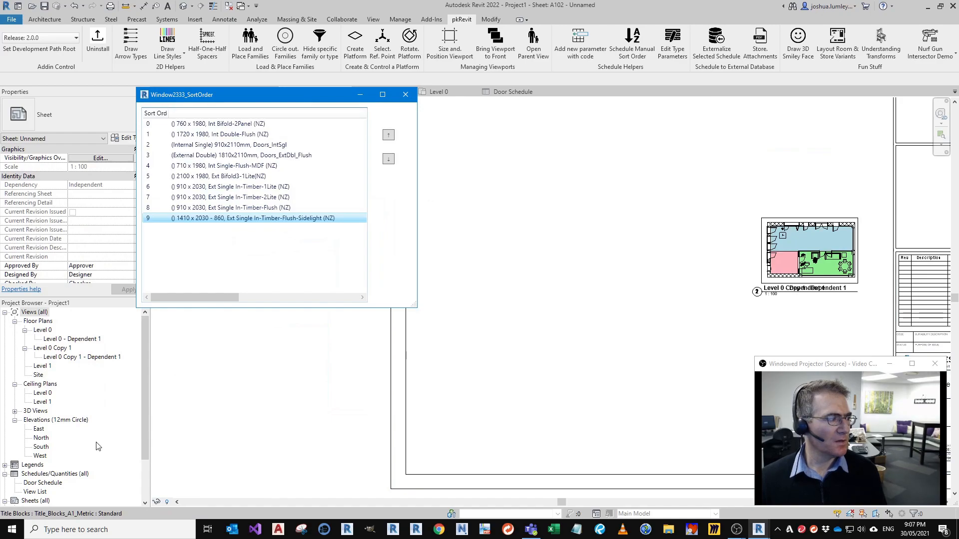
{"action": "left_click", "coordinate": [36, 492]}
{"action": "left_click_drag", "start_coordinate": [42, 483], "coordinate": [481, 218]}
{"action": "scroll", "coordinate": [481, 218], "scroll_direction": "up", "scroll_amount": 5}
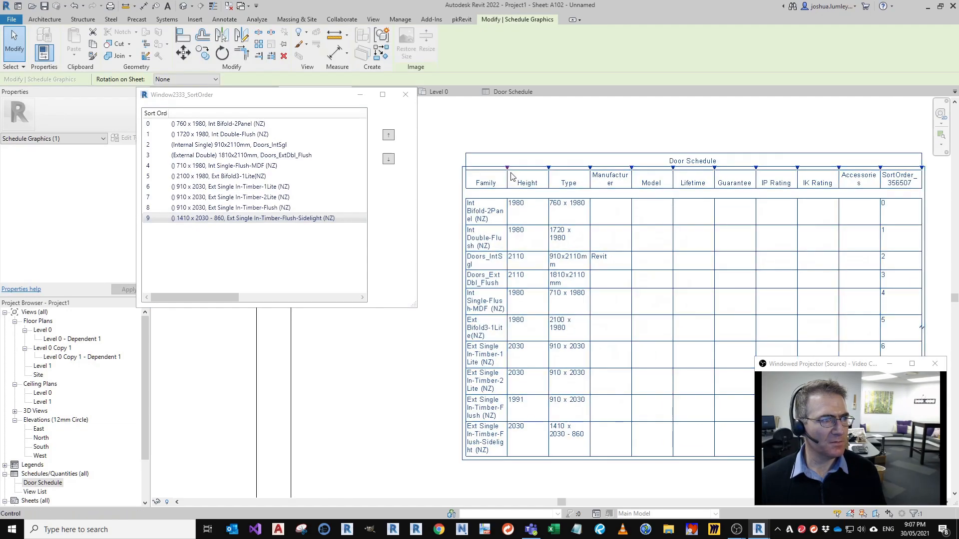
Step: Widen the Family and Type columns of the Door Schedule on sheet A102
{"action": "left_click_drag", "start_coordinate": [546, 168], "coordinate": [580, 168]}
{"action": "key", "text": "Escape"}
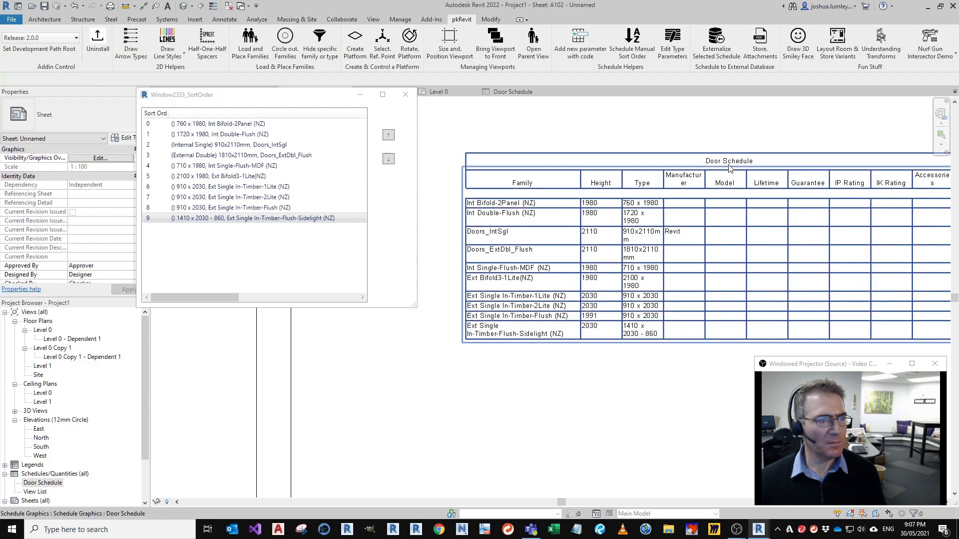
{"action": "left_click", "coordinate": [656, 168]}
{"action": "left_click_drag", "start_coordinate": [663, 167], "coordinate": [703, 167]}
{"action": "middle_click_drag", "start_coordinate": [621, 340], "coordinate": [613, 339]}
{"action": "left_click_drag", "start_coordinate": [573, 168], "coordinate": [589, 172]}
Step: Select Int Double-Flush, Doors_IntSgl and Doors_ExtDbl_Flush in the sort order list and move them down one position
{"action": "left_click_drag", "start_coordinate": [238, 100], "coordinate": [255, 156]}
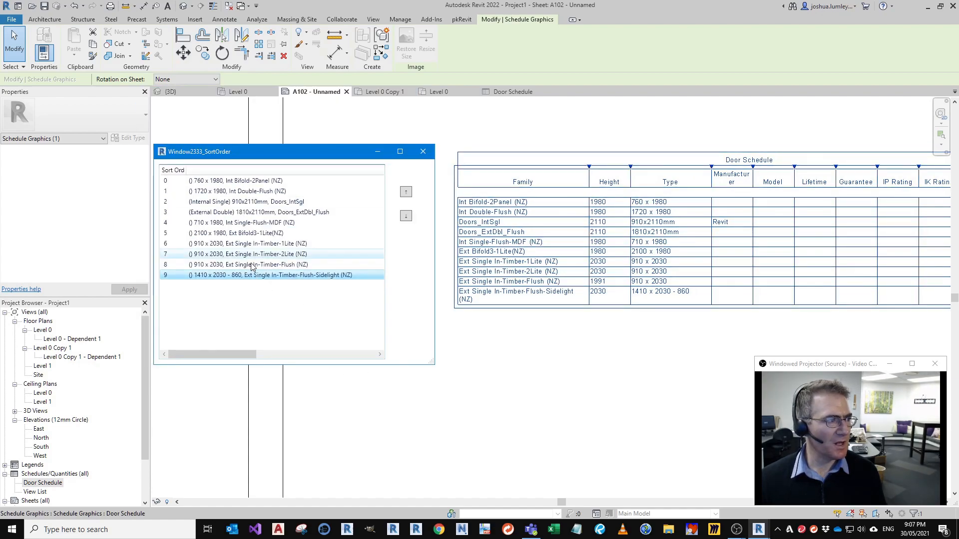
{"action": "left_click", "coordinate": [255, 225]}
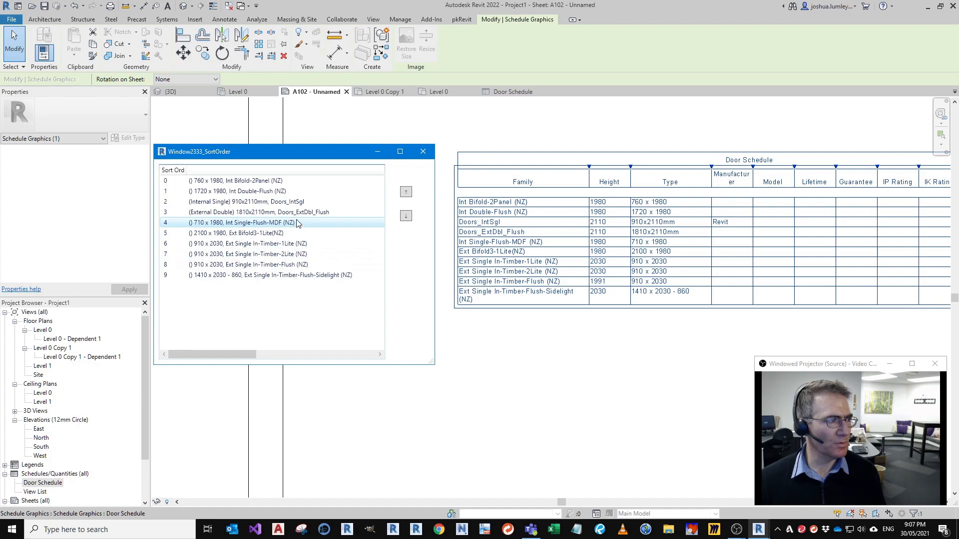
{"action": "left_click_drag", "start_coordinate": [282, 212], "coordinate": [286, 194]}
{"action": "left_click", "coordinate": [407, 219]}
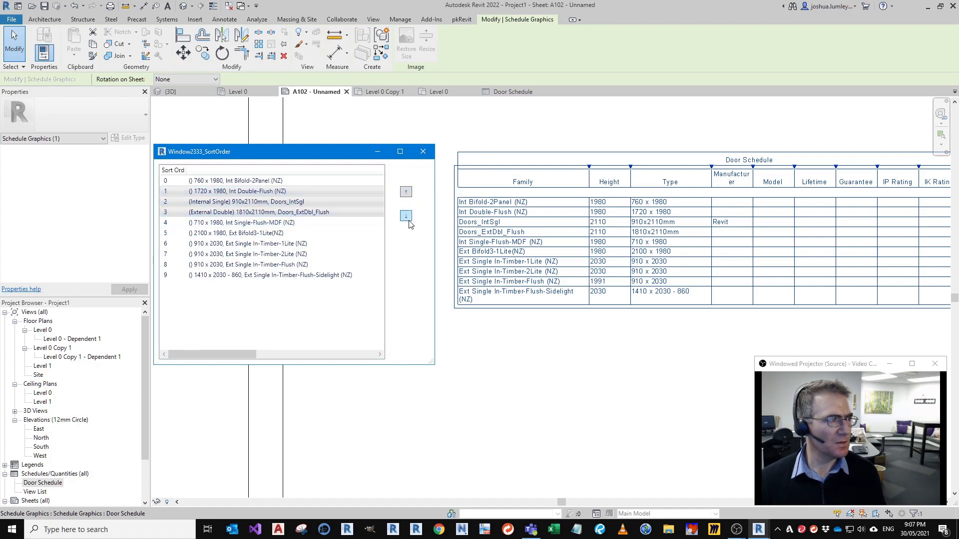
Step: Move Doors_IntSgl alone up to the first position of the sort order list
{"action": "left_click_drag", "start_coordinate": [270, 212], "coordinate": [266, 223]}
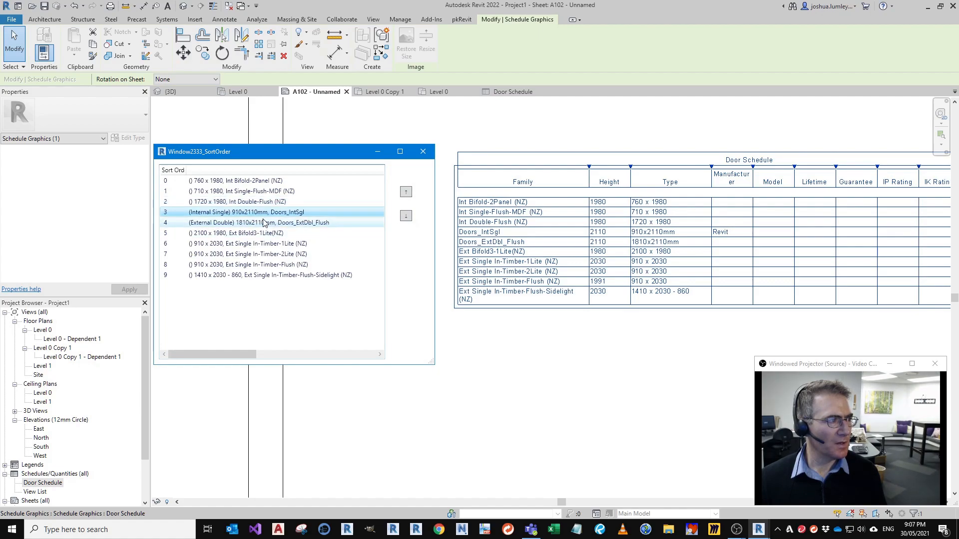
{"action": "left_click", "coordinate": [266, 221]}
{"action": "left_click", "coordinate": [265, 215]}
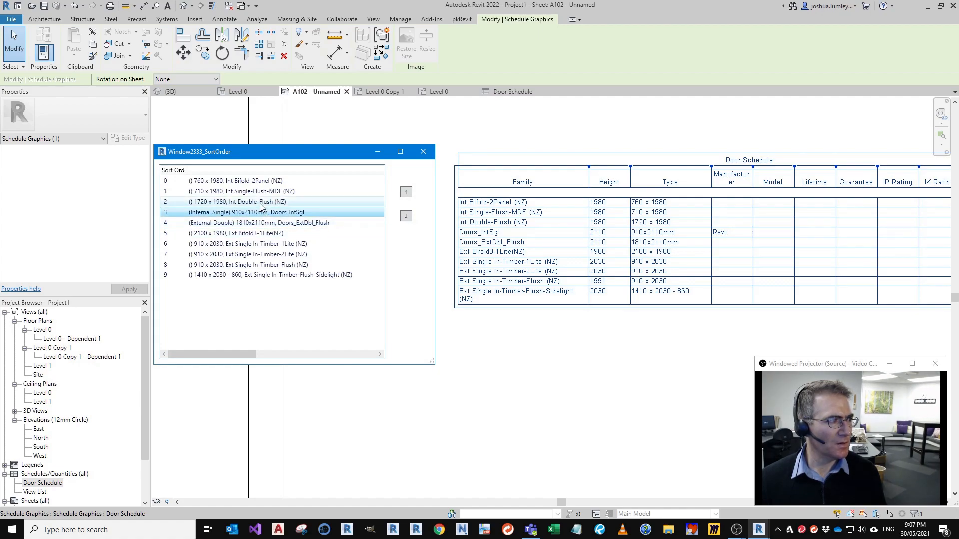
{"action": "left_click", "coordinate": [407, 192]}
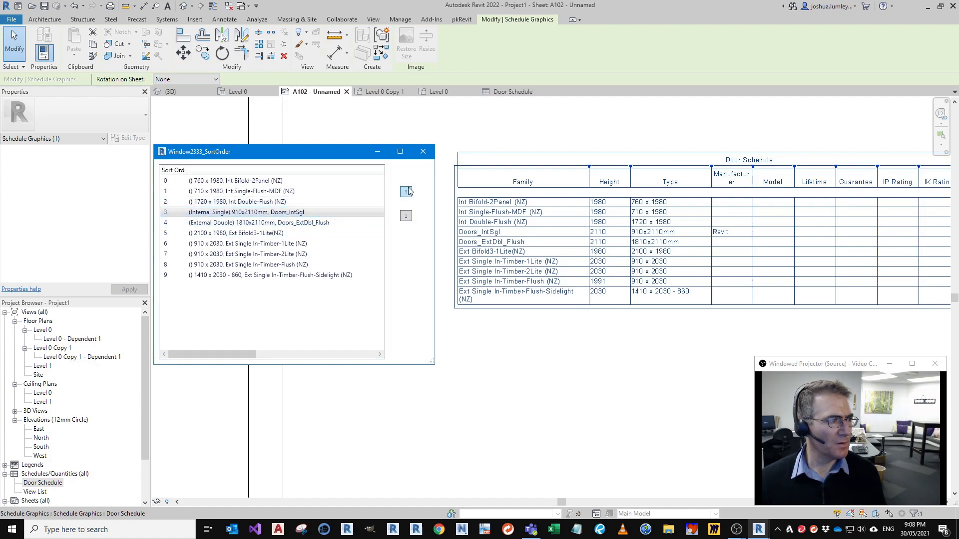
{"action": "left_click", "coordinate": [407, 192]}
{"action": "left_click", "coordinate": [408, 192]}
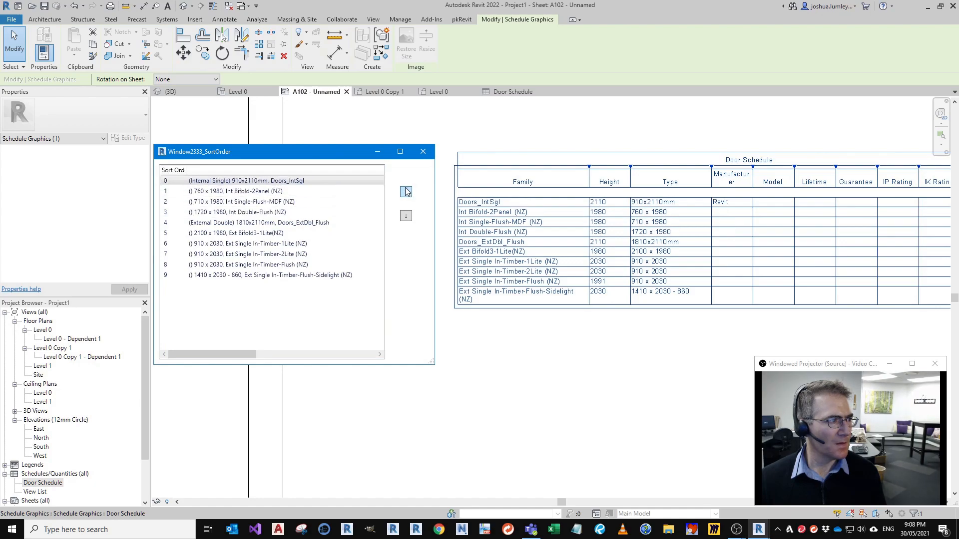
Step: Move the four Ext Single In-Timber rows, from 1Lite to Flush-Sidelight, up one position together, above Ext Bifold3-1Lite
{"action": "left_click", "coordinate": [239, 232]}
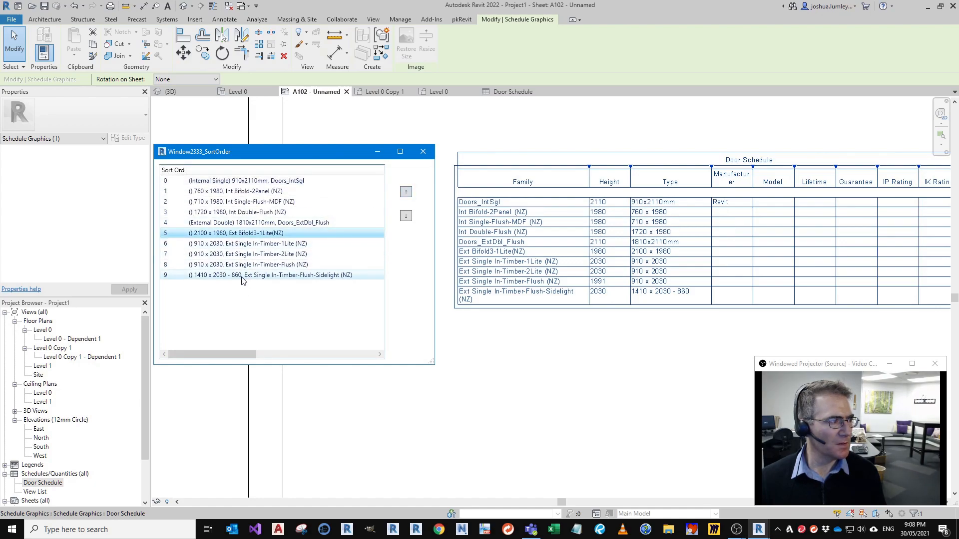
{"action": "left_click", "coordinate": [243, 243]}
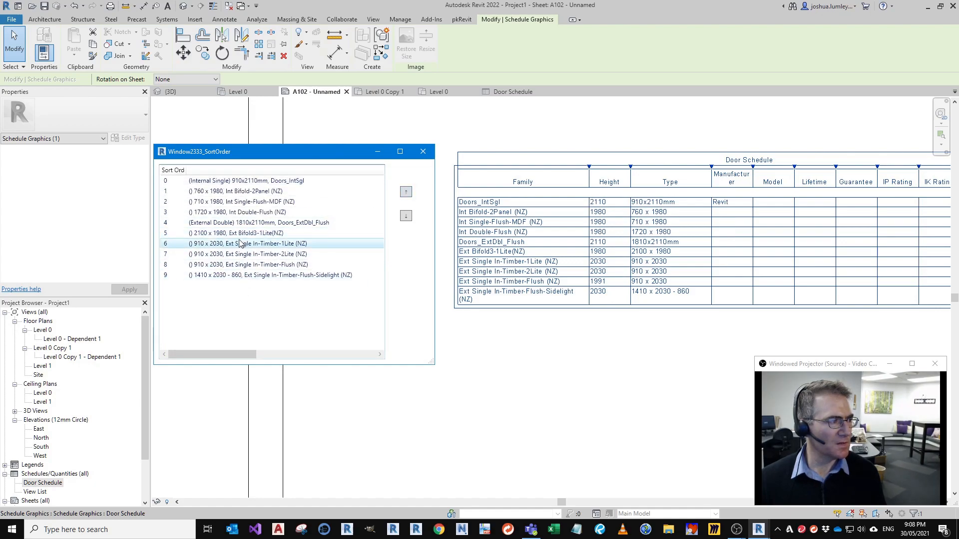
{"action": "left_click", "coordinate": [257, 276], "text": "shift"}
{"action": "left_click", "coordinate": [406, 193]}
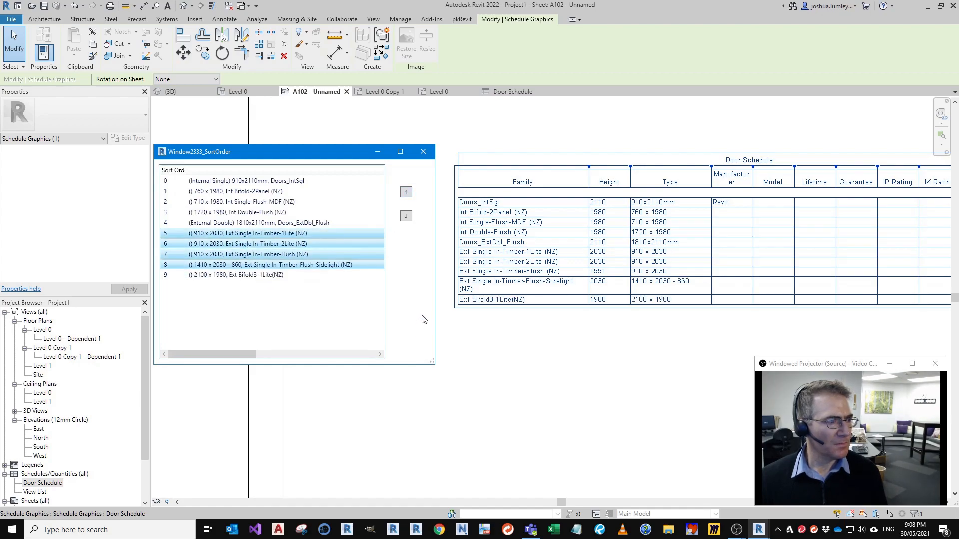
Step: Widen the Family and Manufacturer columns of the Door Schedule on the sheet, closing the sort order window
{"action": "left_click_drag", "start_coordinate": [590, 169], "coordinate": [602, 172]}
{"action": "middle_click_drag", "start_coordinate": [537, 350], "coordinate": [489, 344]}
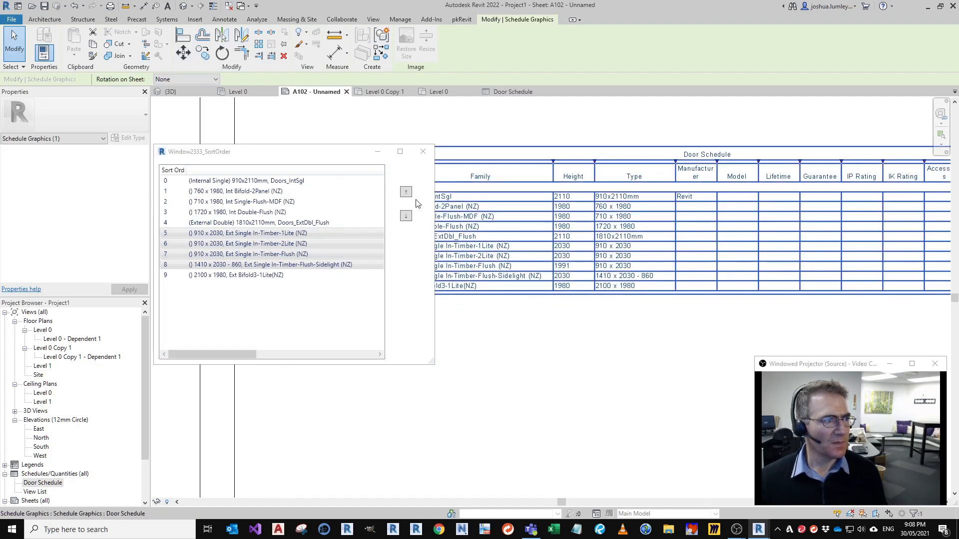
{"action": "left_click", "coordinate": [423, 151]}
{"action": "middle_click_drag", "start_coordinate": [766, 328], "coordinate": [634, 320]}
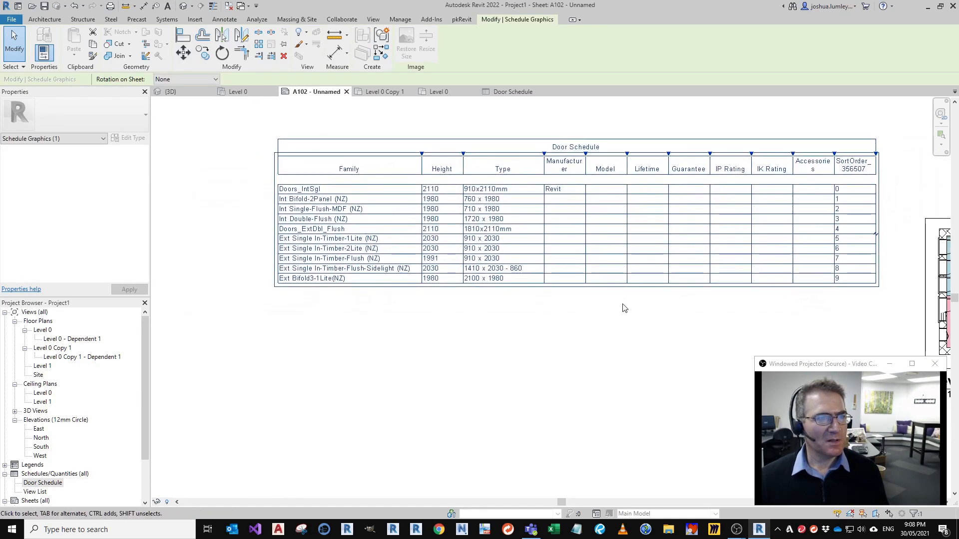
{"action": "left_click_drag", "start_coordinate": [587, 154], "coordinate": [638, 174]}
{"action": "middle_click_drag", "start_coordinate": [525, 280], "coordinate": [571, 293]}
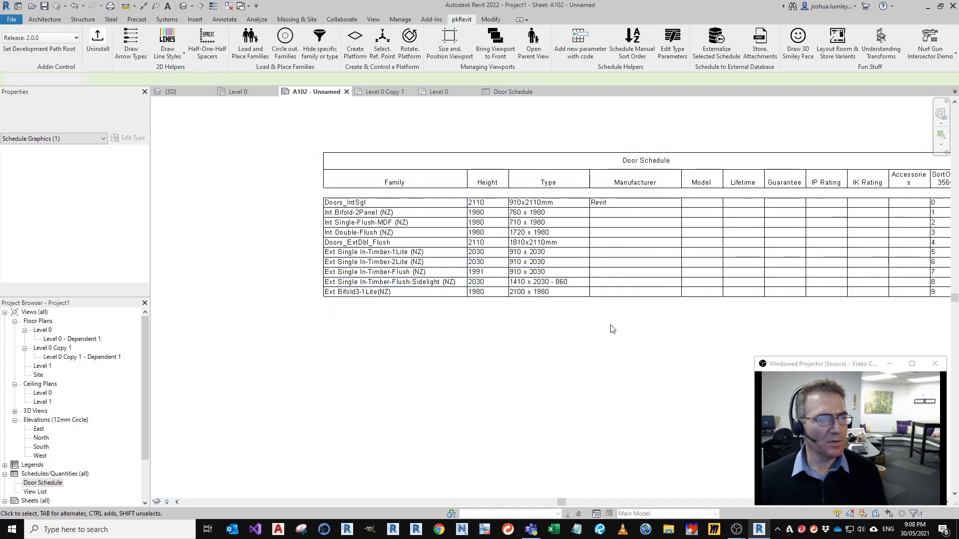
Step: Start Edit Type Parameters, group the types by schedule and load the Internal Single 910x2110mm type of Doors_IntSgl
{"action": "left_click", "coordinate": [672, 45]}
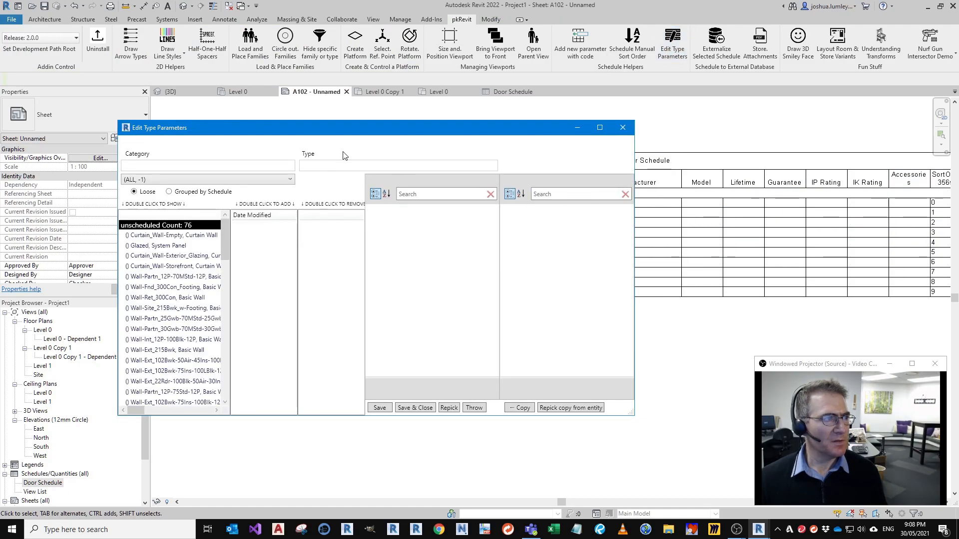
{"action": "left_click_drag", "start_coordinate": [342, 132], "coordinate": [254, 143]}
{"action": "middle_click_drag", "start_coordinate": [643, 370], "coordinate": [707, 397]}
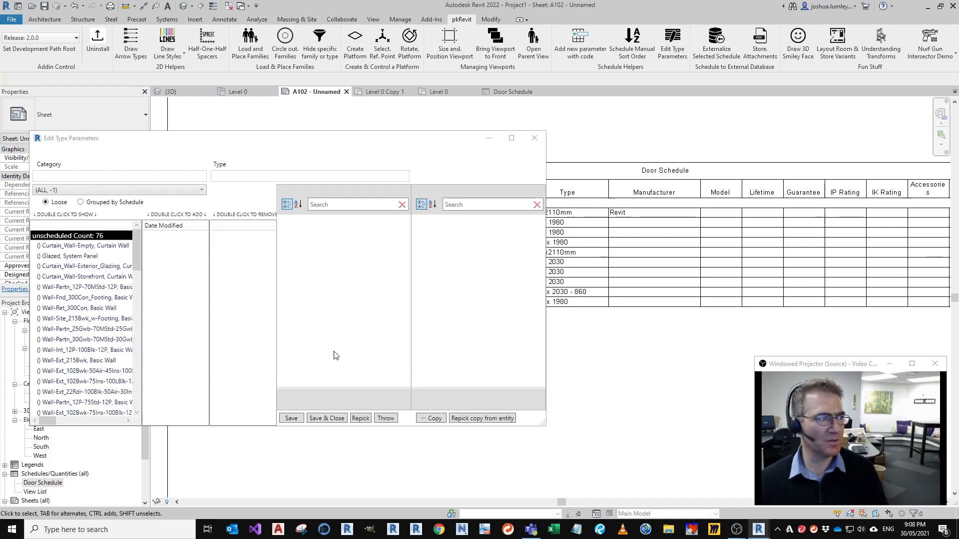
{"action": "left_click", "coordinate": [120, 204]}
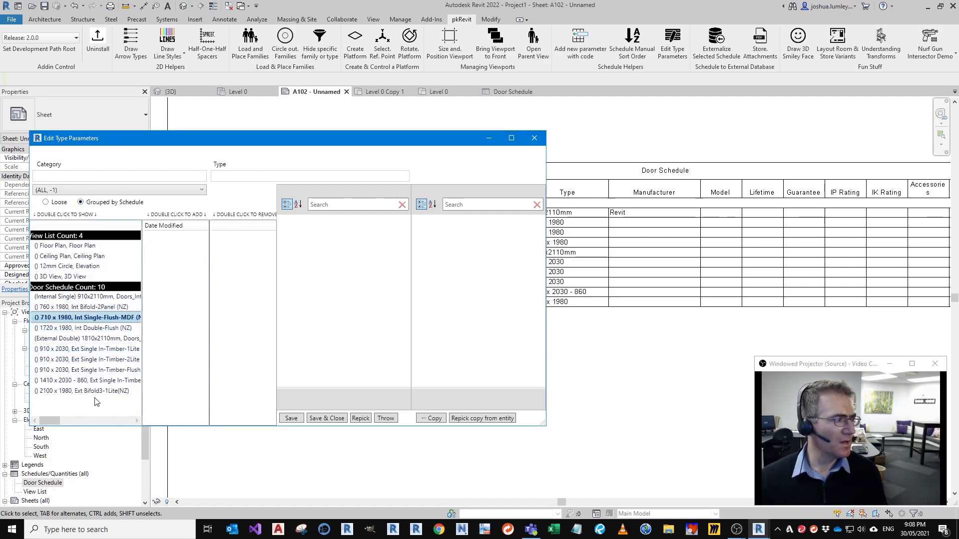
{"action": "left_click", "coordinate": [93, 298]}
{"action": "left_click", "coordinate": [239, 247]}
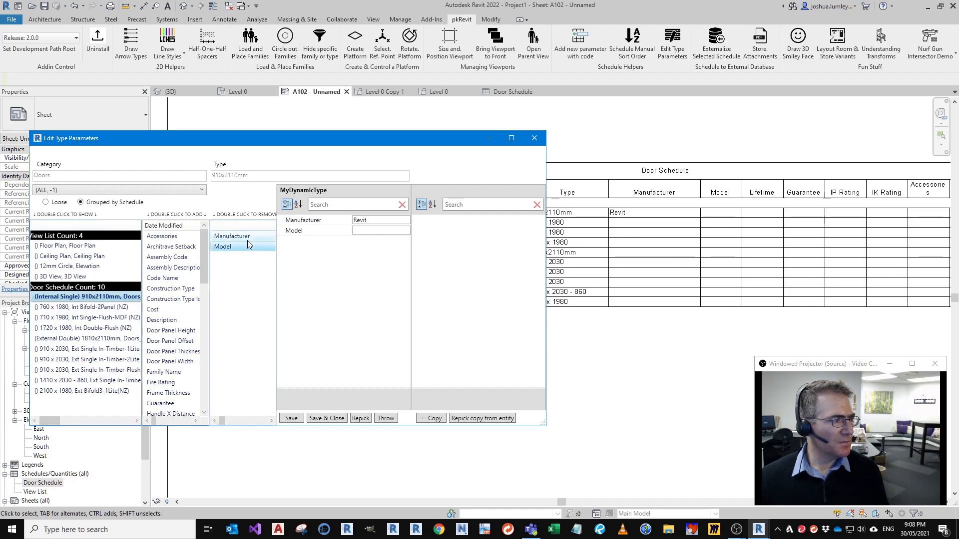
Step: Set the type's Manufacturer to three lines, "Doors R Us", "Acme Doors" and "Doors Wholesaler", and save it
{"action": "left_click", "coordinate": [369, 220]}
{"action": "left_click", "coordinate": [381, 221]}
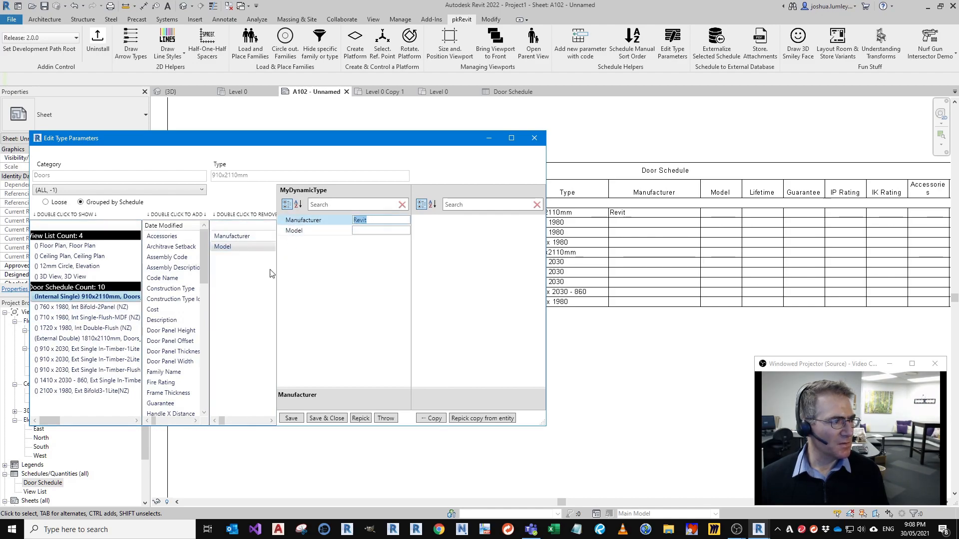
{"action": "type", "text": "Roors R"}
{"action": "key", "text": "Home"}
{"action": "key", "text": "Delete"}
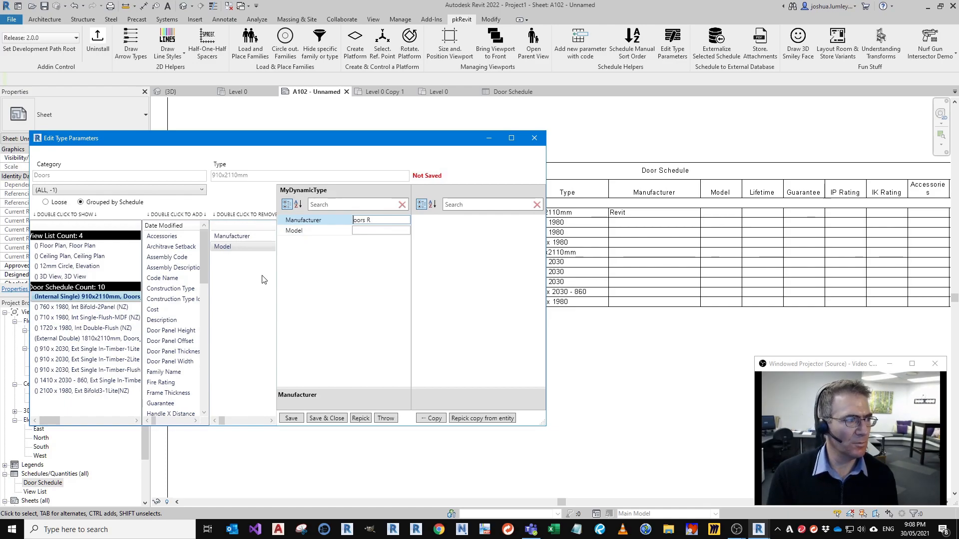
{"action": "type", "text": "U"}
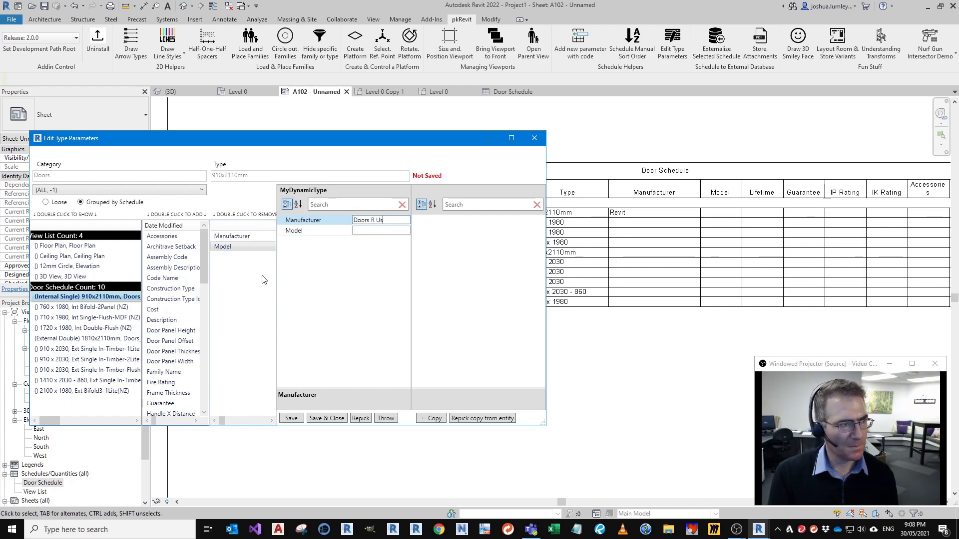
{"action": "type", "text": "s"}
{"action": "key", "text": "Return"}
{"action": "type", "text": "Acme D"}
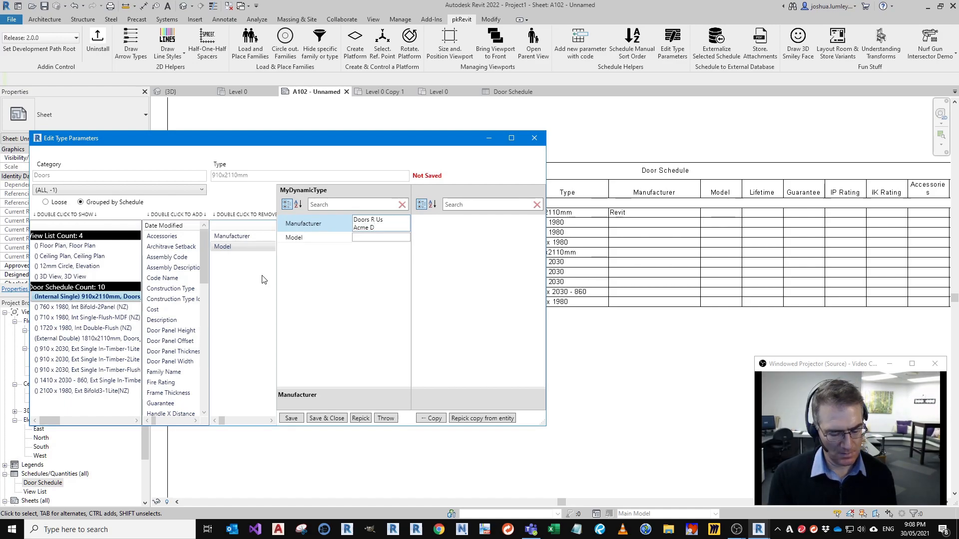
{"action": "key", "text": "Return"}
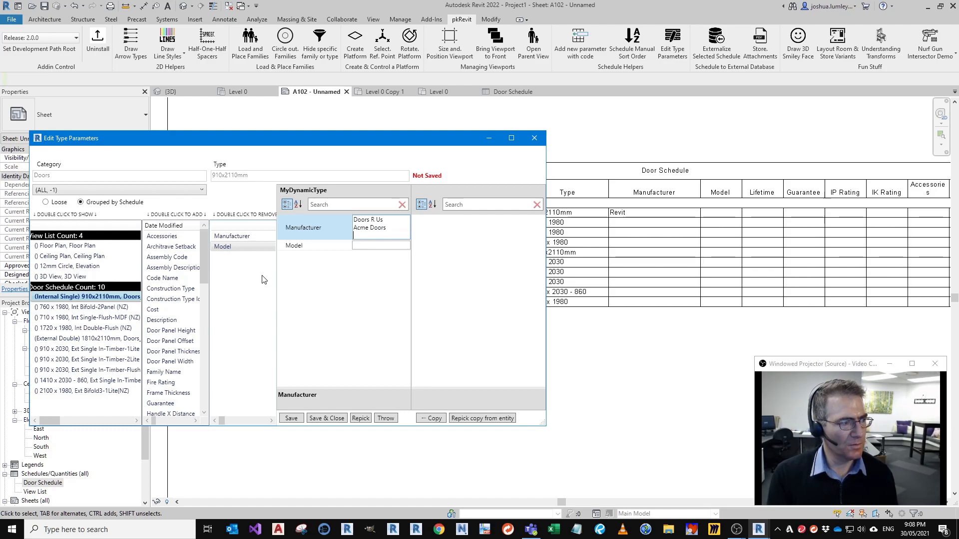
{"action": "type", "text": "Doors Wholesaler"}
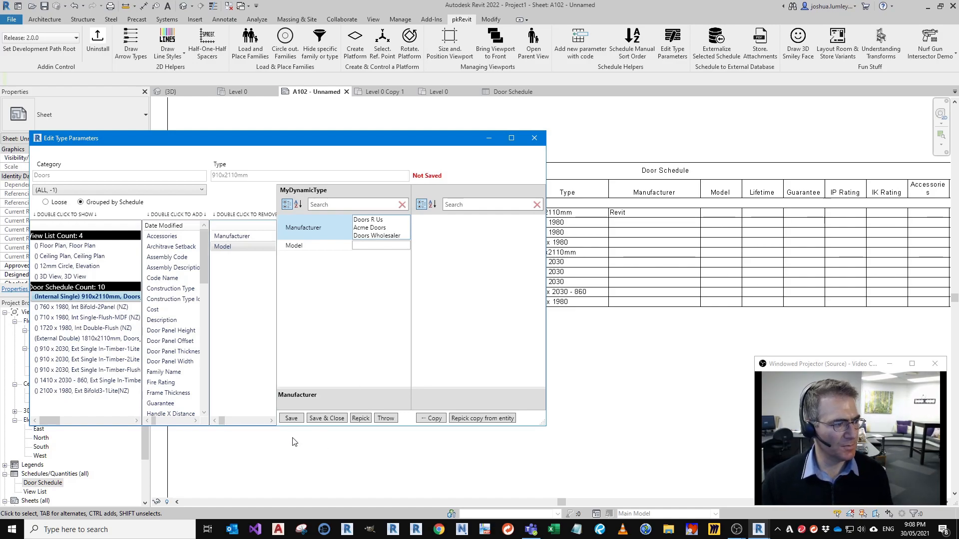
{"action": "left_click", "coordinate": [291, 418]}
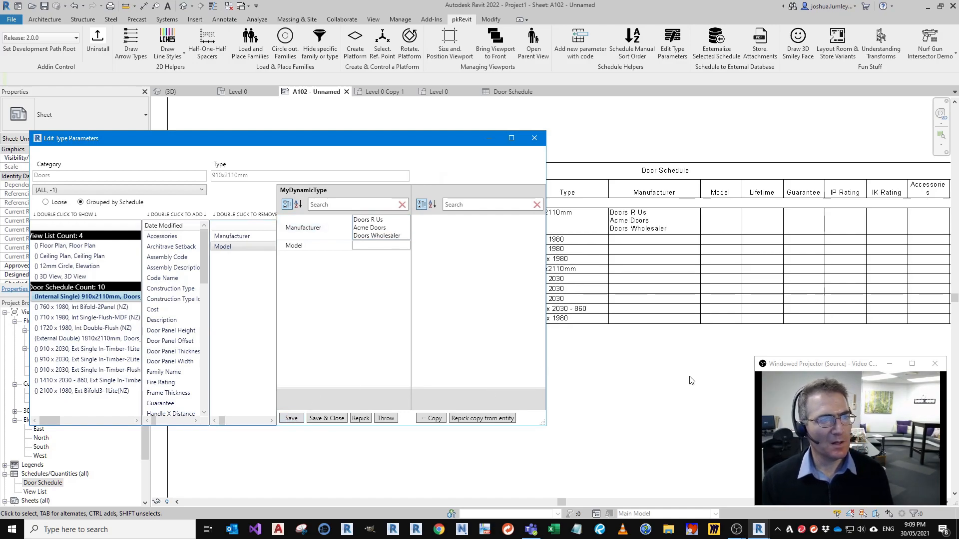
Step: Throw the Doors_IntSgl values to the copy source, copy them to the 760 x 1980 Int Bifold-2Panel type and save
{"action": "middle_click_drag", "start_coordinate": [661, 346], "coordinate": [788, 342]}
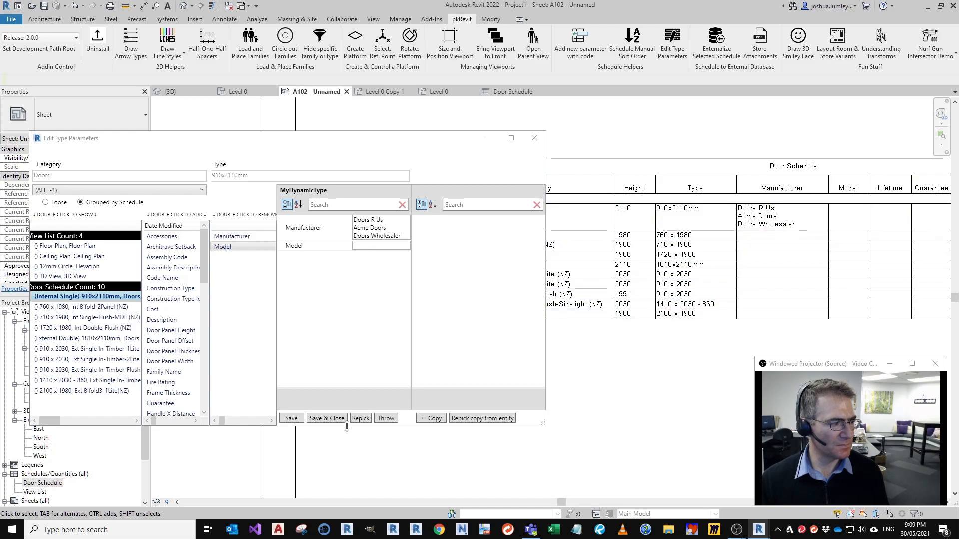
{"action": "left_click", "coordinate": [390, 420]}
{"action": "left_click", "coordinate": [98, 307]}
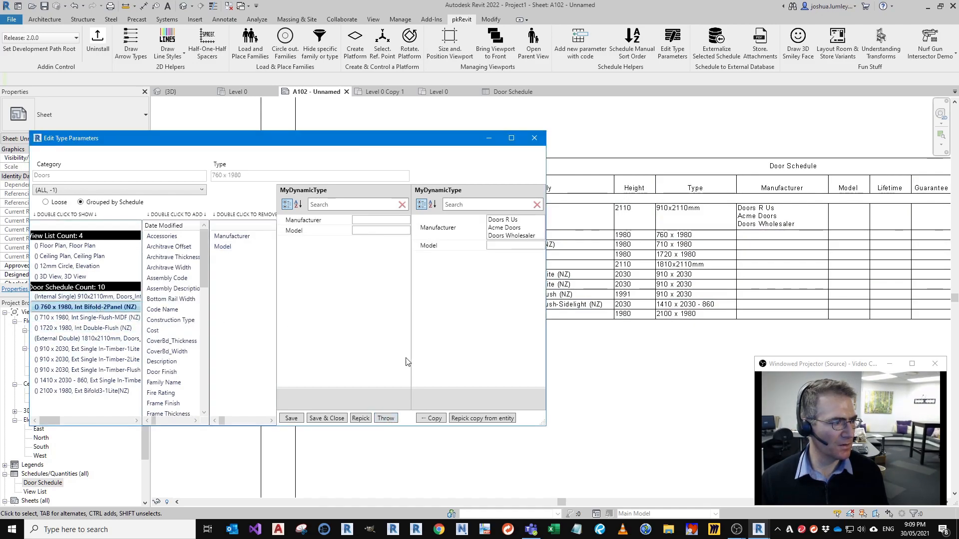
{"action": "left_click", "coordinate": [435, 419]}
{"action": "left_click", "coordinate": [290, 419]}
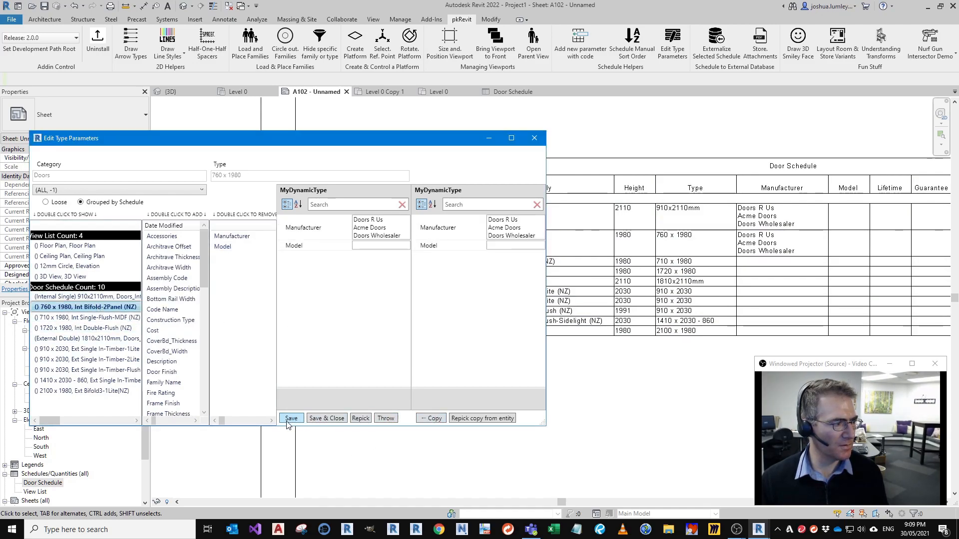
Step: Copy the manufacturer values to the 710 x 1980 Int Single-Flush-MDF and 1720 x 1980 Int Double-Flush types
{"action": "left_click", "coordinate": [87, 317]}
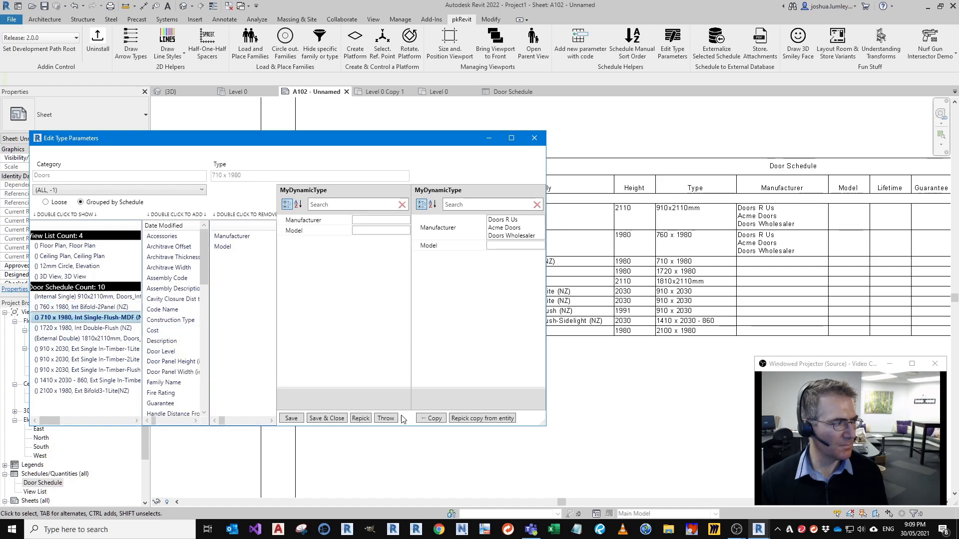
{"action": "left_click", "coordinate": [431, 419]}
{"action": "left_click", "coordinate": [294, 420]}
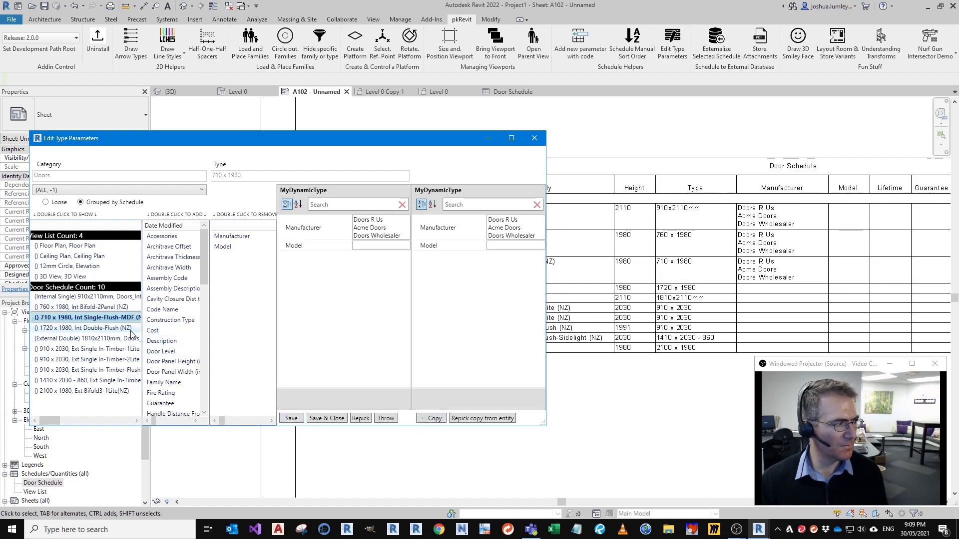
{"action": "left_click", "coordinate": [87, 328]}
{"action": "left_click", "coordinate": [432, 418]}
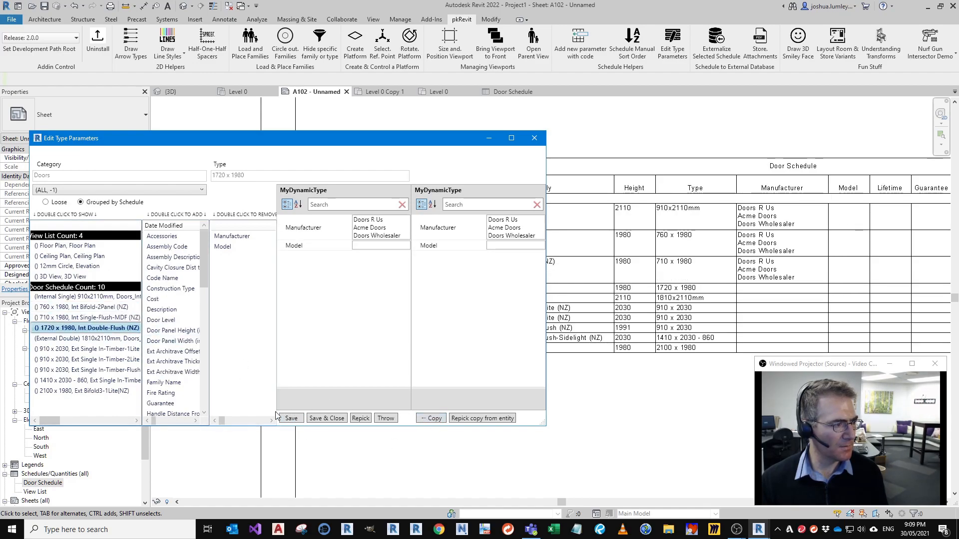
Step: Copy the manufacturer values to the External Double 1810x2110mm type, save, and close the Edit Type Parameters window
{"action": "left_click", "coordinate": [87, 338]}
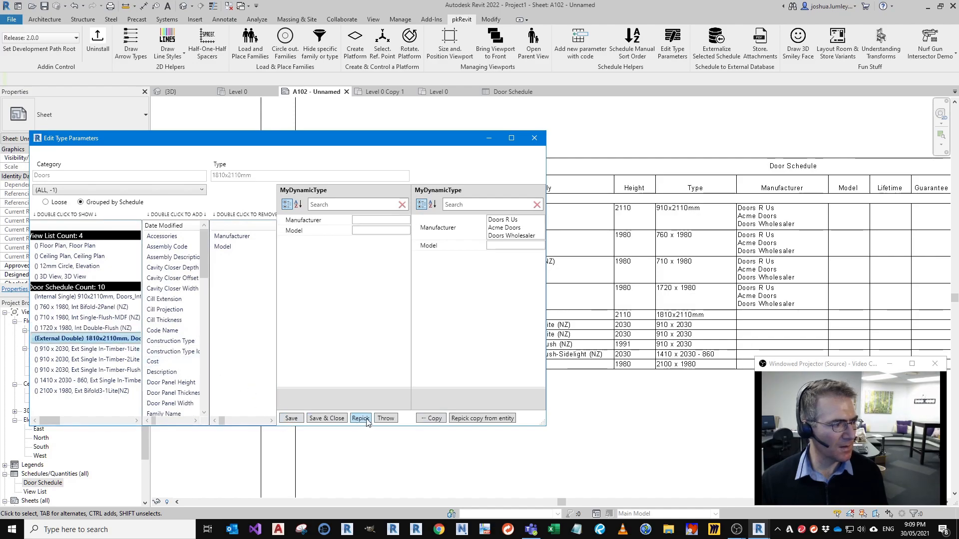
{"action": "left_click", "coordinate": [434, 418]}
{"action": "left_click", "coordinate": [287, 422]}
{"action": "middle_click_drag", "start_coordinate": [712, 311], "coordinate": [680, 278]}
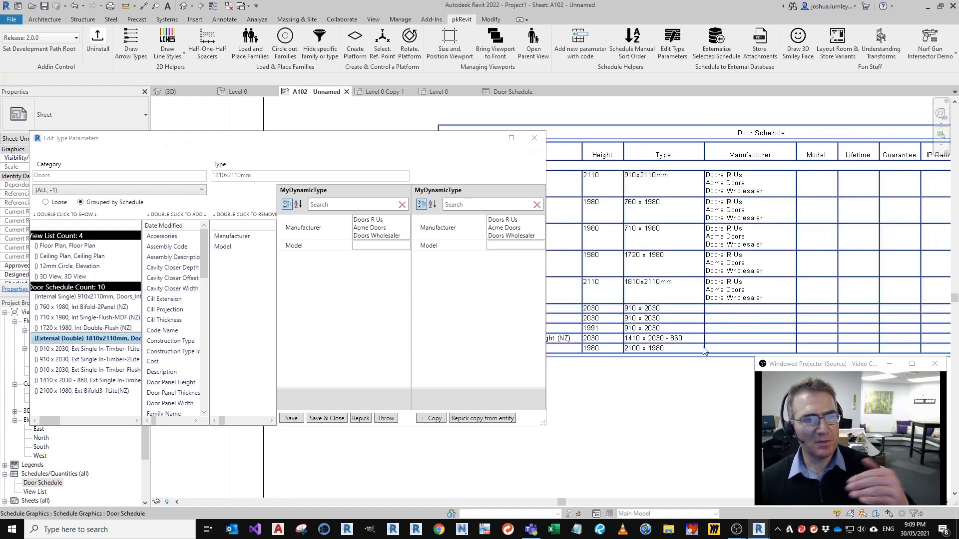
{"action": "left_click", "coordinate": [534, 139]}
Step: Externalize the Door Schedule on the sheet under the name "Monday Morning Doors", extracting the entire schedule
{"action": "scroll", "coordinate": [549, 274], "scroll_direction": "down", "scroll_amount": 3}
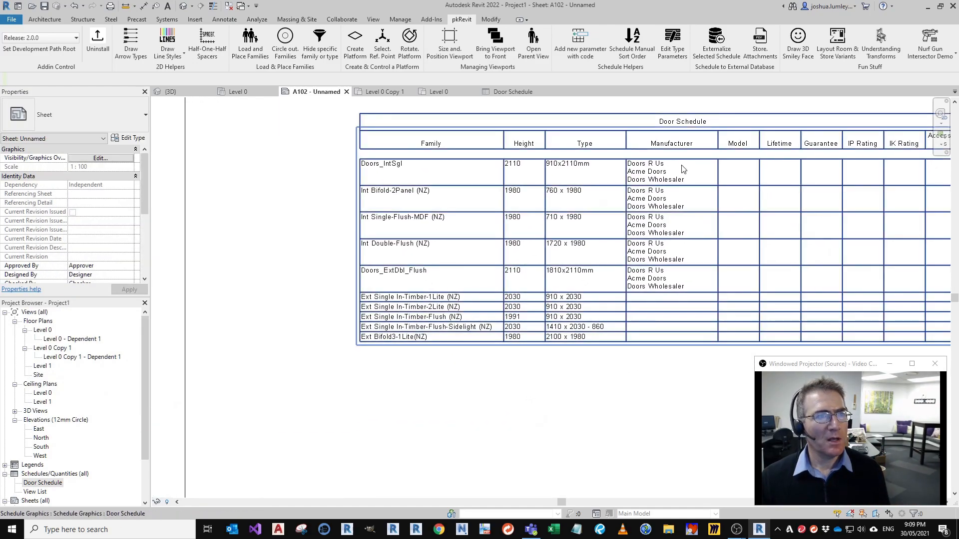
{"action": "middle_click_drag", "start_coordinate": [585, 263], "coordinate": [547, 283]}
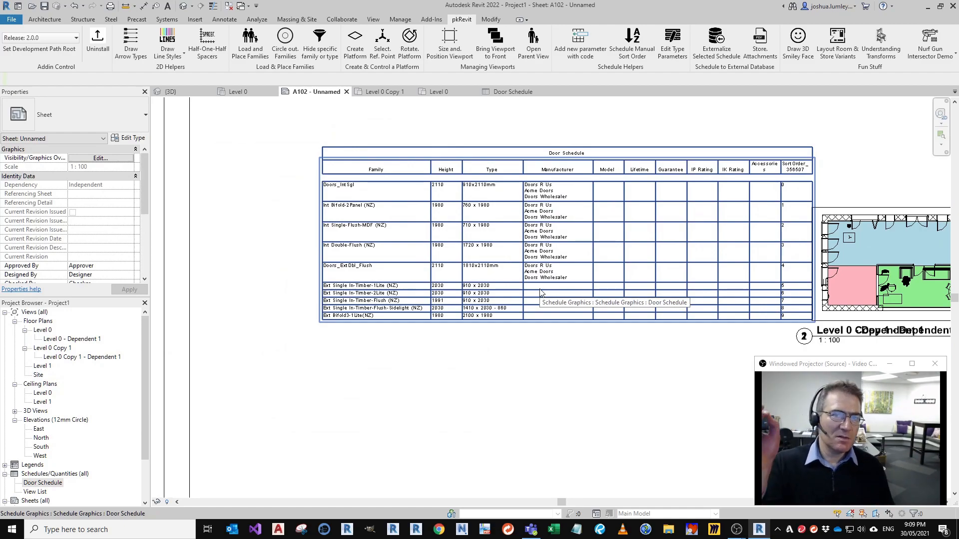
{"action": "middle_click_drag", "start_coordinate": [559, 374], "coordinate": [553, 371]}
{"action": "left_click", "coordinate": [739, 156]}
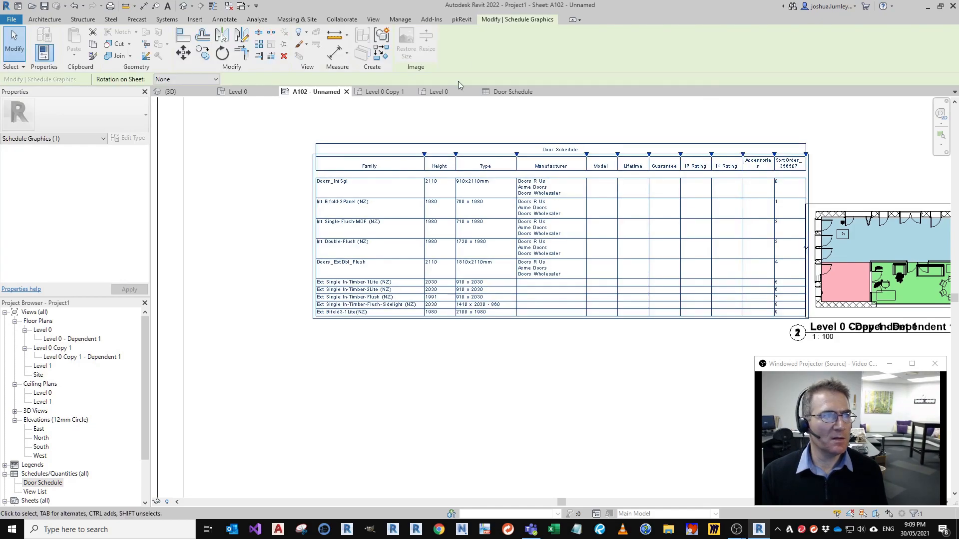
{"action": "left_click", "coordinate": [464, 21]}
{"action": "left_click", "coordinate": [715, 50]}
{"action": "left_click", "coordinate": [542, 286]}
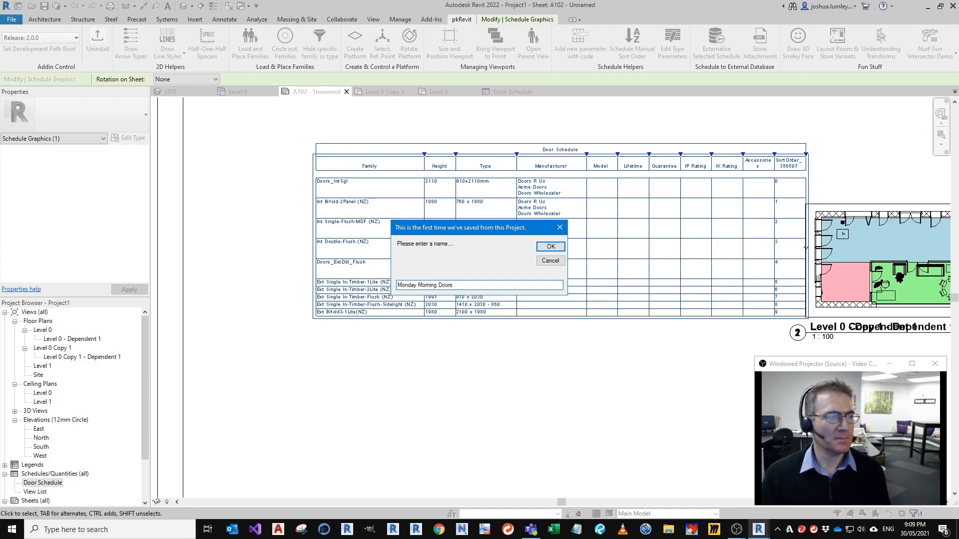
{"action": "left_click", "coordinate": [550, 246]}
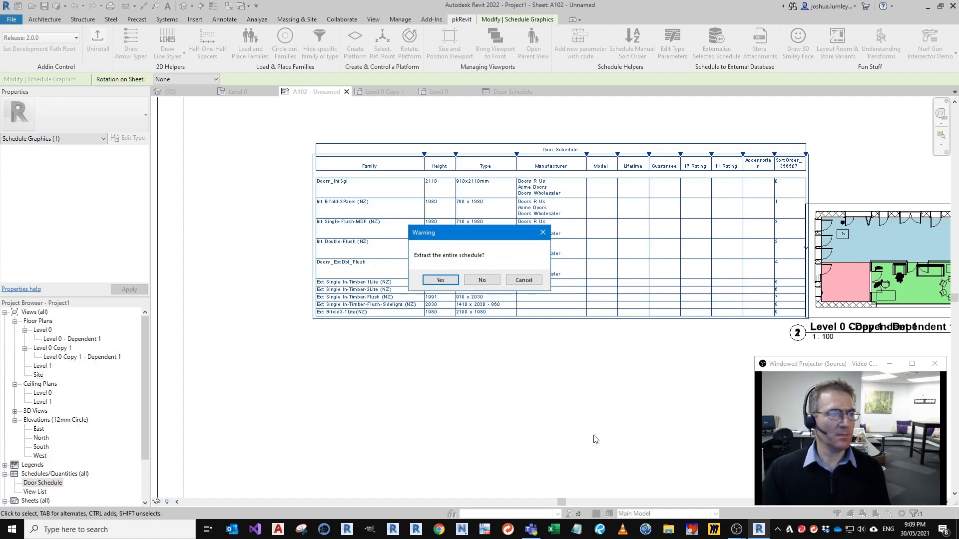
{"action": "left_click", "coordinate": [437, 281]}
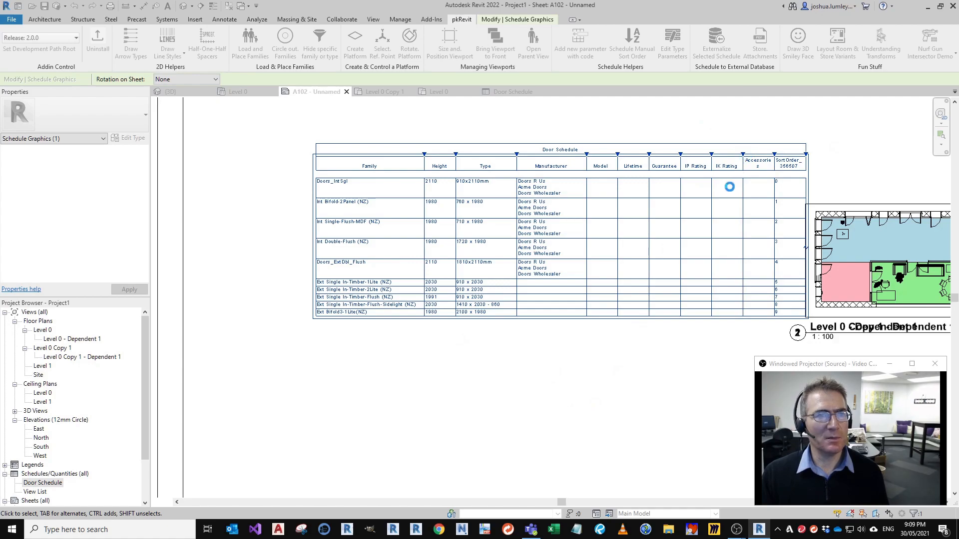
Step: Move the Revit window aside and show the Monday Morning Doors project in the STORE ATTACHMENTS window
{"action": "left_click", "coordinate": [548, 291]}
{"action": "left_click_drag", "start_coordinate": [550, 5], "coordinate": [892, 365]}
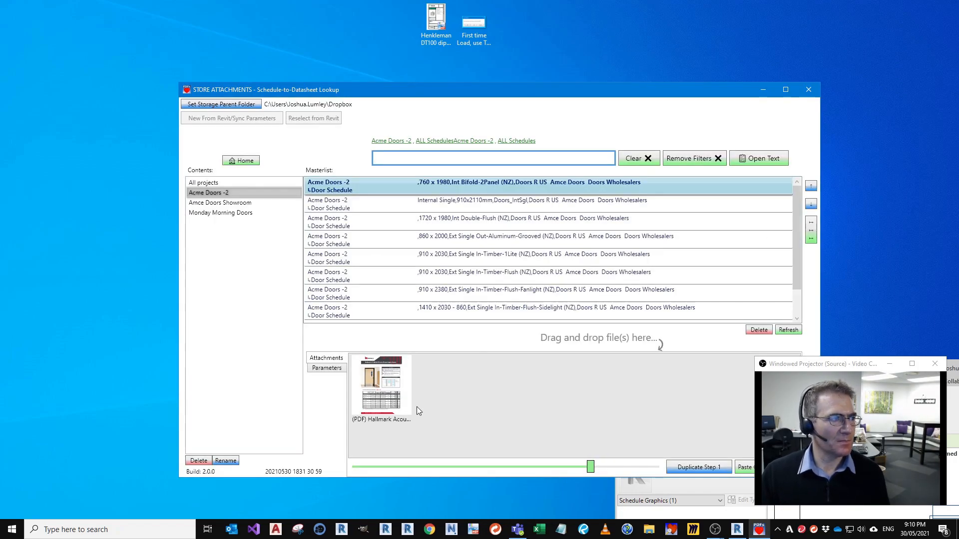
{"action": "left_click", "coordinate": [241, 213]}
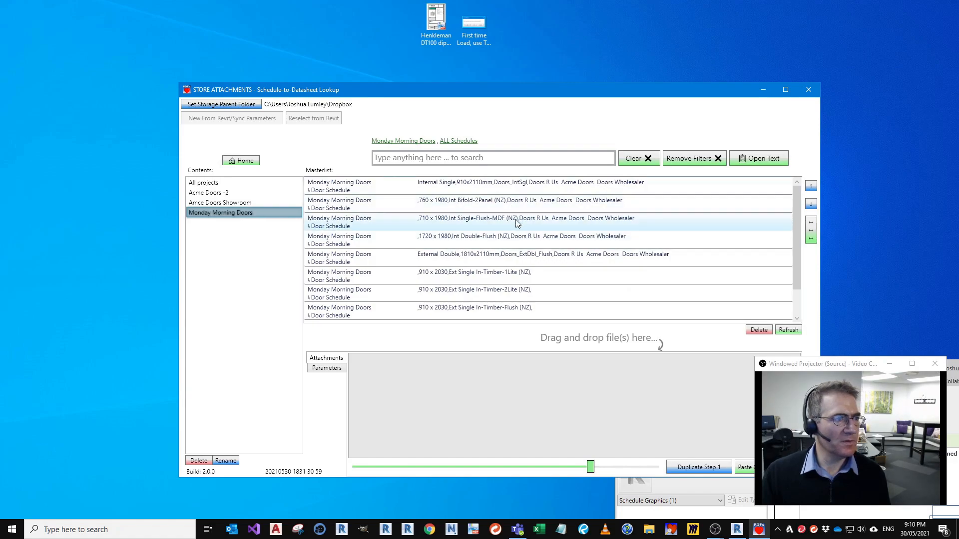
Step: Examine the stored parameters of the 710 x 1980 Int Single-Flush-MDF and 910x2110mm Doors_IntSgl entries
{"action": "left_click", "coordinate": [525, 236]}
{"action": "left_click", "coordinate": [531, 222]}
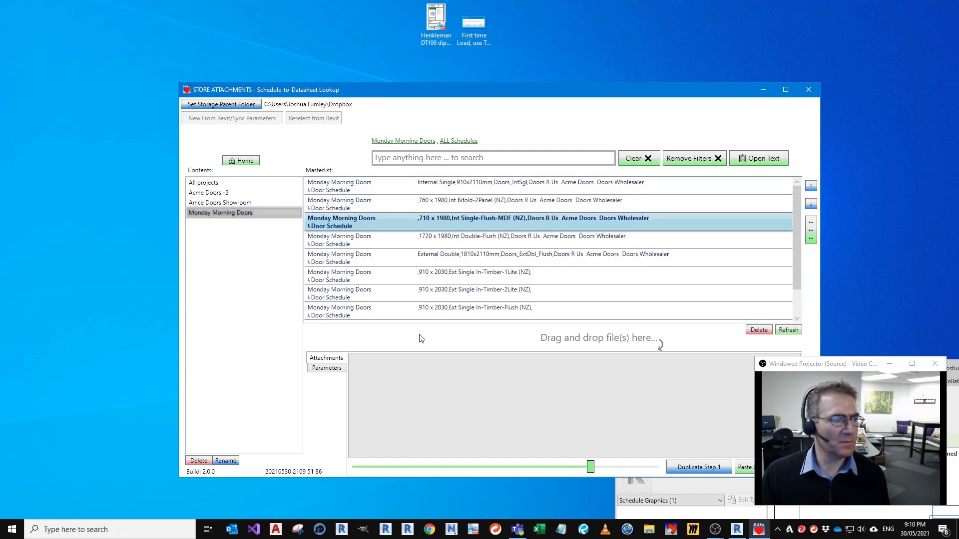
{"action": "left_click", "coordinate": [326, 369]}
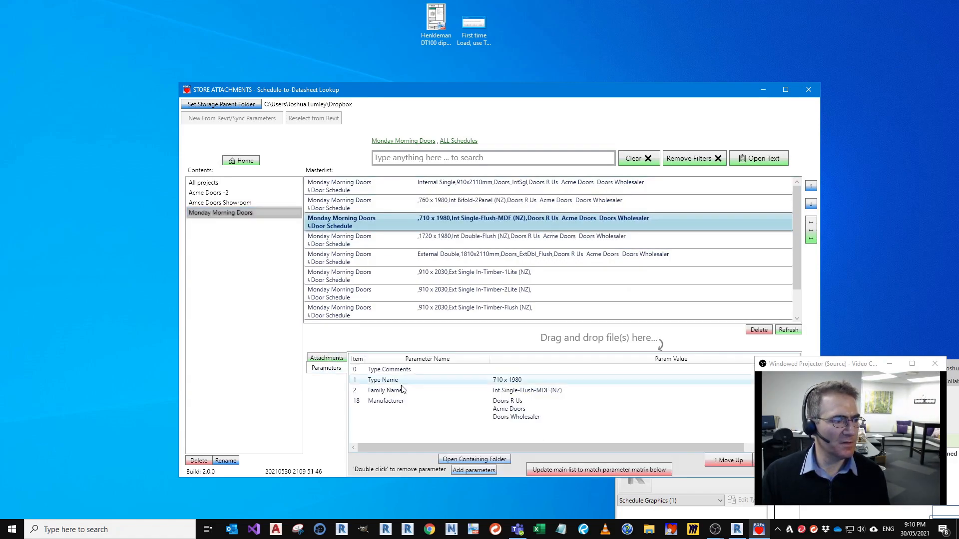
{"action": "left_click", "coordinate": [520, 414]}
{"action": "left_click_drag", "start_coordinate": [456, 93], "coordinate": [336, 84]}
{"action": "left_click", "coordinate": [379, 172]}
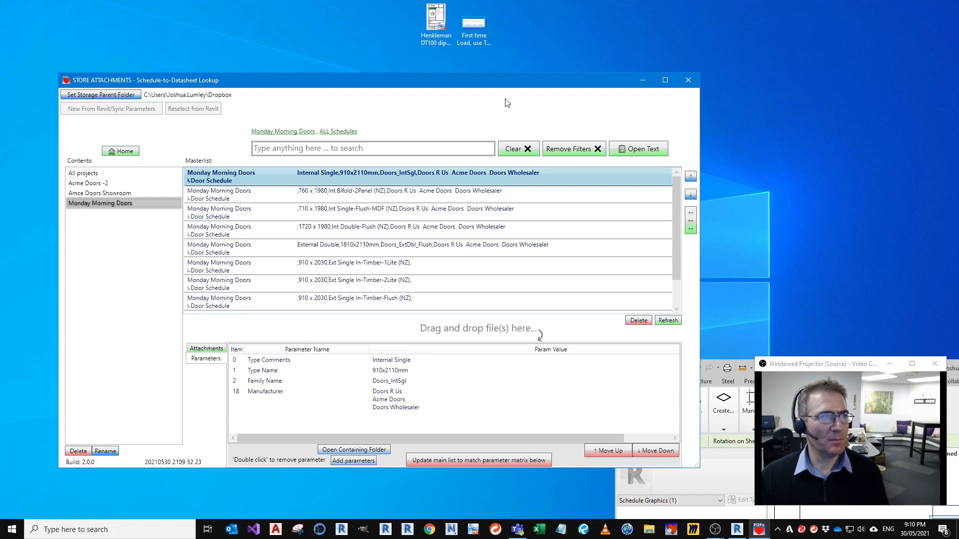
Step: Open the Door datasheets folder from the desktop and arrange it beside the STORE ATTACHMENTS window
{"action": "left_click_drag", "start_coordinate": [501, 84], "coordinate": [501, 167]}
{"action": "left_click_drag", "start_coordinate": [375, 138], "coordinate": [368, 122]}
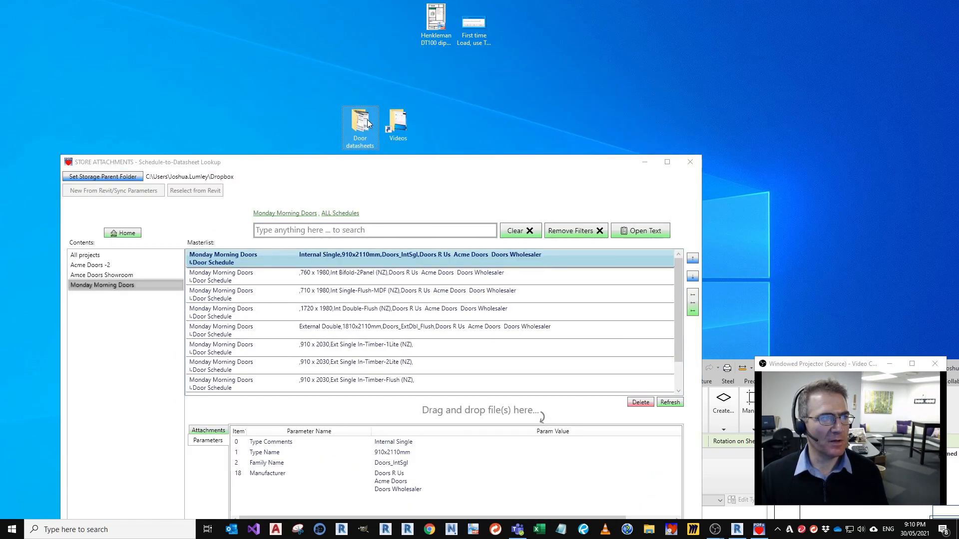
{"action": "double_click", "coordinate": [368, 120]}
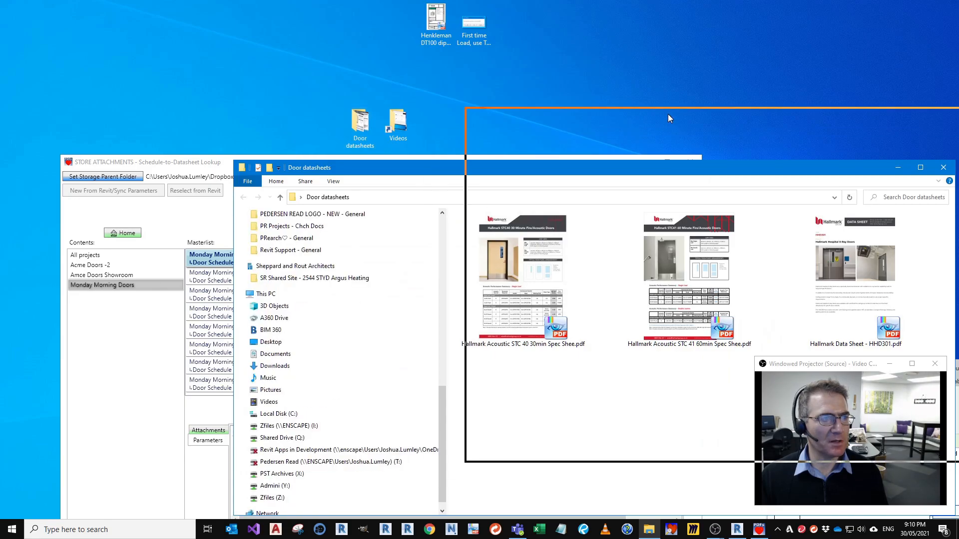
{"action": "left_click_drag", "start_coordinate": [668, 114], "coordinate": [738, 53]}
{"action": "left_click", "coordinate": [343, 174]}
{"action": "left_click_drag", "start_coordinate": [343, 151], "coordinate": [325, 26]}
Step: Attach the Hallmark Acoustic STC 40 30min spec sheet PDF to the Internal Single 910x2110mm Doors_IntSgl entry
{"action": "left_click", "coordinate": [213, 430]}
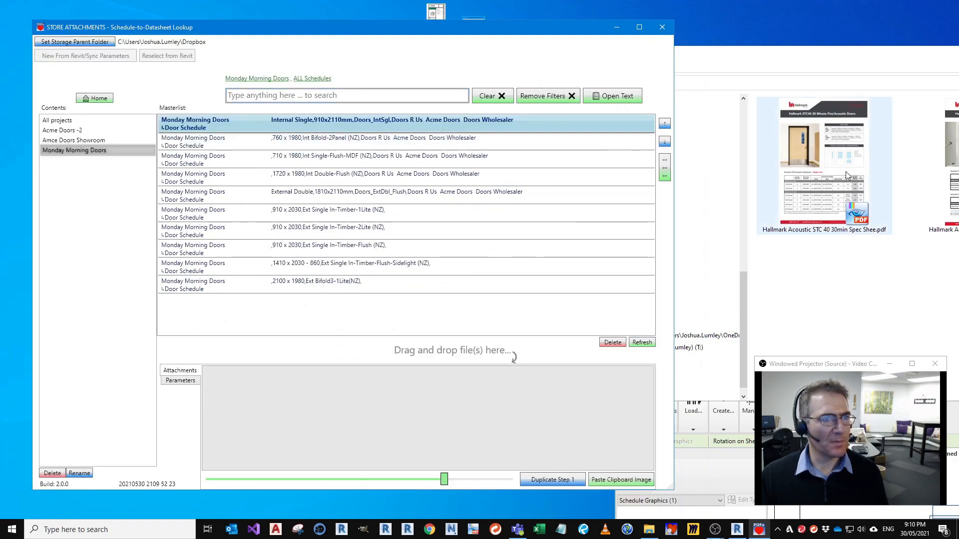
{"action": "left_click_drag", "start_coordinate": [846, 172], "coordinate": [375, 392]}
{"action": "left_click_drag", "start_coordinate": [203, 224], "coordinate": [263, 317]}
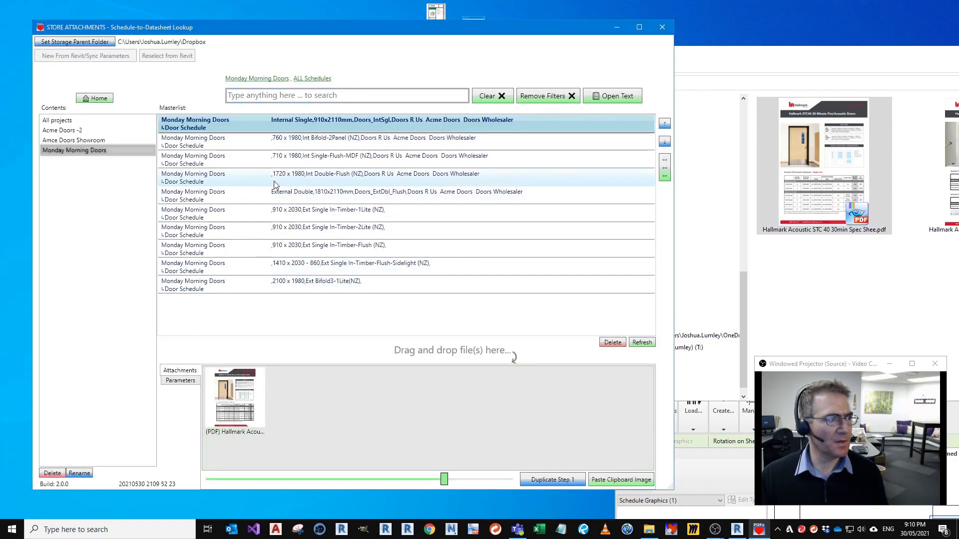
Step: Attach the STC 41 60min PDF to the 760 x 1980 Int Bifold-2Panel entry and the HHD301 PDF to the 710 x 1980 Int Single-Flush-MDF entry
{"action": "left_click", "coordinate": [286, 145]}
{"action": "left_click_drag", "start_coordinate": [920, 187], "coordinate": [449, 409]}
{"action": "left_click", "coordinate": [830, 318]}
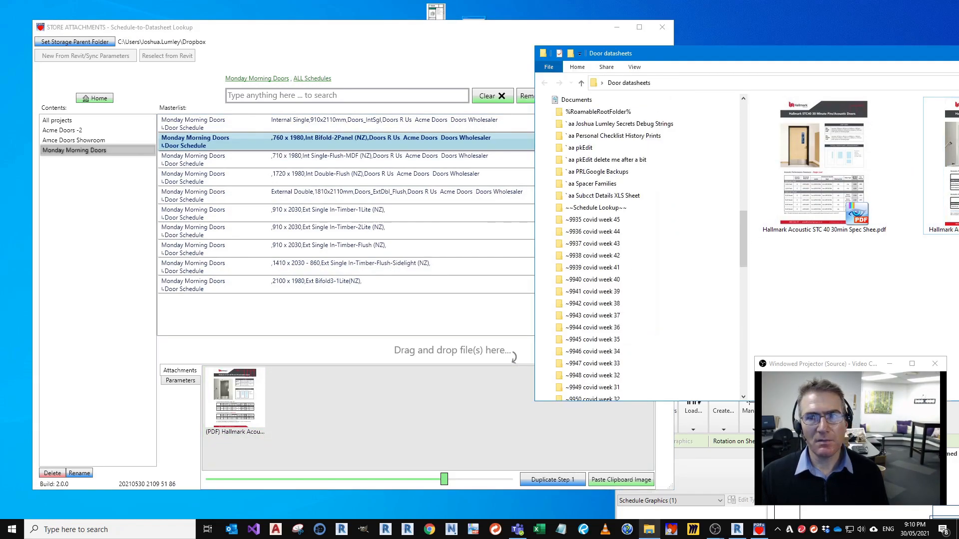
{"action": "left_click_drag", "start_coordinate": [946, 165], "coordinate": [348, 418]}
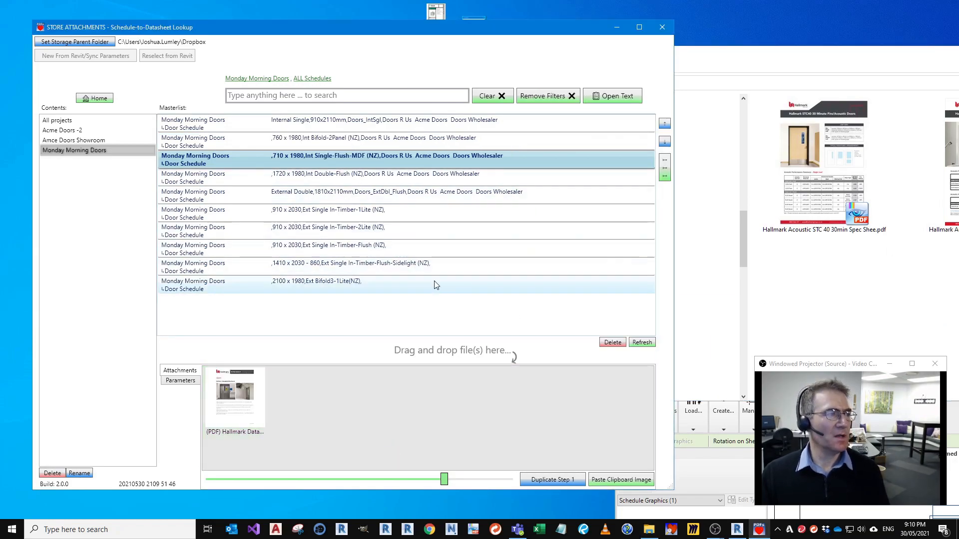
{"action": "left_click", "coordinate": [854, 280]}
{"action": "key", "text": "alt+space"}
{"action": "key", "text": "c"}
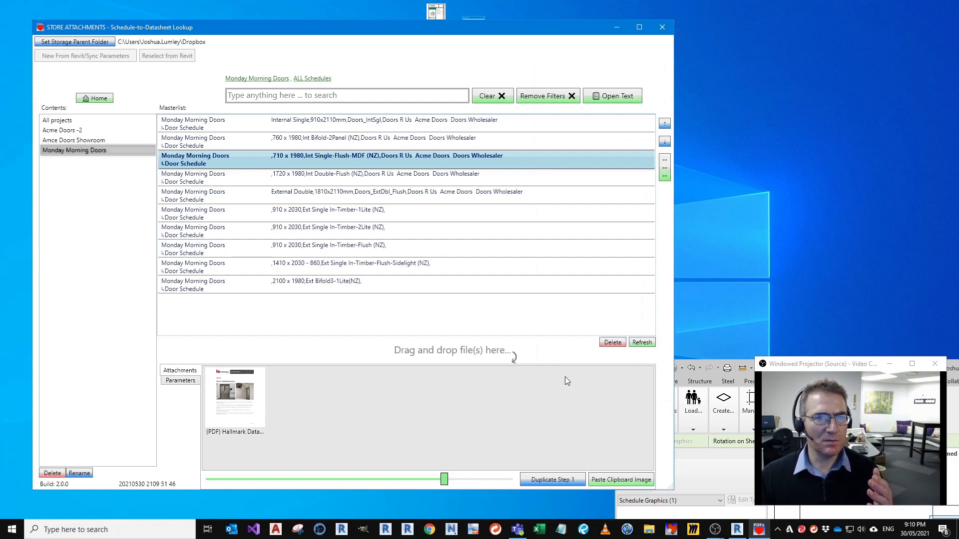
Step: Open the PDF attached to the Internal Single 910x2110mm entry, look through it and minimise the viewer
{"action": "left_click", "coordinate": [356, 125]}
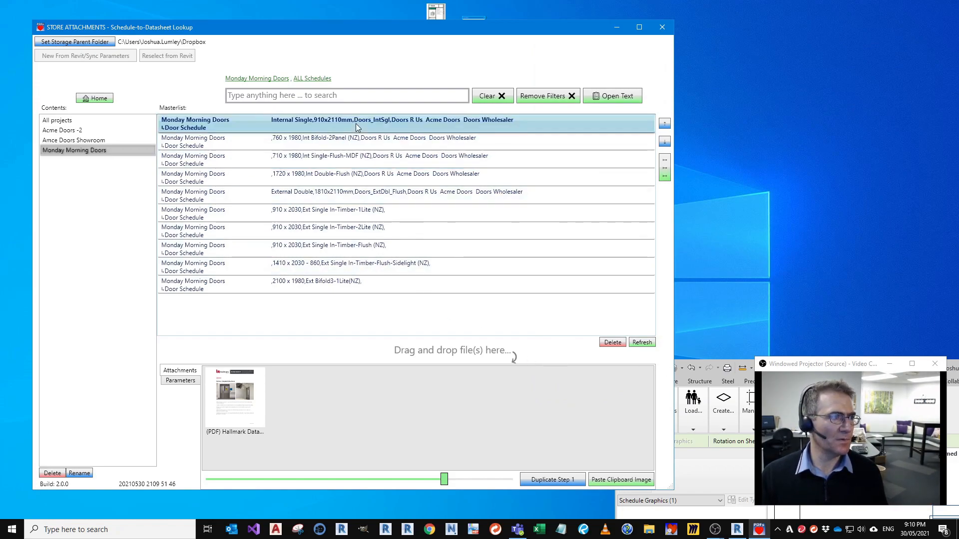
{"action": "left_click", "coordinate": [236, 397]}
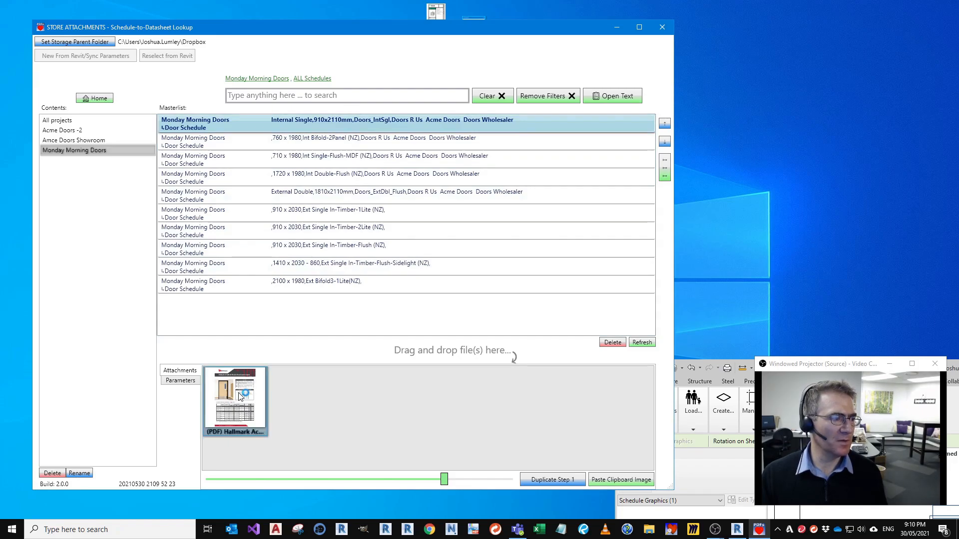
{"action": "scroll", "coordinate": [434, 294], "scroll_direction": "down", "scroll_amount": 3}
{"action": "scroll", "coordinate": [433, 293], "scroll_direction": "up", "scroll_amount": 4}
{"action": "key", "text": "alt+space"}
{"action": "key", "text": "n"}
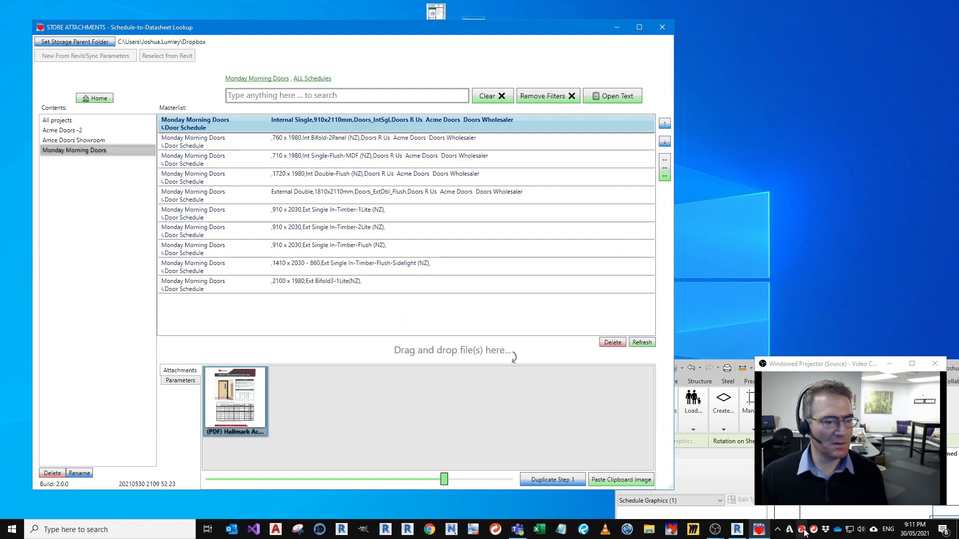
Step: Capture the webcam video window with the Snipping Tool and paste the image as an attachment to the Internal Single entry
{"action": "left_click", "coordinate": [300, 529]}
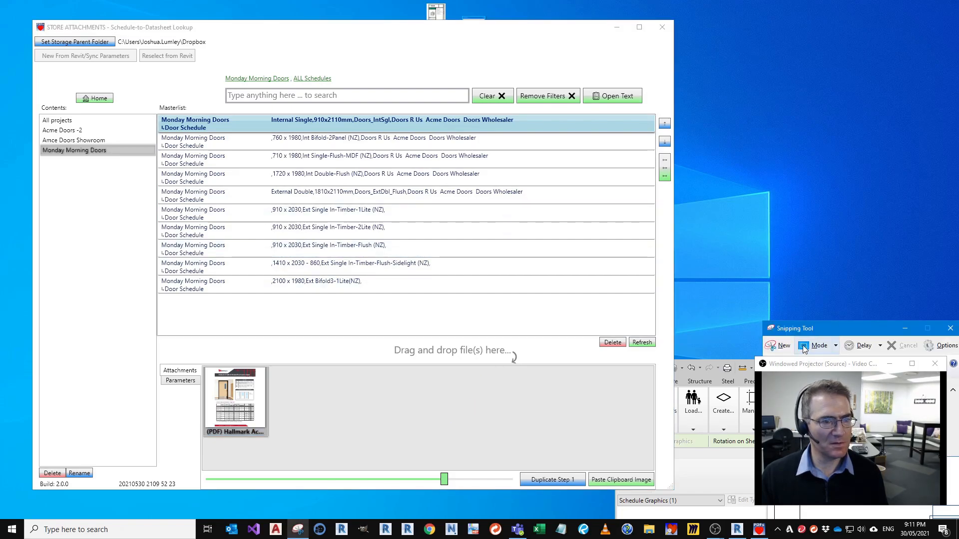
{"action": "left_click_drag", "start_coordinate": [800, 288], "coordinate": [787, 66]}
{"action": "left_click", "coordinate": [761, 83]}
{"action": "left_click_drag", "start_coordinate": [763, 344], "coordinate": [926, 483]}
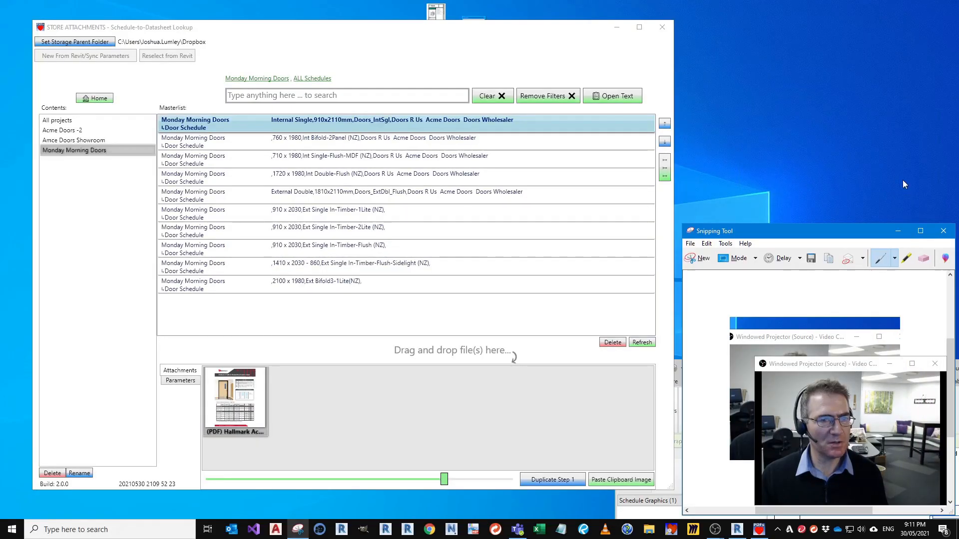
{"action": "left_click", "coordinate": [946, 233]}
{"action": "left_click", "coordinate": [607, 482]}
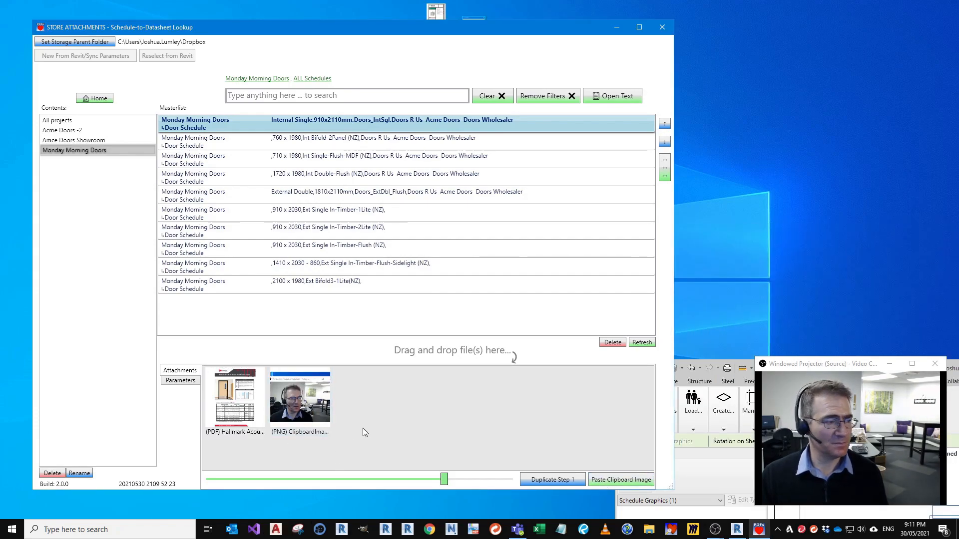
Step: Close the STORE ATTACHMENTS window and return to sheet A102 in Revit with the Door Schedule deselected
{"action": "left_click", "coordinate": [662, 27]}
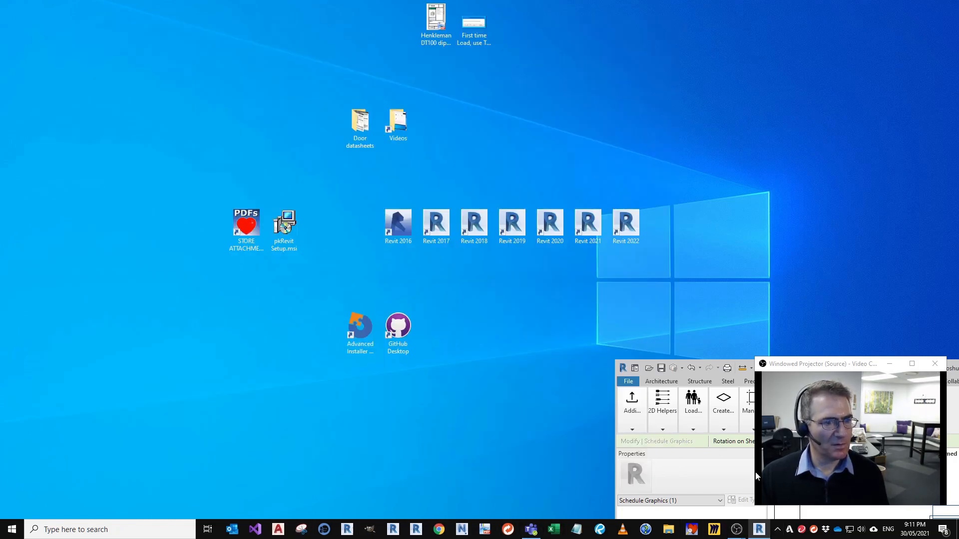
{"action": "left_click", "coordinate": [758, 529]}
{"action": "left_click", "coordinate": [550, 350]}
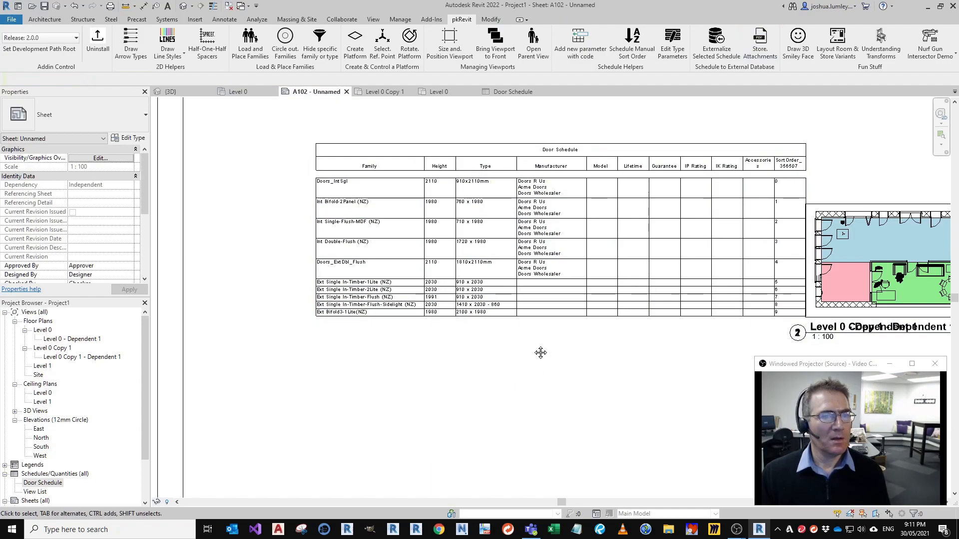
{"action": "middle_click_drag", "start_coordinate": [549, 349], "coordinate": [502, 352]}
{"action": "middle_click_drag", "start_coordinate": [552, 330], "coordinate": [523, 344]}
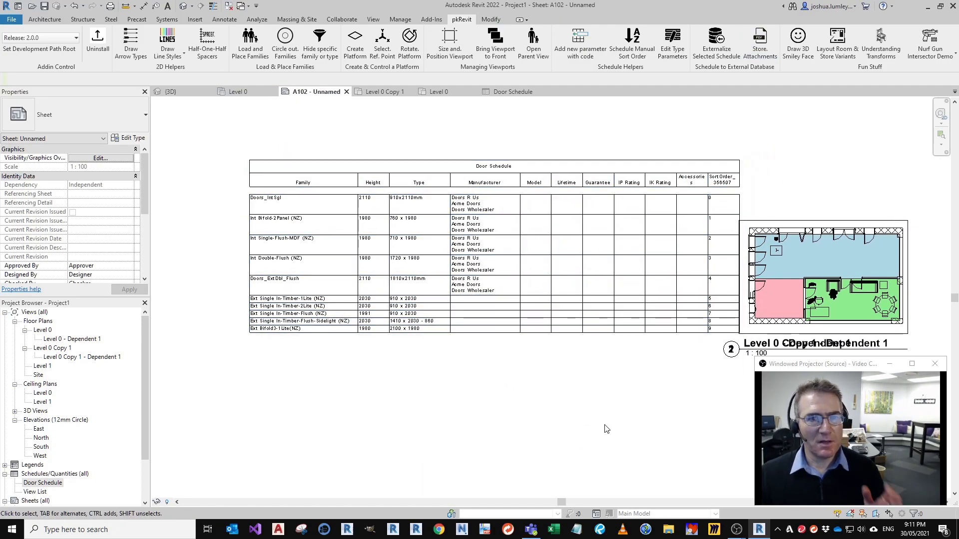
Step: Draw a smiley face across sheet A102 with the Draw 3D Smiley Face tool
{"action": "middle_click_drag", "start_coordinate": [549, 360], "coordinate": [560, 409]}
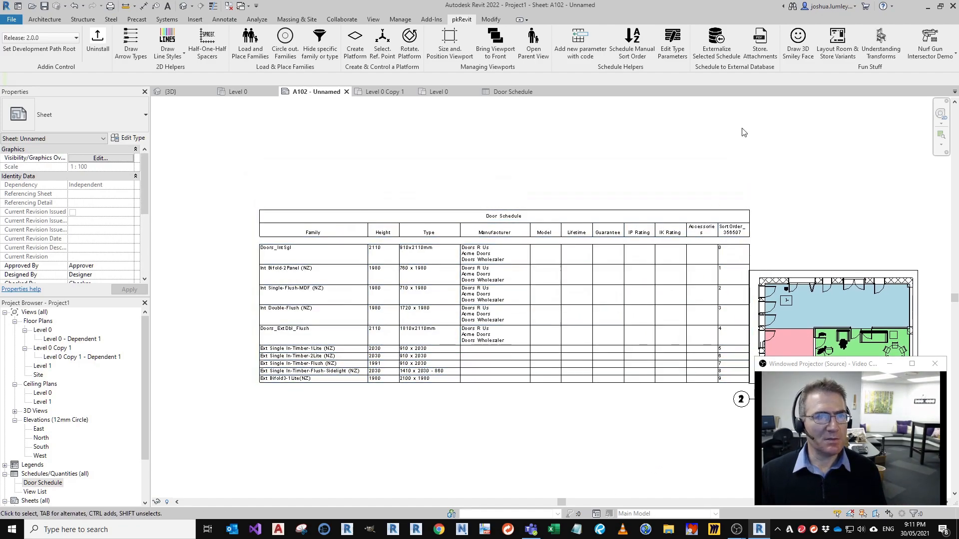
{"action": "scroll", "coordinate": [585, 397], "scroll_direction": "down", "scroll_amount": 3}
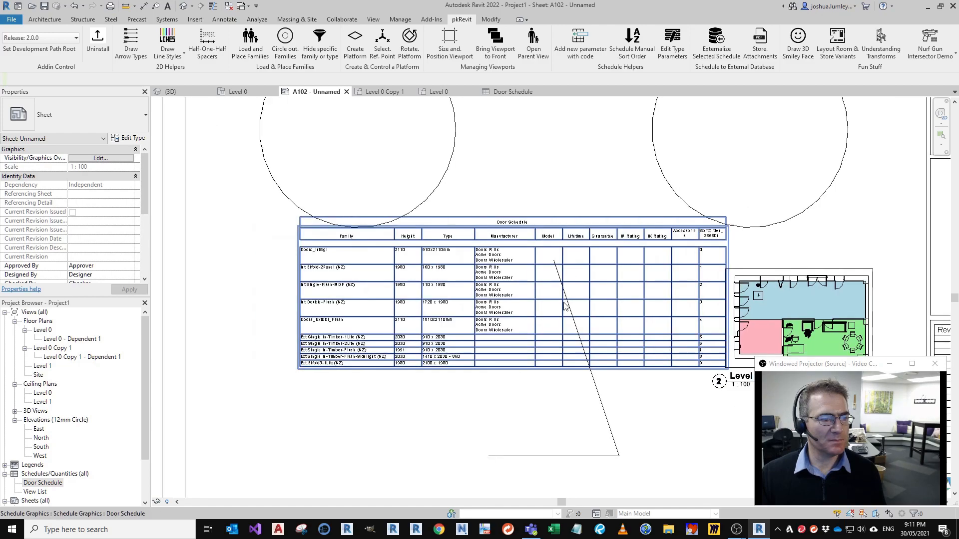
{"action": "scroll", "coordinate": [585, 397], "scroll_direction": "down", "scroll_amount": 3}
{"action": "scroll", "coordinate": [568, 410], "scroll_direction": "up", "scroll_amount": 3}
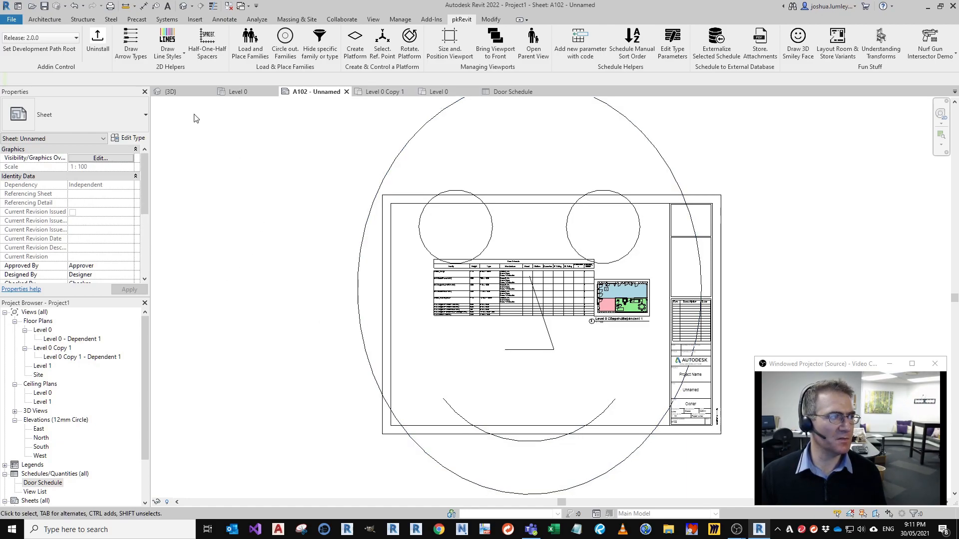
Step: Draw a 3D smiley face on the block wall beside the blue-framed door in the {3D} view
{"action": "left_click", "coordinate": [188, 95]}
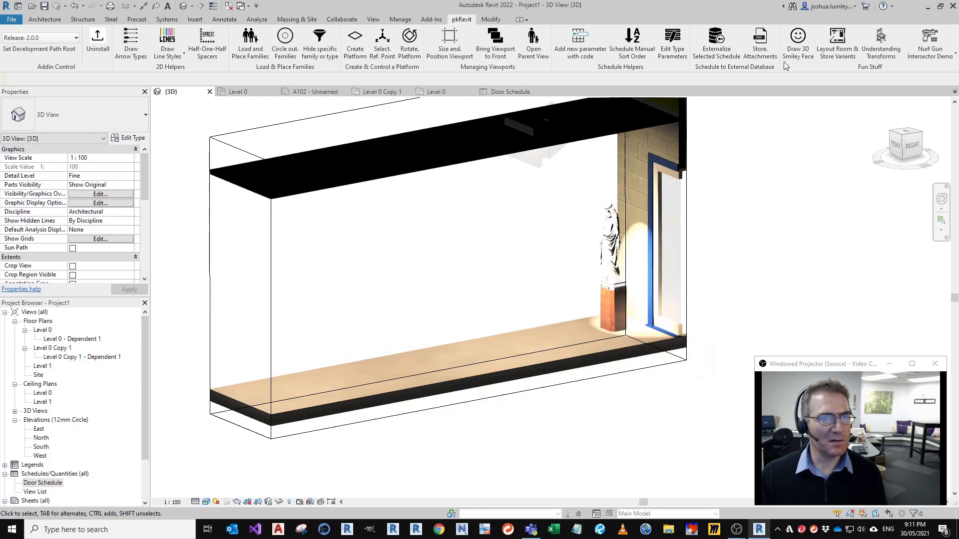
{"action": "scroll", "coordinate": [640, 187], "scroll_direction": "up", "scroll_amount": 3}
{"action": "scroll", "coordinate": [583, 396], "scroll_direction": "down", "scroll_amount": 3}
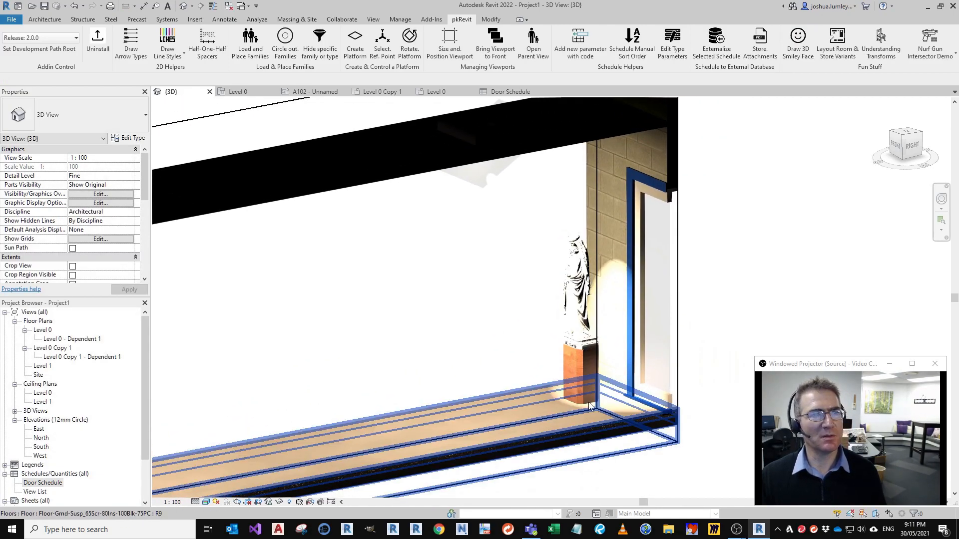
{"action": "middle_click_drag", "start_coordinate": [645, 343], "coordinate": [638, 341]}
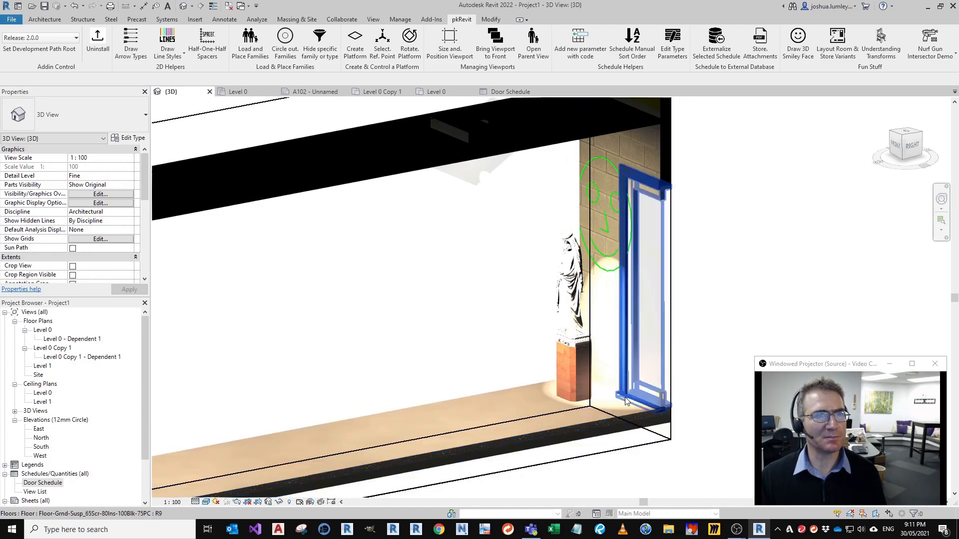
Step: Turn off the 3D view's section box and set its visual style to Shaded
{"action": "scroll", "coordinate": [92, 256], "scroll_direction": "down", "scroll_amount": 5}
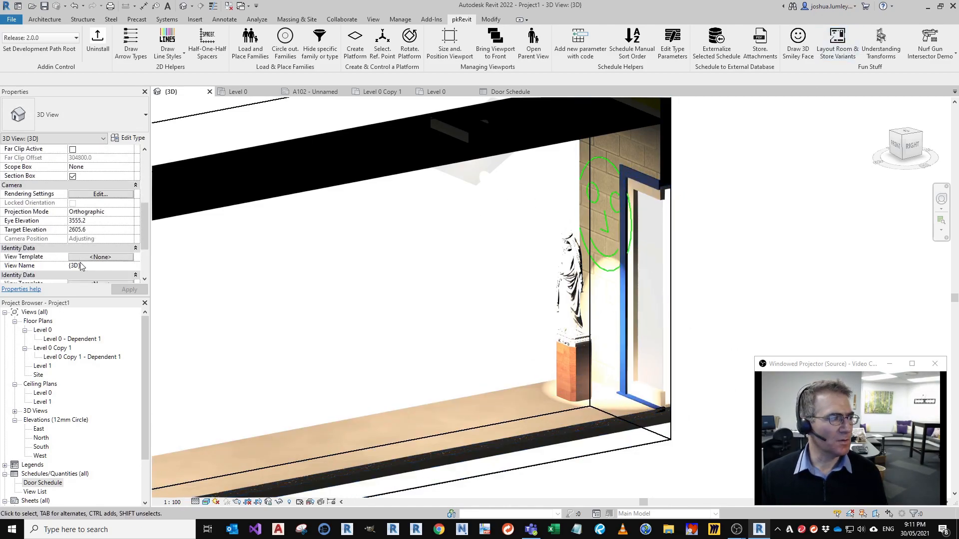
{"action": "left_click", "coordinate": [72, 177]}
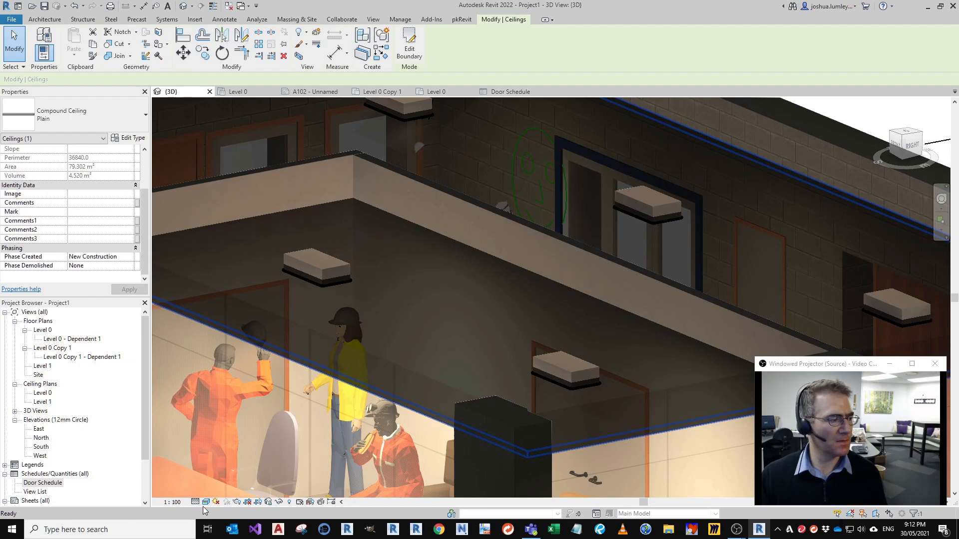
{"action": "left_click", "coordinate": [206, 502]}
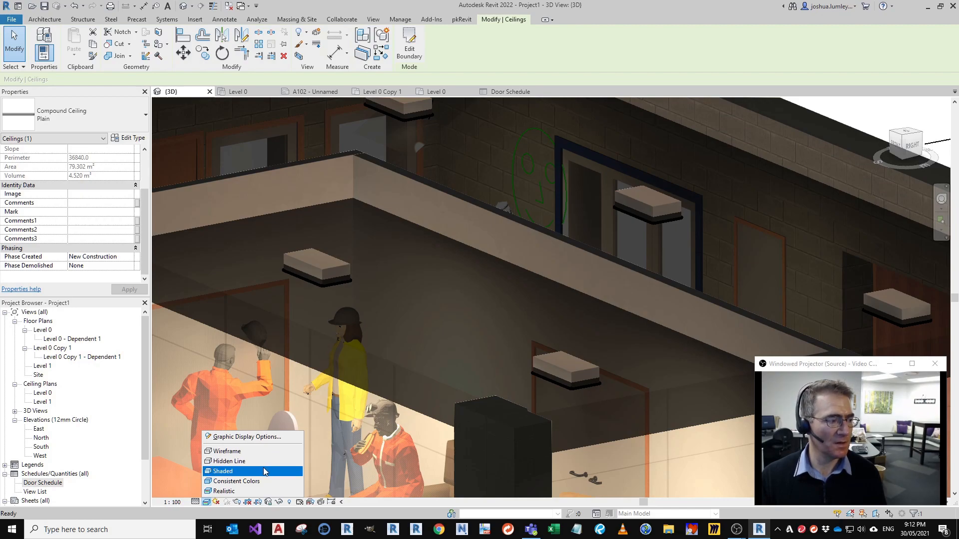
{"action": "left_click", "coordinate": [263, 470]}
{"action": "scroll", "coordinate": [386, 299], "scroll_direction": "down", "scroll_amount": 10}
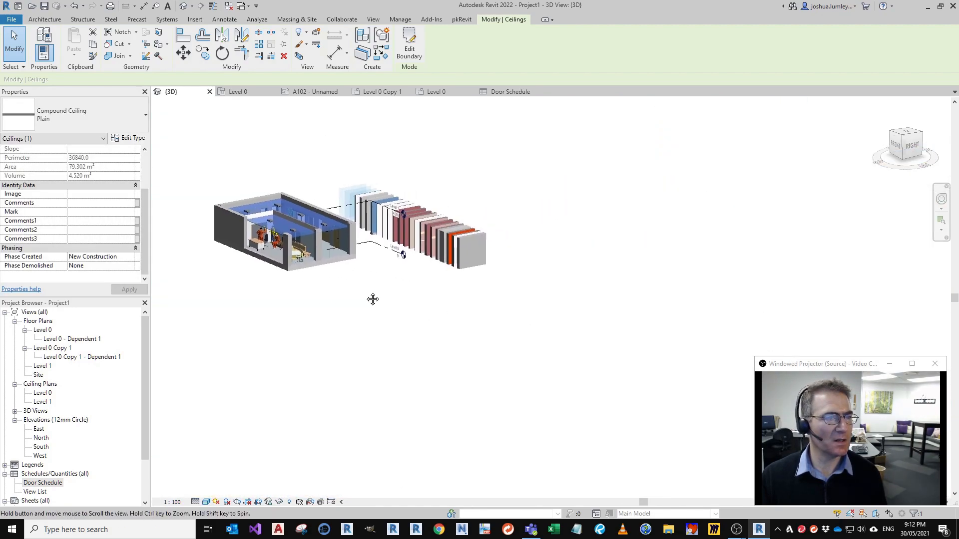
{"action": "middle_click_drag", "start_coordinate": [481, 331], "coordinate": [532, 384], "text": "shift"}
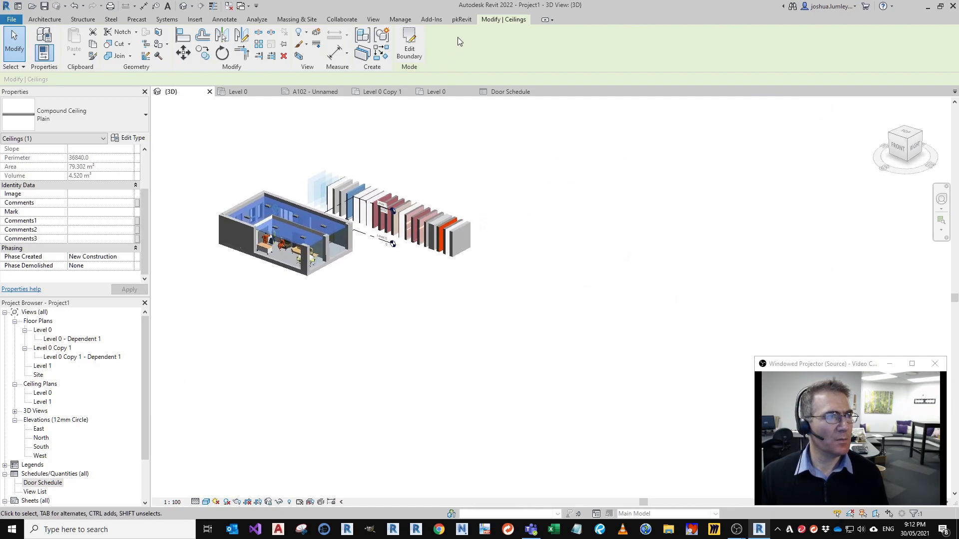
Step: Start Layout Room & Store Variants and place the furnished example room in the 3D view
{"action": "left_click", "coordinate": [461, 19]}
{"action": "left_click", "coordinate": [836, 39]}
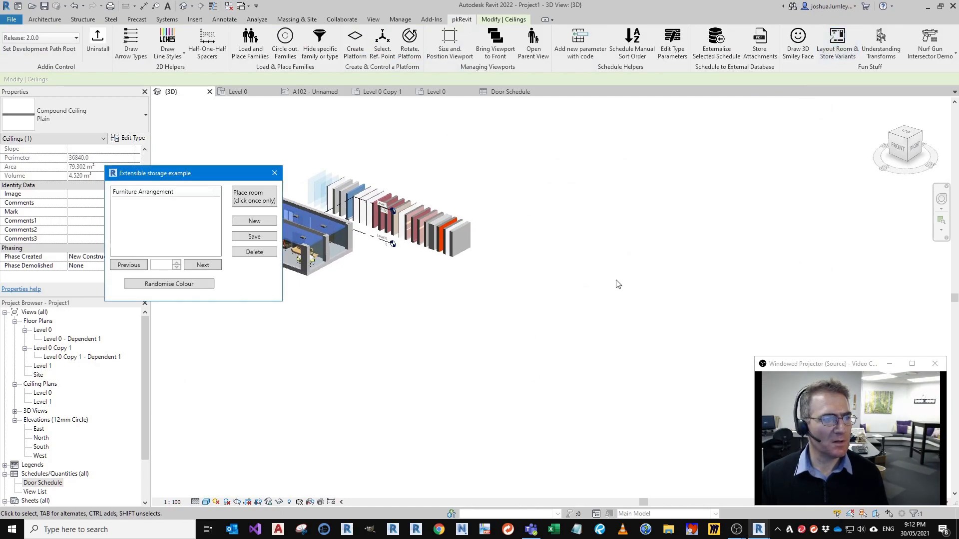
{"action": "left_click", "coordinate": [240, 198]}
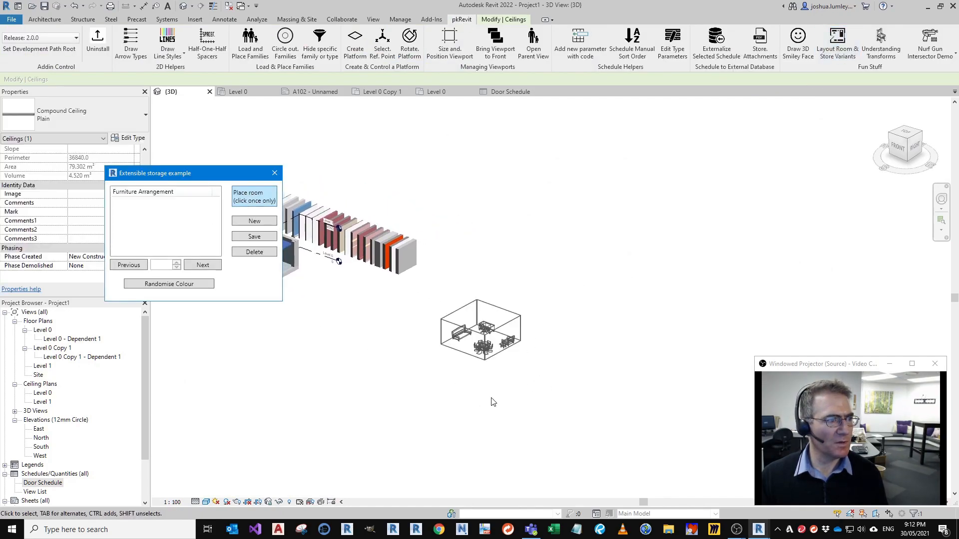
{"action": "scroll", "coordinate": [450, 324], "scroll_direction": "up", "scroll_amount": 4}
{"action": "scroll", "coordinate": [466, 344], "scroll_direction": "up", "scroll_amount": 1}
{"action": "middle_click_drag", "start_coordinate": [466, 344], "coordinate": [593, 167]}
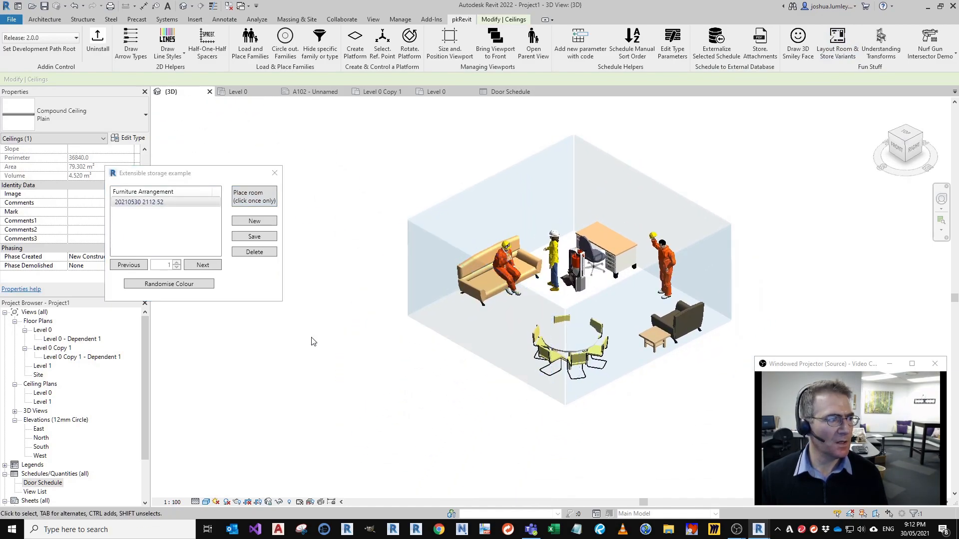
Step: Place the furnished example room again and randomise the colours of its furniture
{"action": "left_click", "coordinate": [259, 205]}
{"action": "middle_click_drag", "start_coordinate": [529, 310], "coordinate": [626, 187], "text": "shift"}
{"action": "left_click", "coordinate": [547, 247]}
{"action": "middle_click_drag", "start_coordinate": [548, 247], "coordinate": [502, 319], "text": "shift"}
{"action": "left_click", "coordinate": [169, 284]}
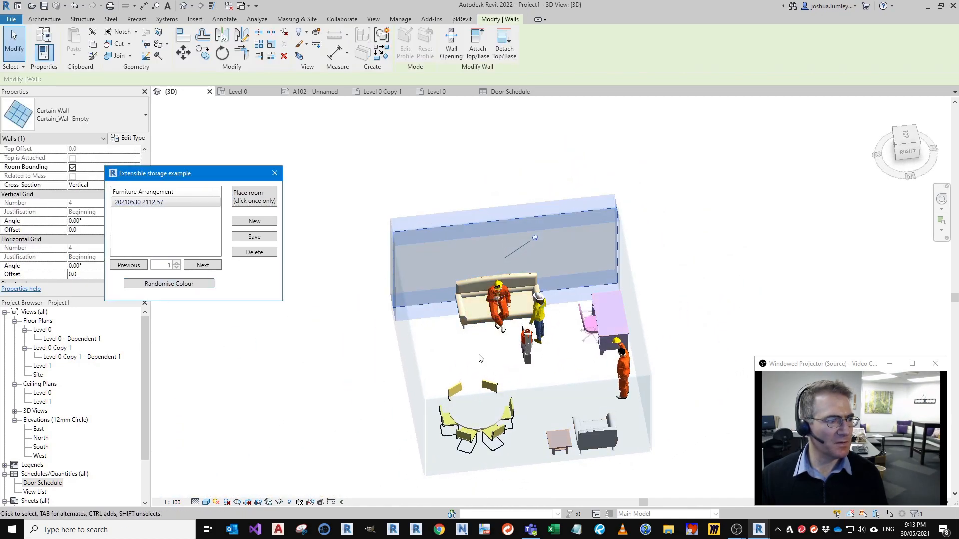
{"action": "left_click", "coordinate": [196, 285]}
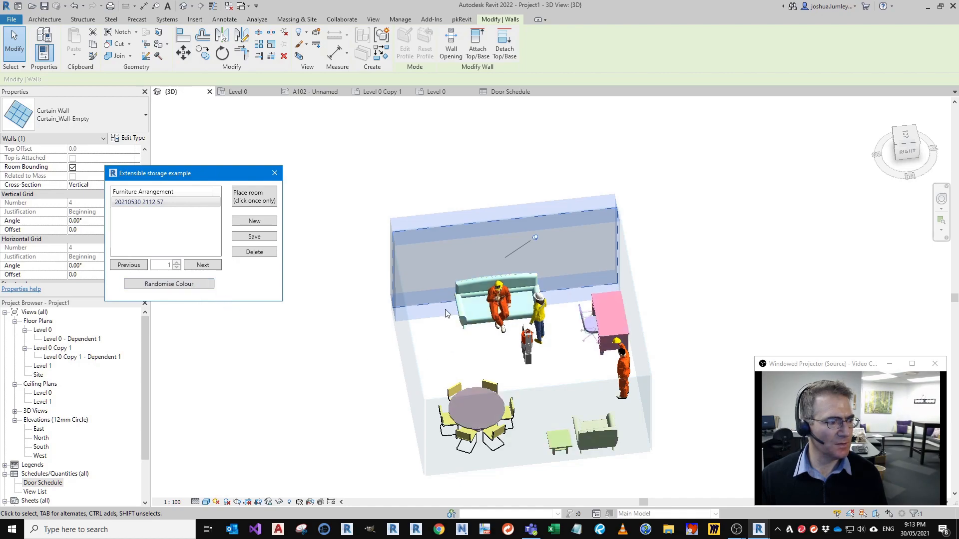
Step: Rotate the couch against the adjoining glass wall and seat the orange-suited man on it, turned to face the room
{"action": "scroll", "coordinate": [442, 313], "scroll_direction": "up", "scroll_amount": 2}
{"action": "left_click", "coordinate": [474, 321]}
{"action": "left_click_drag", "start_coordinate": [475, 321], "coordinate": [411, 383]}
{"action": "key", "text": "space"}
{"action": "left_click", "coordinate": [519, 319]}
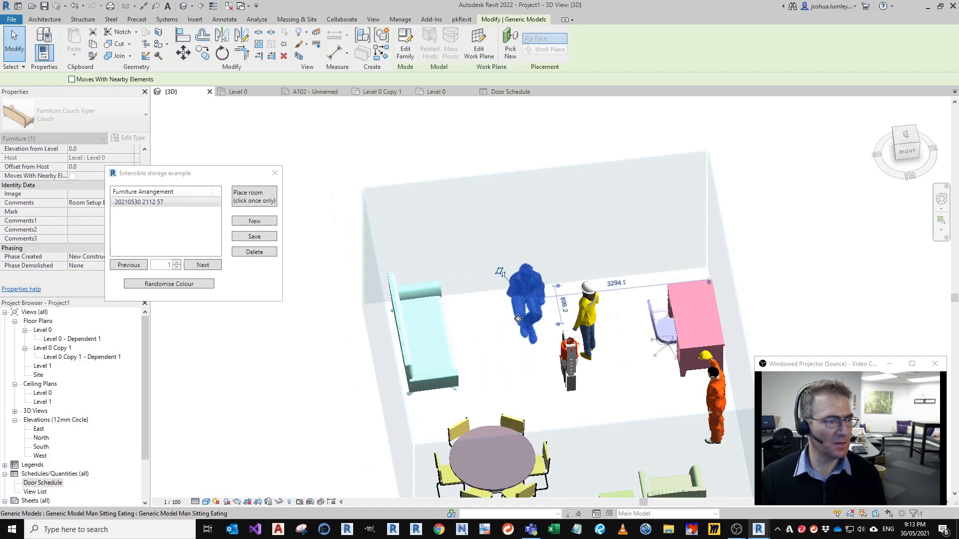
{"action": "key", "text": "space"}
{"action": "left_click_drag", "start_coordinate": [538, 310], "coordinate": [448, 339]}
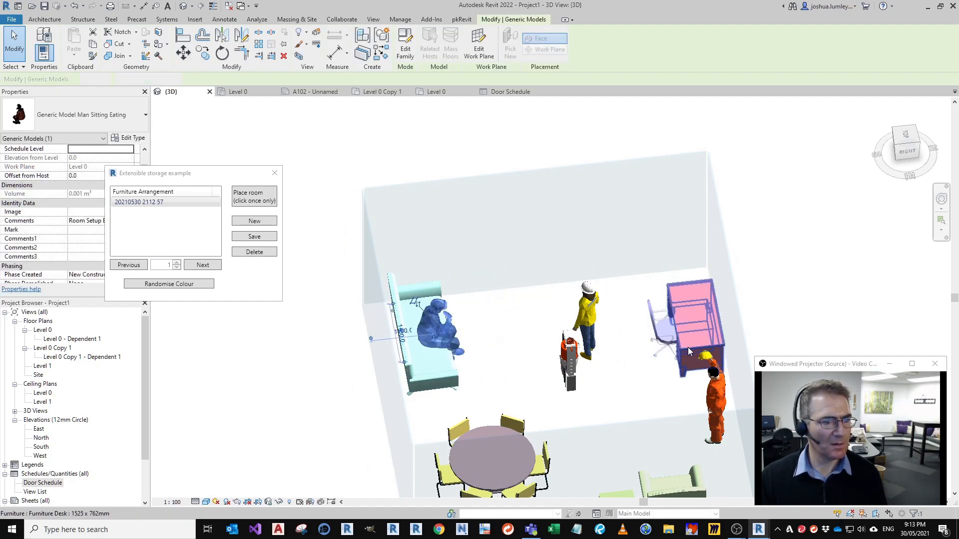
Step: Swap the desk with the round meeting table and place the executive chair behind the desk
{"action": "left_click", "coordinate": [687, 347]}
{"action": "middle_click_drag", "start_coordinate": [552, 454], "coordinate": [550, 420]}
{"action": "left_click_drag", "start_coordinate": [527, 467], "coordinate": [483, 474]}
{"action": "key", "text": "space"}
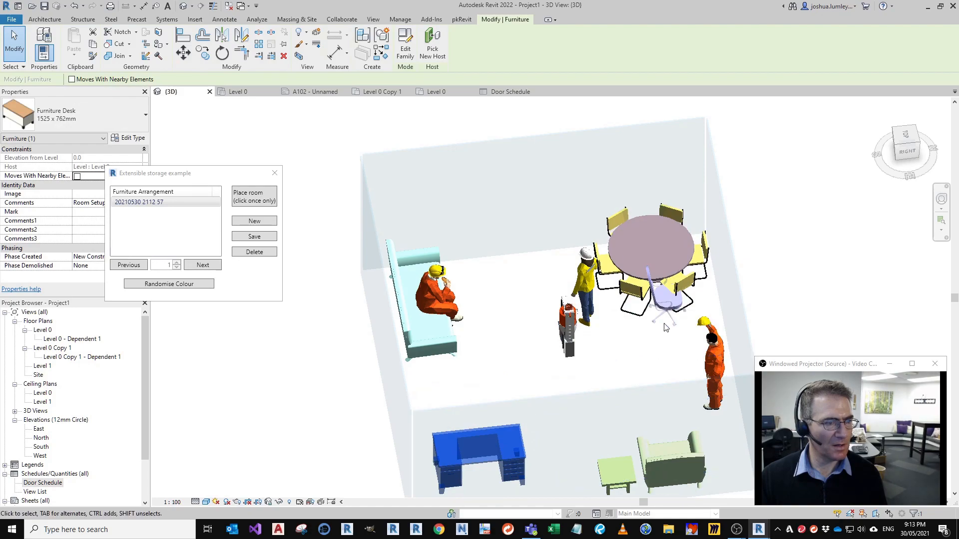
{"action": "left_click_drag", "start_coordinate": [668, 312], "coordinate": [474, 427]}
Step: Move the Viper armchair further into the room, away from the glass wall, and rotate it at an angle
{"action": "middle_click_drag", "start_coordinate": [501, 418], "coordinate": [679, 275], "text": "shift"}
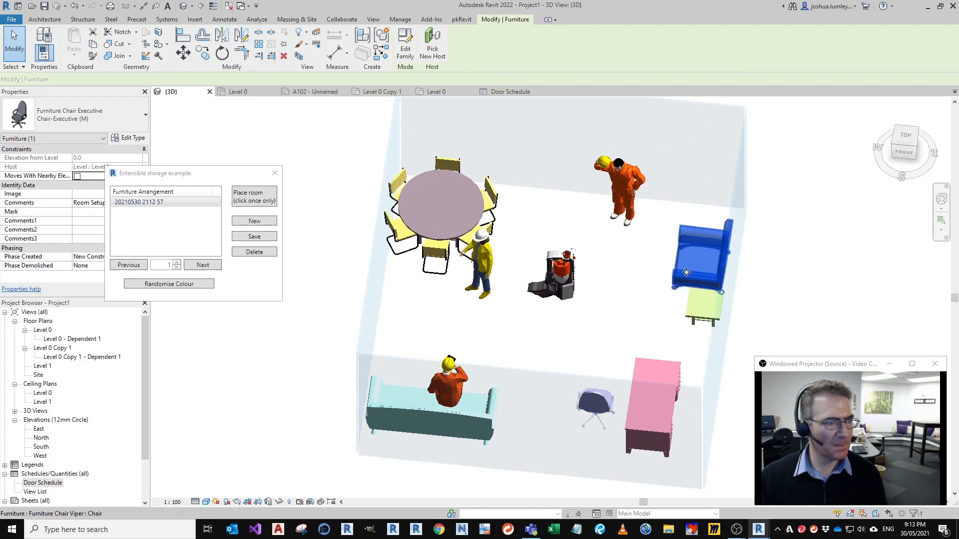
{"action": "left_click", "coordinate": [683, 273]}
{"action": "left_click_drag", "start_coordinate": [682, 273], "coordinate": [642, 272]}
{"action": "middle_click_drag", "start_coordinate": [639, 312], "coordinate": [627, 310]}
{"action": "key", "text": "r"}
{"action": "key", "text": "o"}
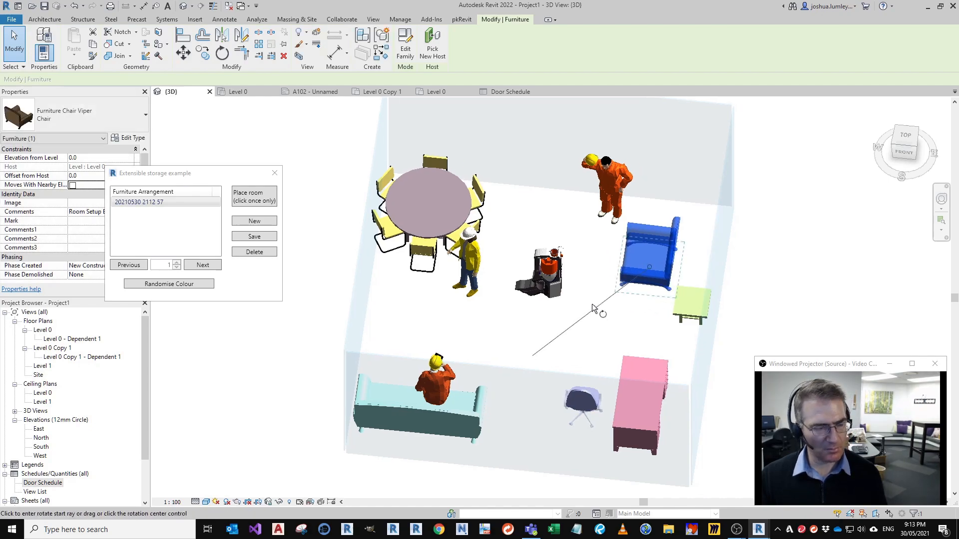
{"action": "left_click", "coordinate": [572, 315]}
{"action": "key", "text": "Return"}
{"action": "middle_click_drag", "start_coordinate": [562, 413], "coordinate": [587, 440]}
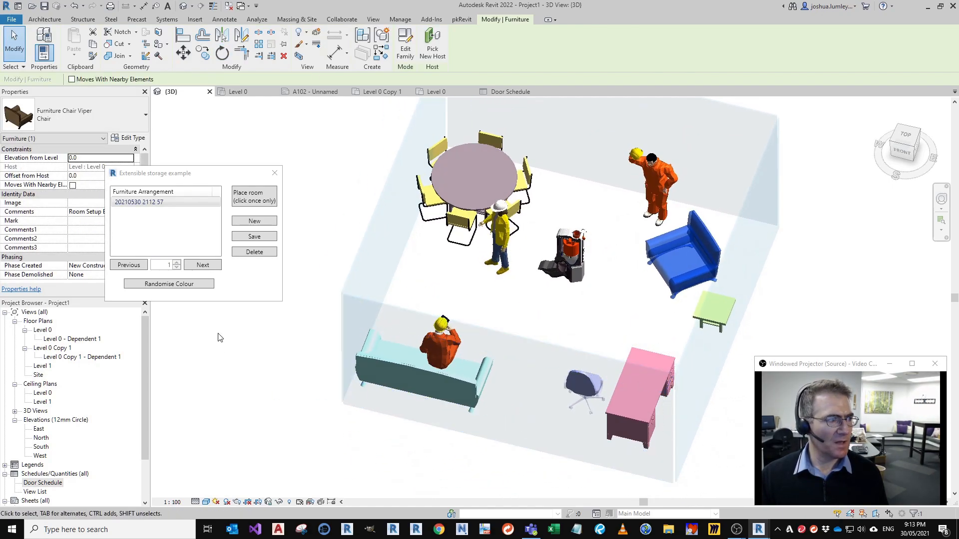
Step: Store the current layout as a new furniture arrangement, switch between the two arrangements and randomise the colours again
{"action": "left_click", "coordinate": [254, 223]}
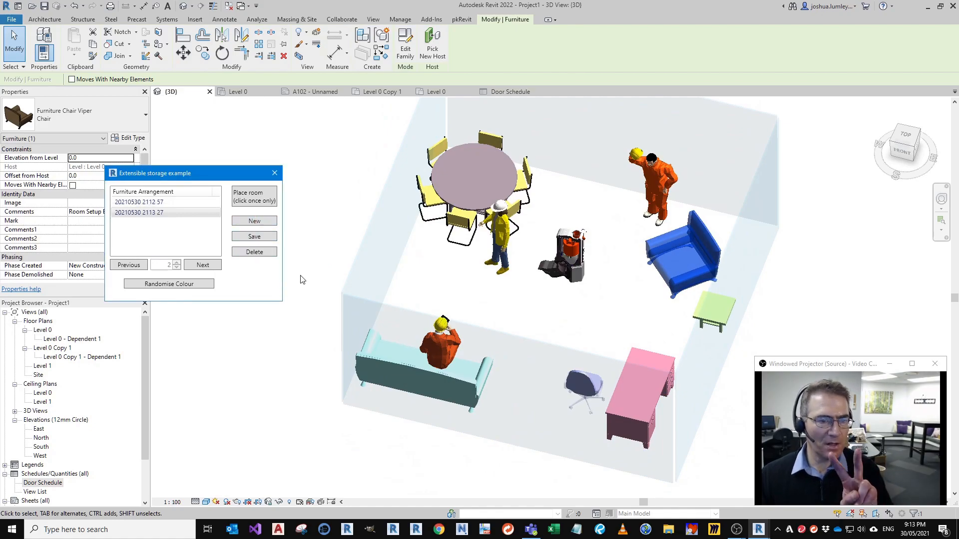
{"action": "left_click", "coordinate": [201, 267]}
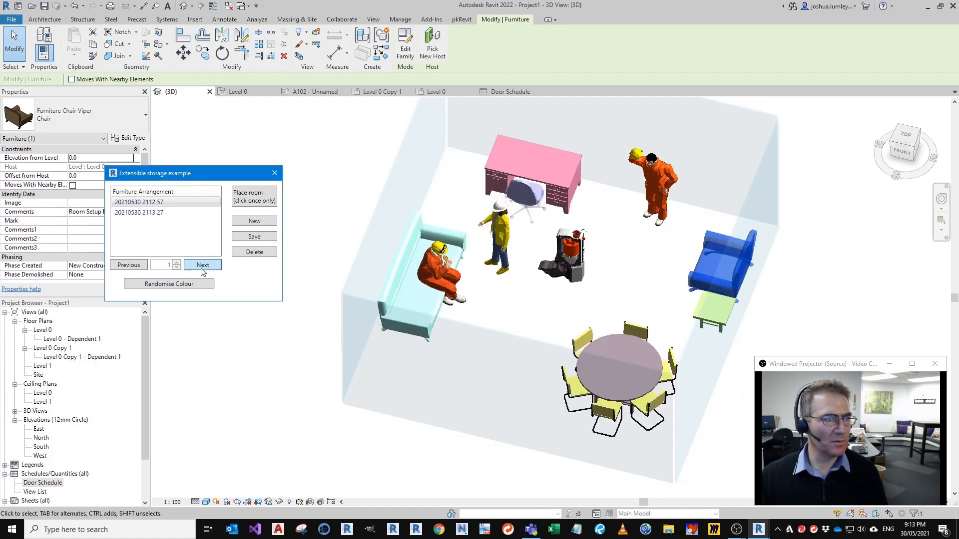
{"action": "left_click", "coordinate": [203, 267]}
{"action": "left_click", "coordinate": [194, 286]}
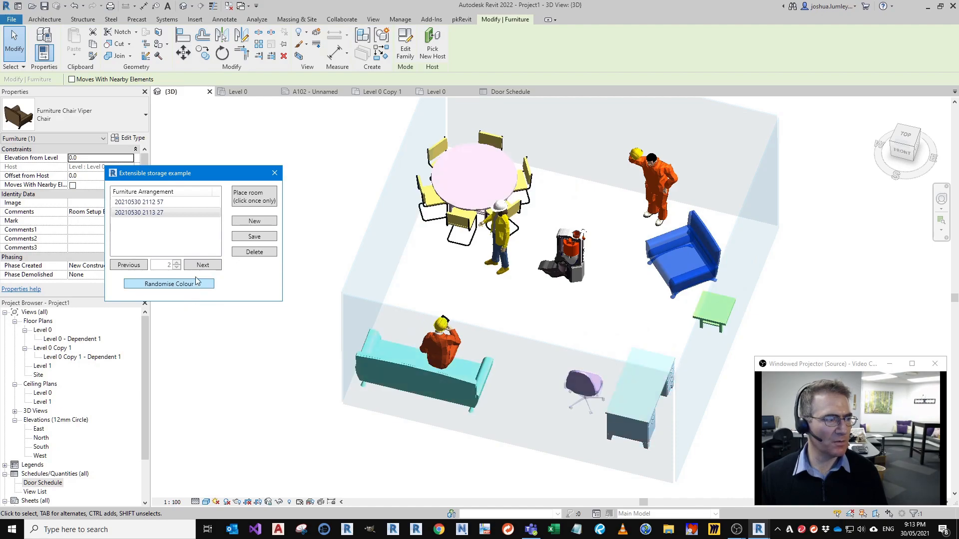
{"action": "left_click", "coordinate": [202, 266]}
{"action": "left_click", "coordinate": [206, 267]}
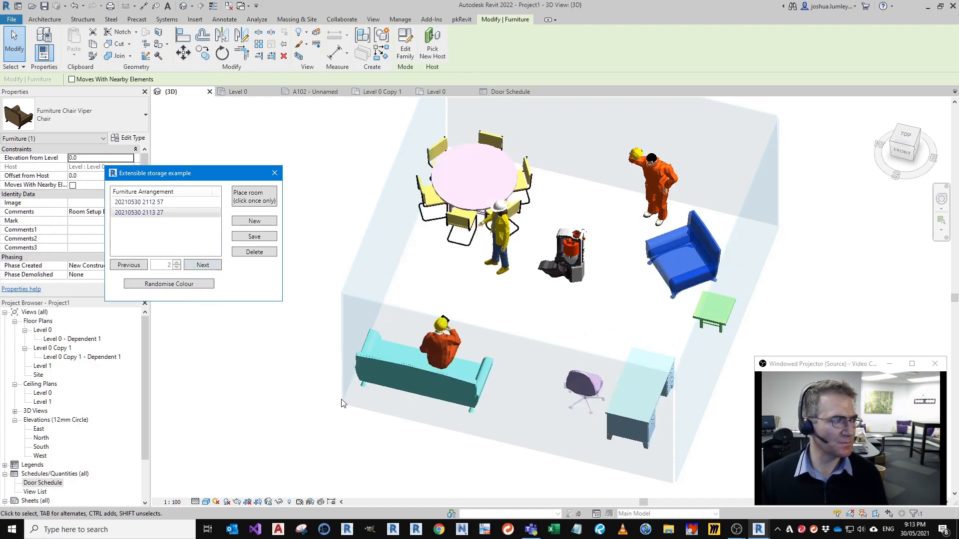
Step: Close the furniture arrangement dialog and start Understanding Transforms, with its dialog placed clear of the room model
{"action": "middle_click_drag", "start_coordinate": [337, 396], "coordinate": [386, 340]}
{"action": "left_click", "coordinate": [275, 173]}
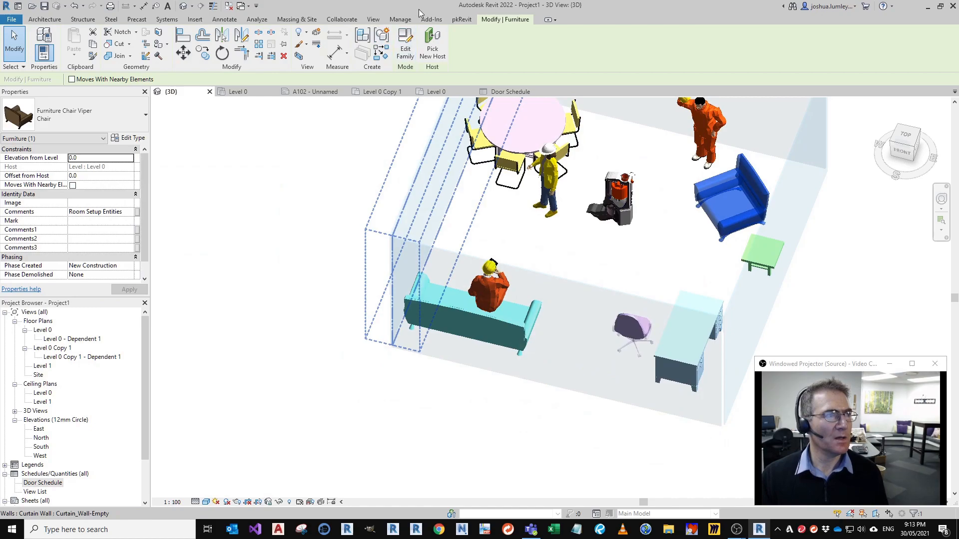
{"action": "left_click", "coordinate": [454, 21]}
{"action": "middle_click_drag", "start_coordinate": [530, 377], "coordinate": [617, 291]}
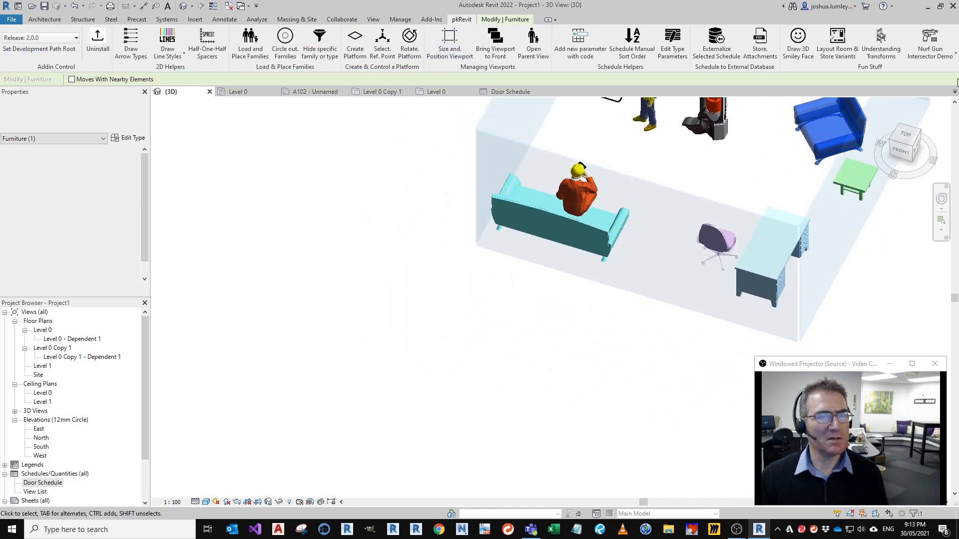
{"action": "left_click", "coordinate": [885, 50]}
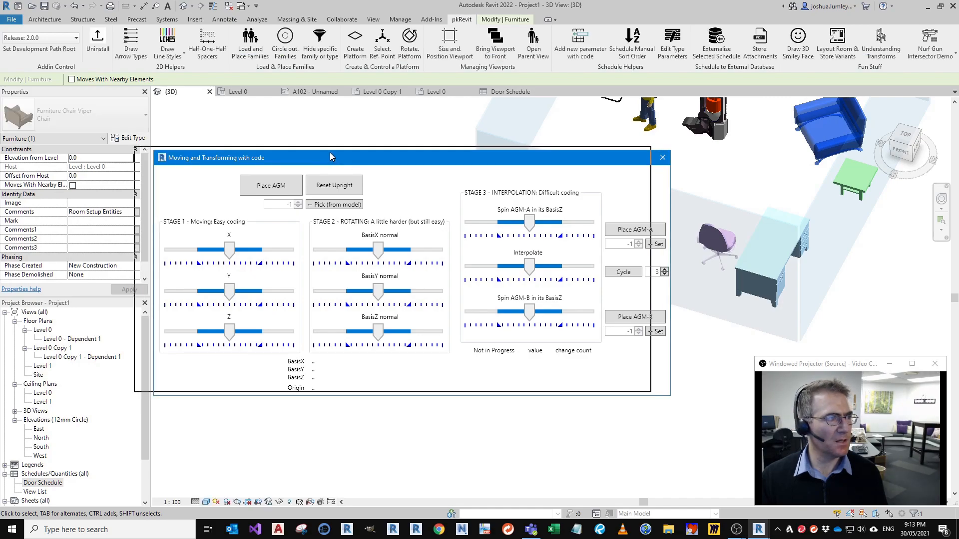
{"action": "left_click_drag", "start_coordinate": [348, 162], "coordinate": [214, 47]}
{"action": "middle_click_drag", "start_coordinate": [473, 379], "coordinate": [515, 365]}
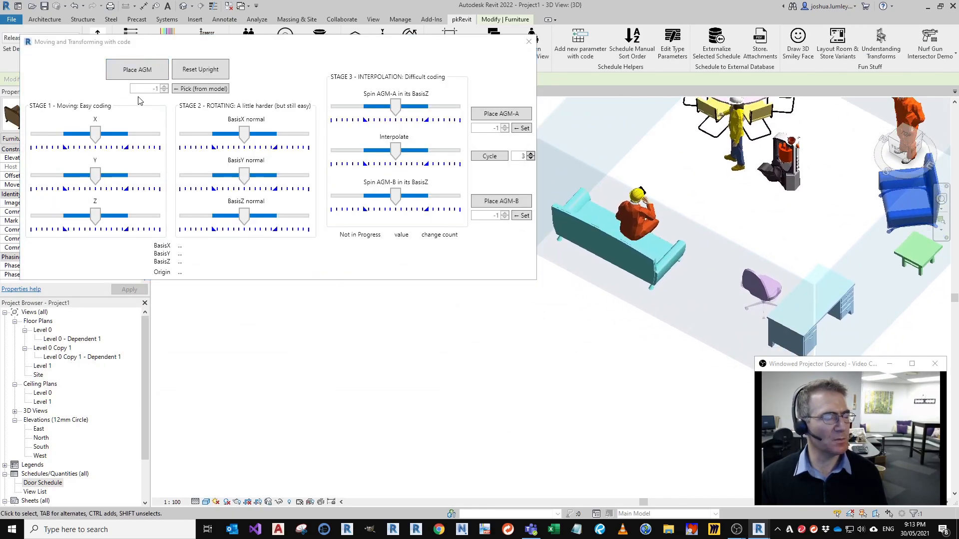
Step: Place the AGM chair and the carriers AGM-A and AGM-B on the ground outside the room
{"action": "left_click", "coordinate": [148, 72]}
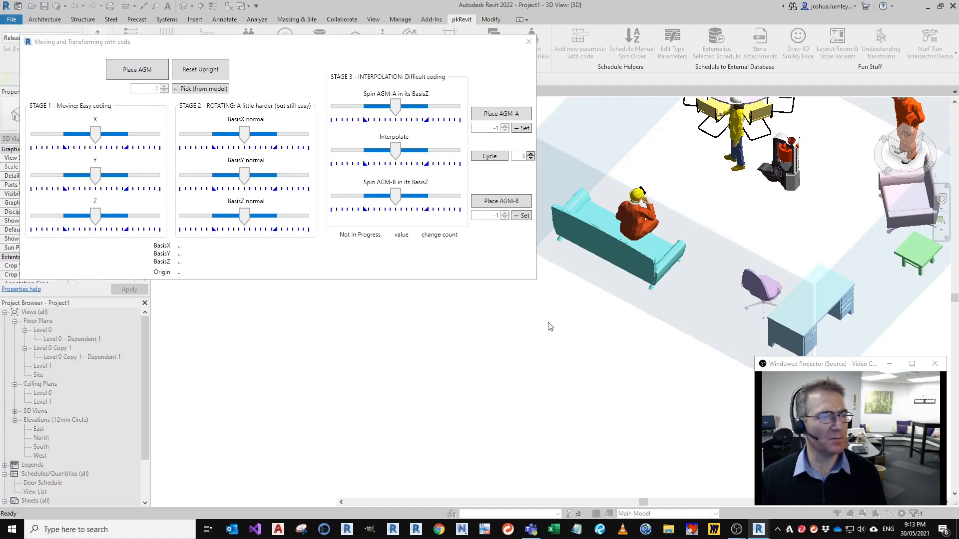
{"action": "left_click", "coordinate": [597, 324]}
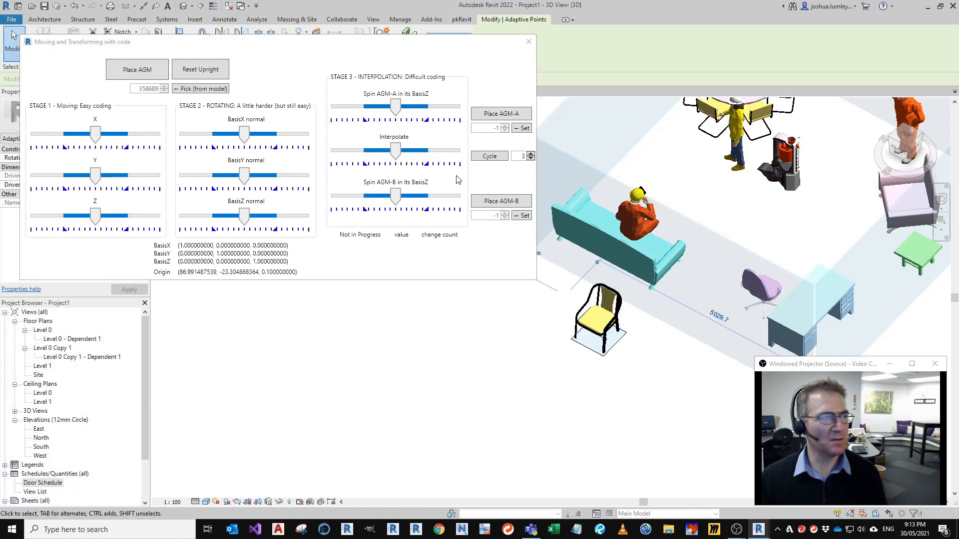
{"action": "left_click", "coordinate": [490, 117]}
{"action": "left_click", "coordinate": [466, 333]}
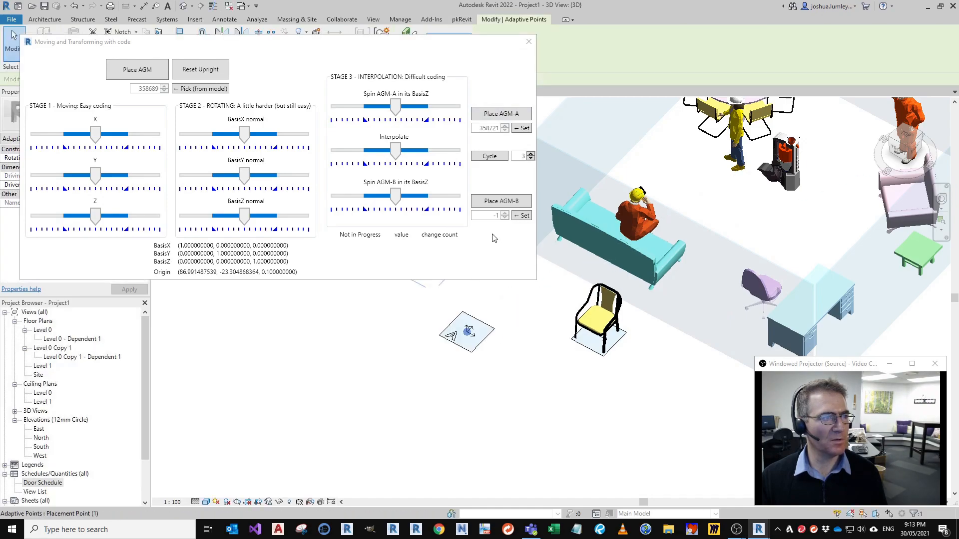
{"action": "left_click", "coordinate": [496, 205]}
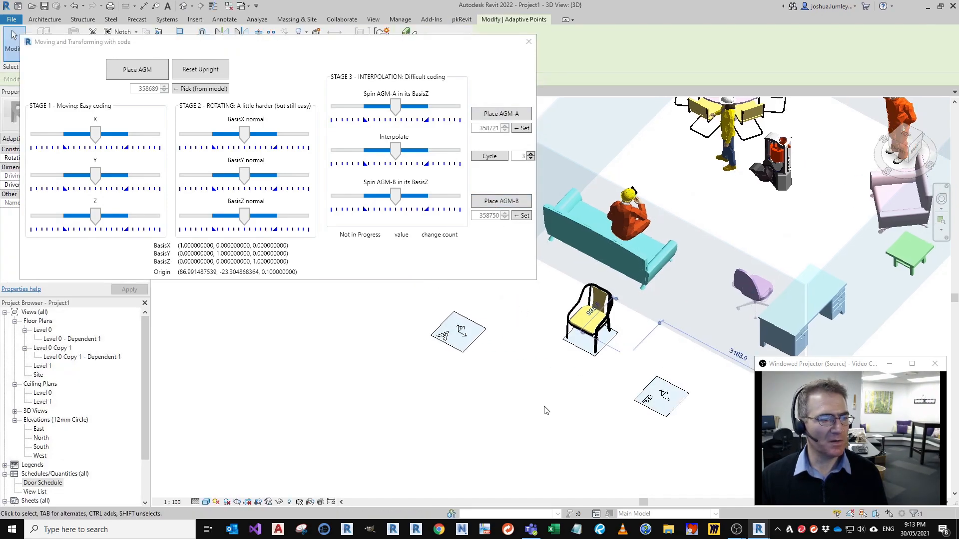
Step: Interpolate the chair between carriers A and B and move carrier B onto the room's glass wall, dismissing the save reminder
{"action": "left_click_drag", "start_coordinate": [396, 155], "coordinate": [404, 218]}
{"action": "middle_click_drag", "start_coordinate": [560, 478], "coordinate": [608, 414], "text": "shift"}
{"action": "left_click", "coordinate": [652, 365]}
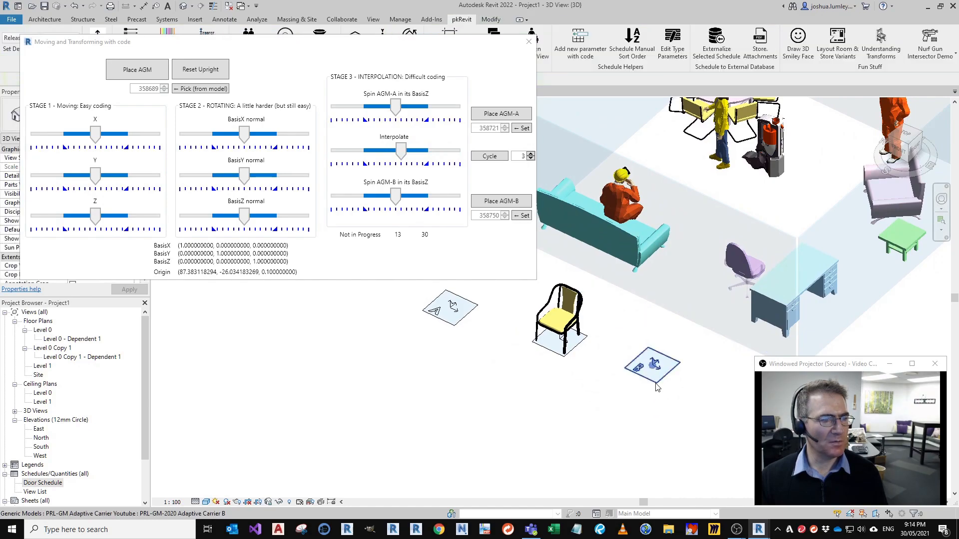
{"action": "left_click", "coordinate": [350, 73]}
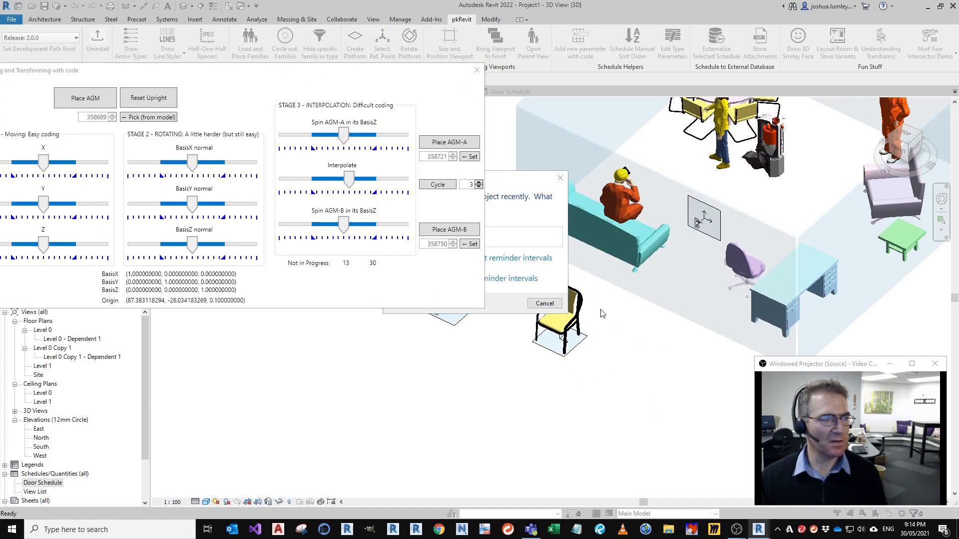
{"action": "left_click", "coordinate": [555, 306]}
{"action": "middle_click_drag", "start_coordinate": [651, 392], "coordinate": [745, 405]}
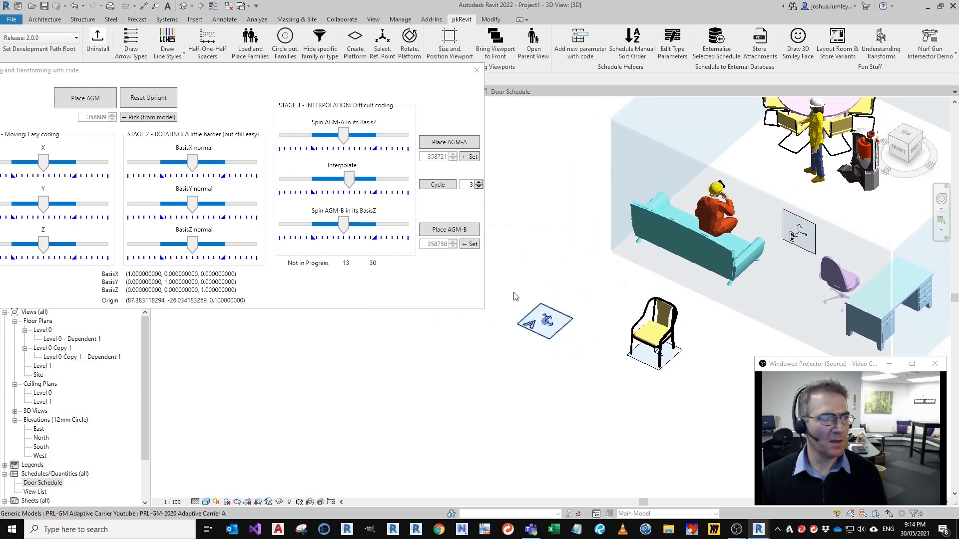
Step: Cycle the chair between the two carriers, spin AGM-B in its BasisZ and close the transform dialog
{"action": "left_click", "coordinate": [437, 185]}
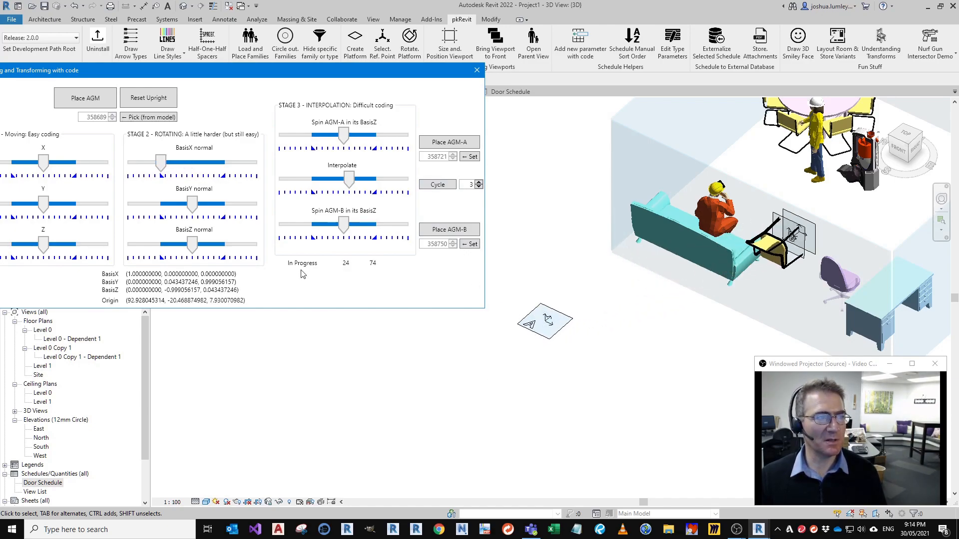
{"action": "left_click_drag", "start_coordinate": [343, 224], "coordinate": [349, 225]}
{"action": "left_click_drag", "start_coordinate": [350, 225], "coordinate": [359, 226]}
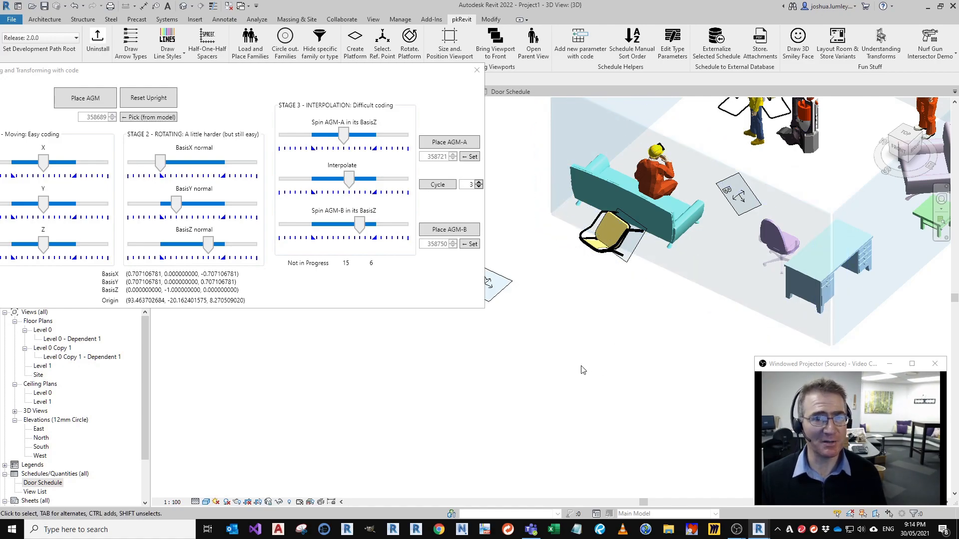
{"action": "middle_click_drag", "start_coordinate": [670, 278], "coordinate": [619, 279]}
{"action": "middle_click_drag", "start_coordinate": [726, 203], "coordinate": [517, 299]}
{"action": "left_click", "coordinate": [477, 70]}
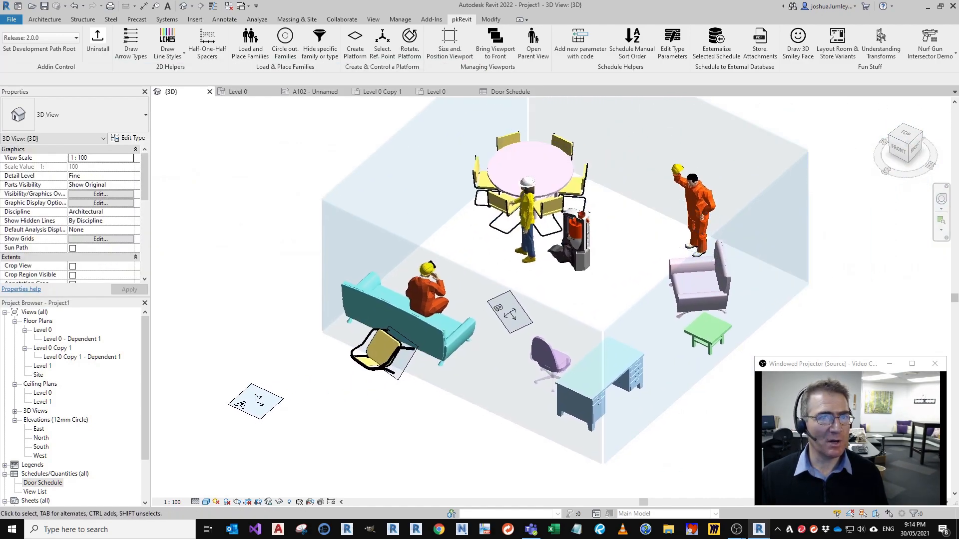
Step: Run the Nurf Gun Intersector Demo in the furnished room and clear the resulting shot lines and circles
{"action": "left_click", "coordinate": [928, 52]}
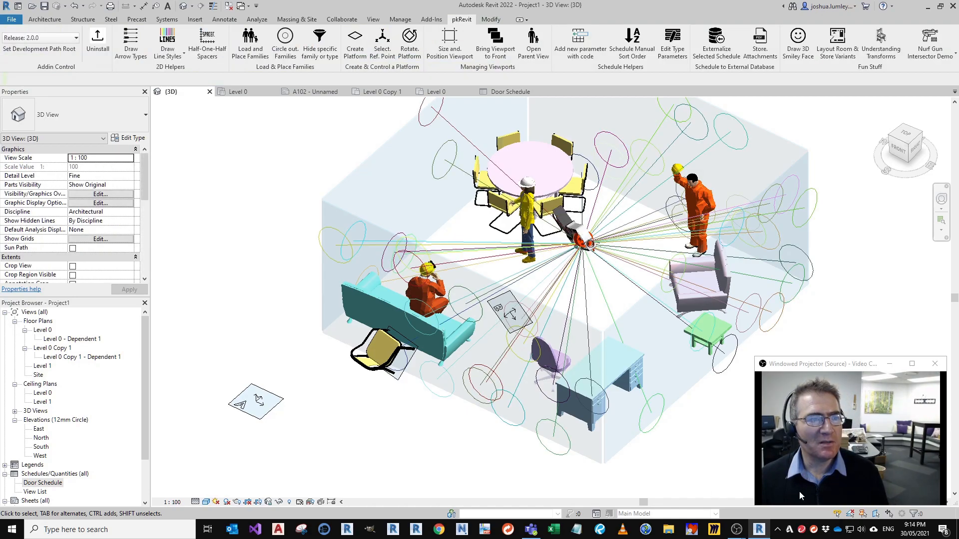
{"action": "middle_click_drag", "start_coordinate": [464, 454], "coordinate": [458, 514], "text": "shift"}
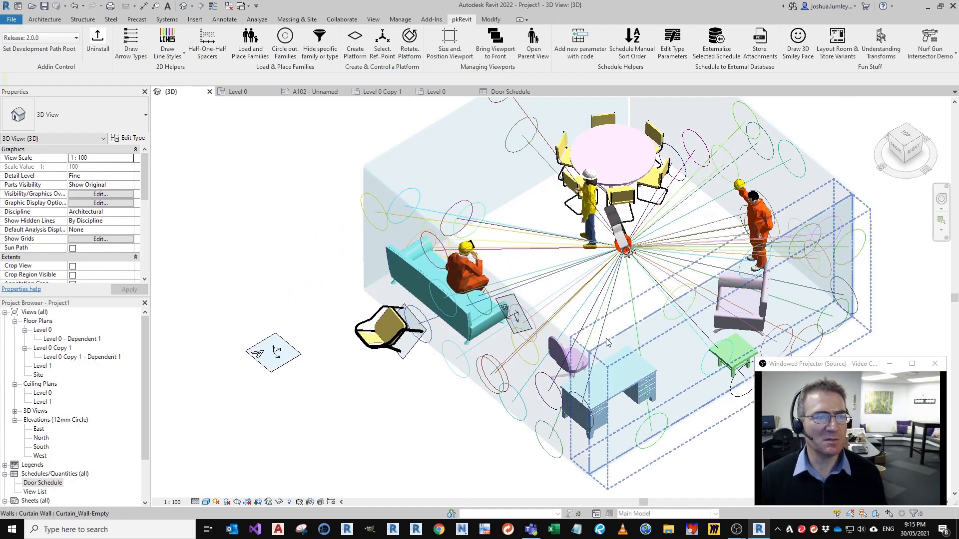
{"action": "left_click", "coordinate": [932, 55]}
{"action": "left_click", "coordinate": [882, 88]}
{"action": "middle_click_drag", "start_coordinate": [714, 279], "coordinate": [613, 311], "text": "shift"}
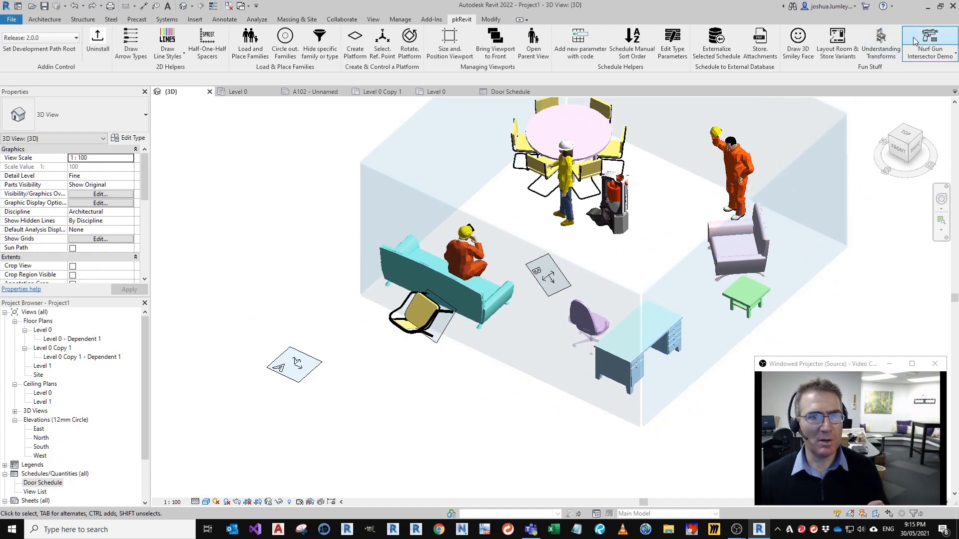
Step: Run the Nurf Gun Intersector Demo again and remove only the shot lines, keeping the impact circles
{"action": "left_click", "coordinate": [930, 42]}
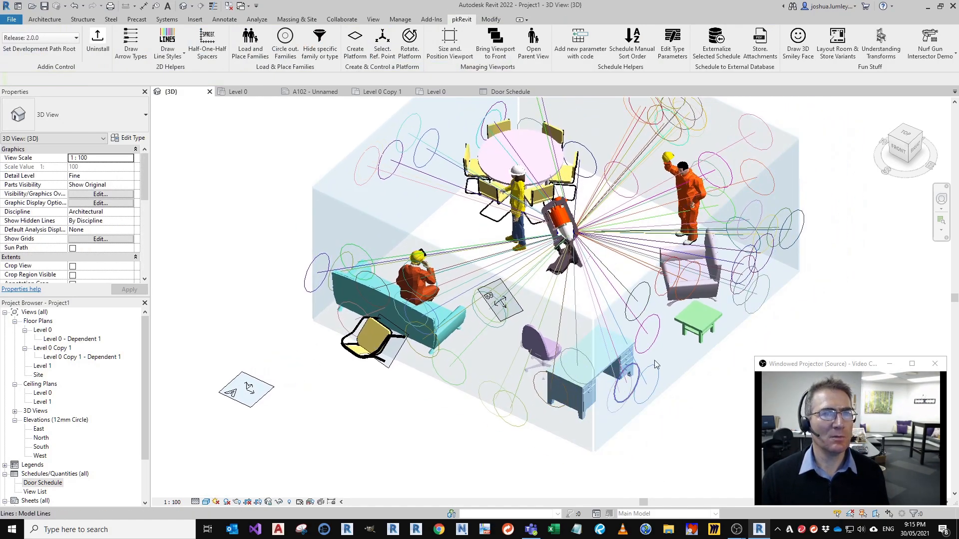
{"action": "left_click", "coordinate": [930, 59]}
{"action": "left_click", "coordinate": [930, 88]}
{"action": "scroll", "coordinate": [536, 379], "scroll_direction": "down", "scroll_amount": 3}
{"action": "middle_click_drag", "start_coordinate": [536, 379], "coordinate": [636, 351]}
{"action": "scroll", "coordinate": [636, 351], "scroll_direction": "down", "scroll_amount": 1}
{"action": "middle_click_drag", "start_coordinate": [635, 398], "coordinate": [553, 425]}
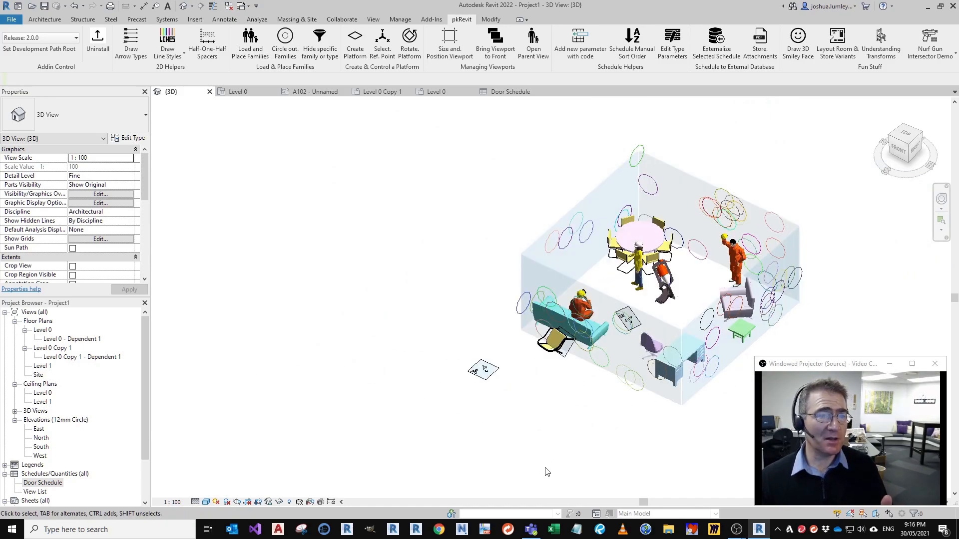